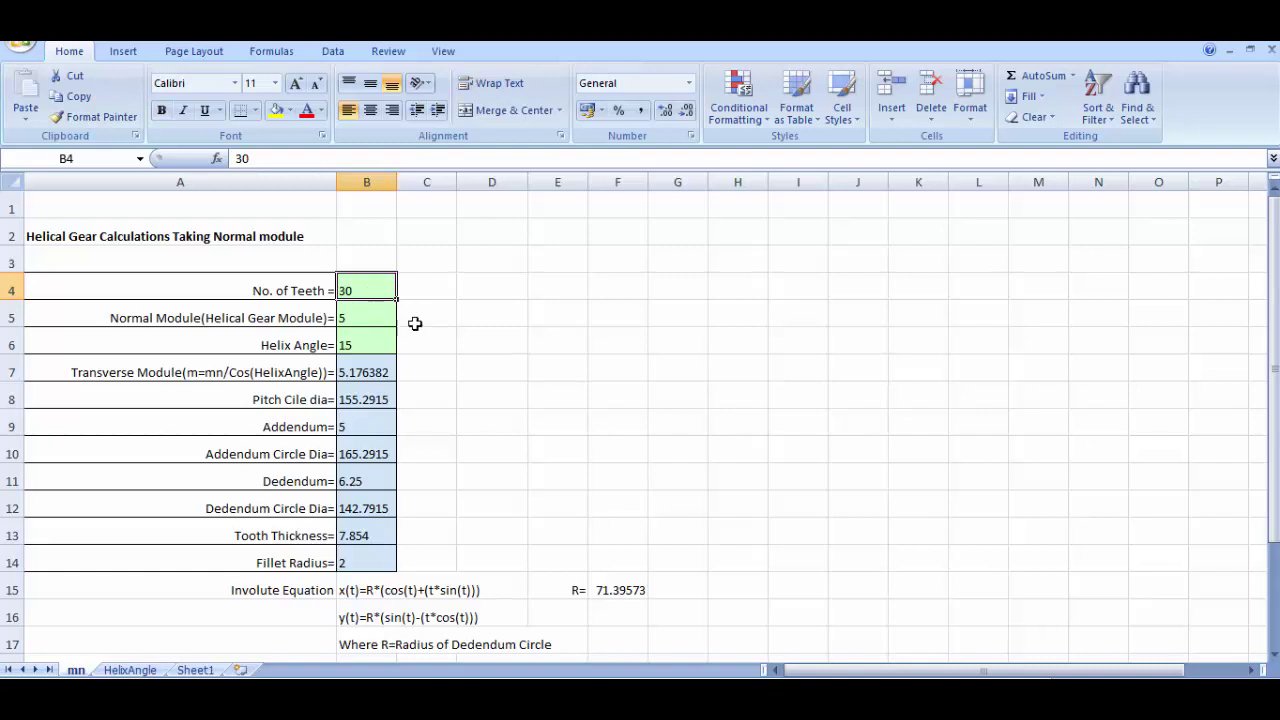
- Review the gear's tooth count, normal module, helix angle and involute equation cells in the spreadsheet
left_click(373, 322)
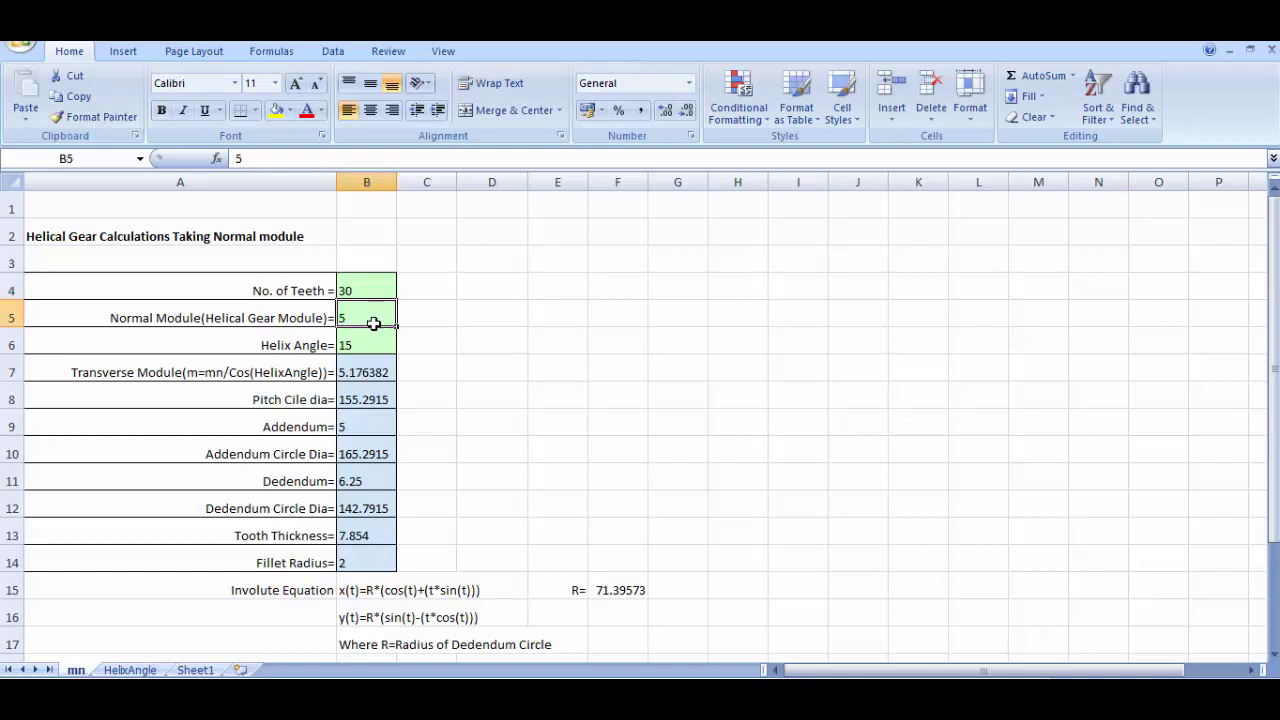
left_click(374, 349)
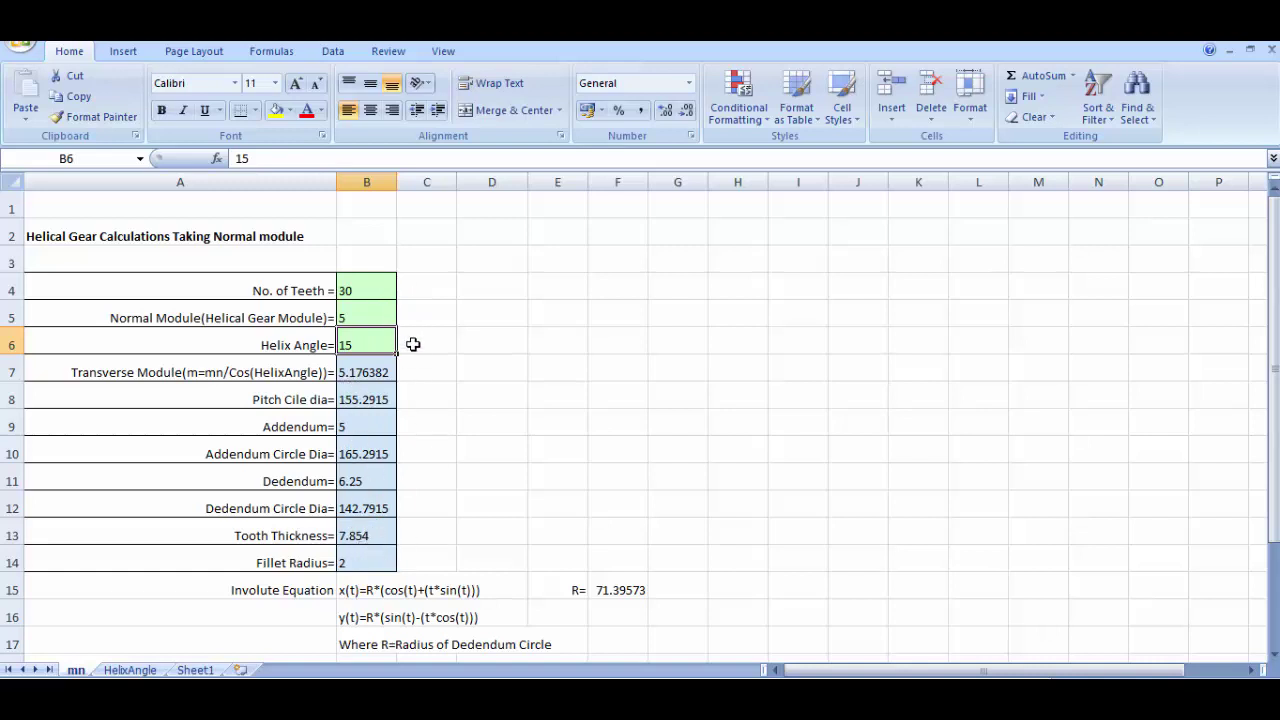
left_click(229, 594)
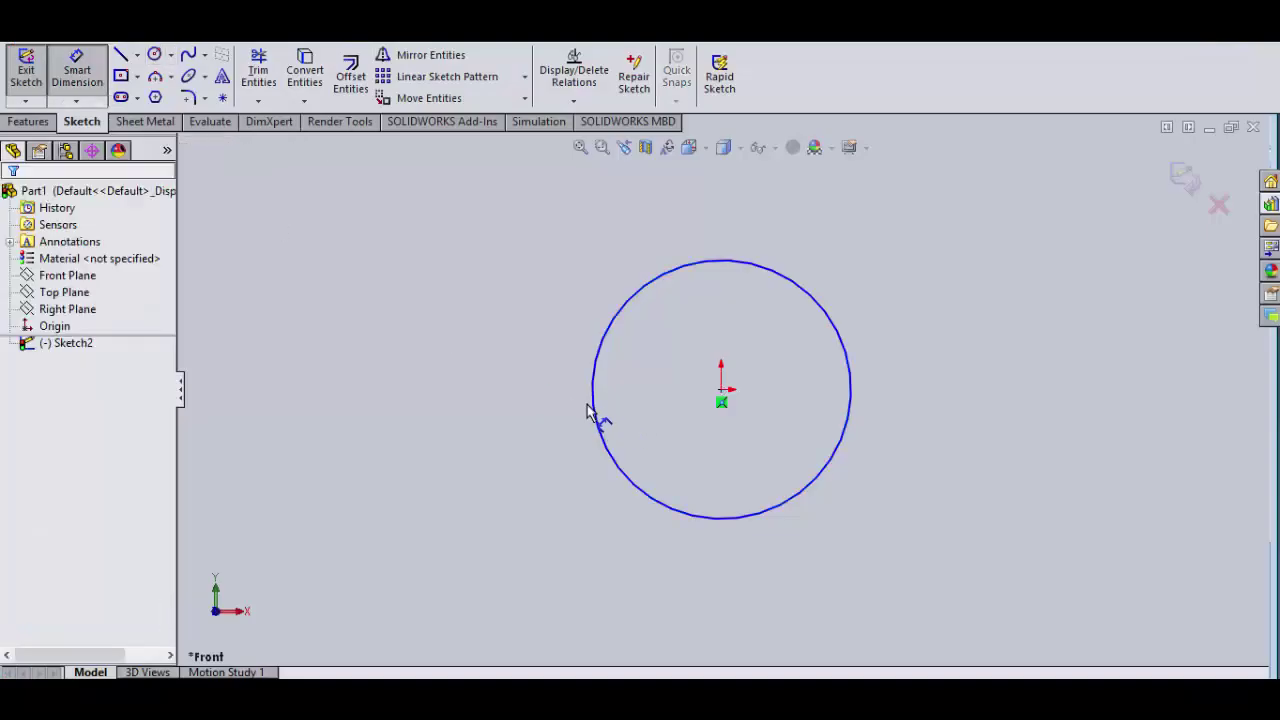
- In SOLIDWORKS, dimension the circle's diameter at 142.79 mm and make the circle construction geometry
left_click(590, 410)
left_click(430, 415)
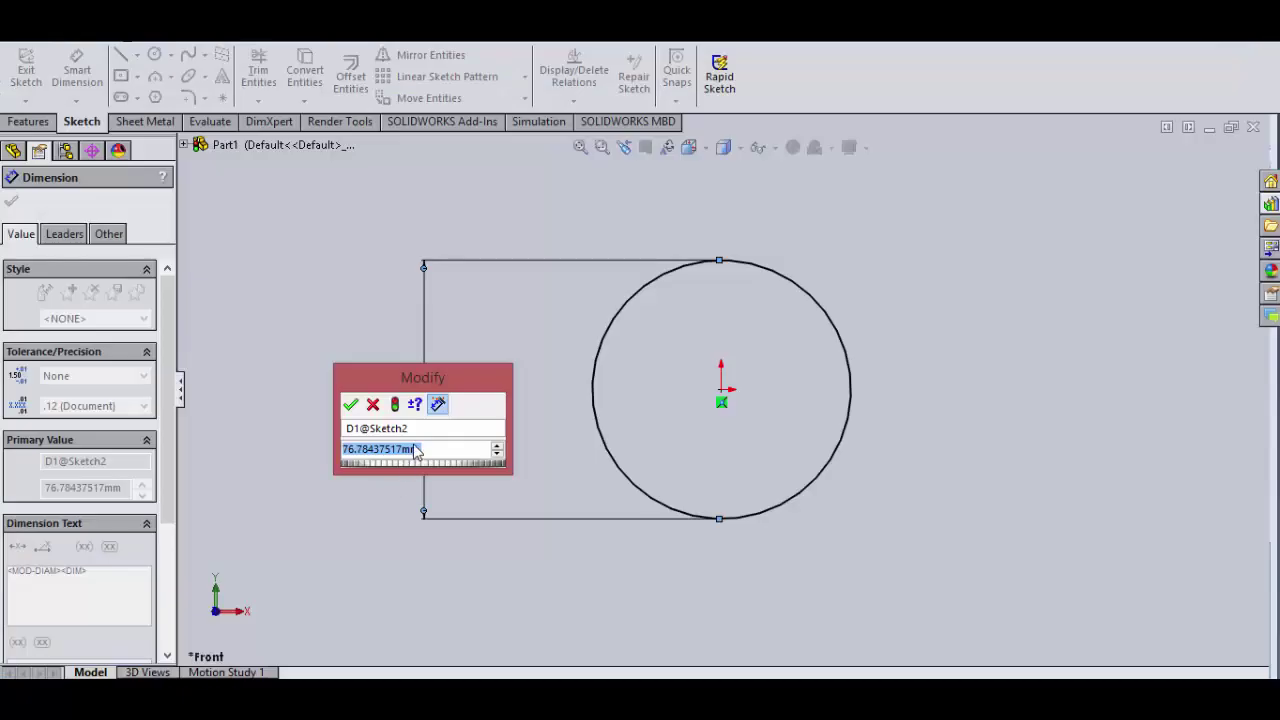
type("13")
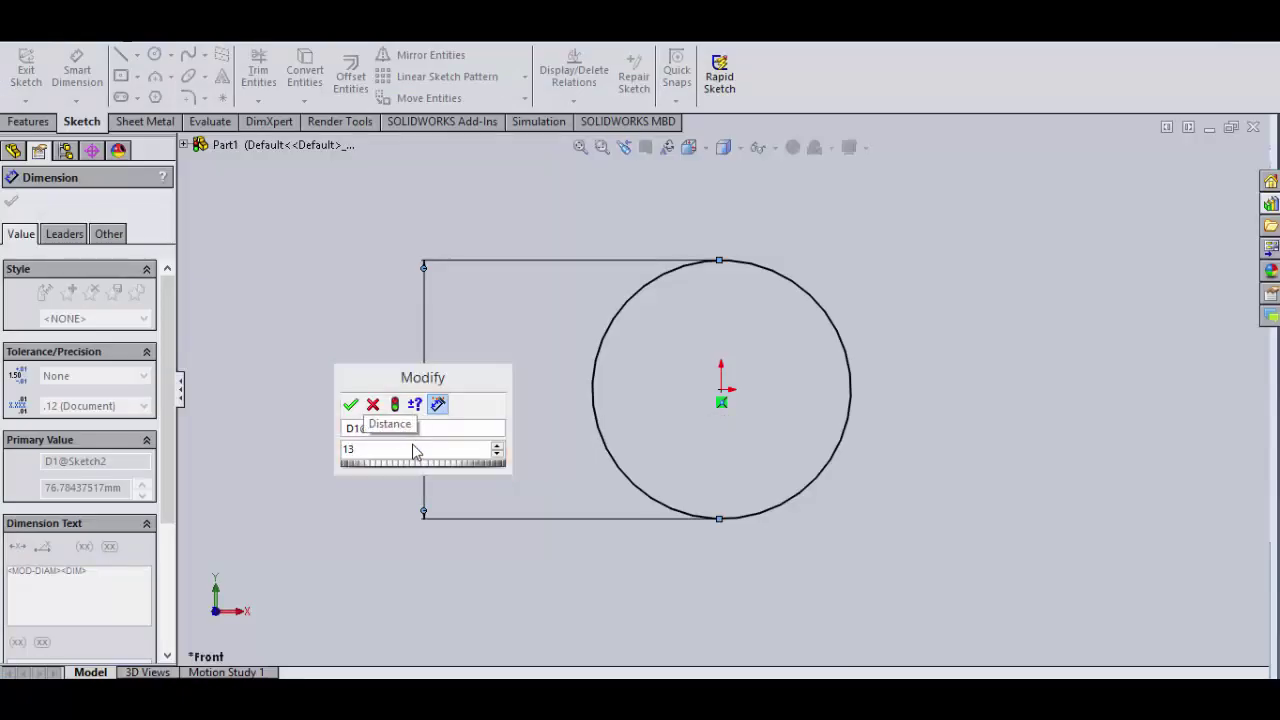
key("BackSpace")
type("42.79")
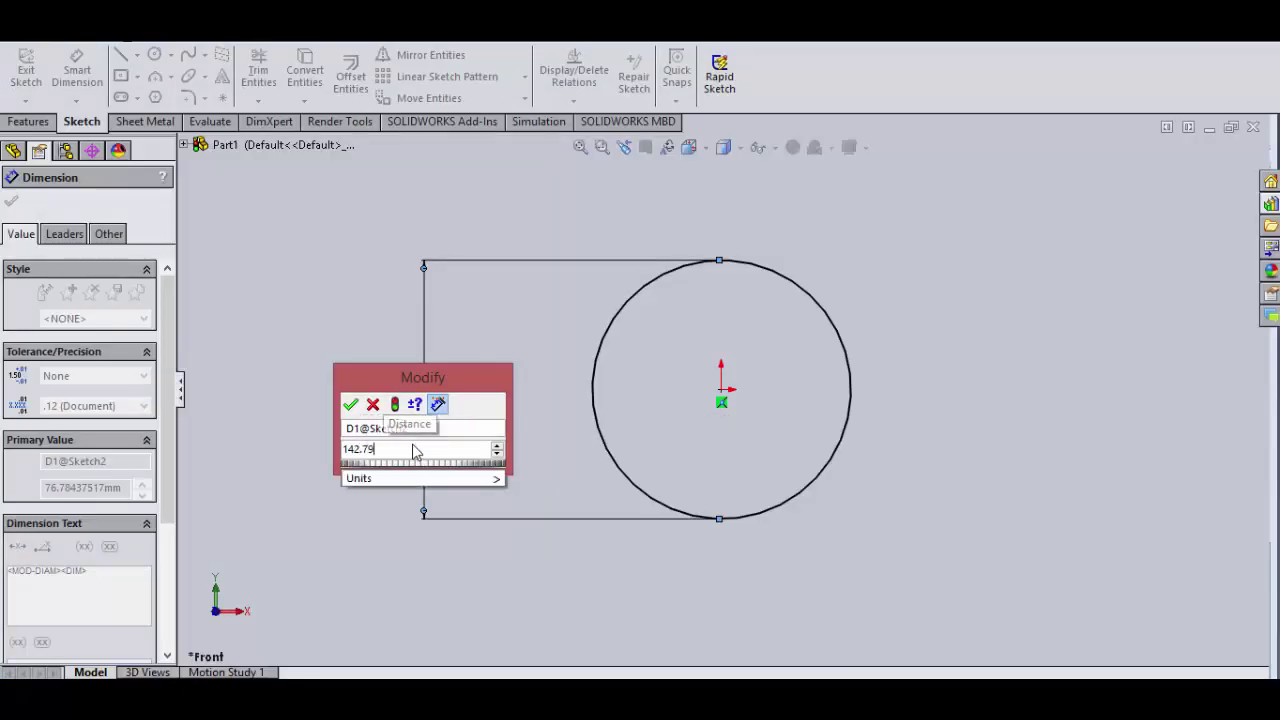
key("Return")
key("Escape")
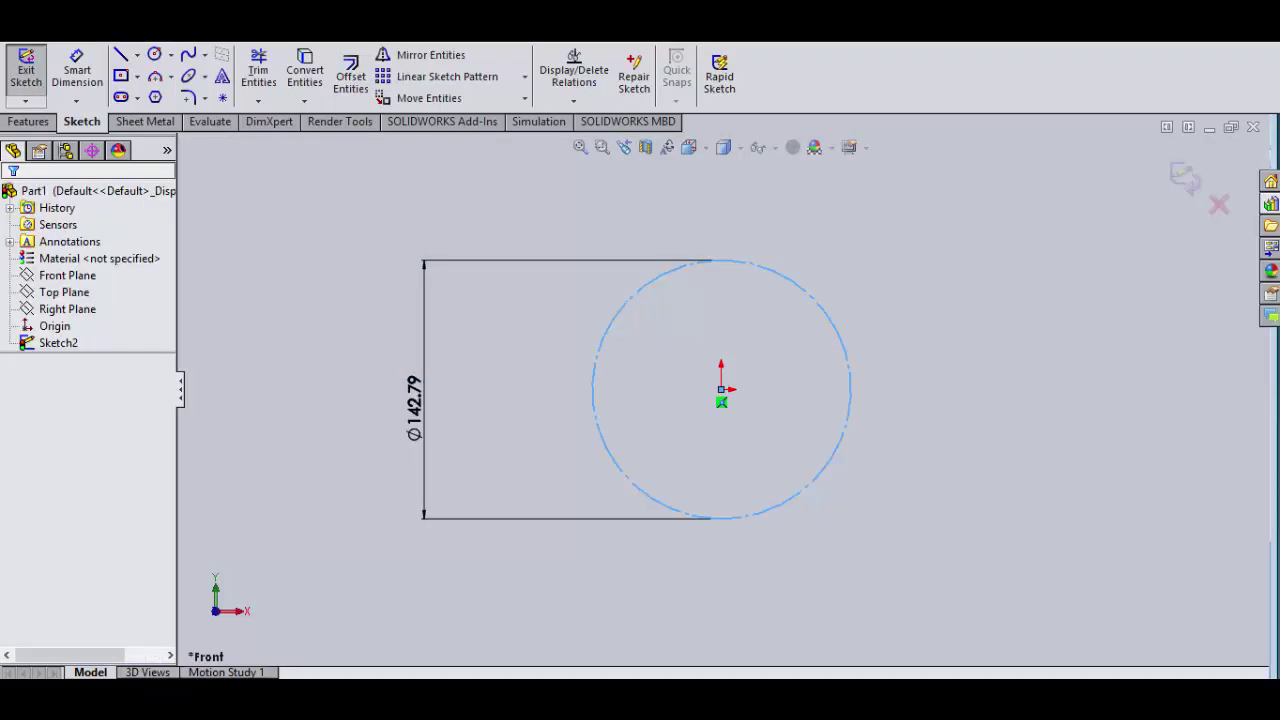
- Draw the pitch circle as a construction circle centred on the origin, with radius 155.29/2 mm from the spreadsheet's pitch circle diameter
left_click(154, 54)
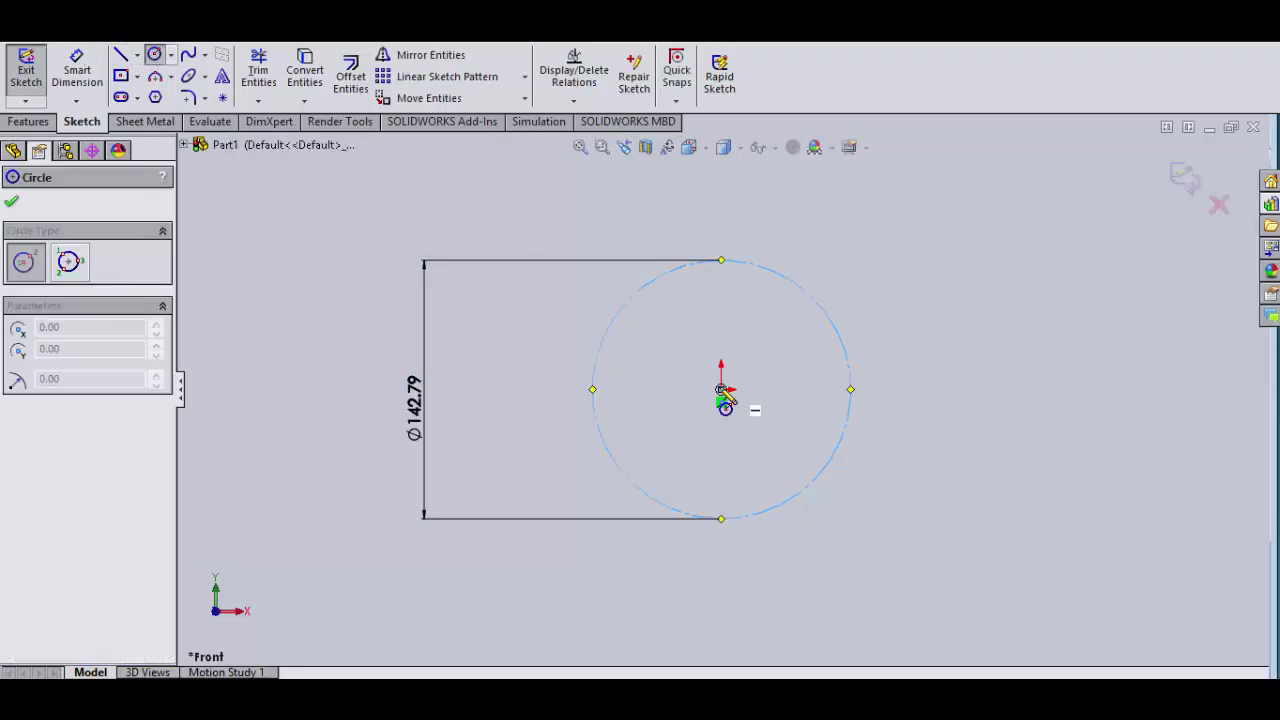
left_click(721, 390)
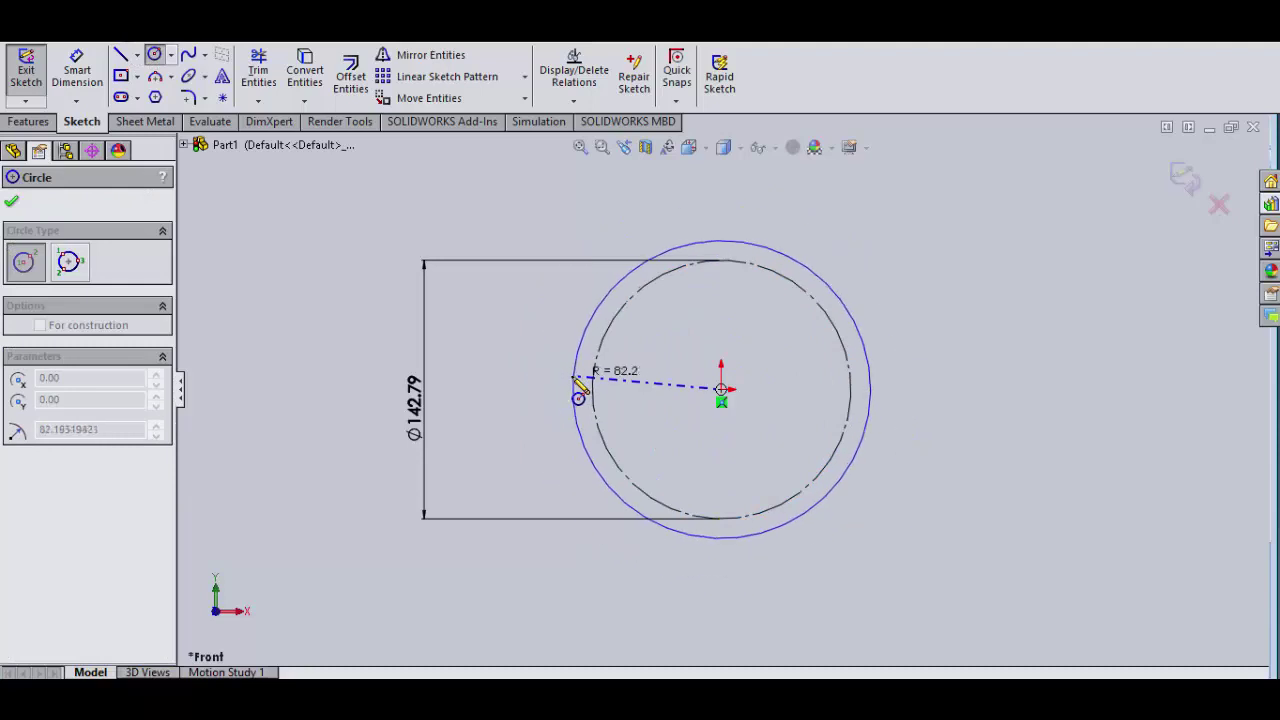
left_click(574, 378)
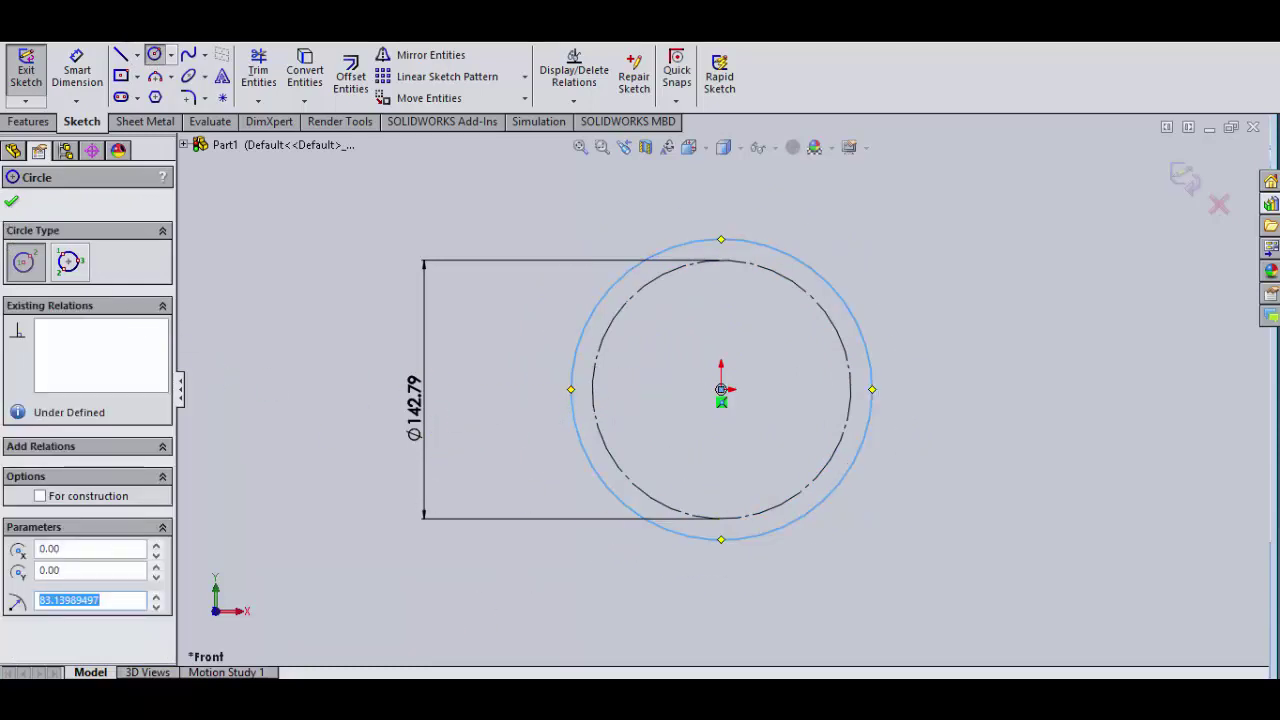
key("alt+Tab")
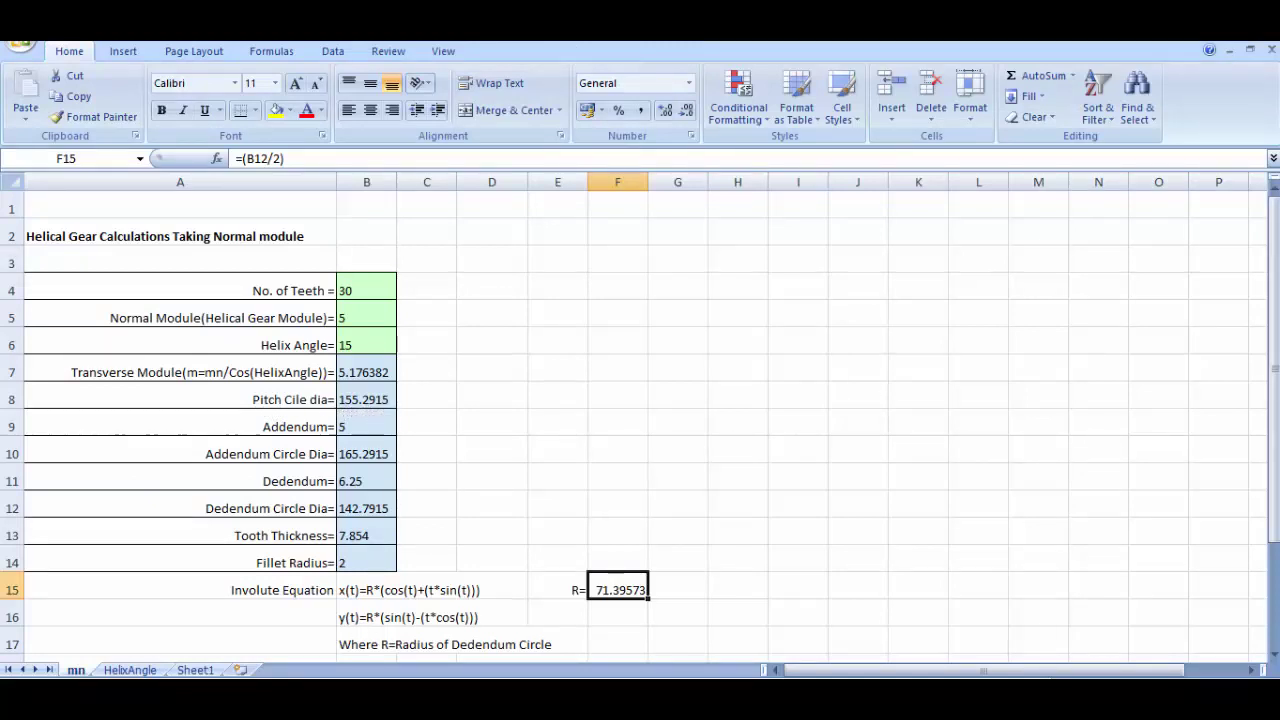
key("alt+Tab")
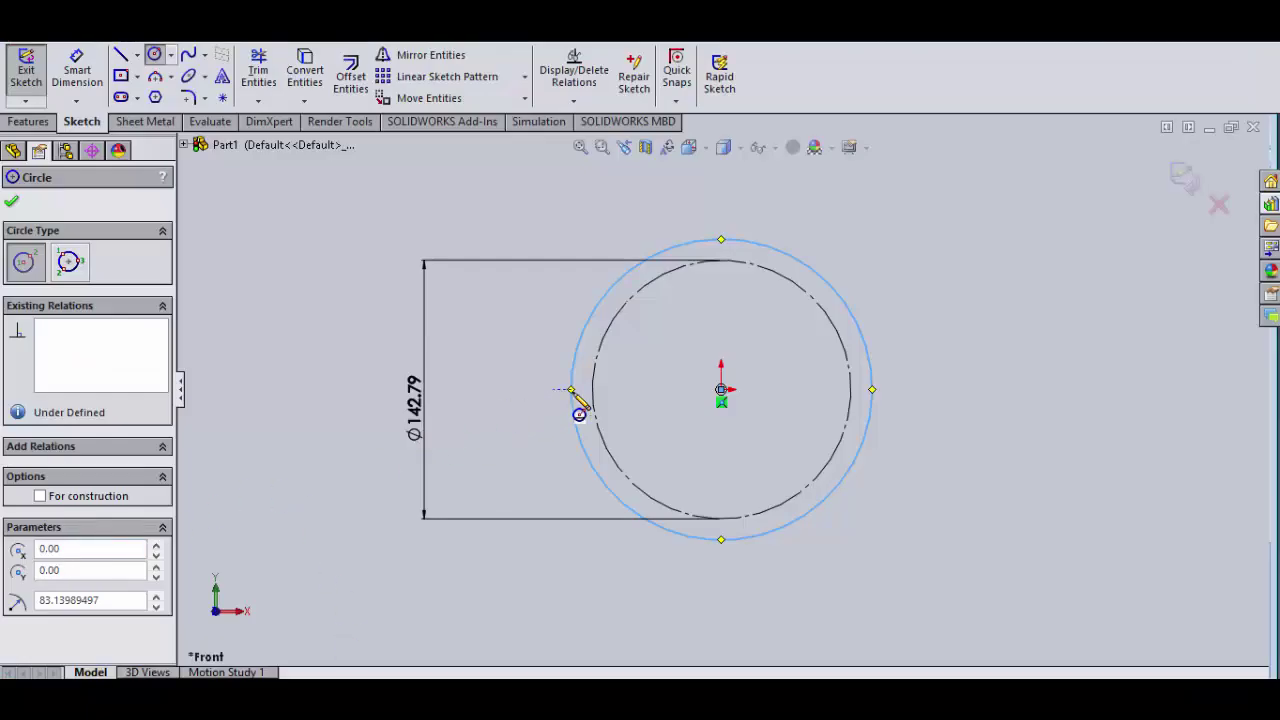
left_click(118, 601)
key("ctrl+a")
type("15")
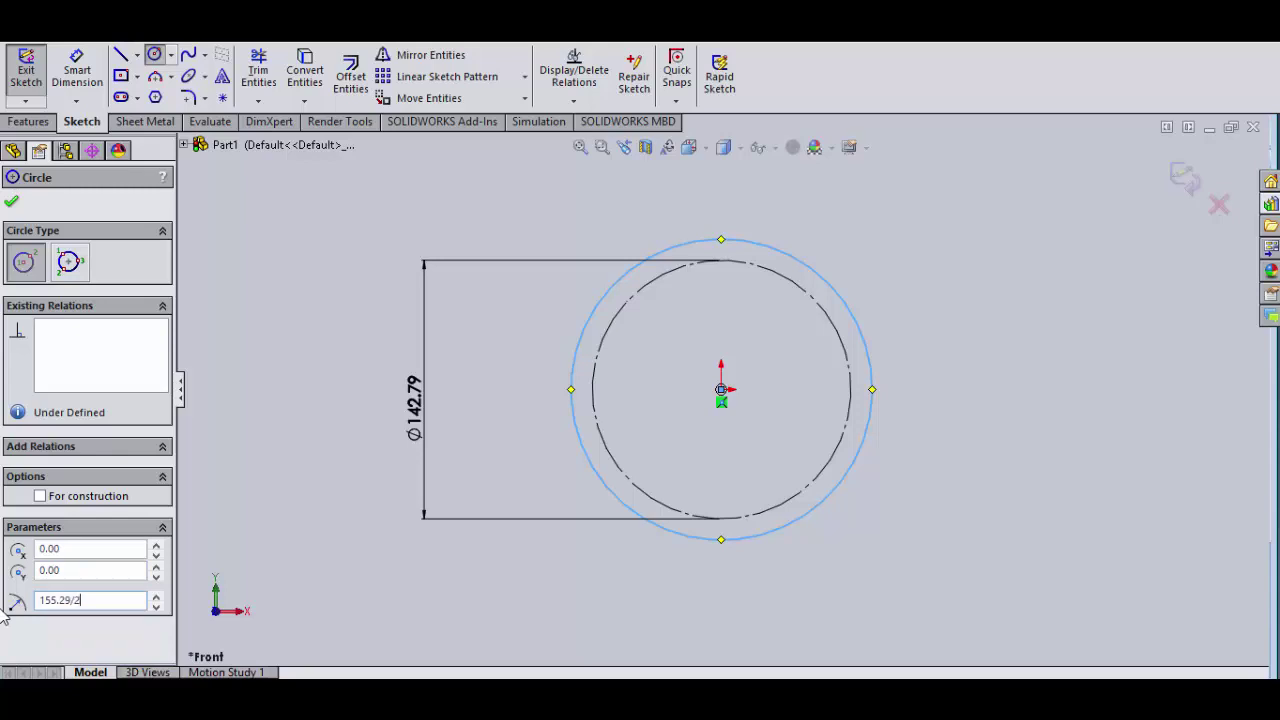
type("5.29/2")
key("Return")
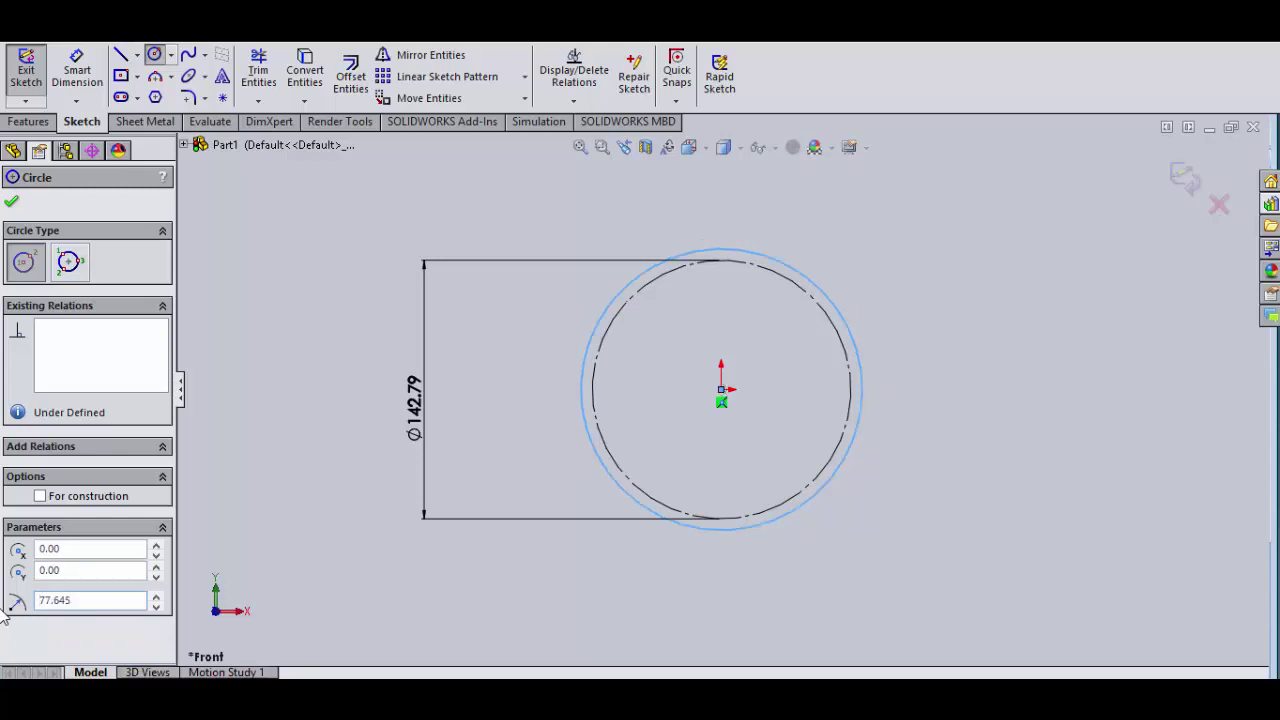
left_click(65, 497)
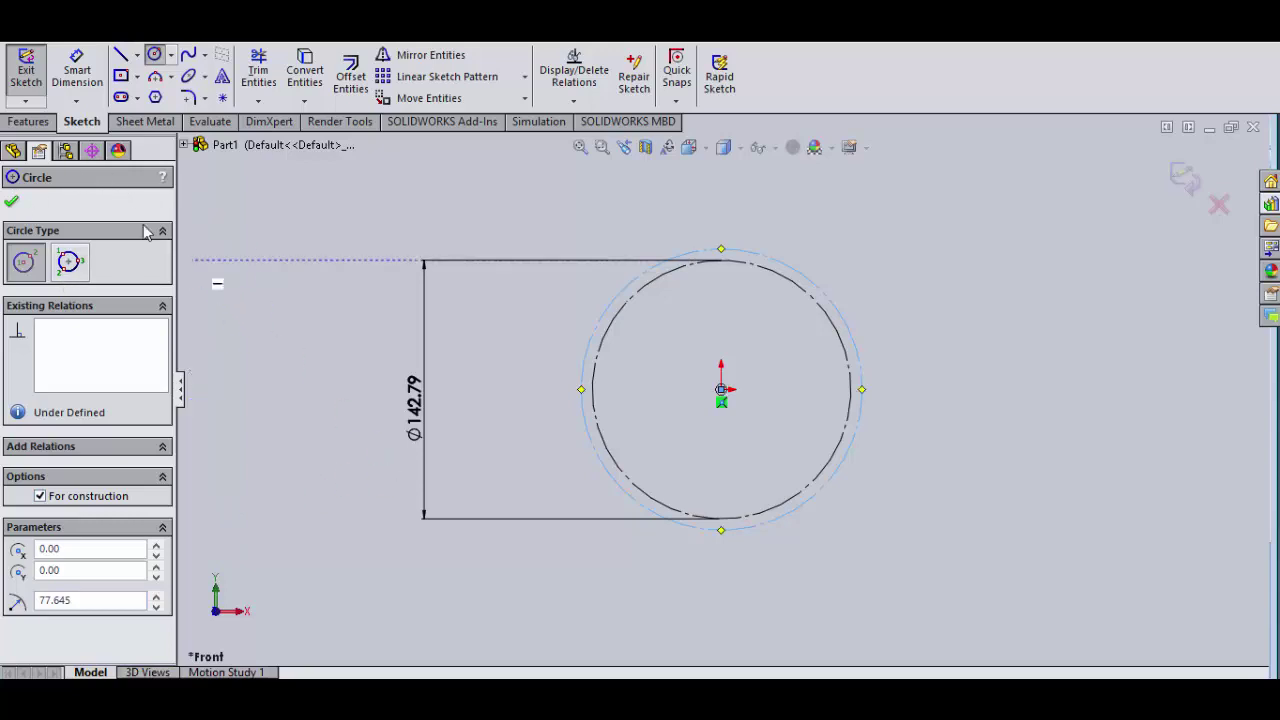
left_click(12, 202)
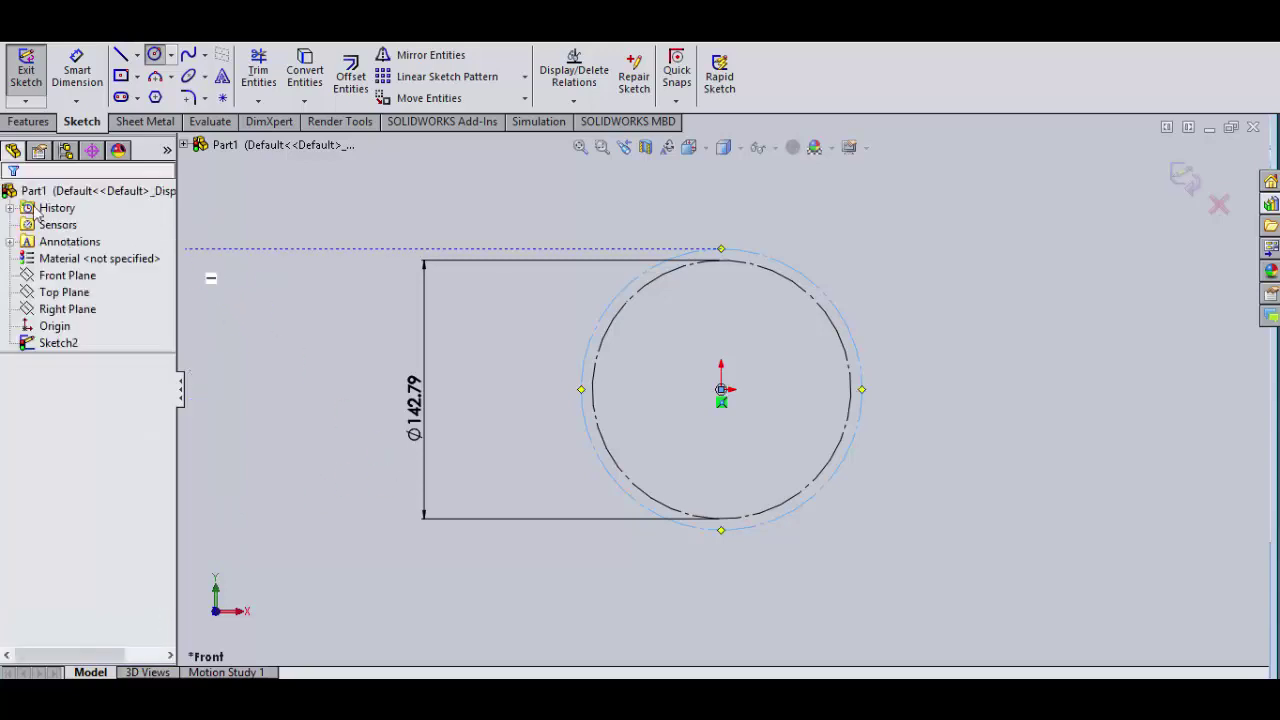
- Draw the addendum circle as a construction circle centred on the origin, with radius 165.29/2 mm from the spreadsheet's addendum circle diameter
left_click(154, 54)
left_click(721, 389)
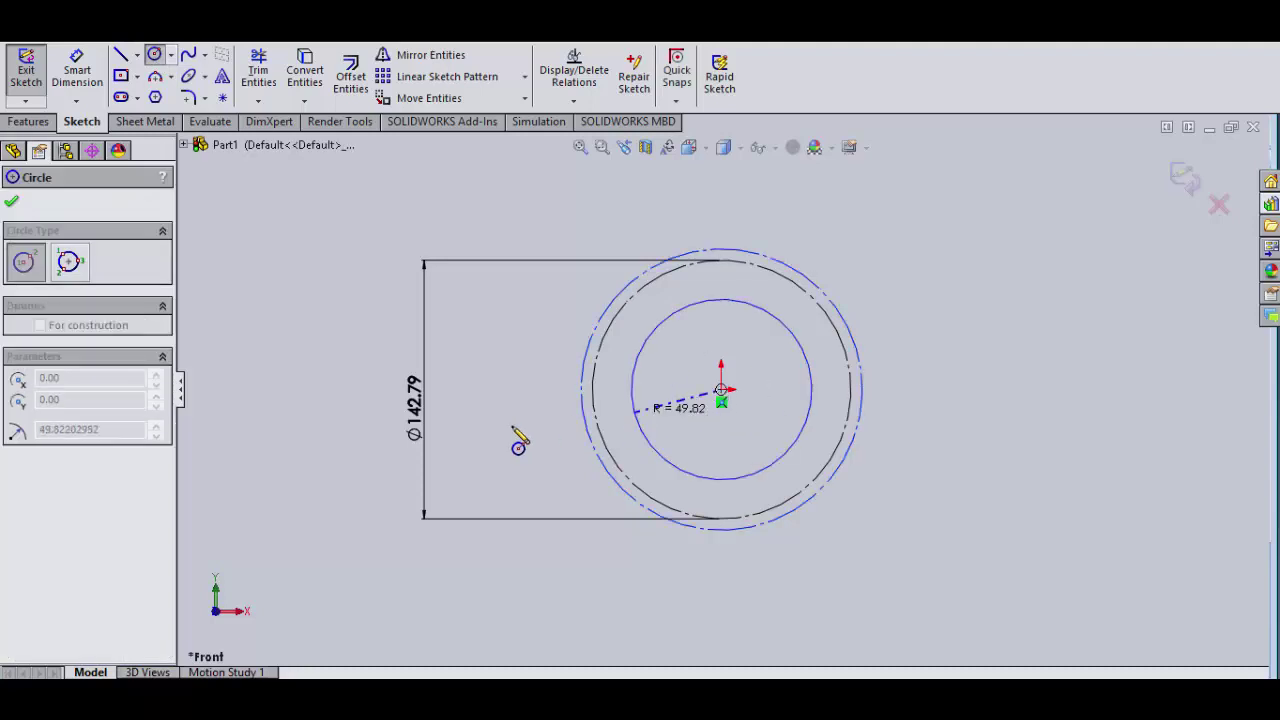
left_click(559, 389)
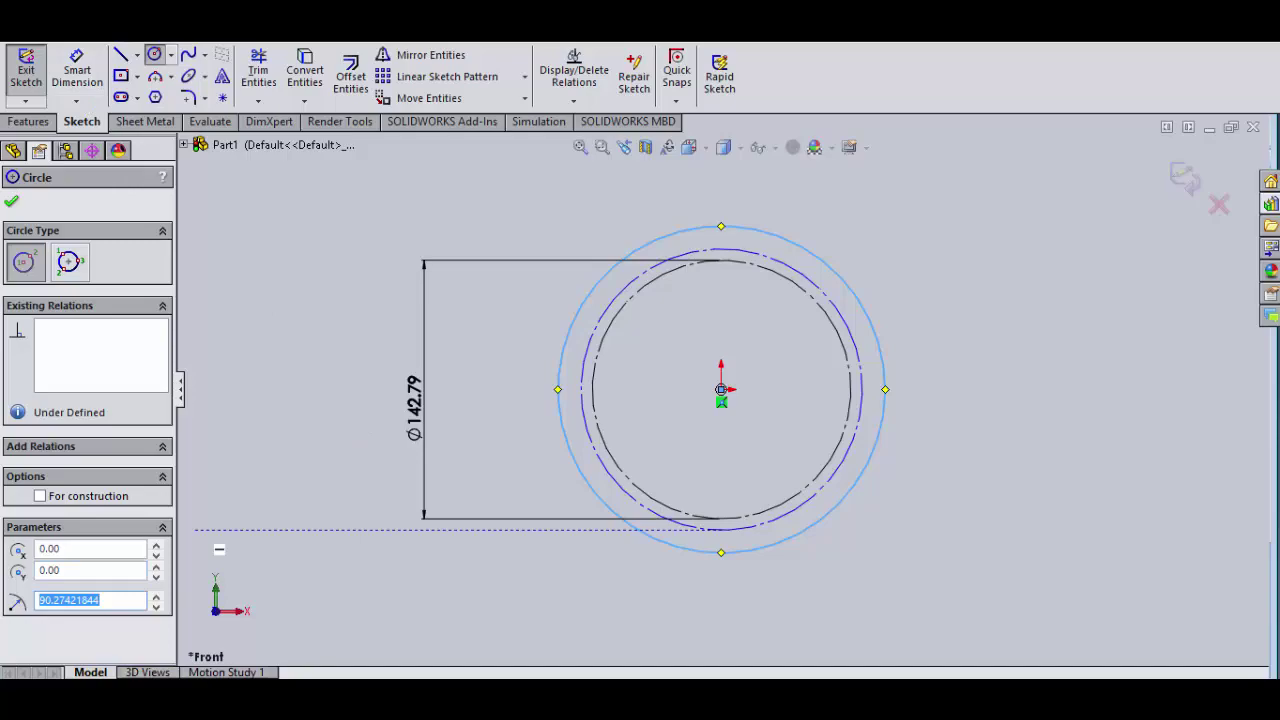
key("alt+Tab")
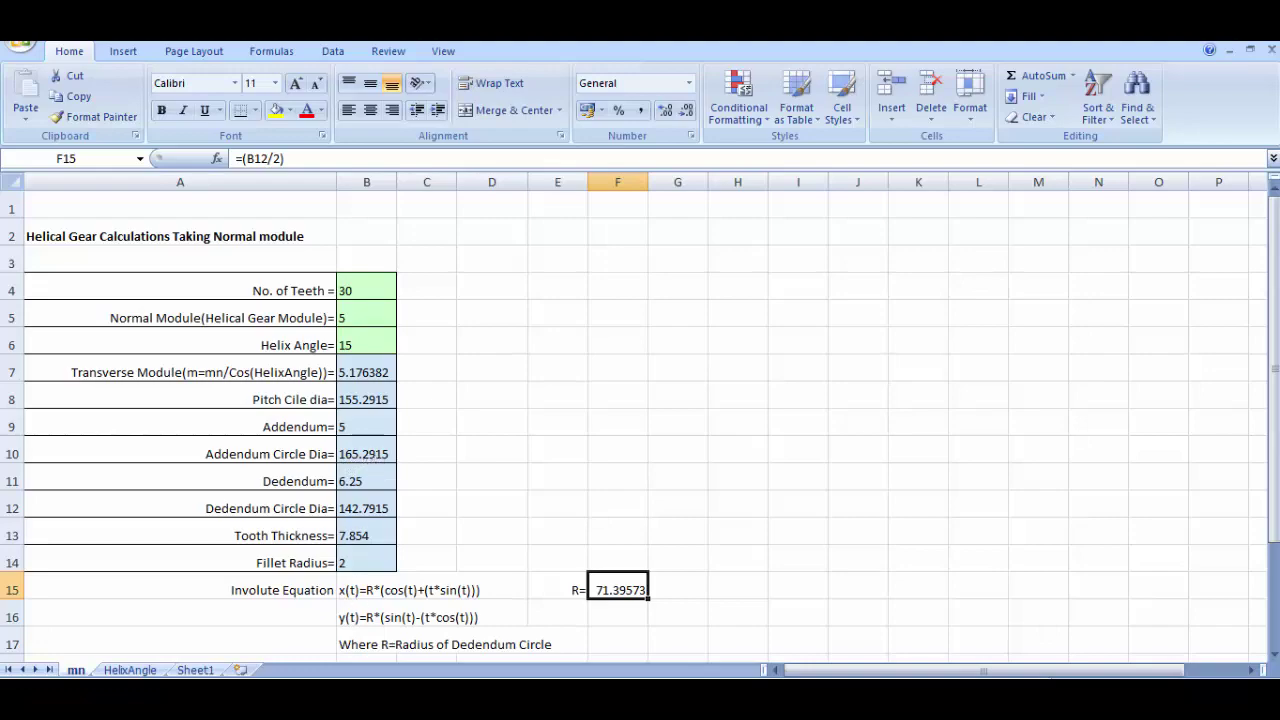
key("alt+Tab")
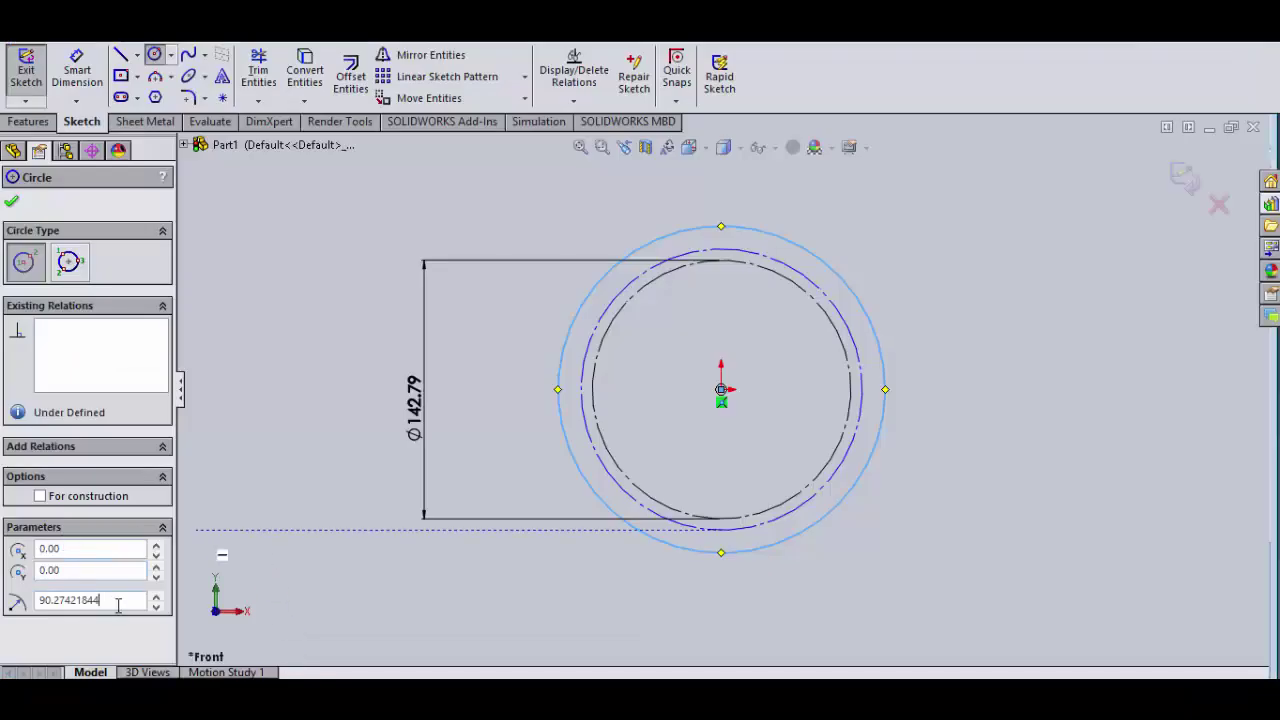
key("ctrl+a")
type("16")
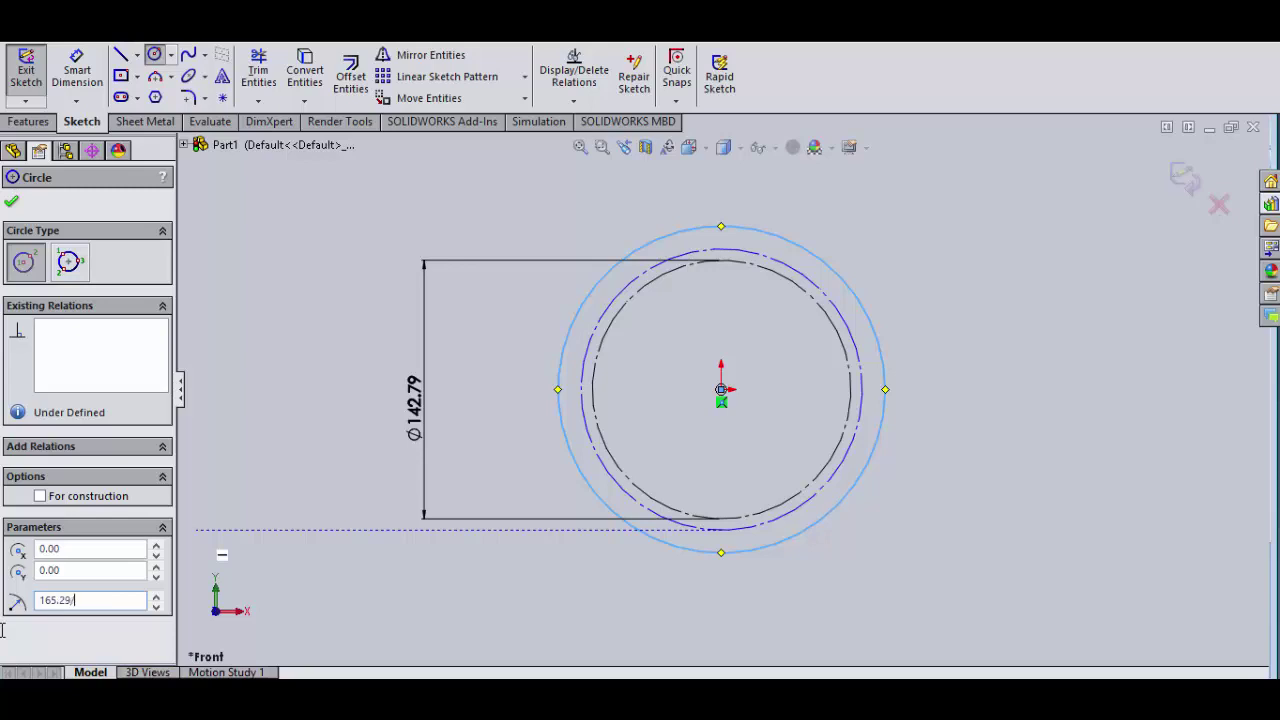
type("5.29/2")
key("Return")
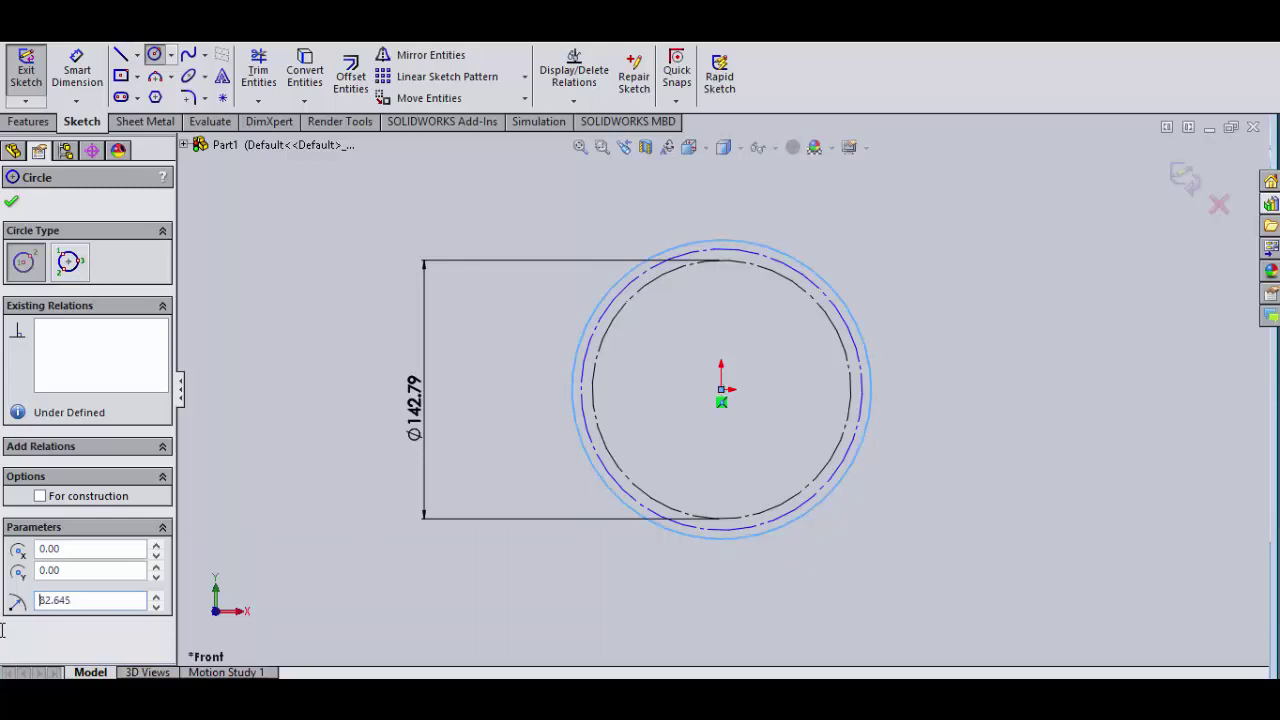
left_click(85, 498)
left_click(11, 201)
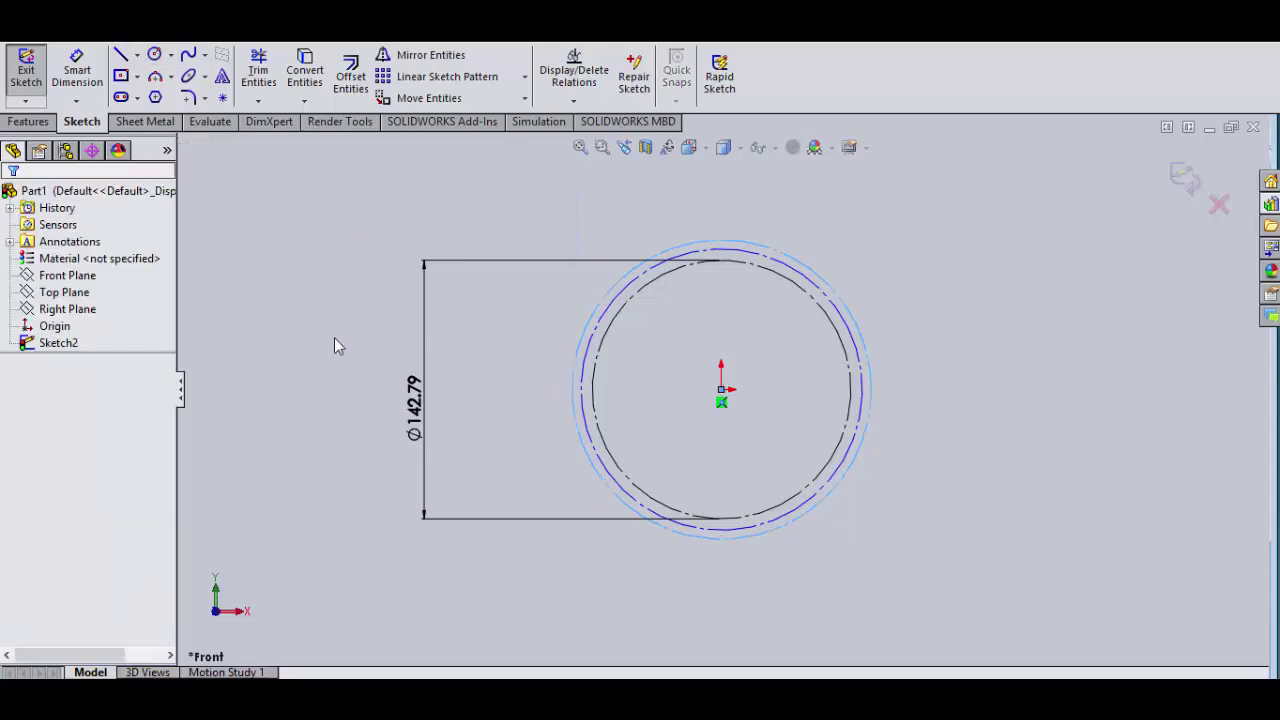
- Delete the inner circle's diameter dimension and draw a horizontal centerline from the origin to the innermost circle's +X side
left_click(440, 262)
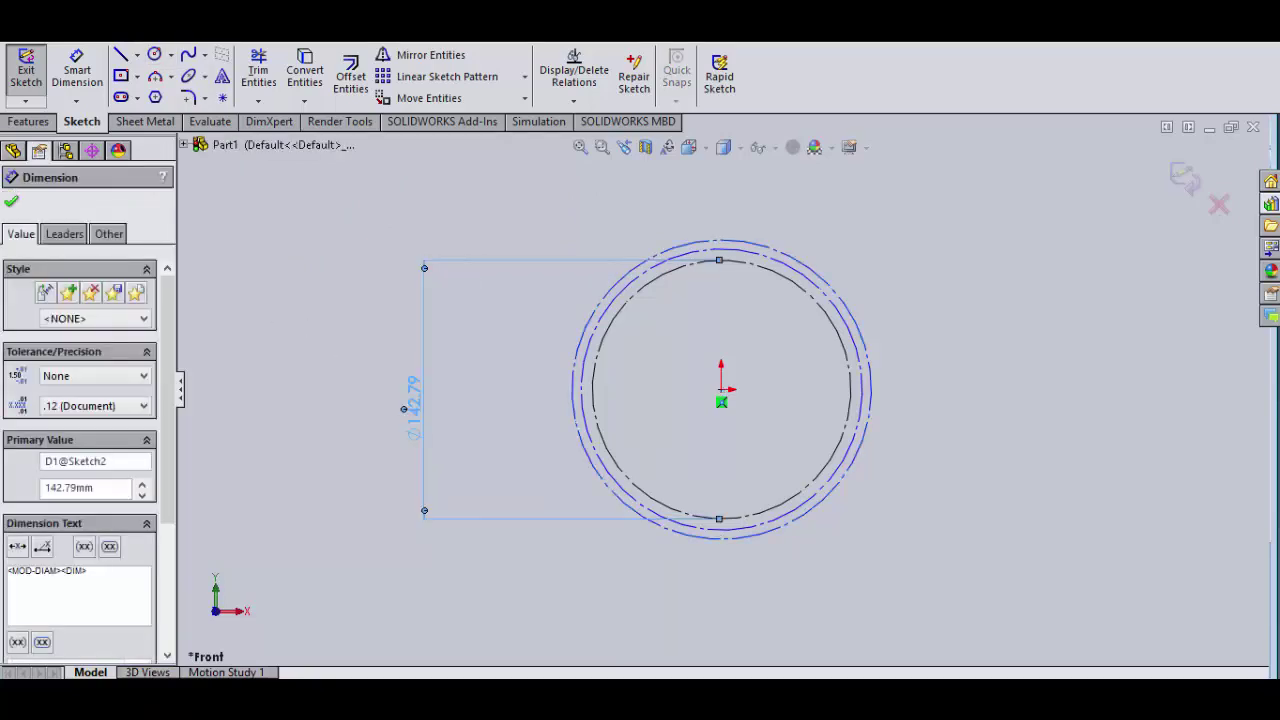
key("Delete")
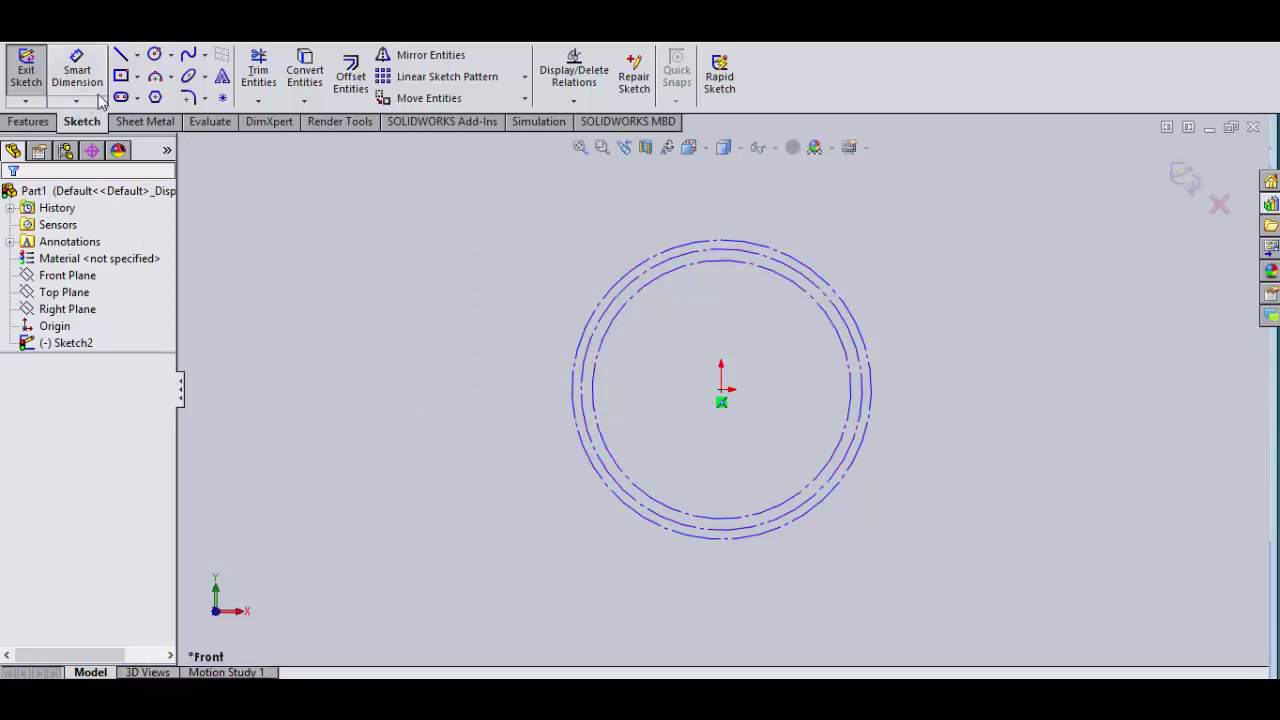
left_click(137, 58)
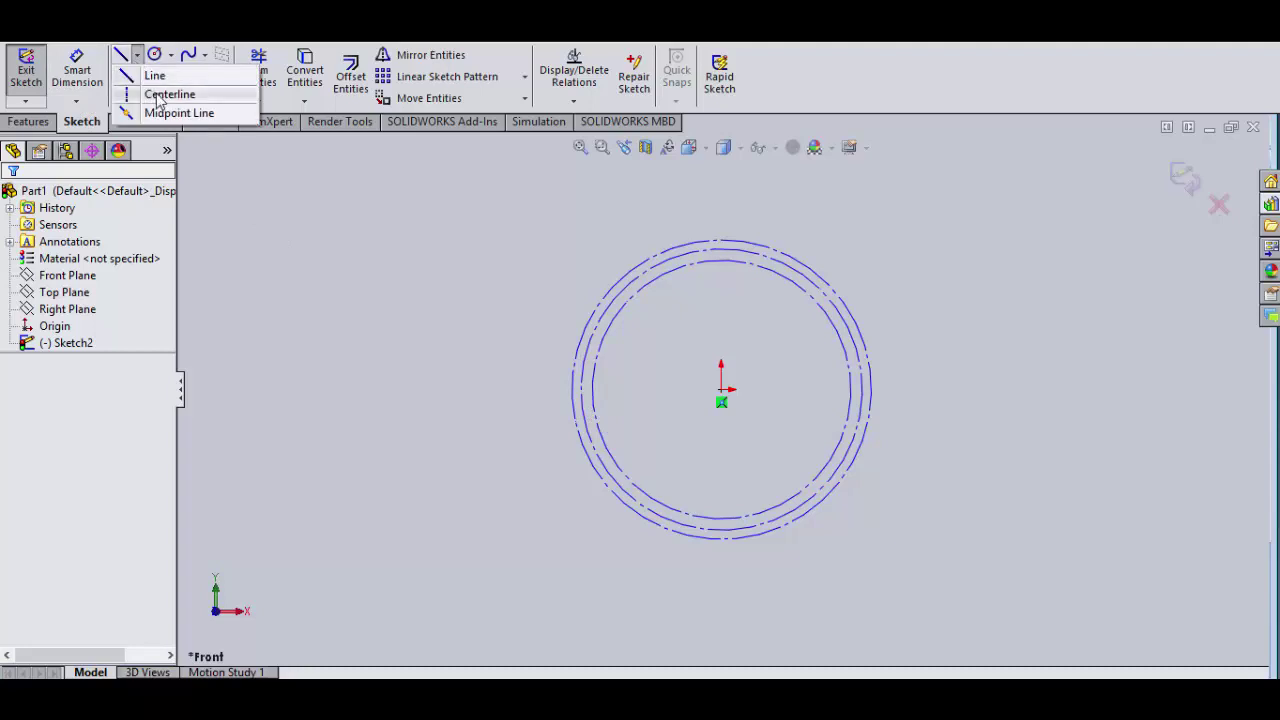
left_click(160, 95)
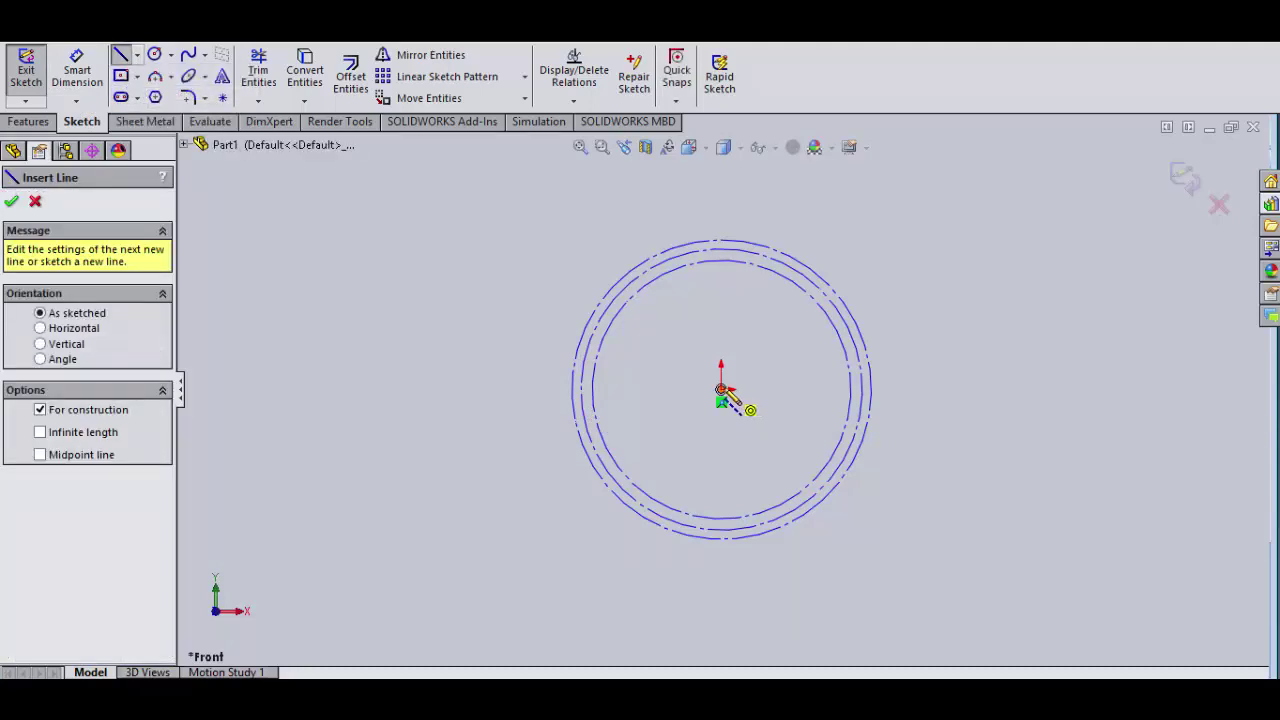
left_click(721, 390)
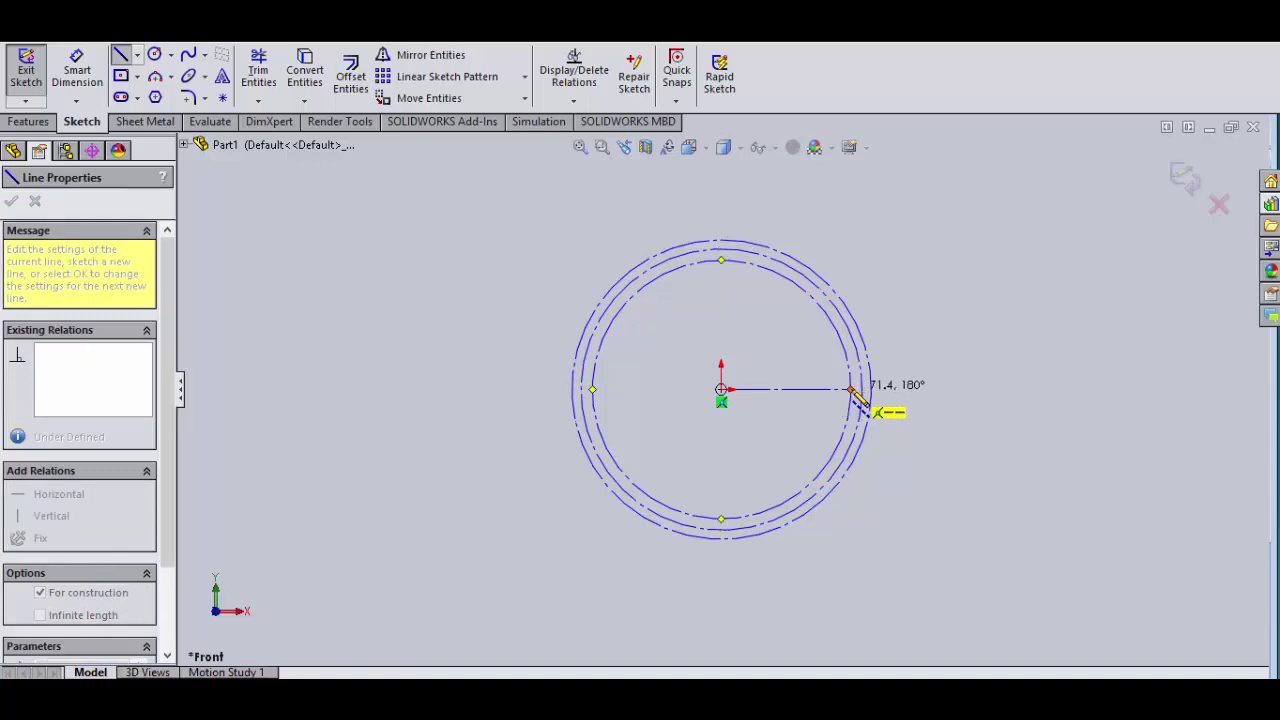
left_click(851, 390)
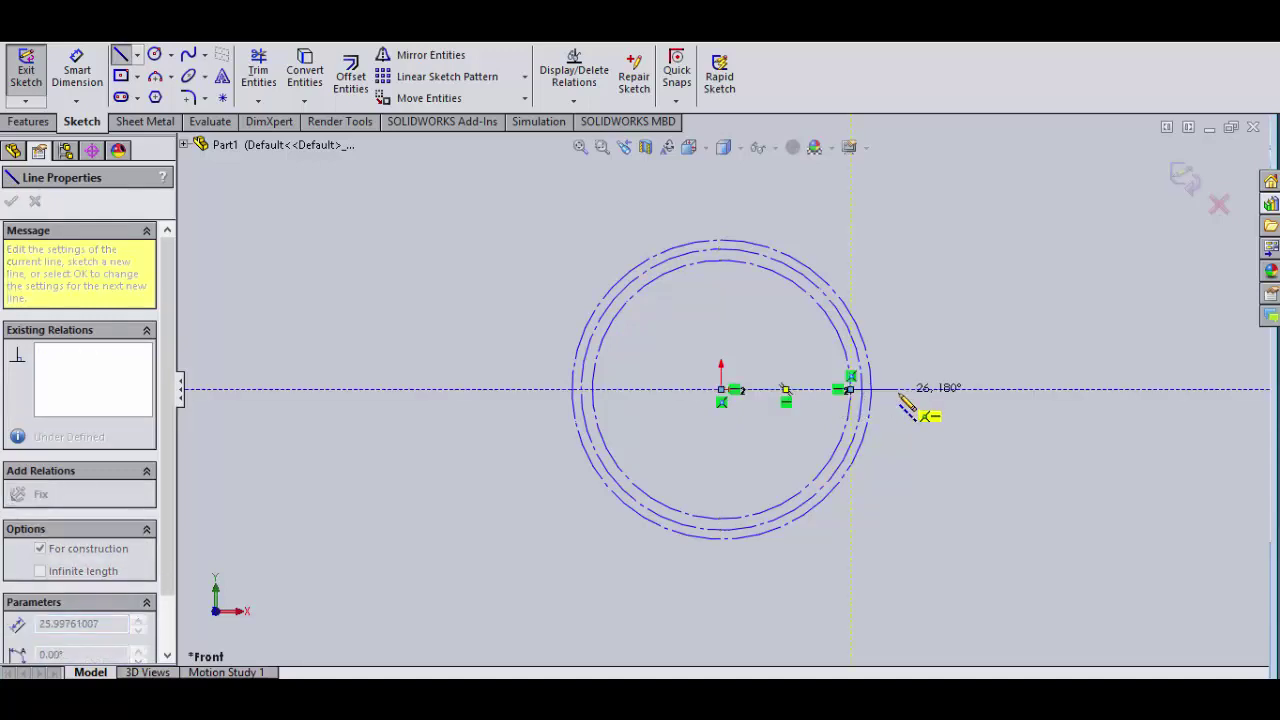
key("Escape")
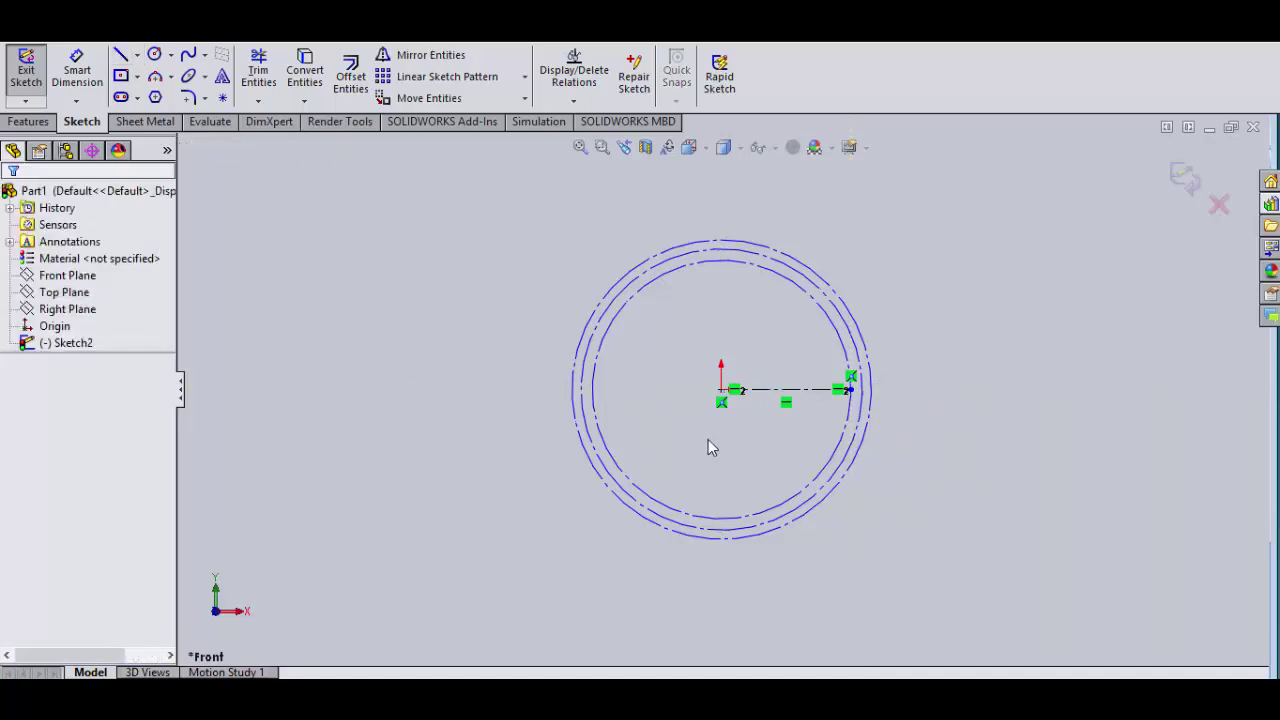
- Start an equation-driven curve in the sketch and set its equation type to parametric
scroll(796, 424, "down", 5)
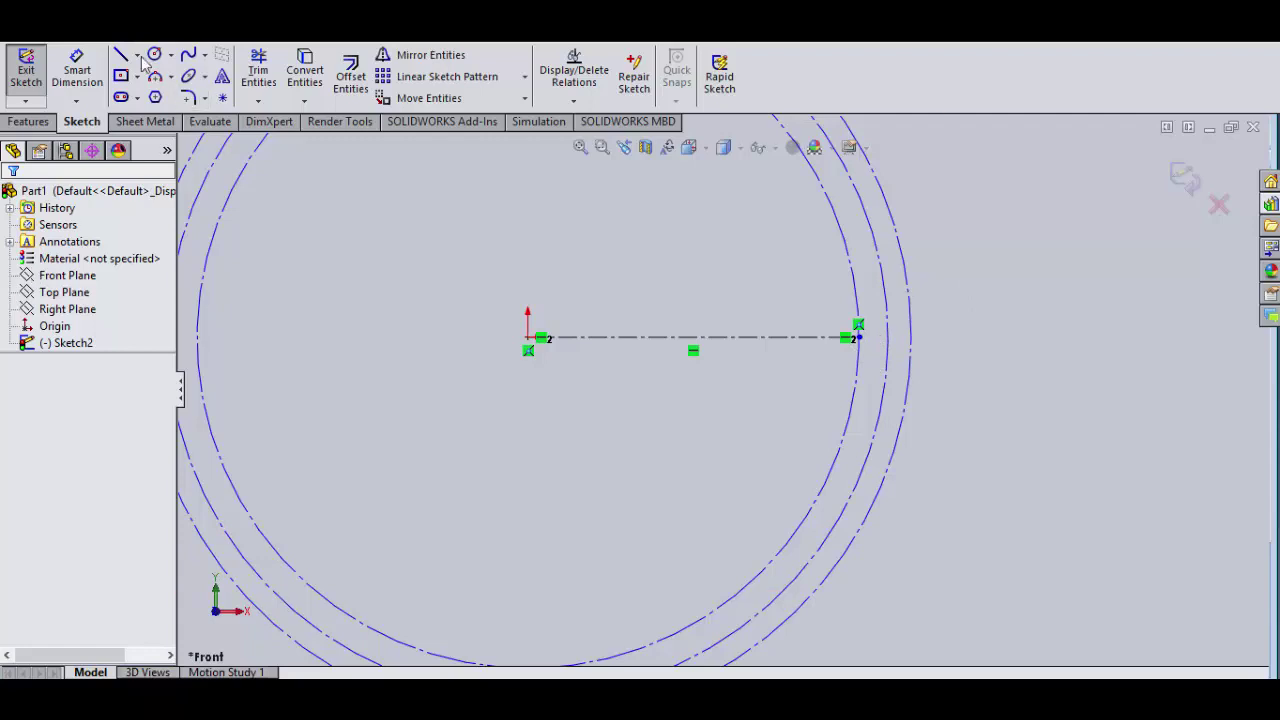
left_click(205, 56)
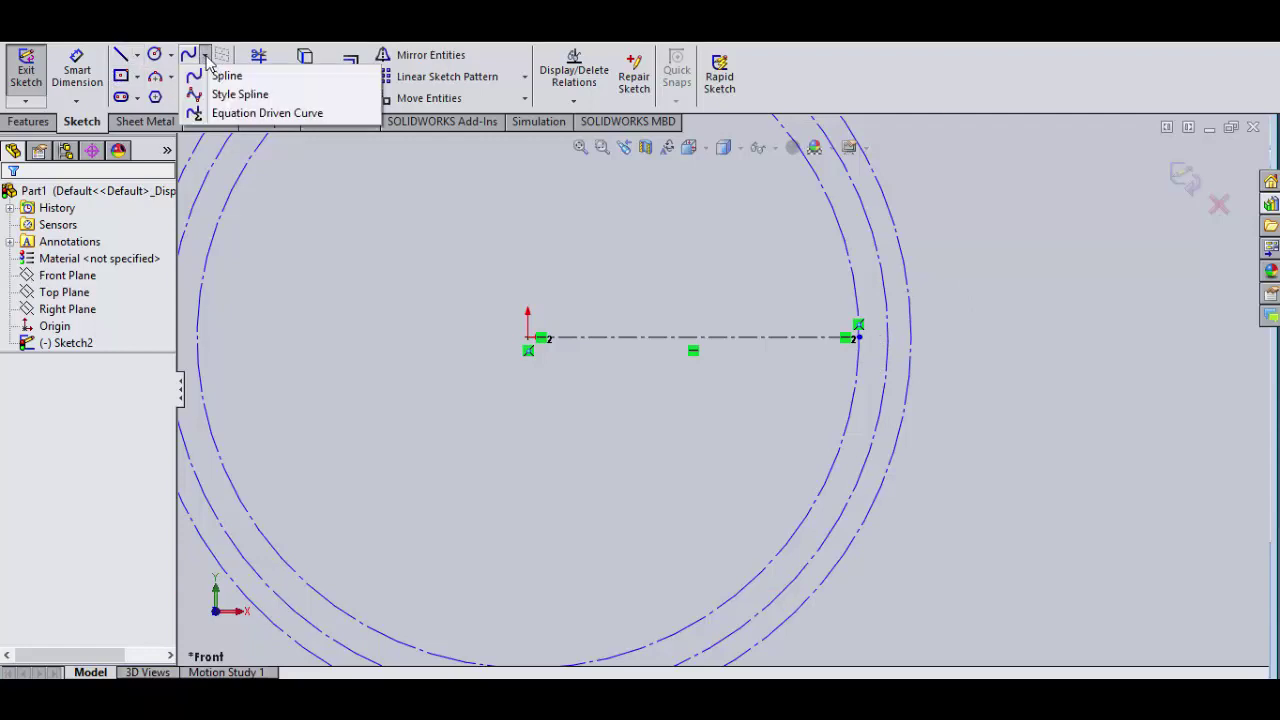
left_click(232, 115)
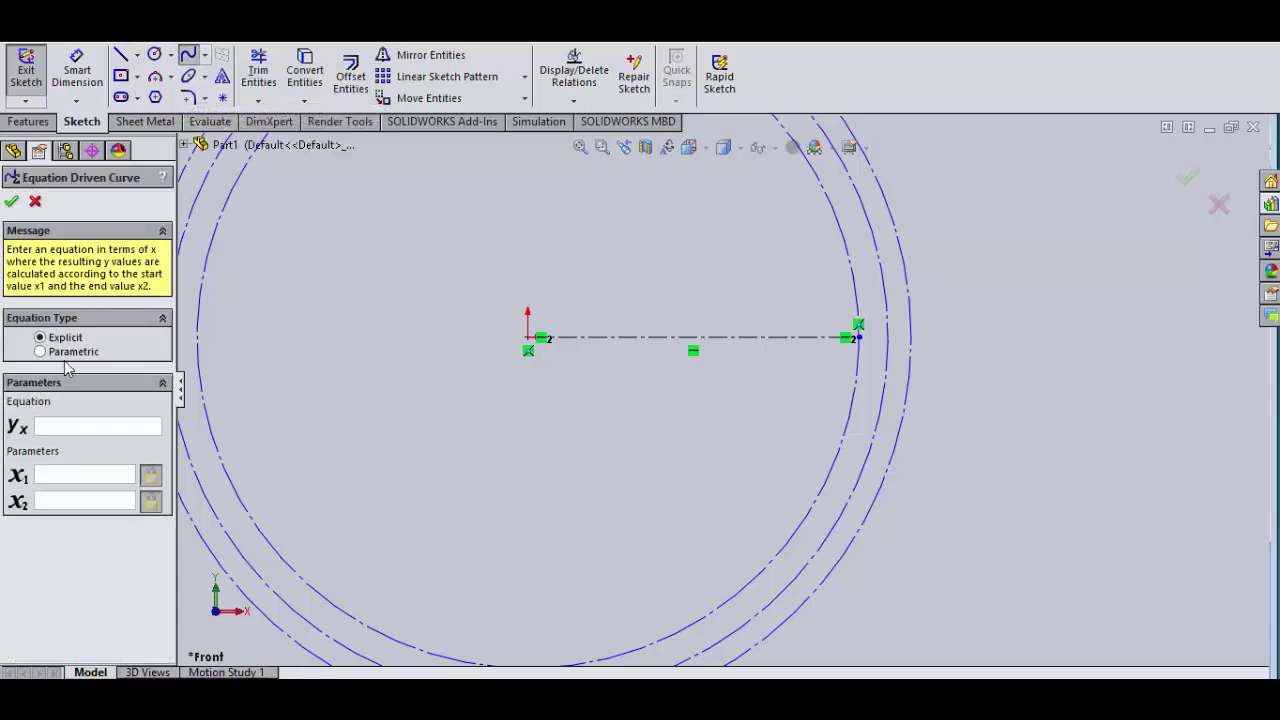
left_click(64, 352)
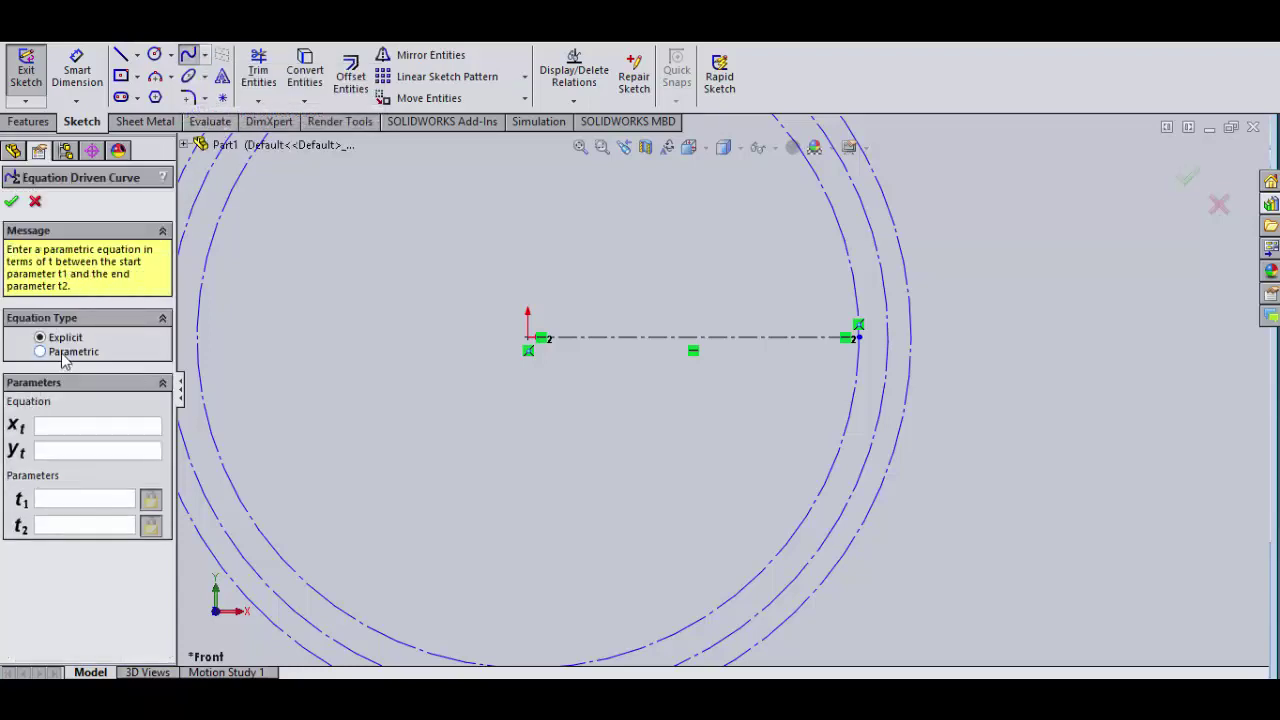
left_click(47, 421)
- Switch to the Excel gear spreadsheet and copy the involute x(t) expression R*(cos(t)+(t*sin(t))) from cell B15
left_click(248, 694)
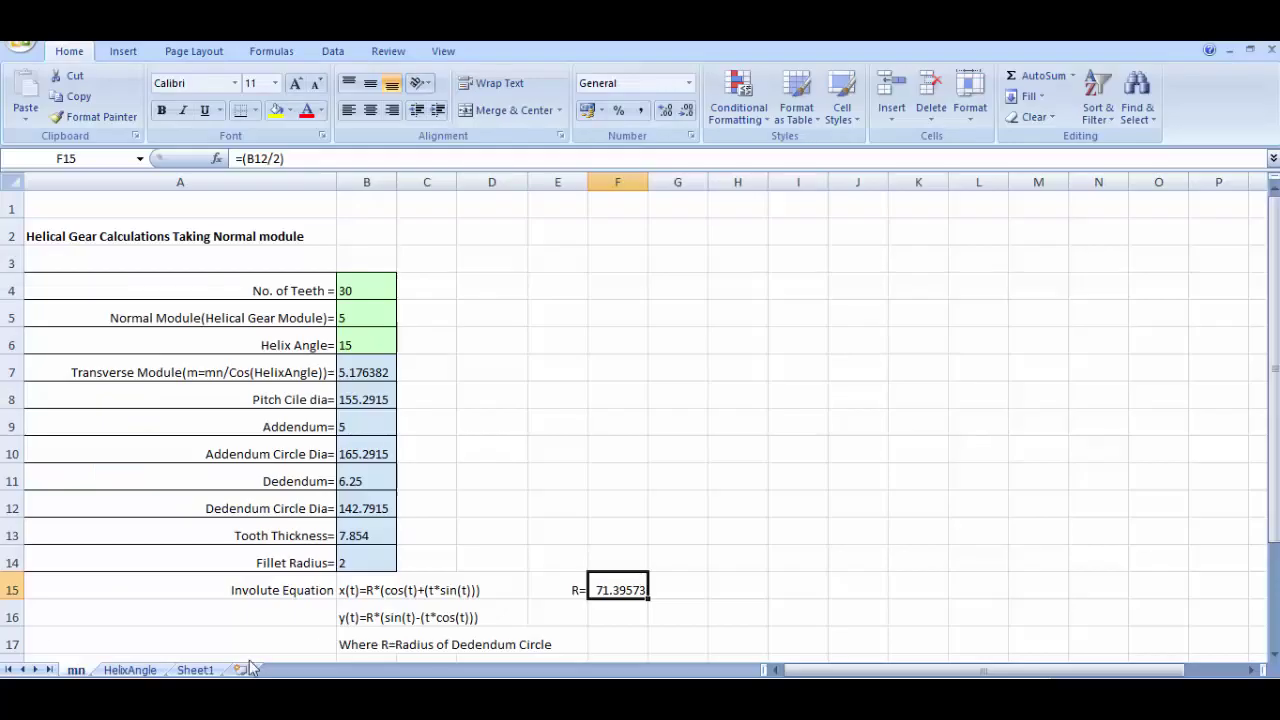
left_click(347, 605)
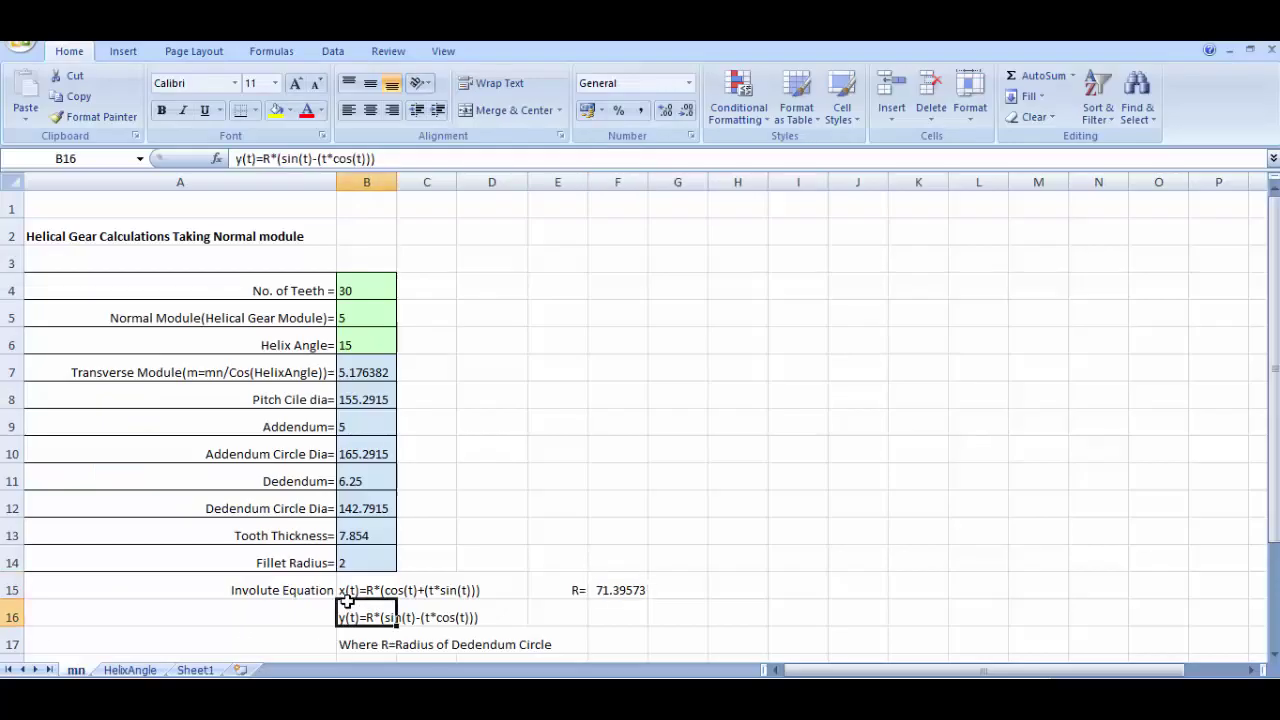
left_click(380, 588)
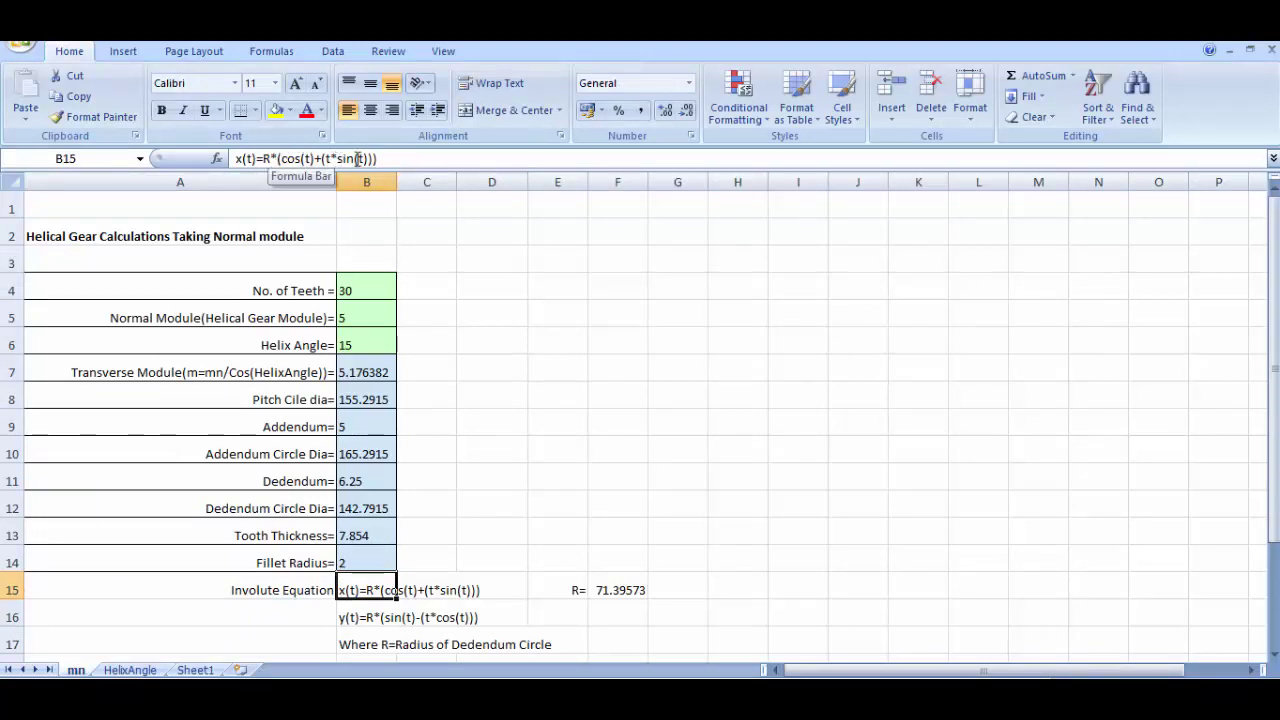
left_click_drag(382, 158, 264, 158)
key("ctrl+c")
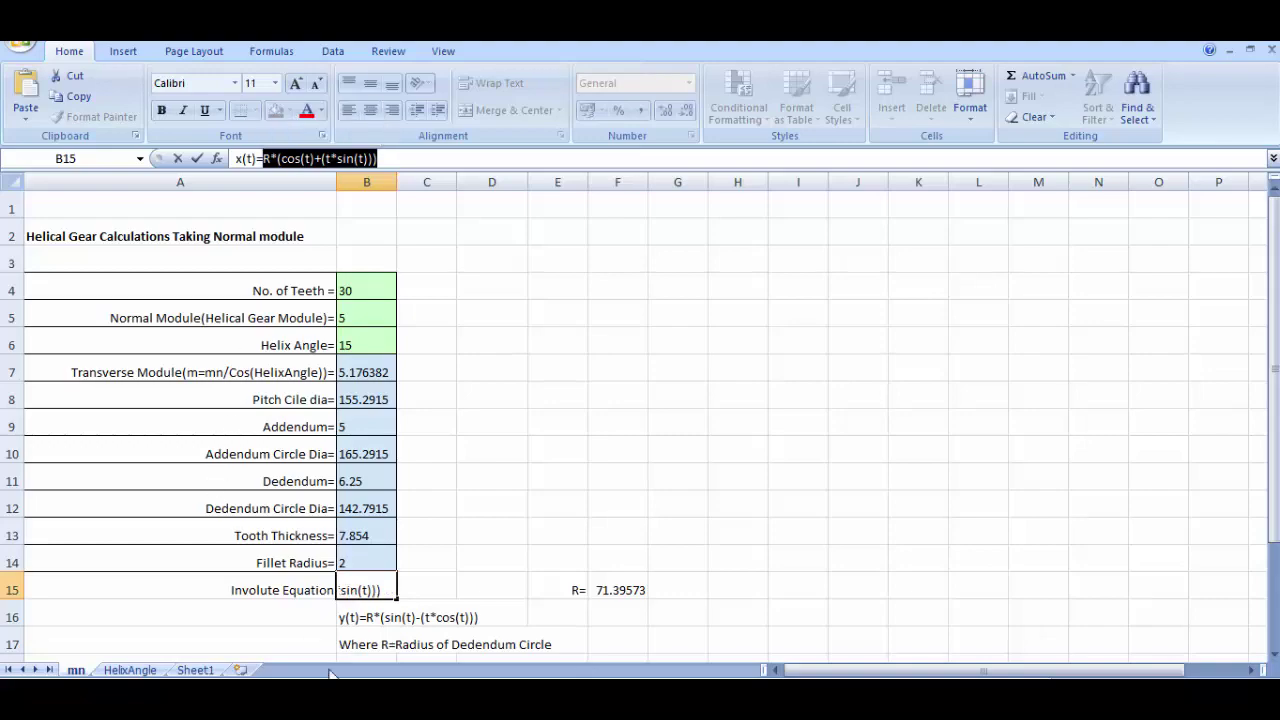
- Back in SOLIDWORKS, enter 71.39*(cos(t)+(t*sin(t))) as the curve's x equation, replacing R with the dedendum circle radius from the spreadsheet
key("alt+Tab")
left_click(50, 422)
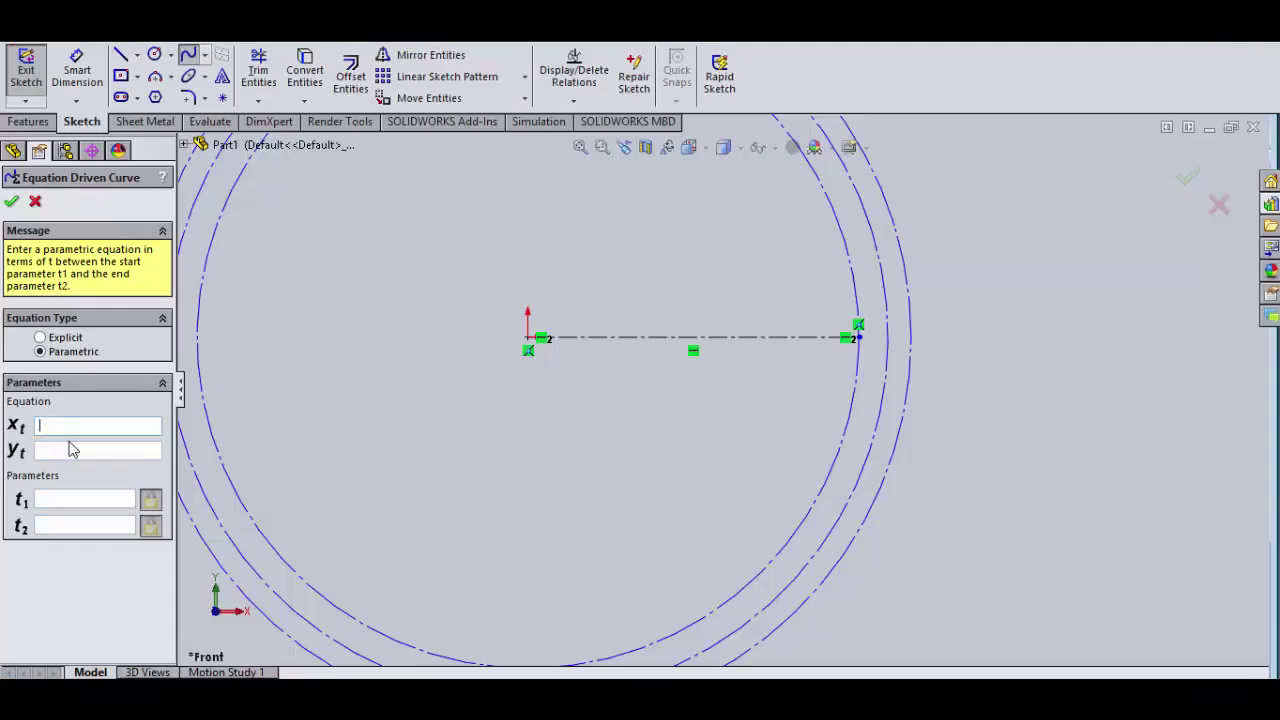
key("ctrl+v")
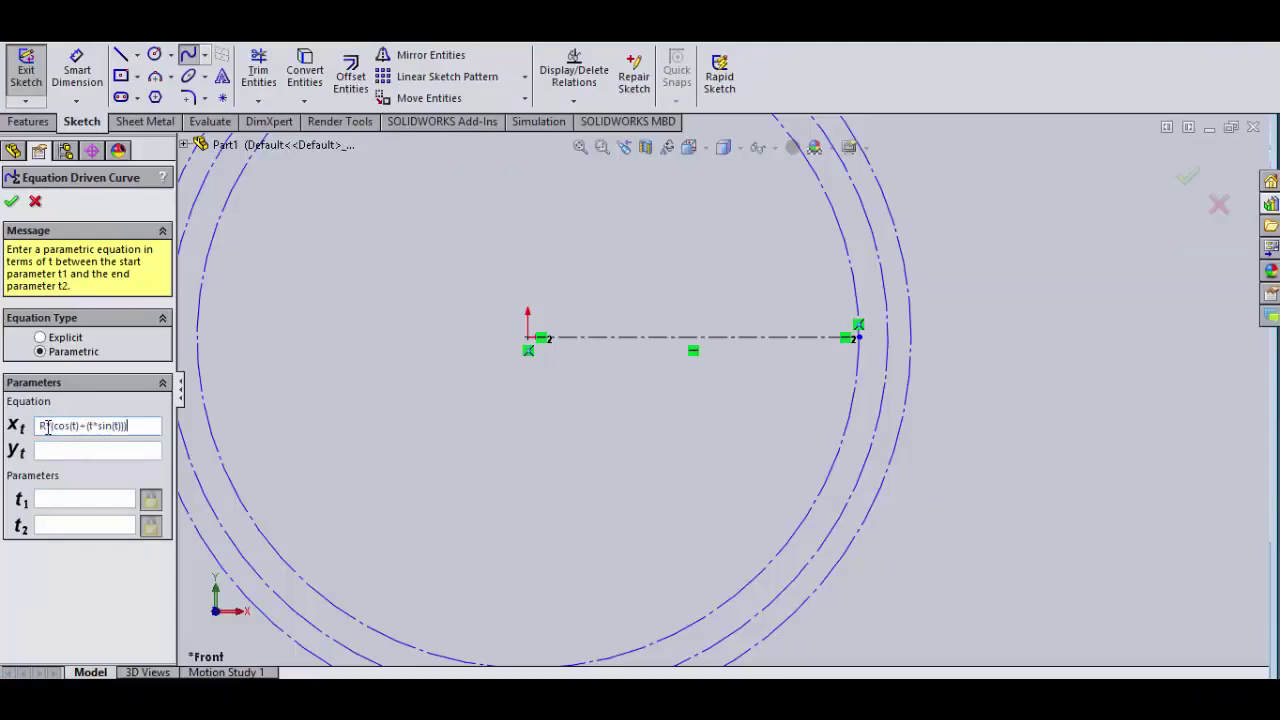
key("alt+Tab")
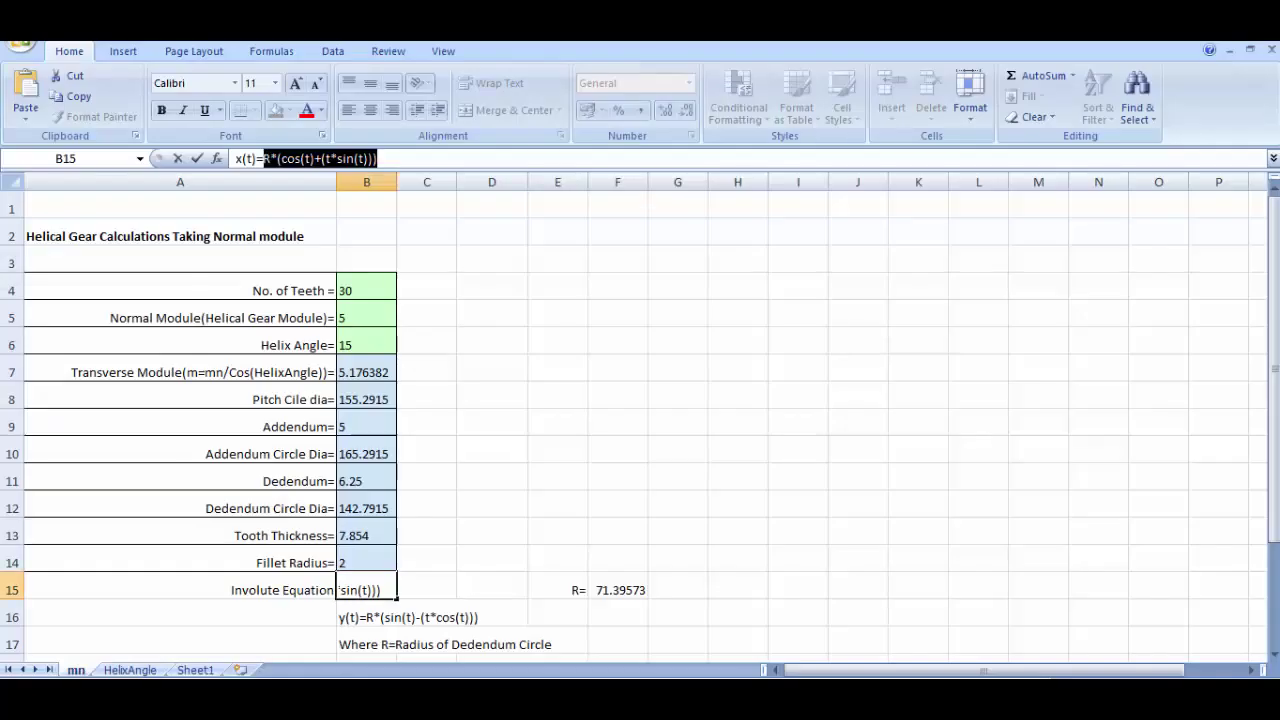
left_click(624, 598)
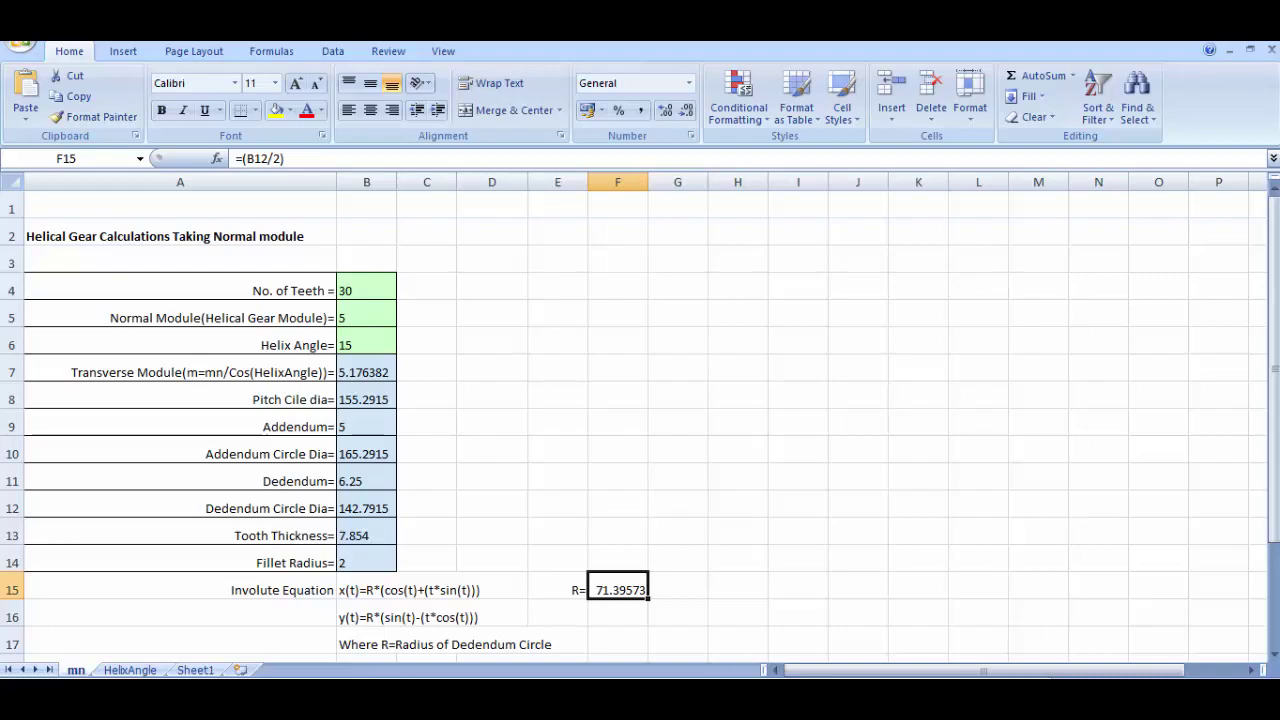
key("alt+Tab")
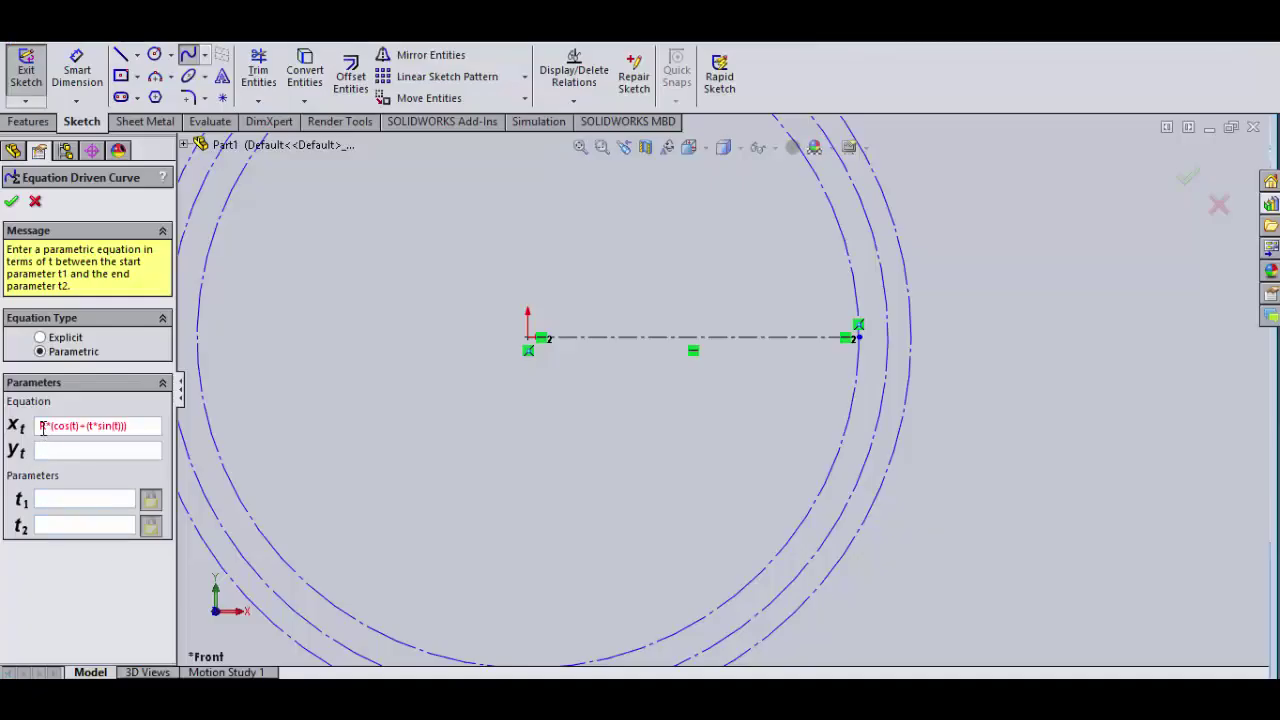
key("Delete")
type("71.39")
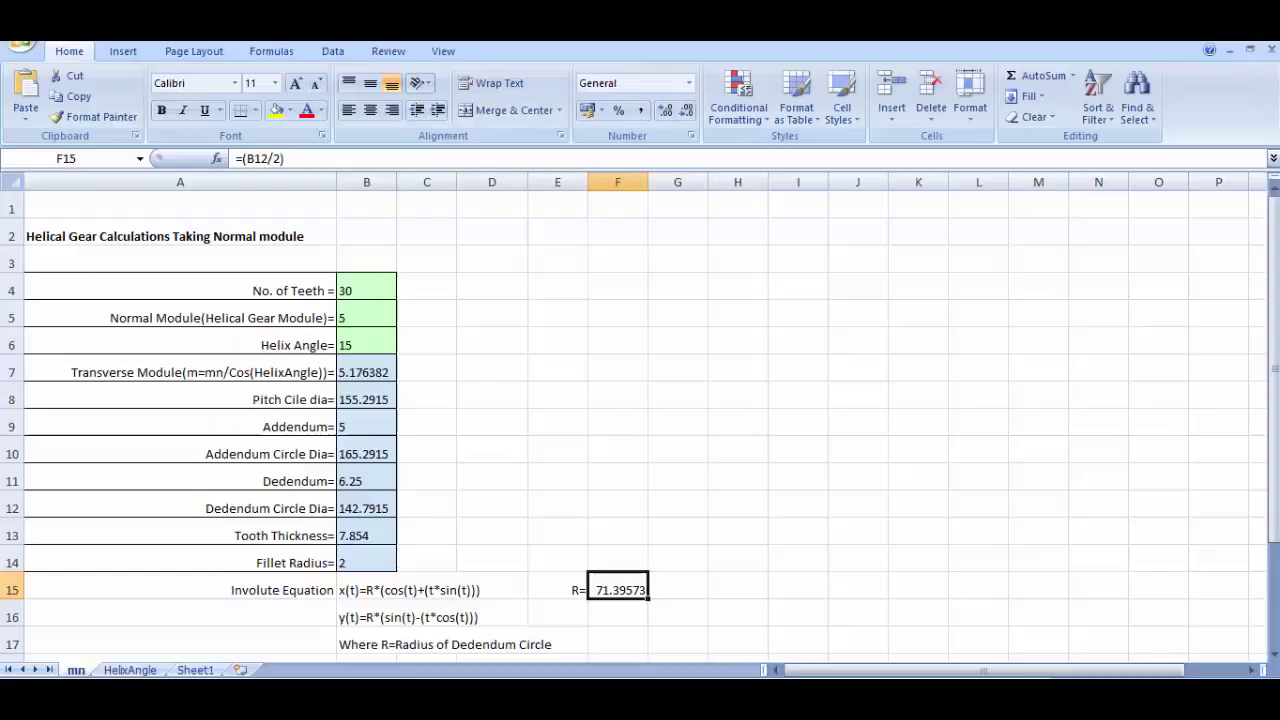
- Switch to the Excel spreadsheet and copy the involute y(t) expression R*(sin(t)-(t*cos(t))) from cell B16
key("alt+Tab")
left_click(344, 627)
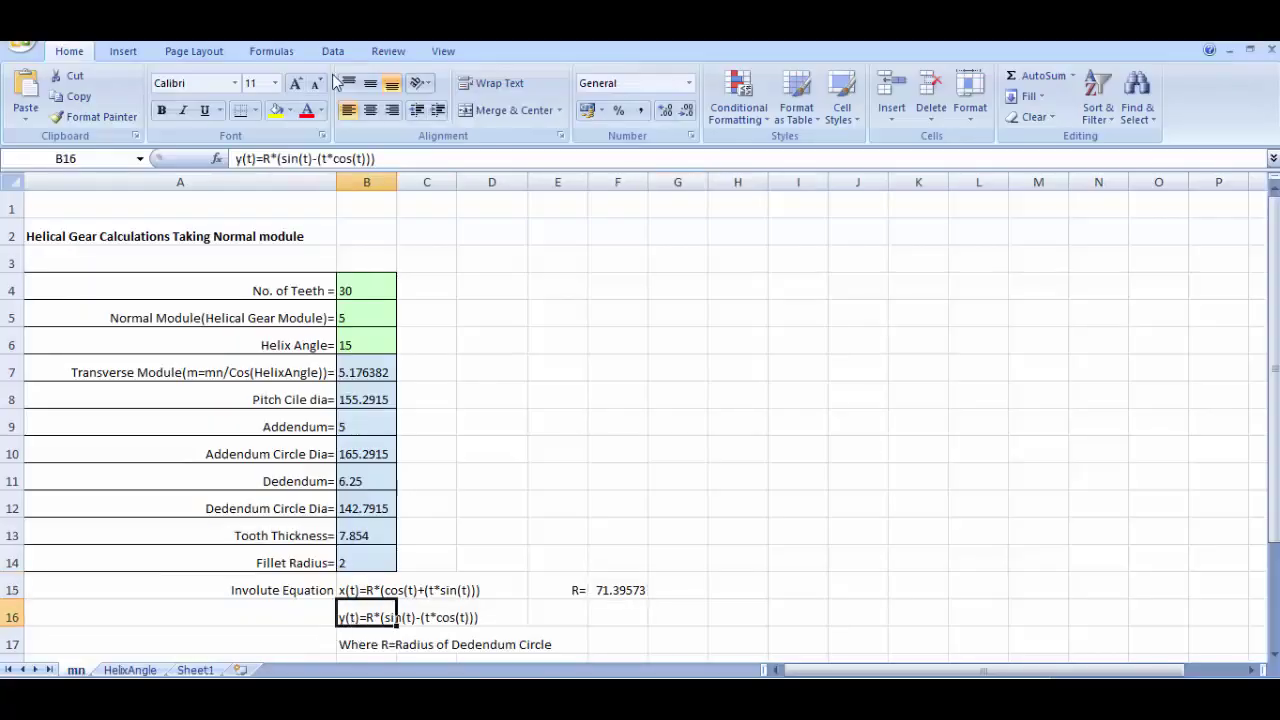
left_click_drag(375, 158, 260, 167)
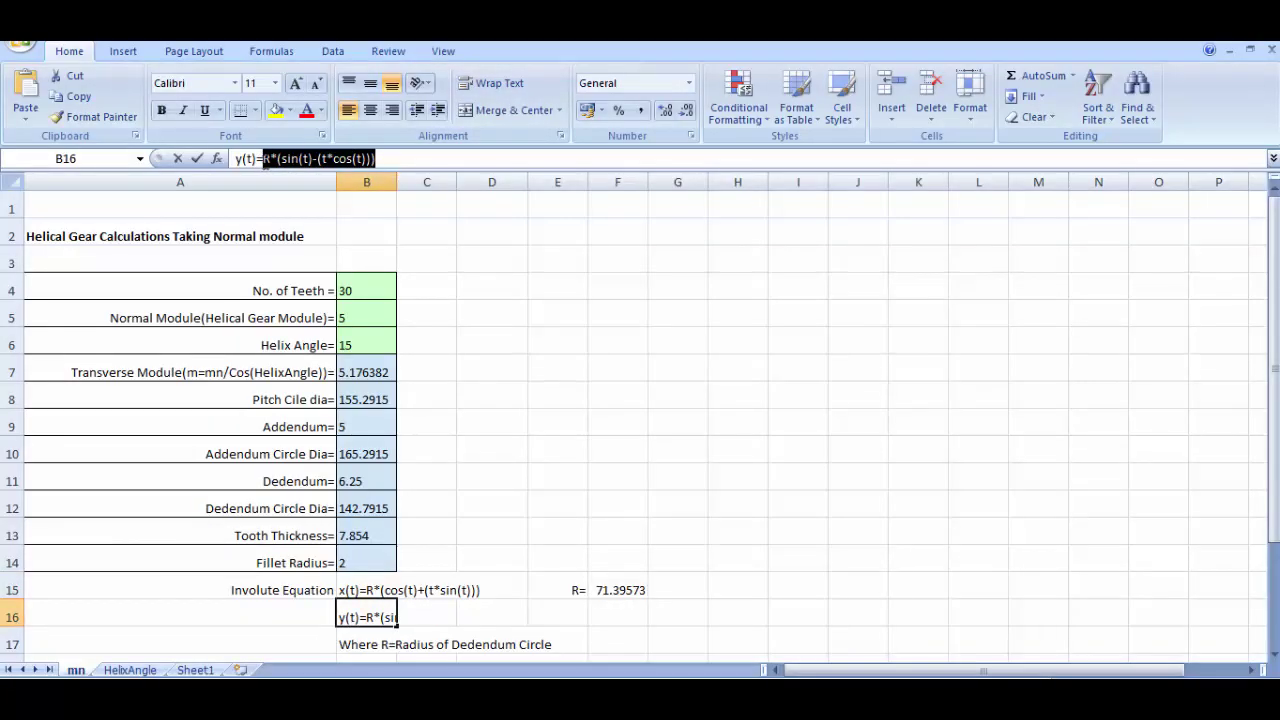
key("ctrl+c")
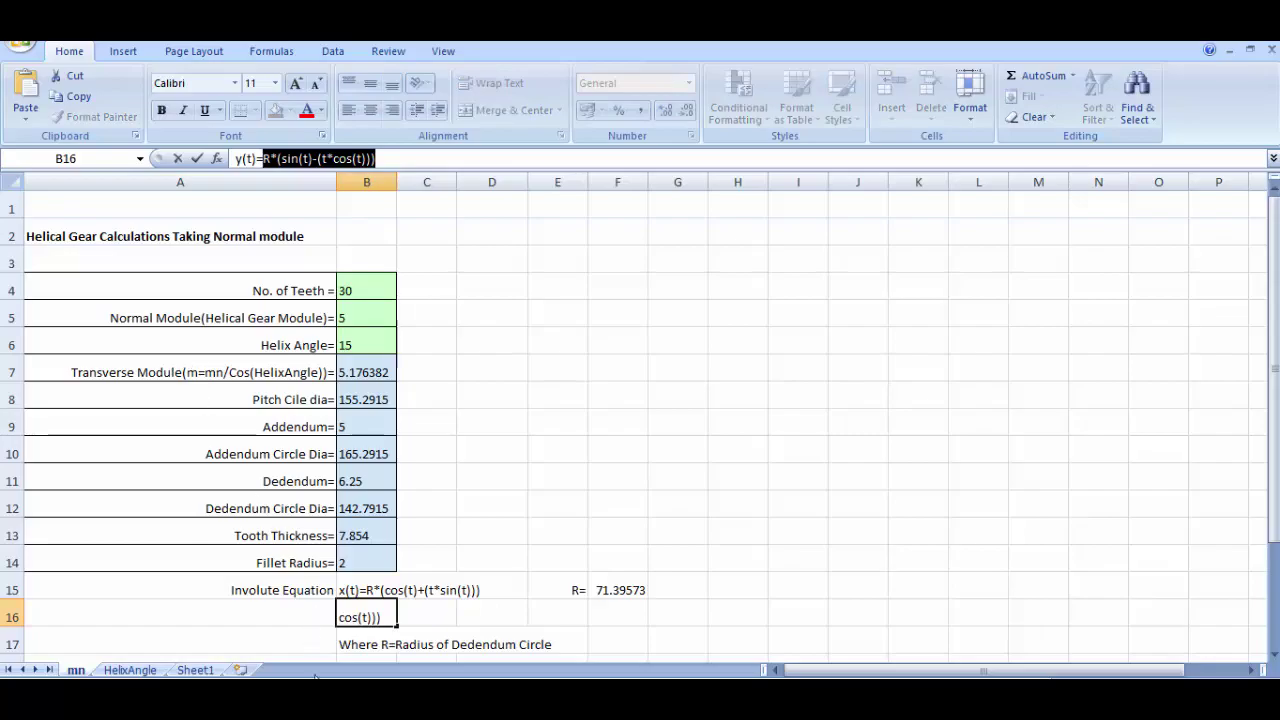
- Back in SOLIDWORKS, enter 71.39*(sin(t)-(t*cos(t))) as the curve's y equation, with the dedendum circle radius in place of R
left_click(314, 685)
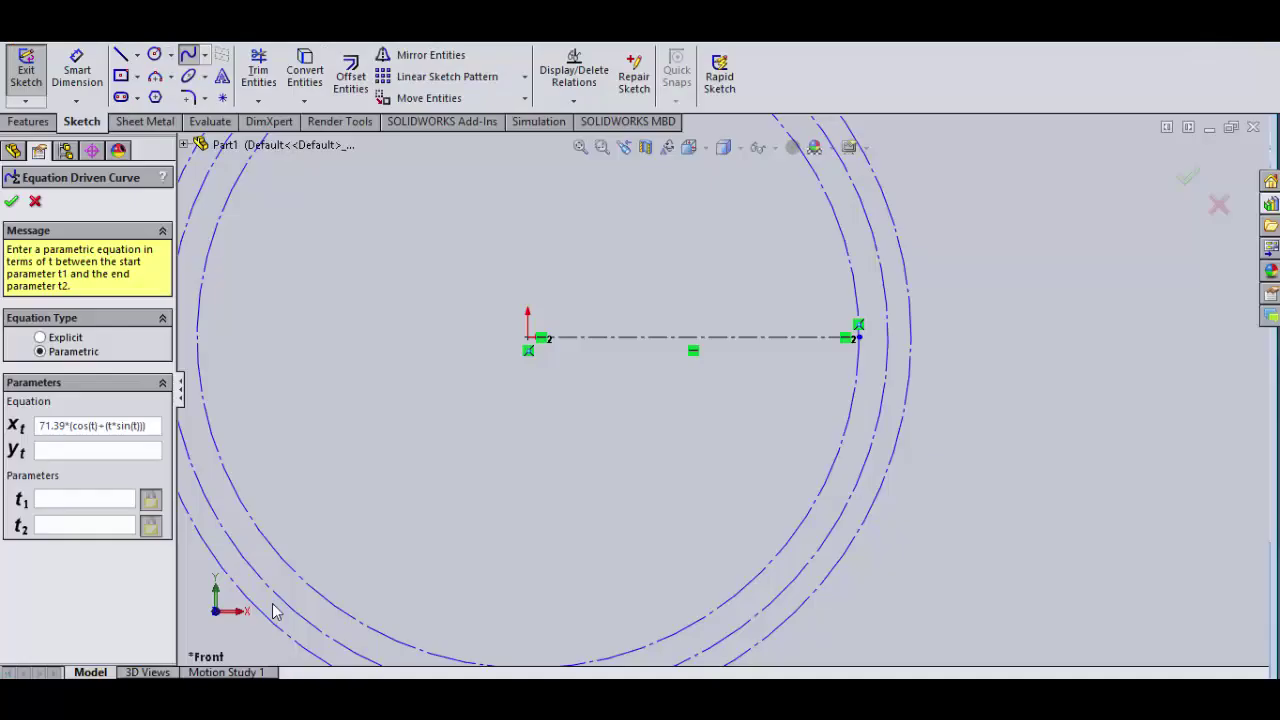
left_click(66, 450)
key("ctrl+v")
left_click(48, 451)
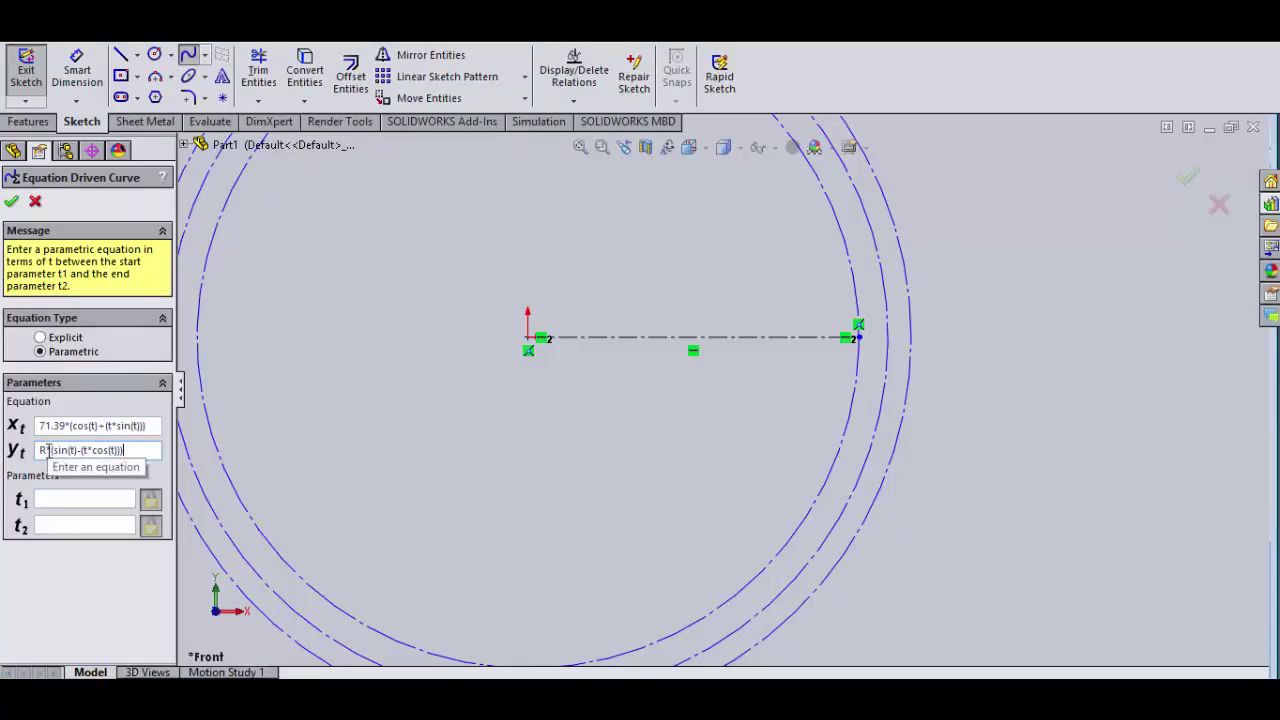
key("BackSpace")
type("71.3")
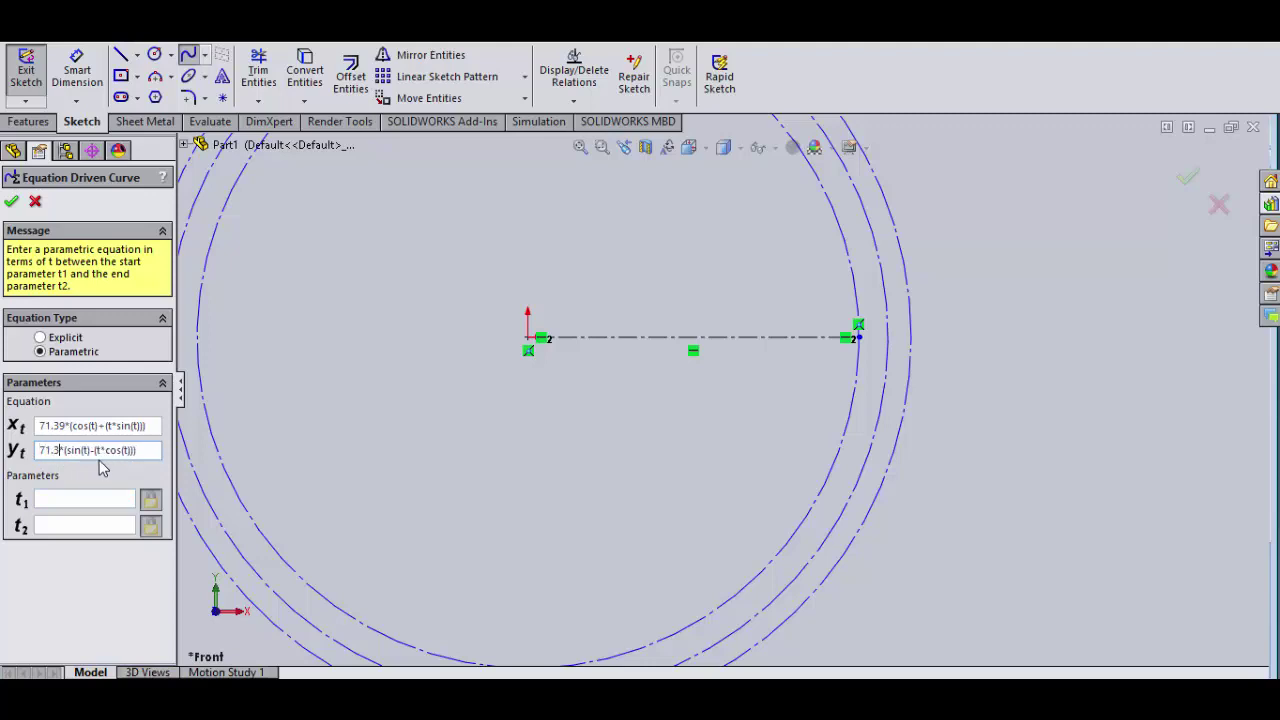
type("9")
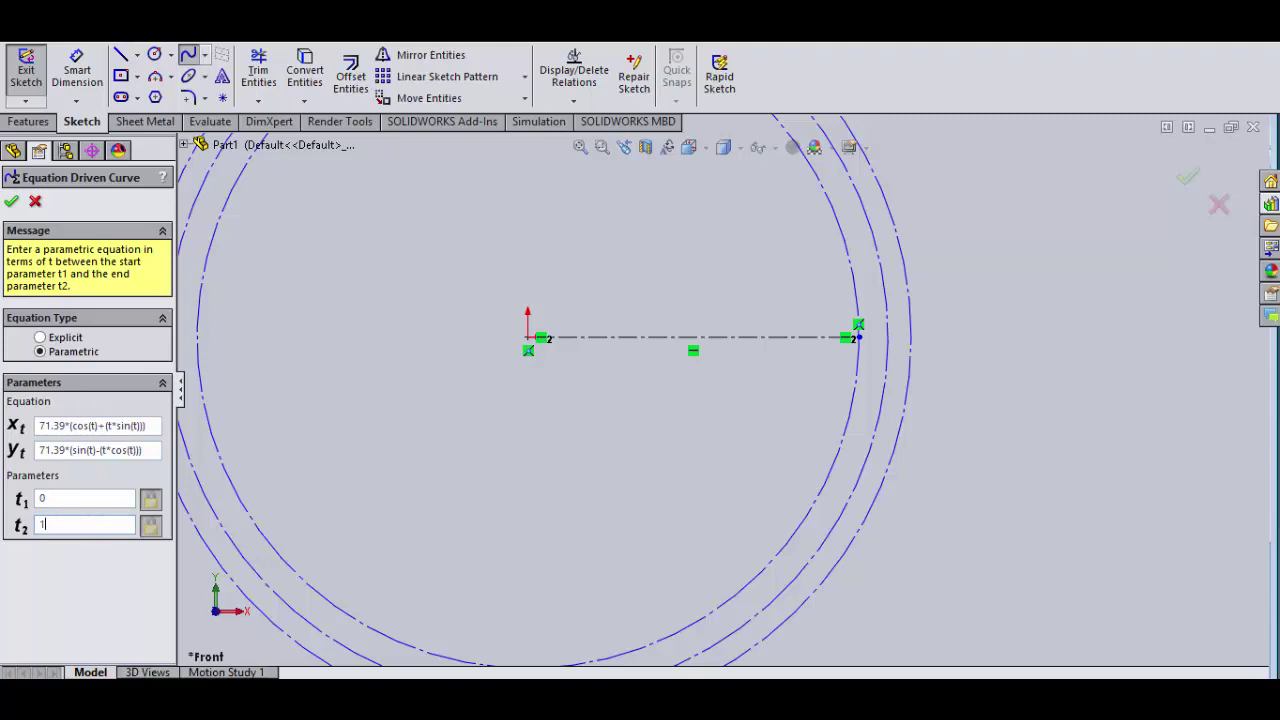
- Set the curve's parameter range from t1 = 0 to t2 = 1 and create the involute curve
left_click(75, 497)
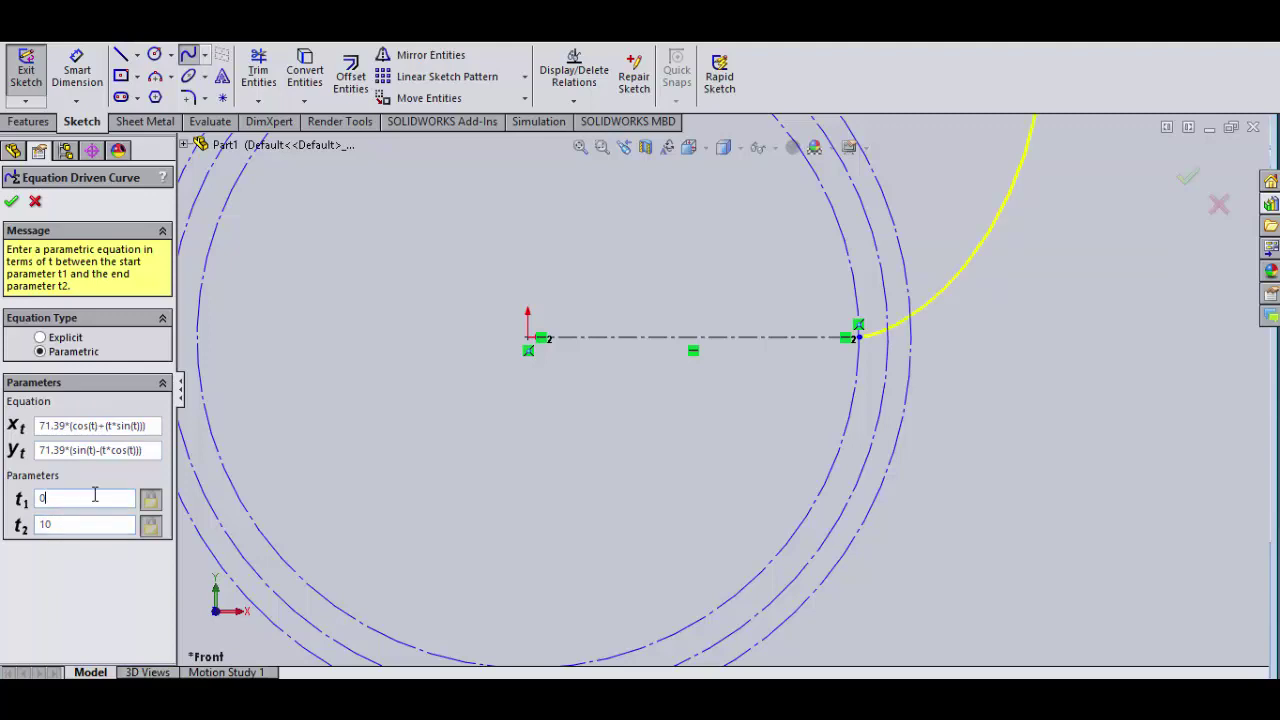
left_click(580, 147)
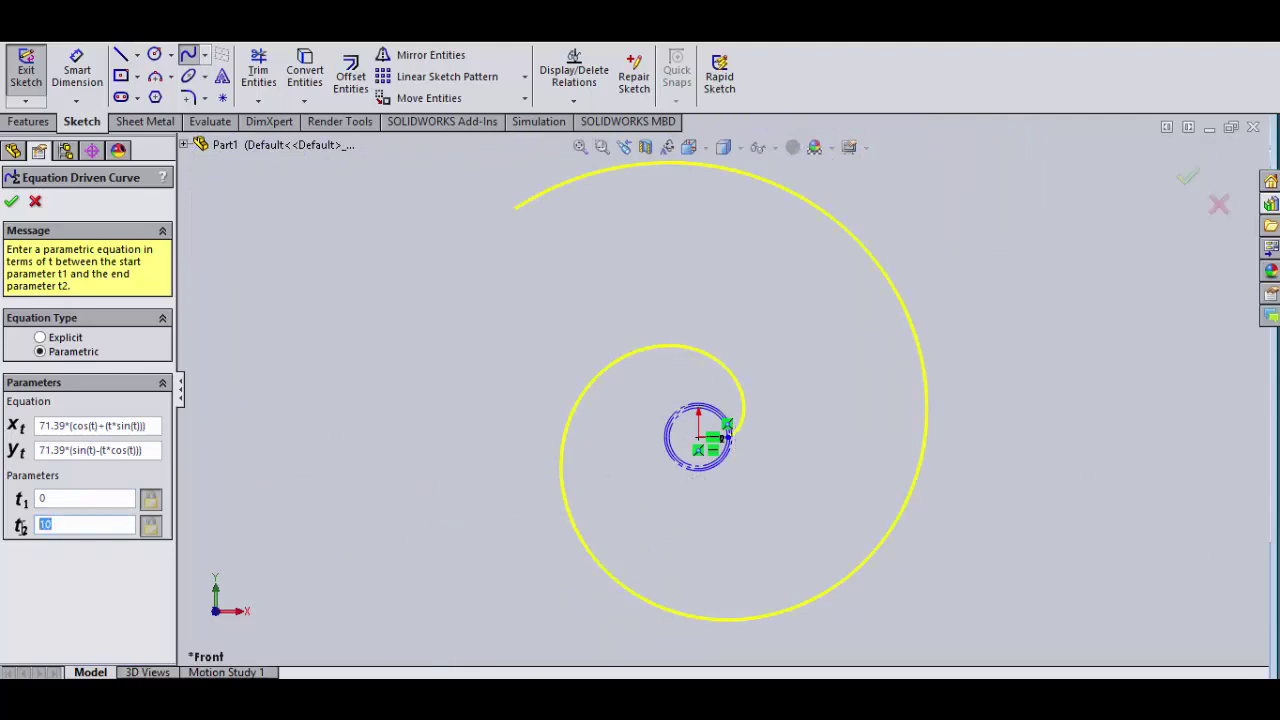
type("5")
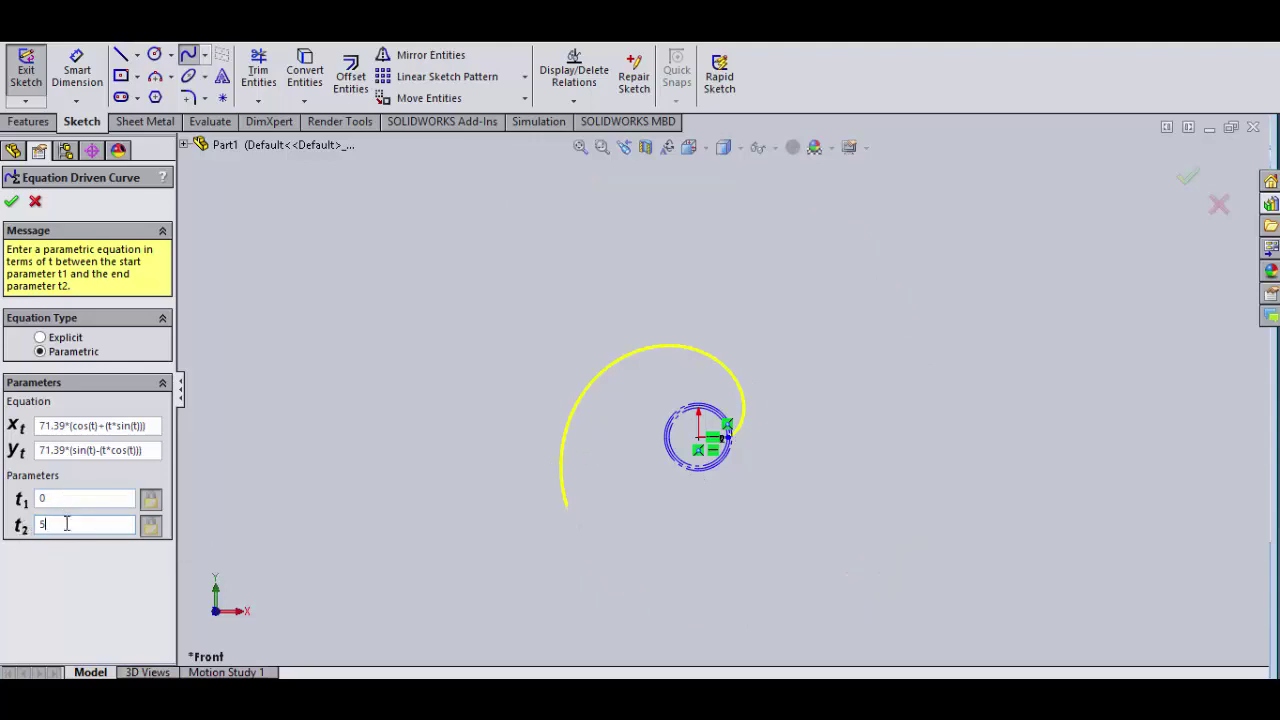
left_click_drag(66, 525, 2, 543)
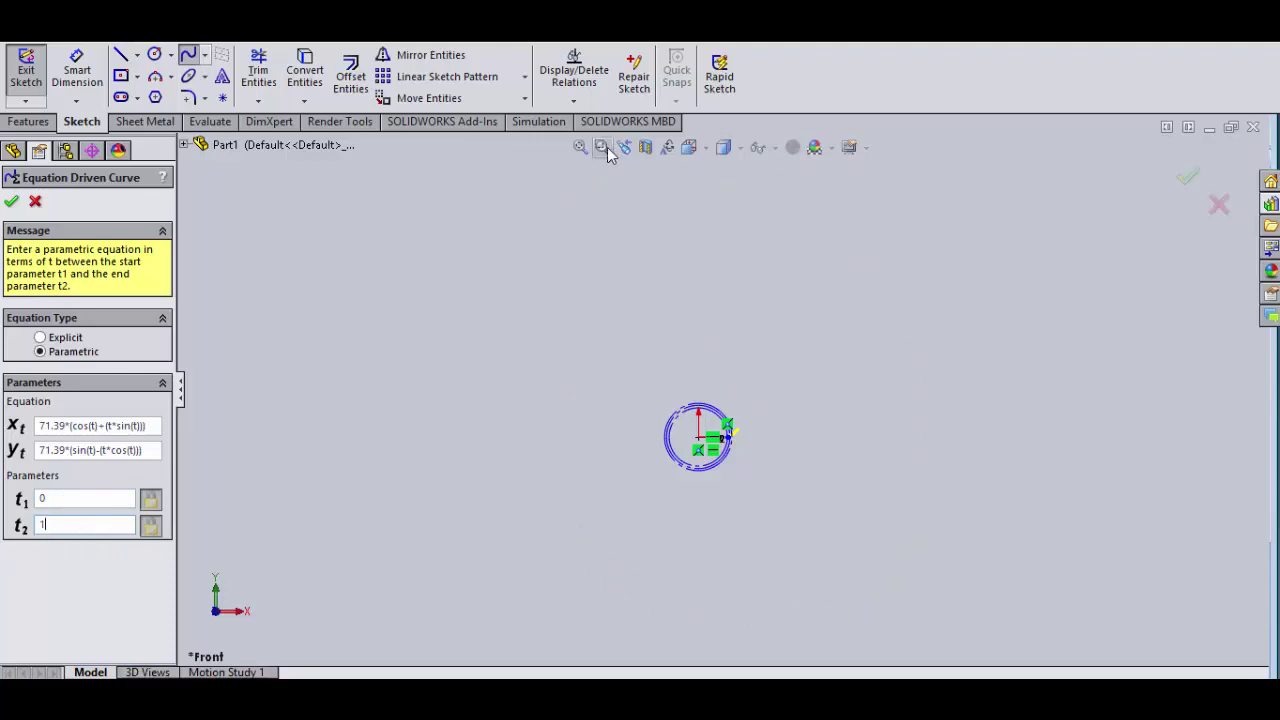
left_click(581, 147)
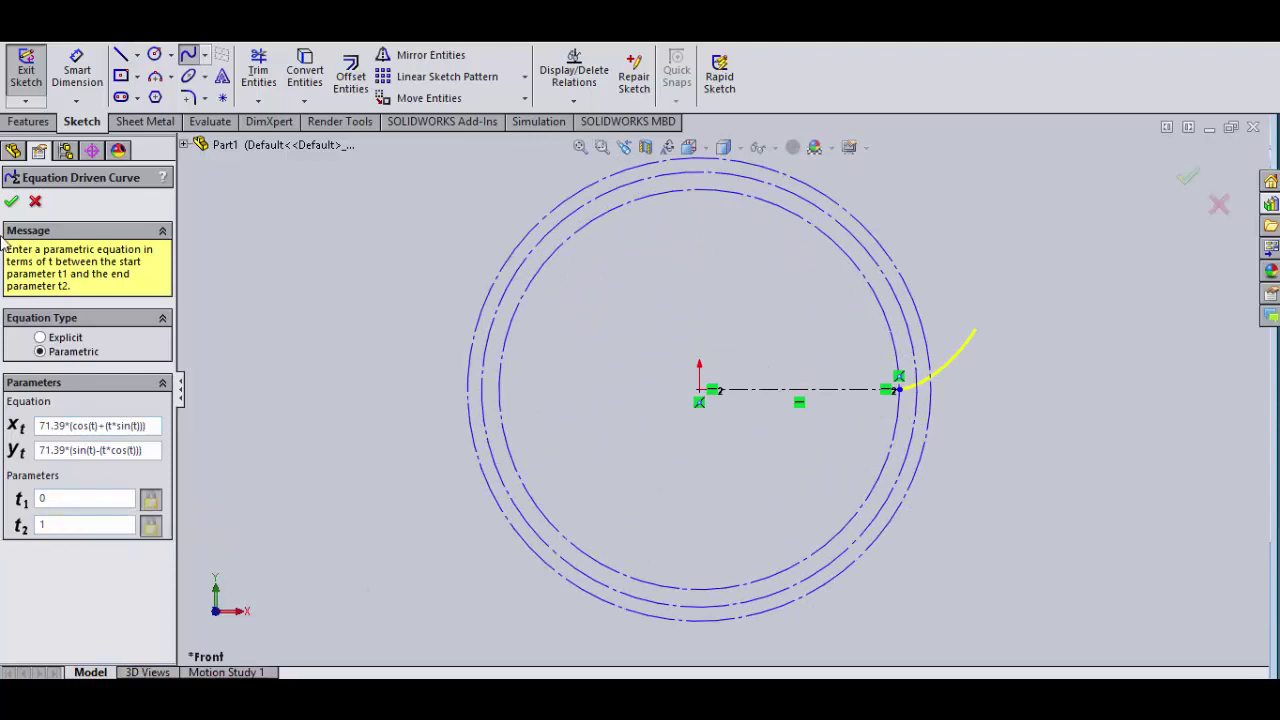
left_click(12, 203)
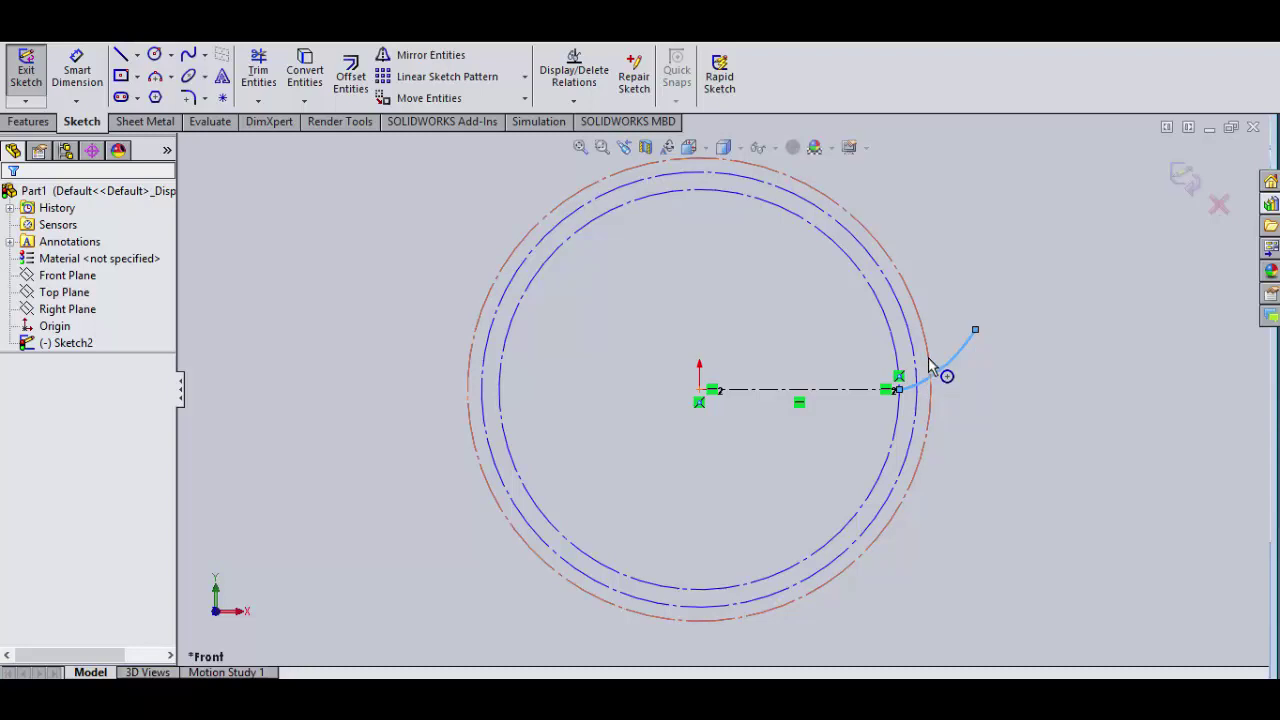
- Trim away the part of the involute curve that extends beyond the addendum circle
left_click(258, 101)
left_click(295, 122)
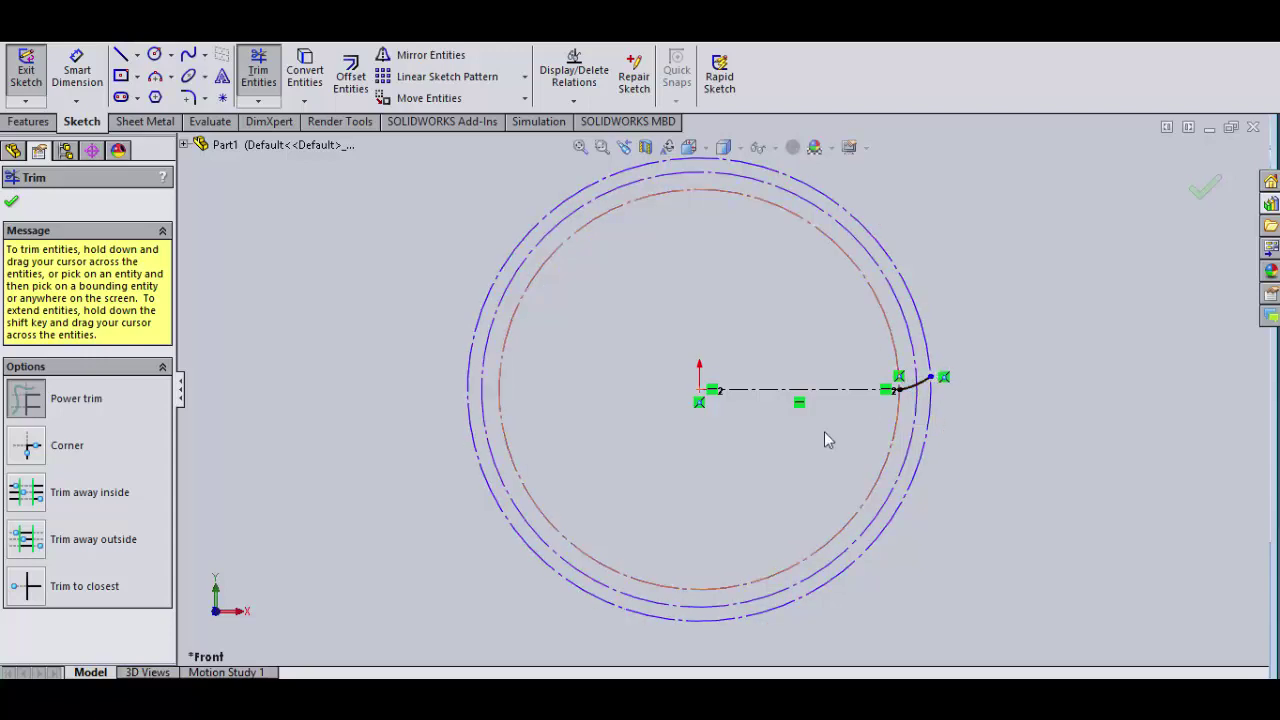
left_click(12, 204)
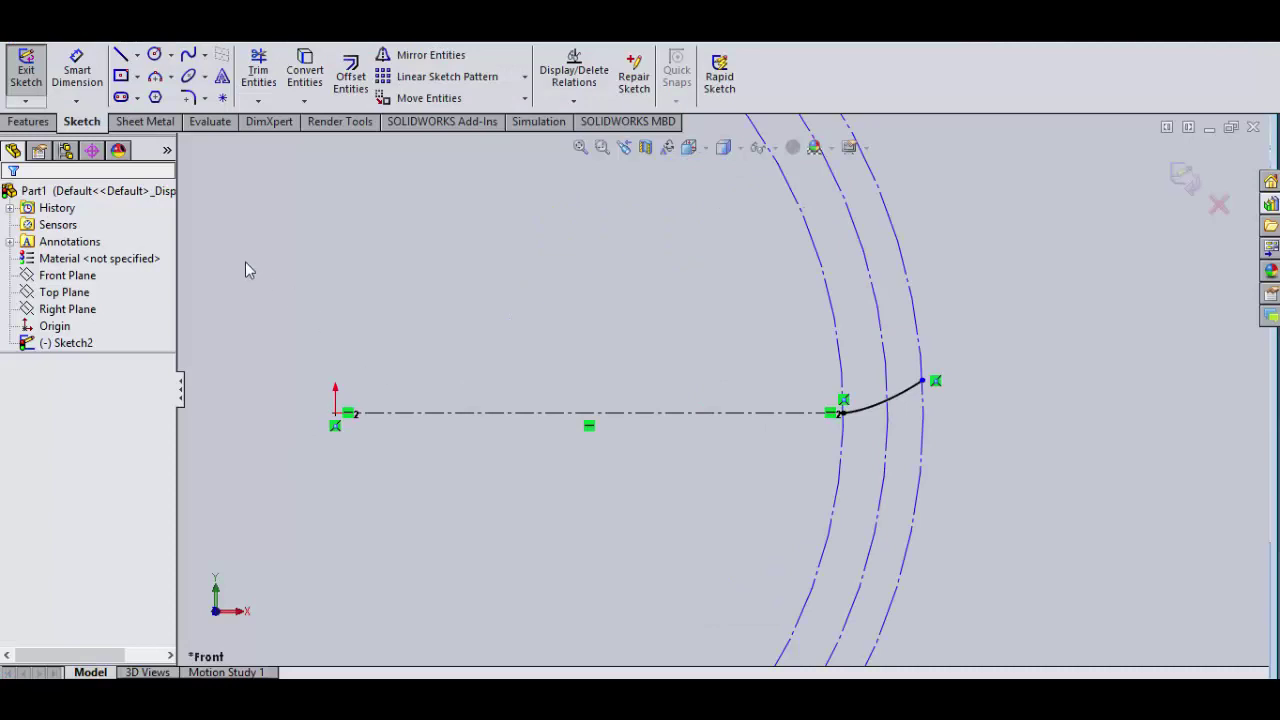
- Draw a centerline from the origin to the intersection of the involute and the pitch circle, then check the tooth thickness in the spreadsheet
left_click(137, 55)
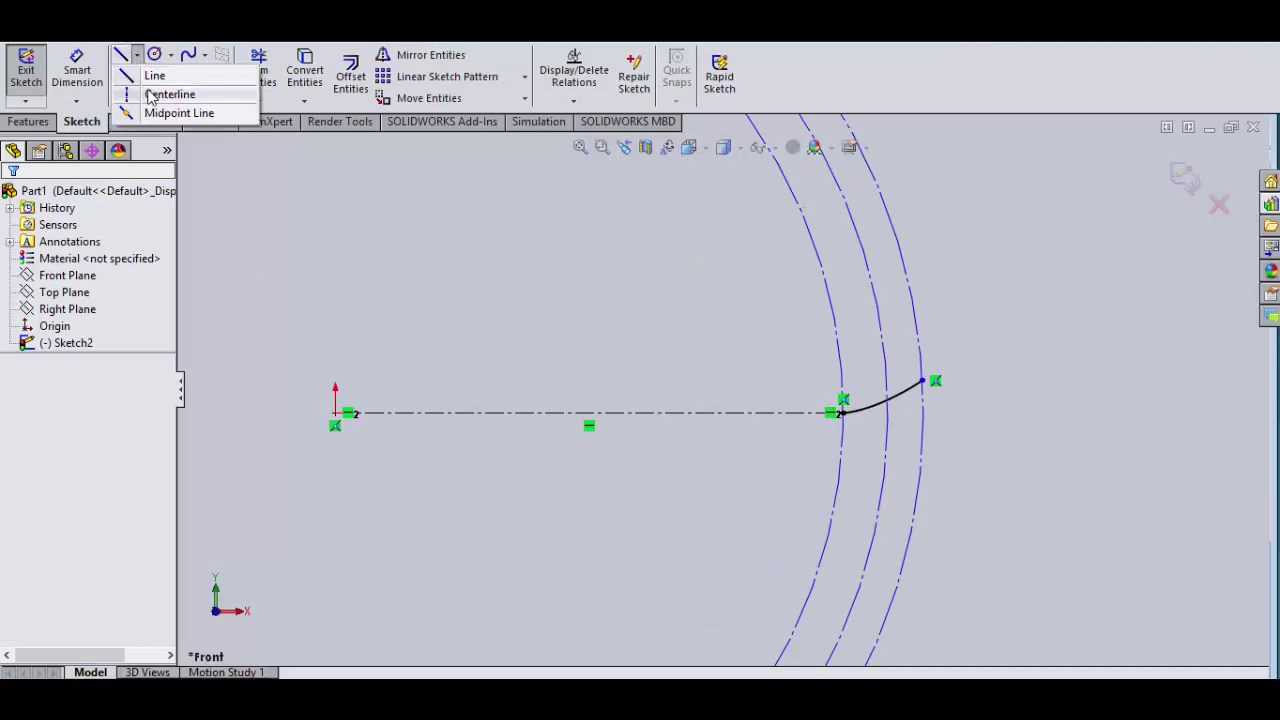
left_click(168, 94)
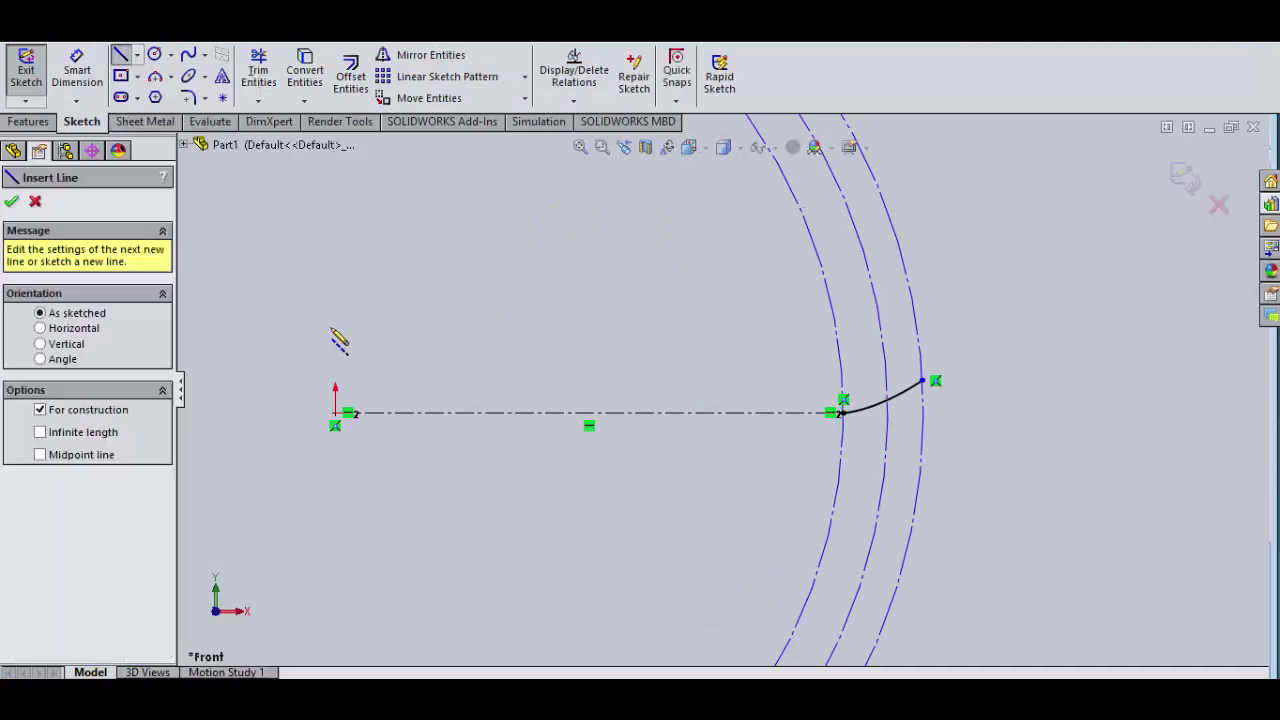
left_click(341, 418)
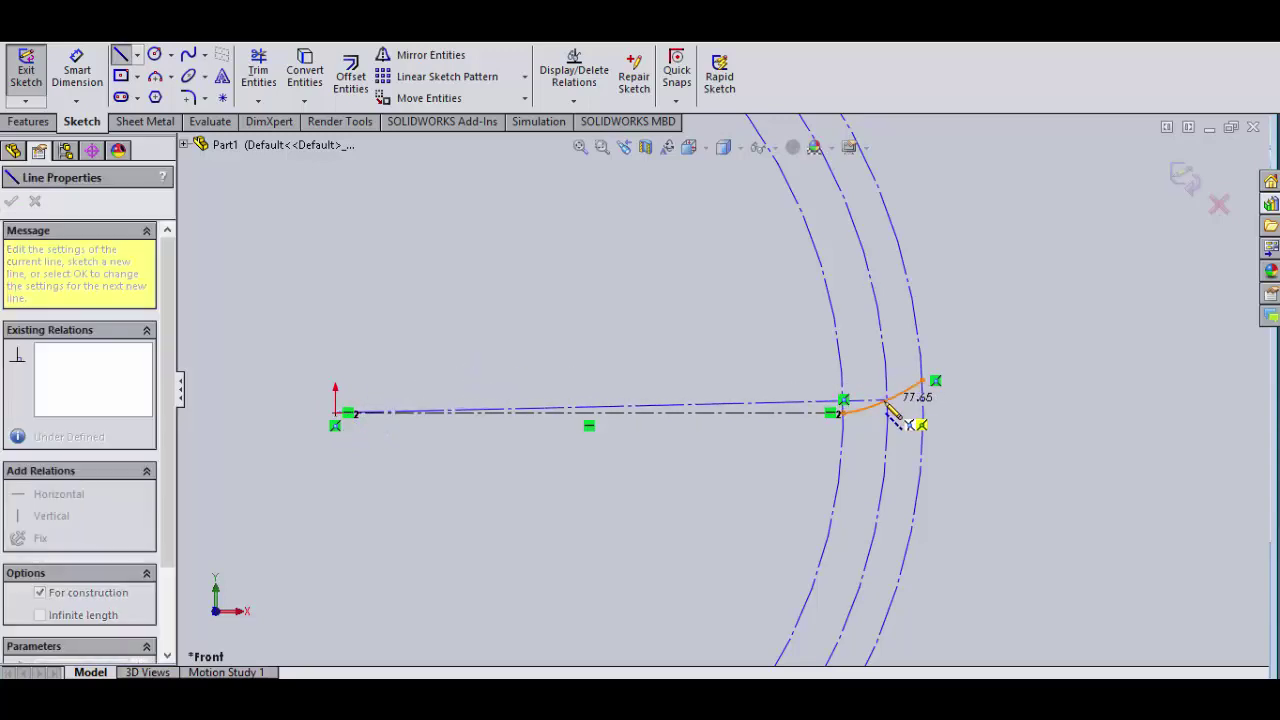
left_click(887, 400)
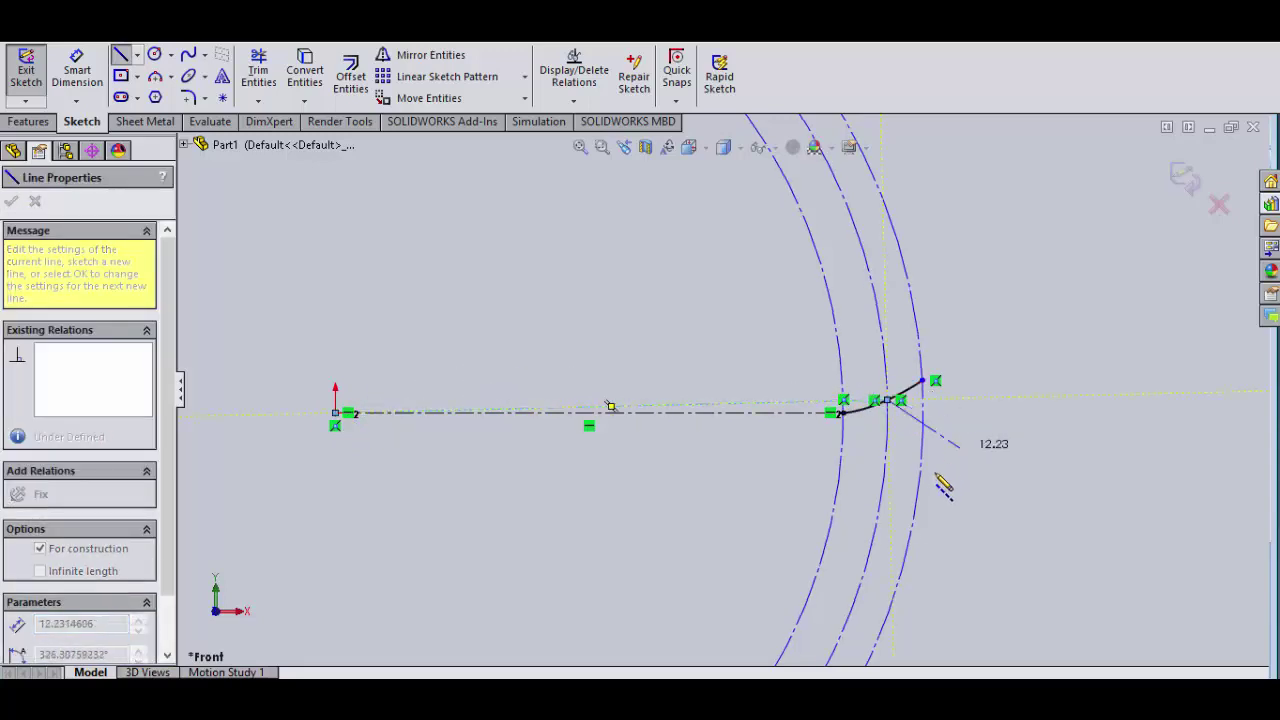
key("Escape")
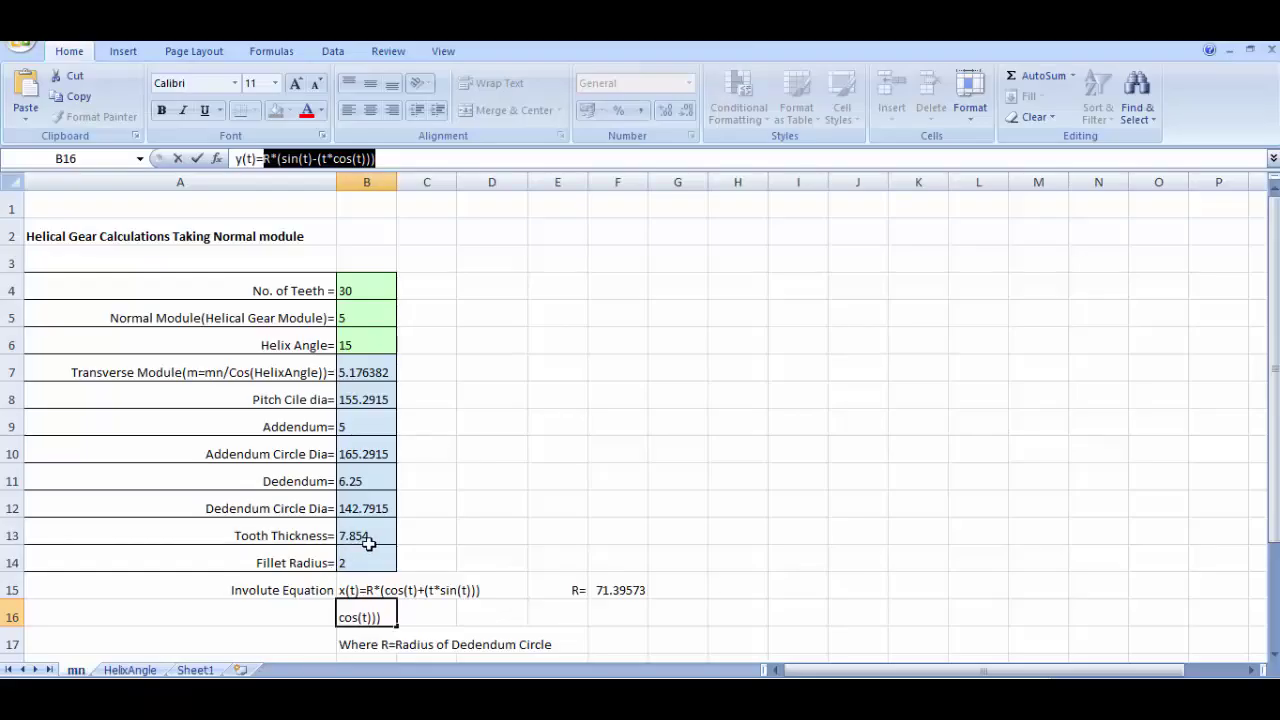
left_click(308, 610)
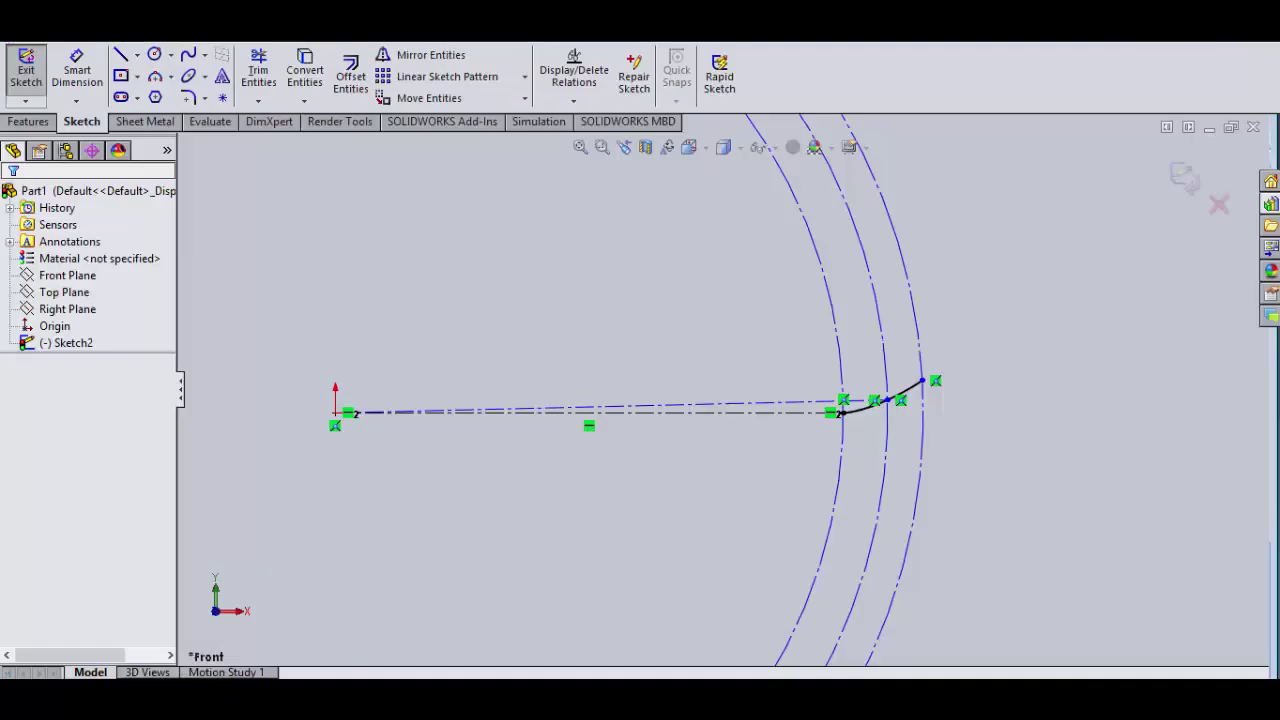
- Draw a centerline from the origin to the pitch circle, ending about 9.06 mm along the circle above its intersection with the involute
left_click(136, 56)
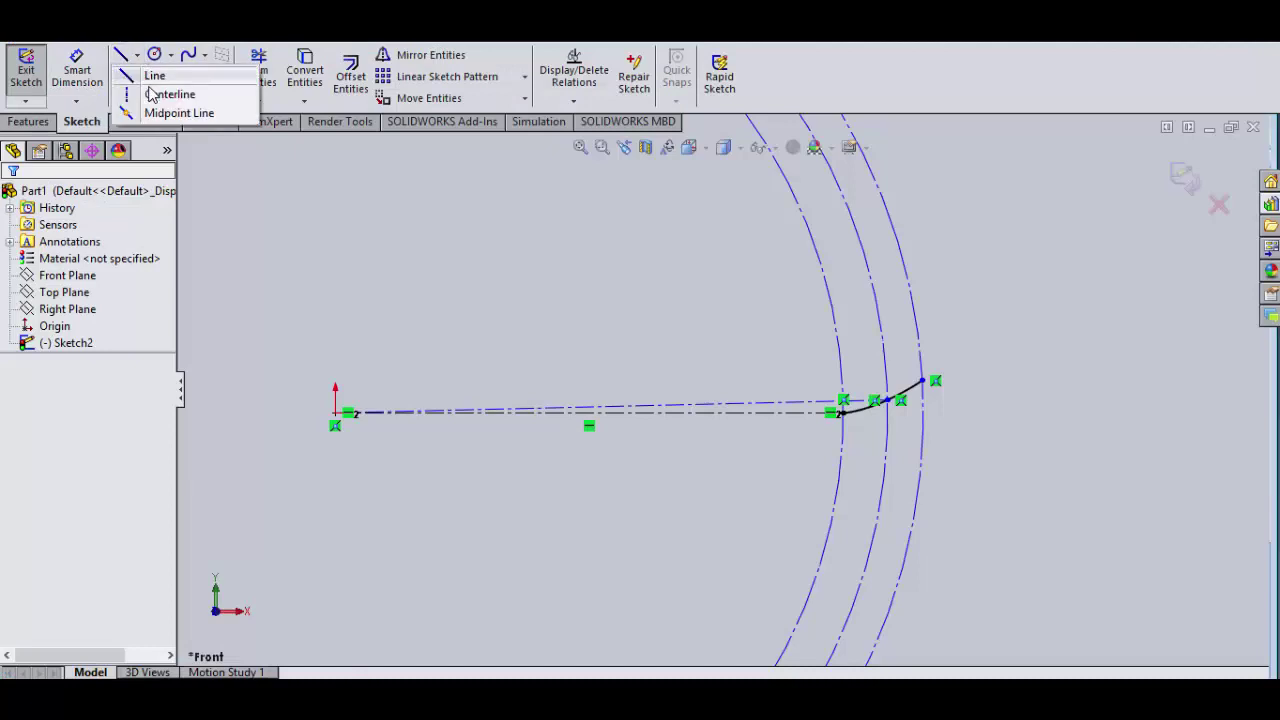
left_click(160, 94)
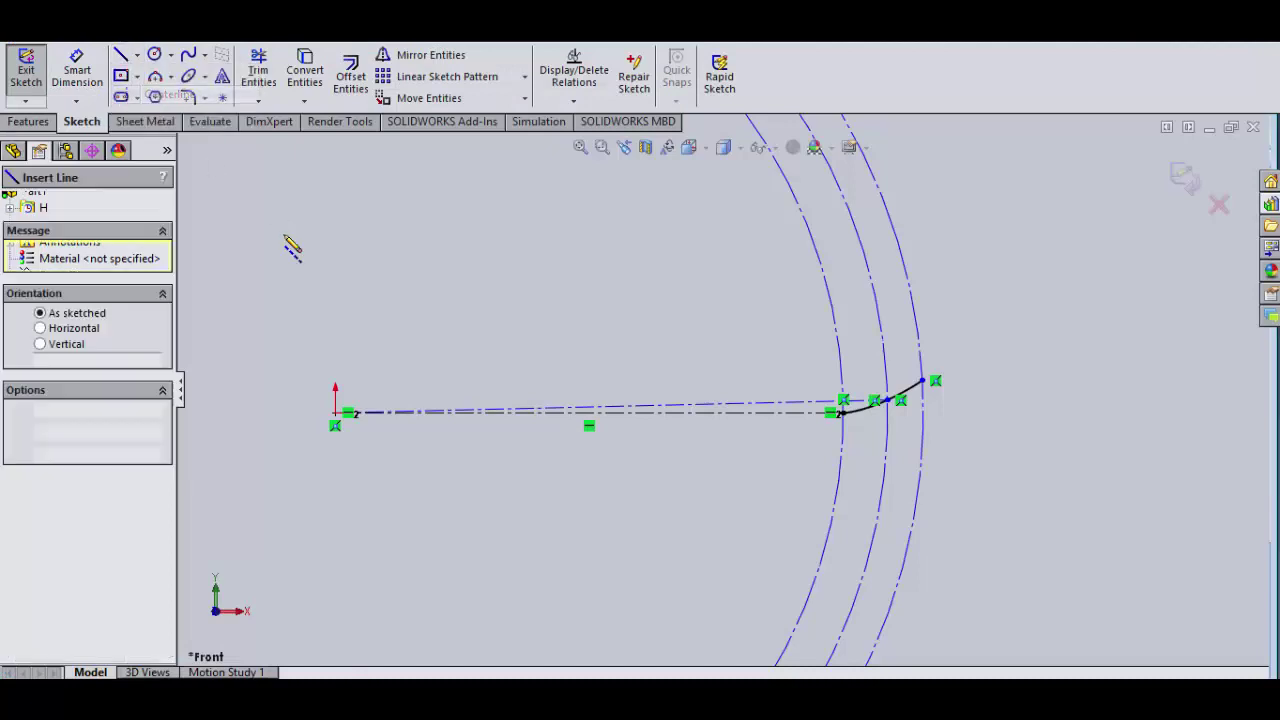
left_click(336, 412)
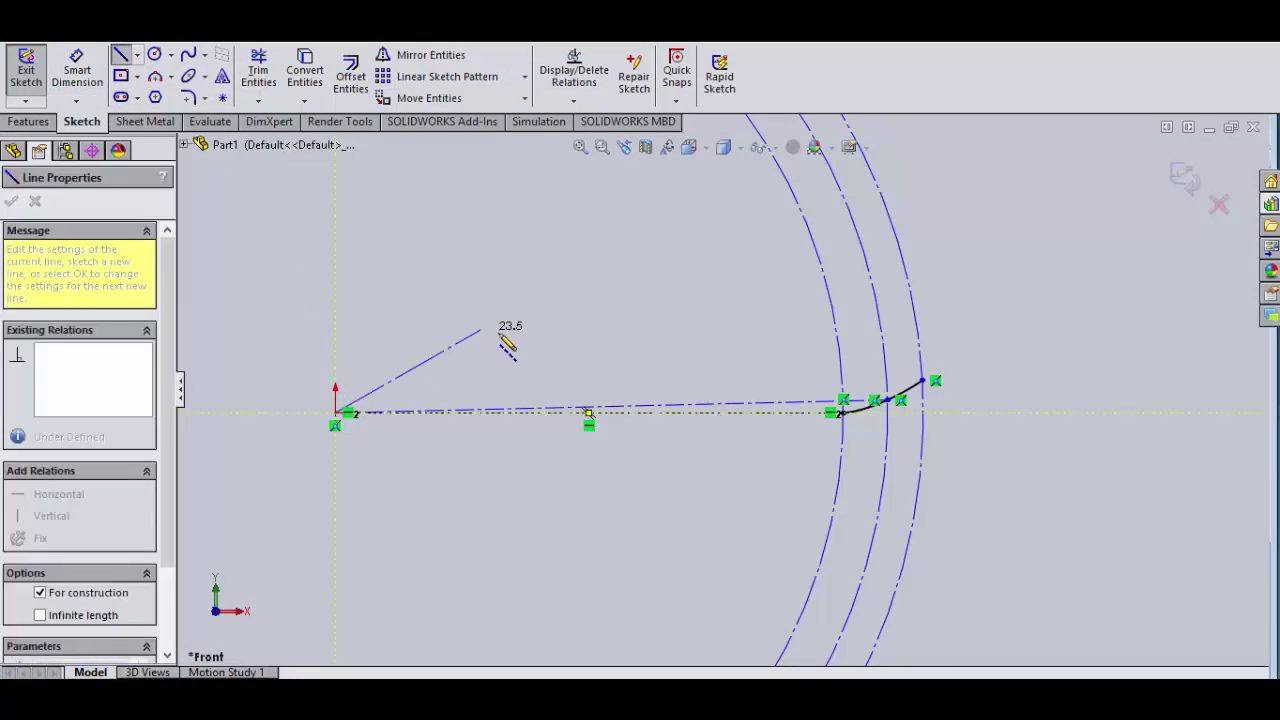
left_click(882, 336)
key("Escape")
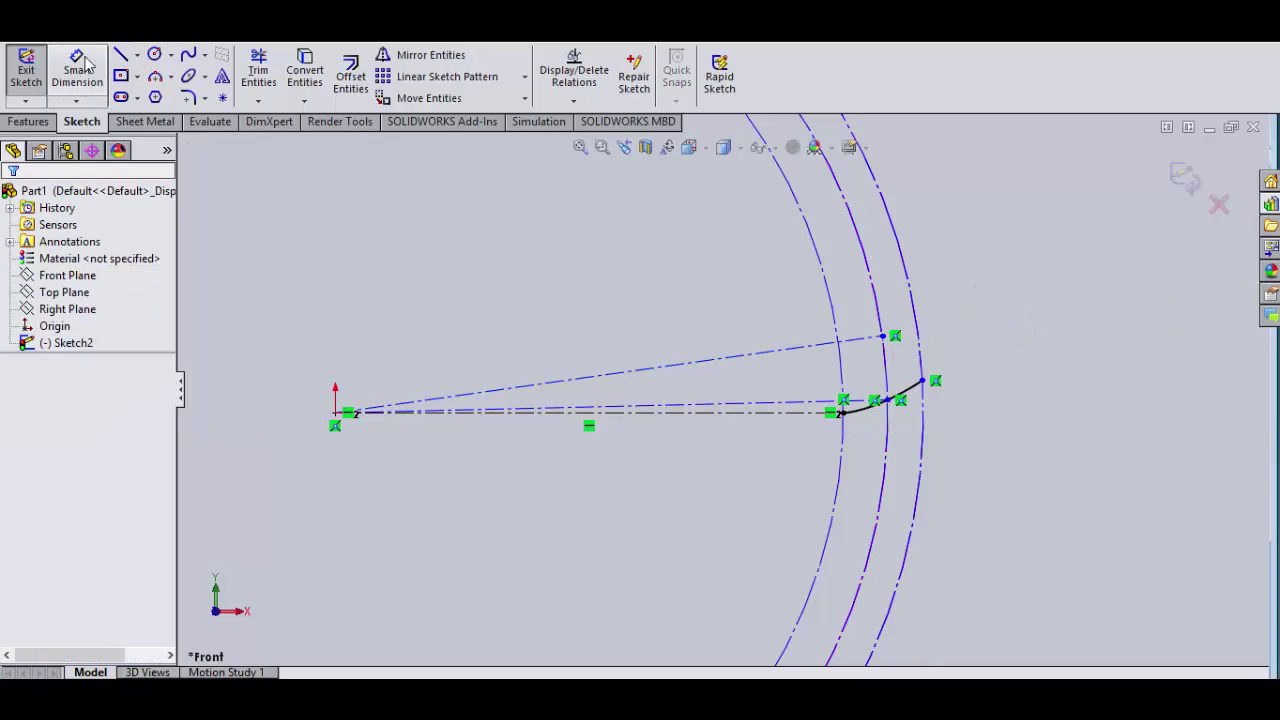
- Dimension the pitch-circle arc length between the involute intersection and the new centerline's endpoint as 7.854 mm, the spreadsheet's tooth thickness
left_click(87, 65)
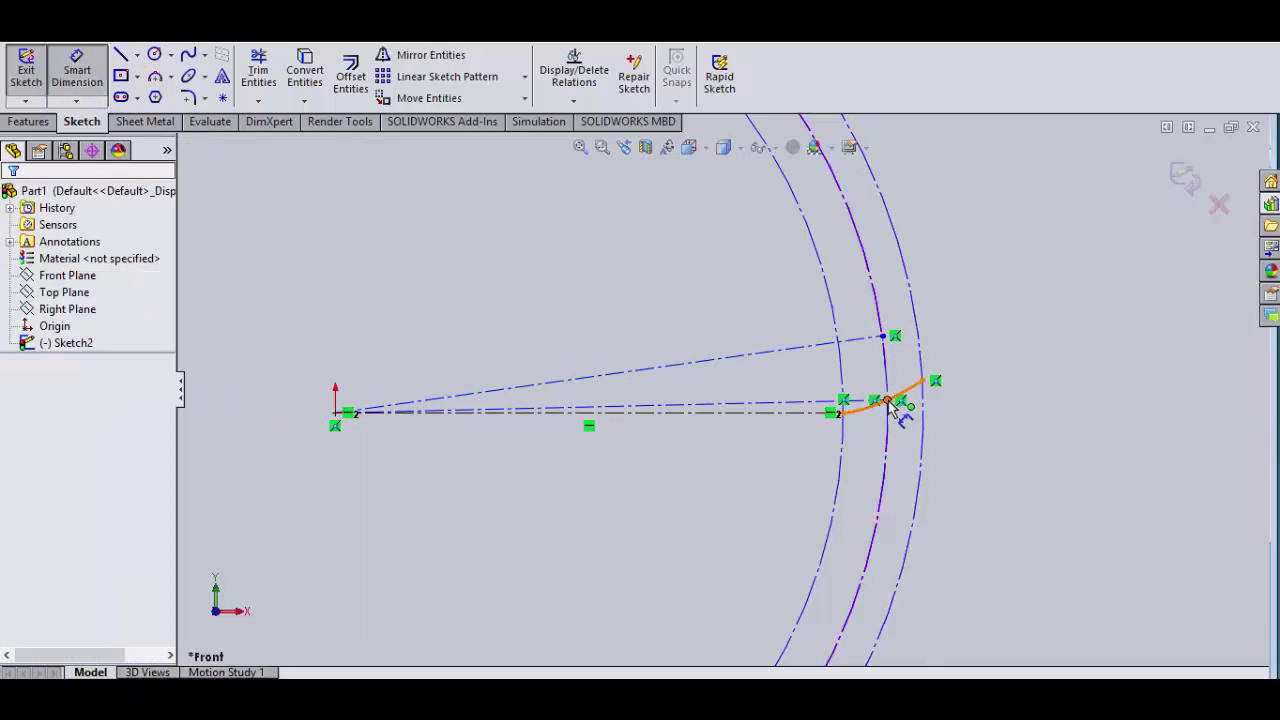
left_click(882, 337)
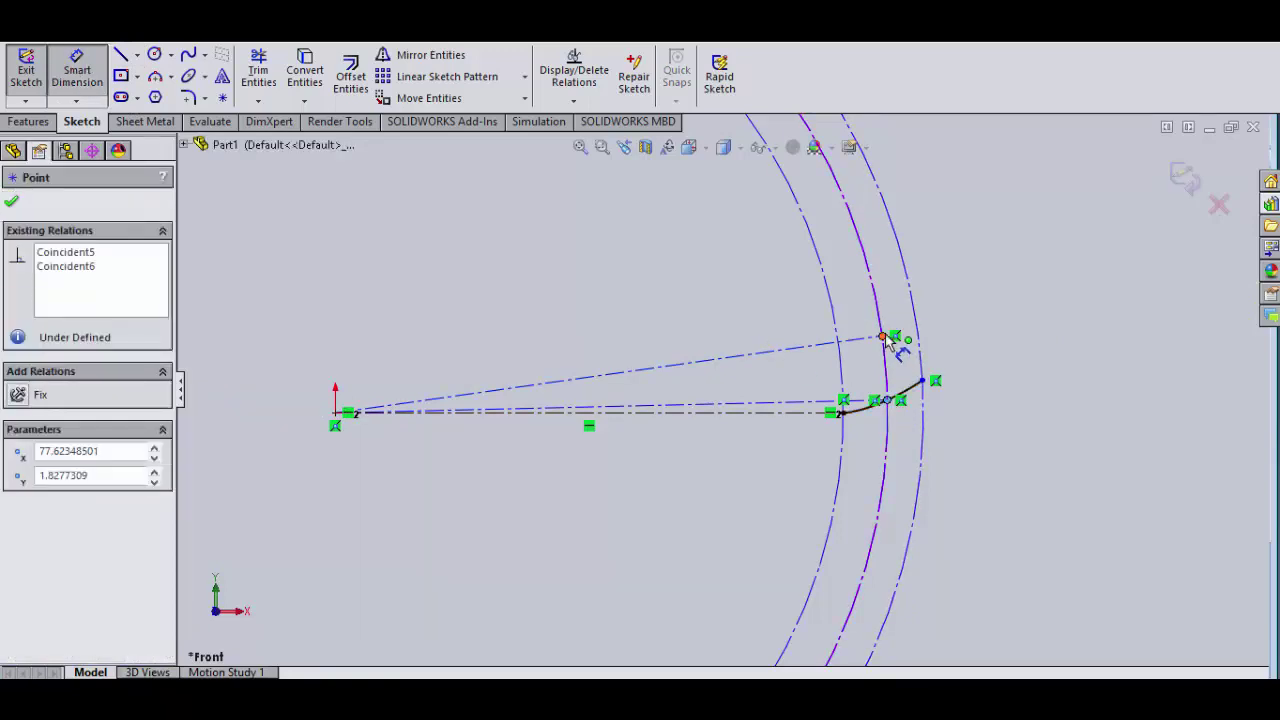
left_click(886, 362)
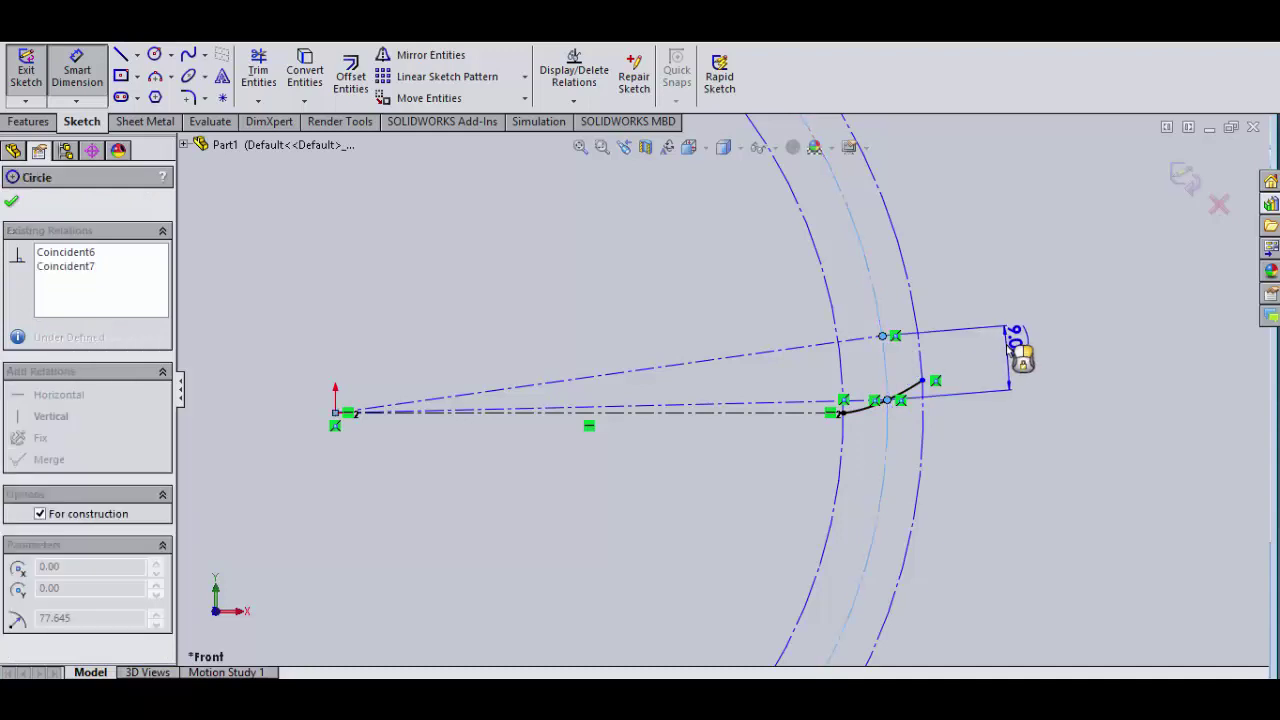
left_click(1020, 355)
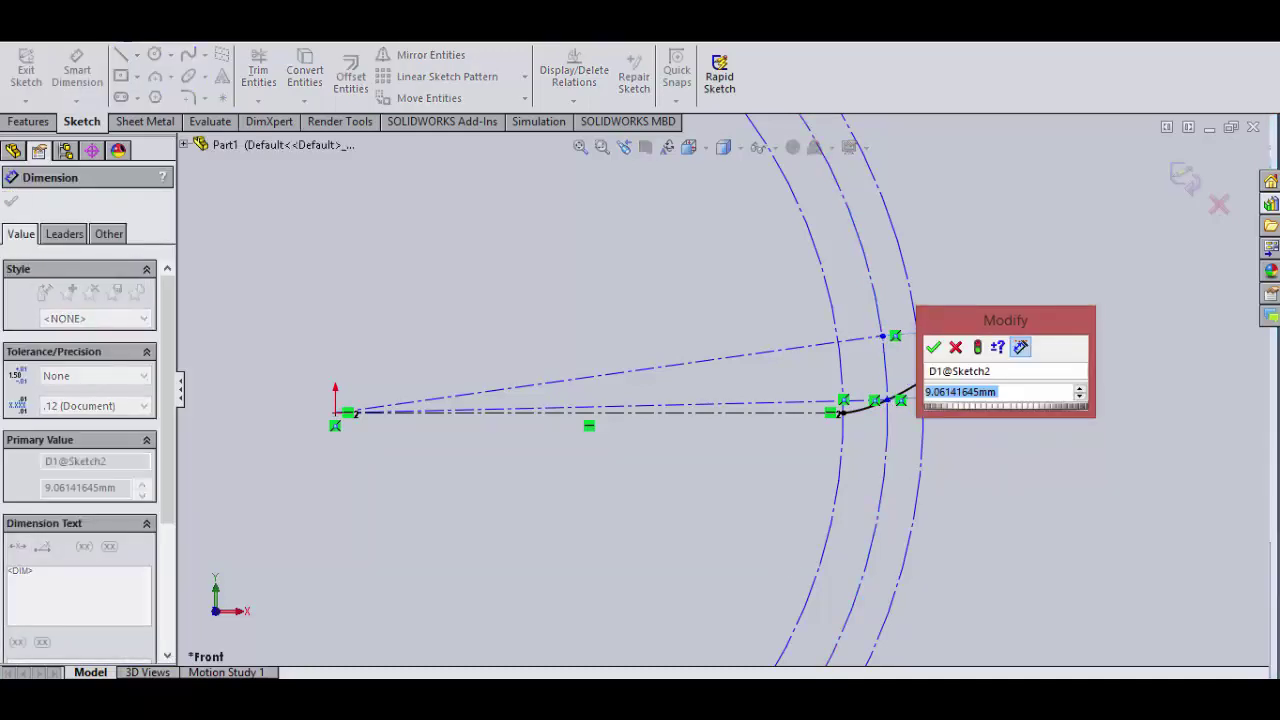
key("alt+Tab")
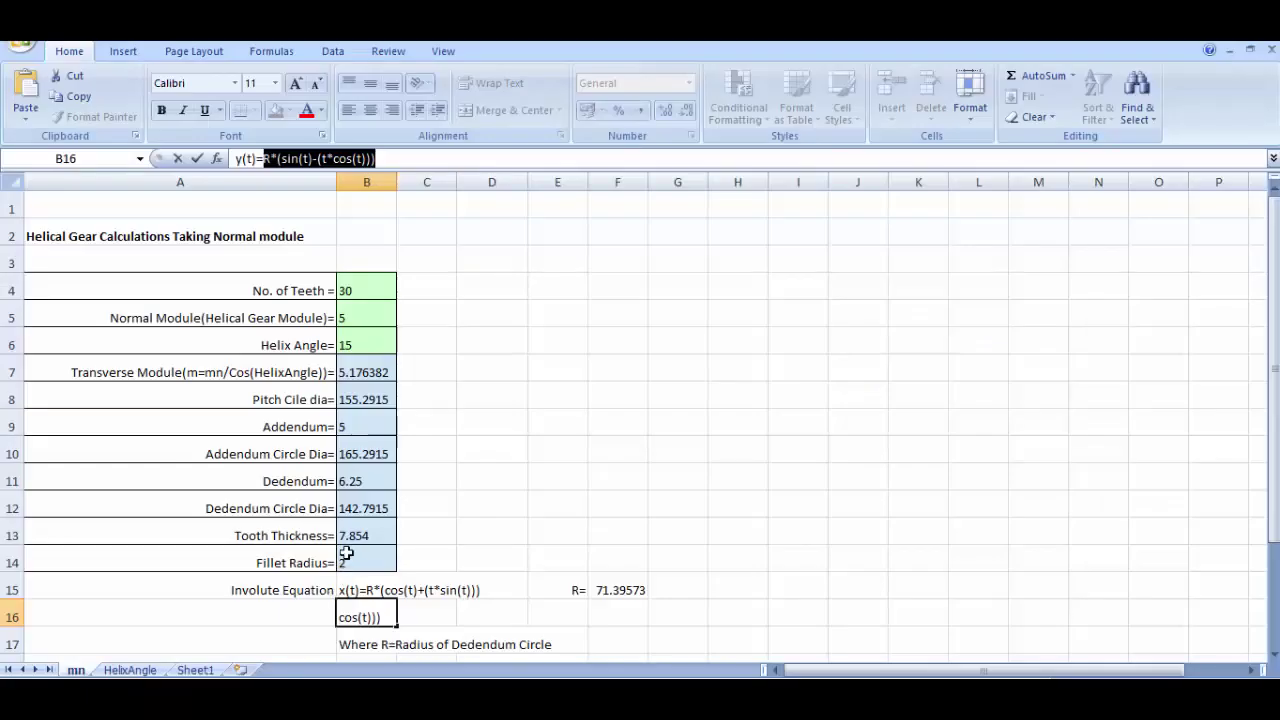
key("alt+Tab")
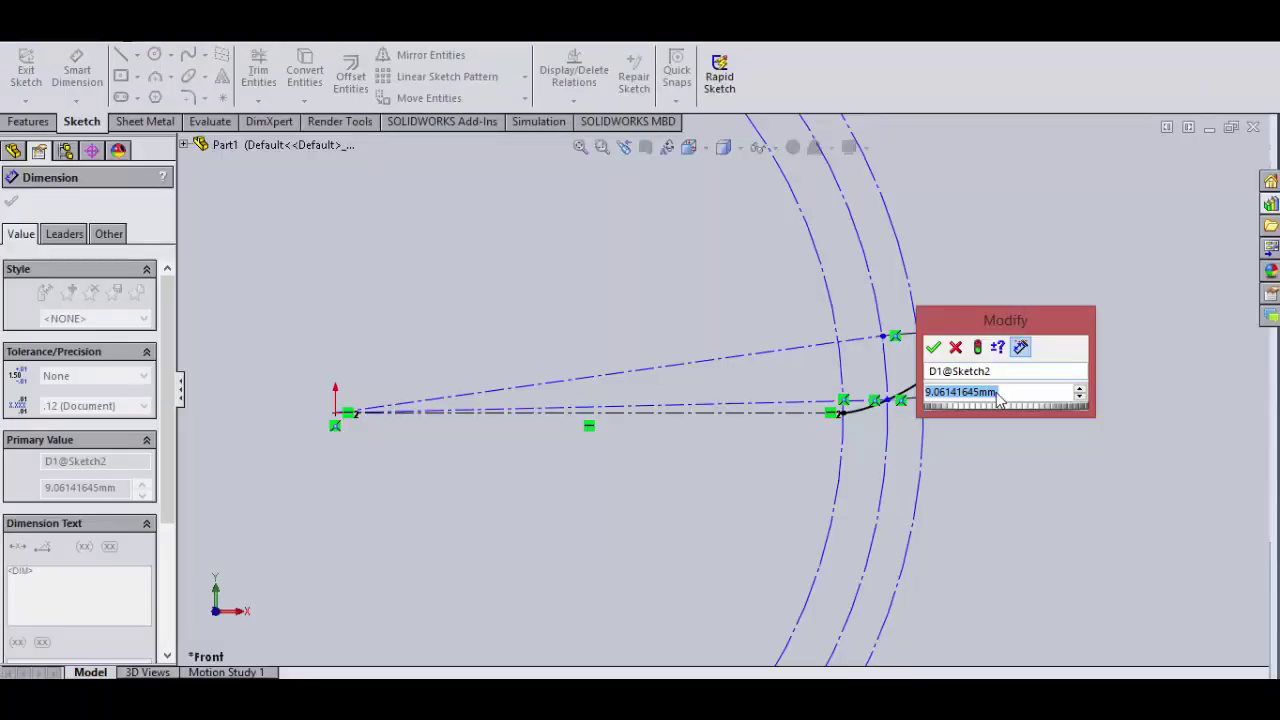
type("7.85")
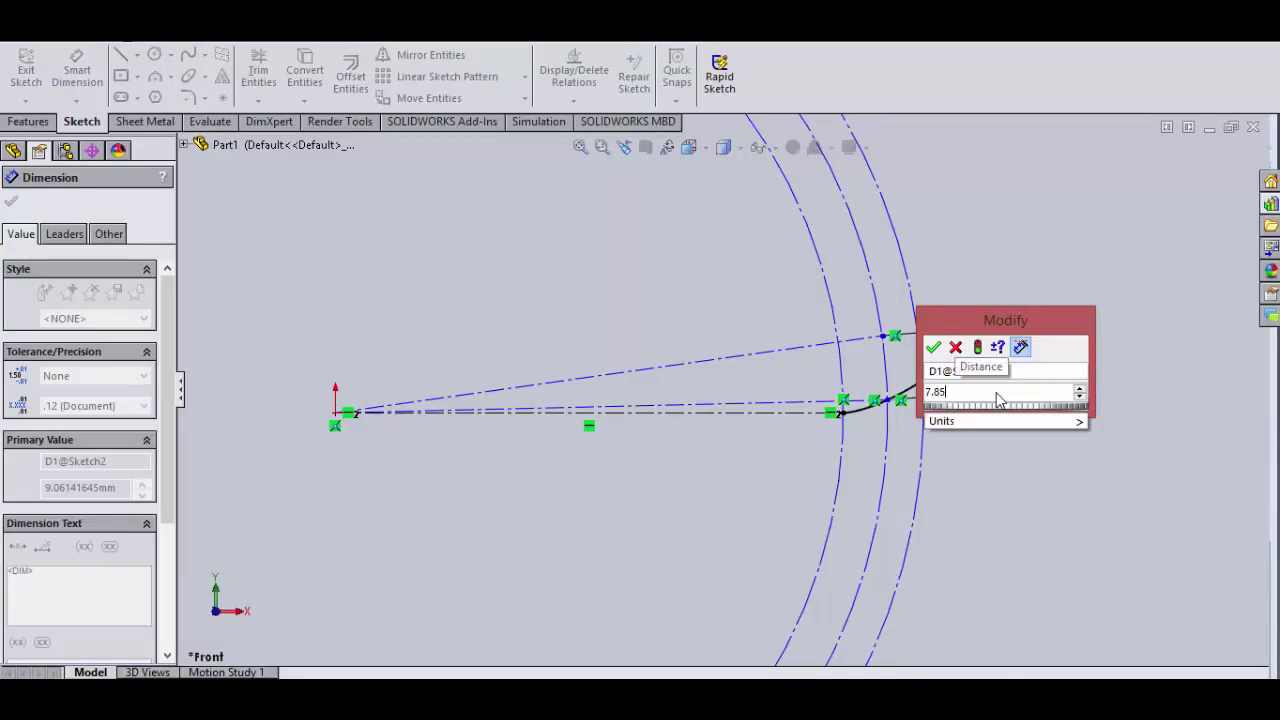
type("4")
key("Return")
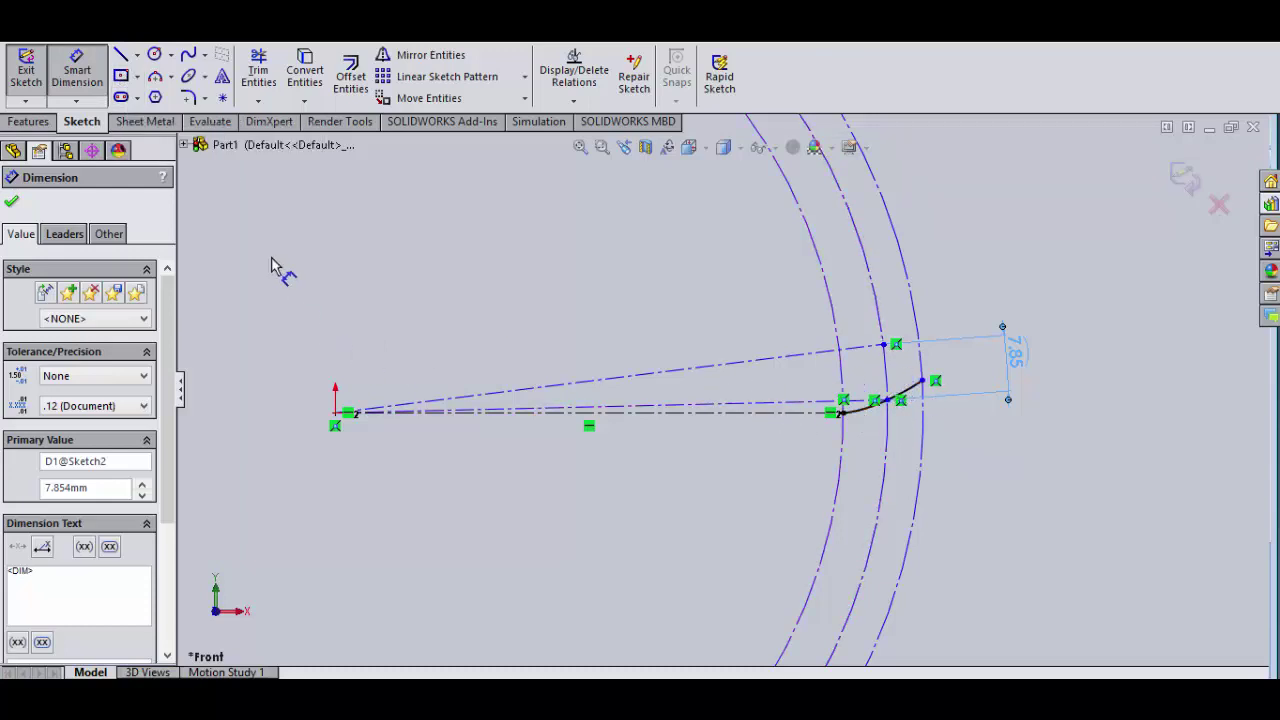
- Draw a centerline from the origin to the pitch circle between the two tooth-thickness centerlines, about 4.19 mm along the arc from the involute
left_click(137, 55)
left_click(170, 93)
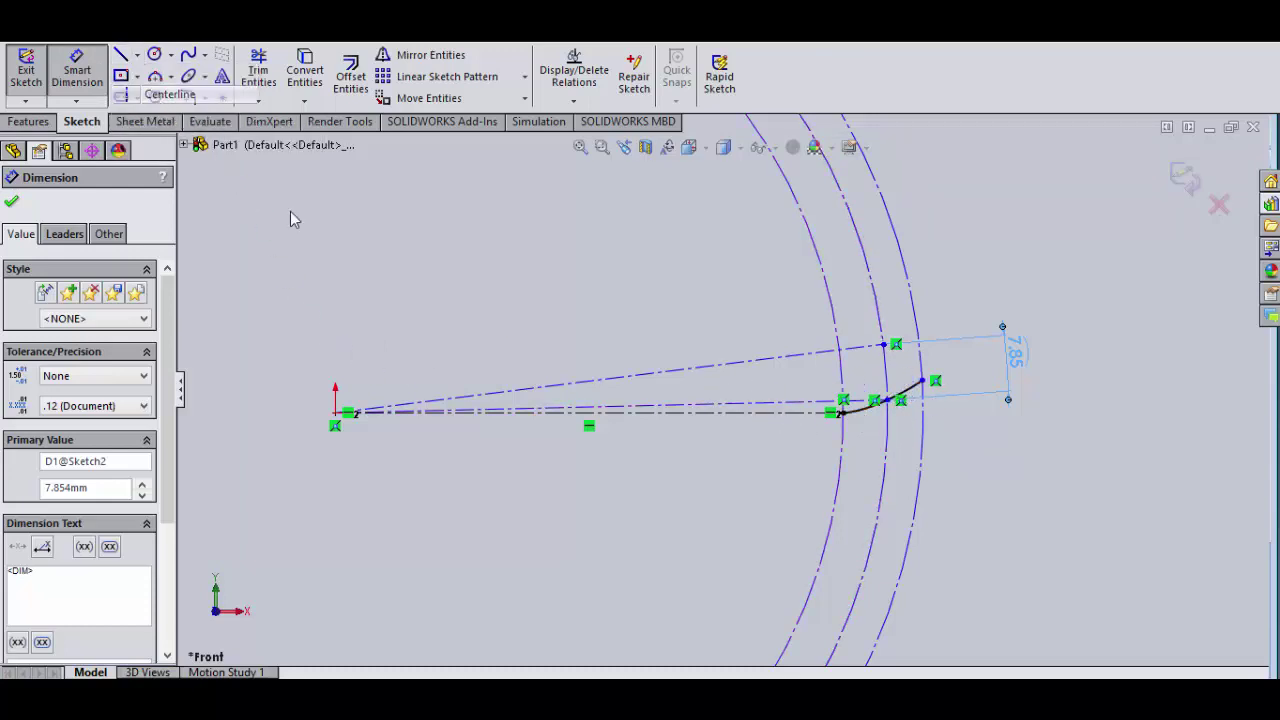
left_click(337, 413)
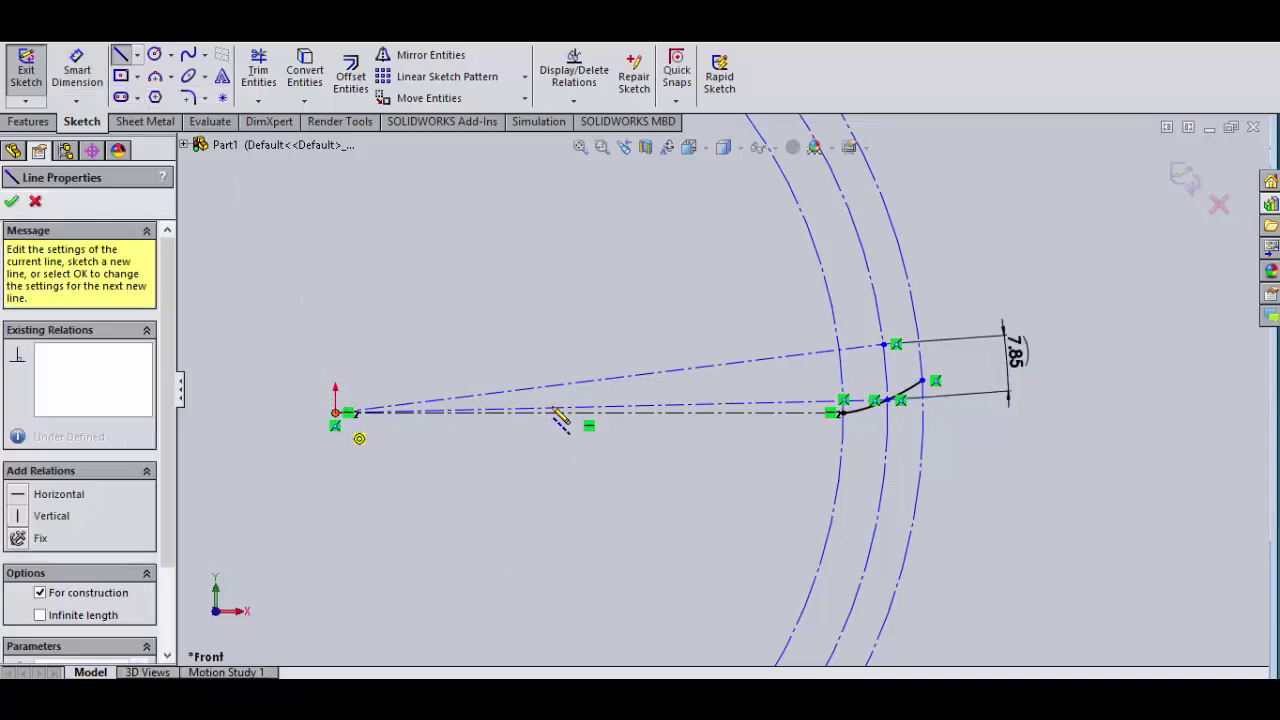
left_click(886, 371)
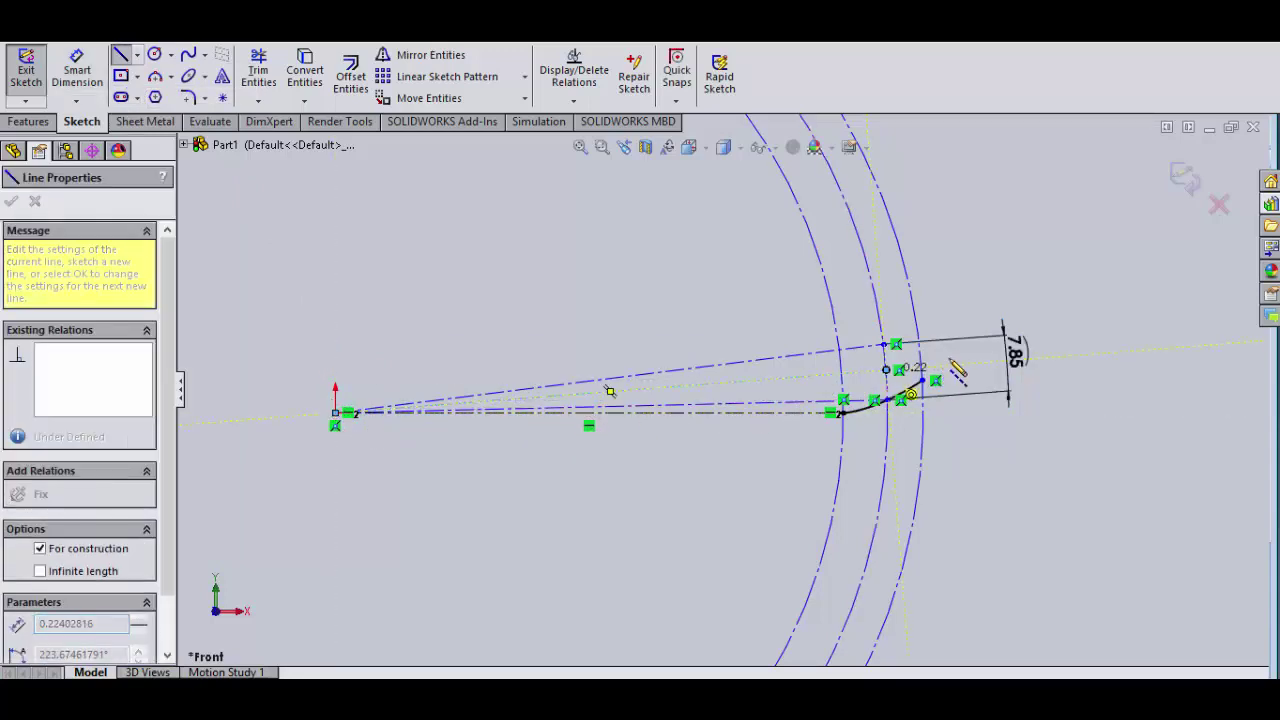
key("Escape")
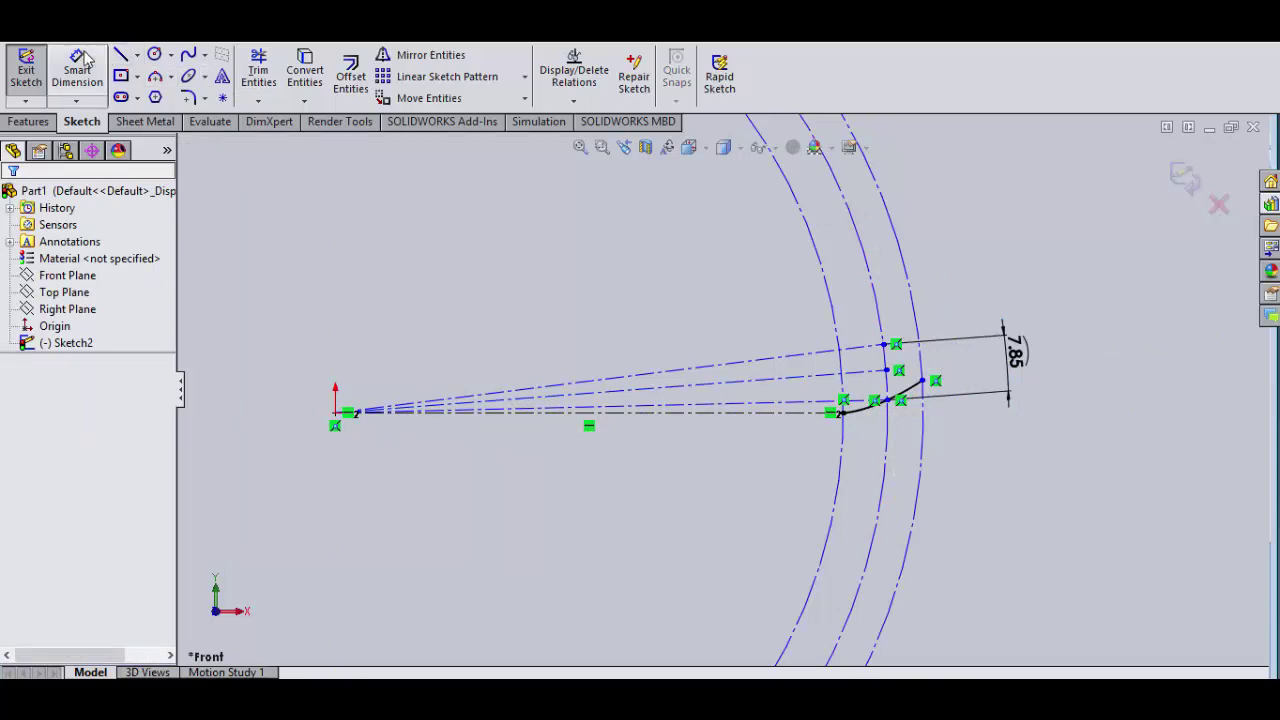
- Dimension the pitch-circle arc length from the involute intersection to the middle centerline's endpoint as 7.85/2 mm
left_click(77, 72)
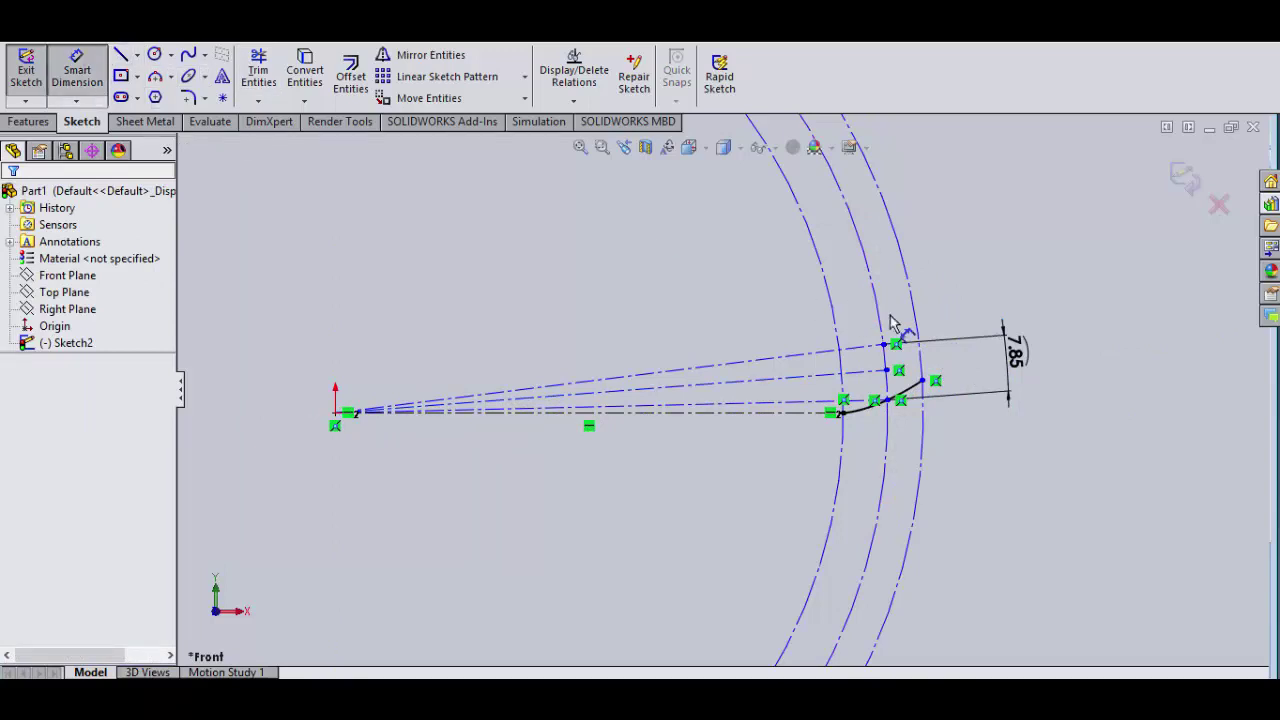
left_click(897, 388)
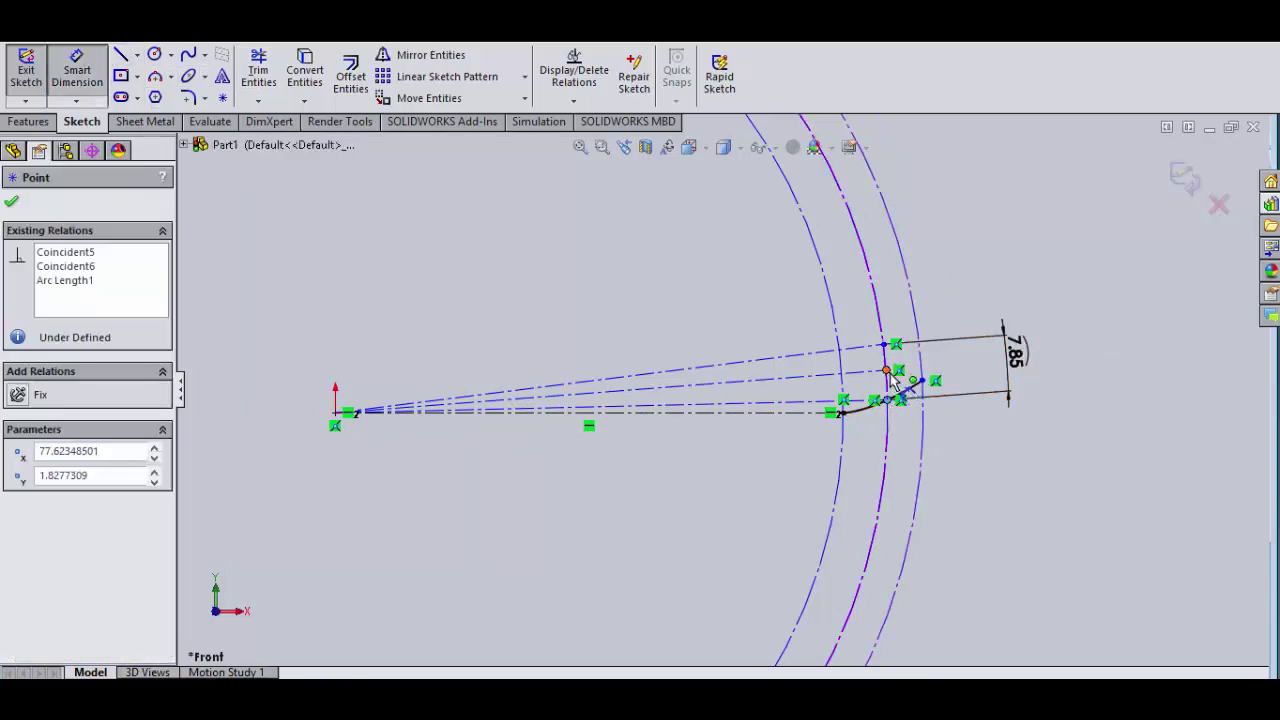
left_click(886, 371)
left_click(887, 390)
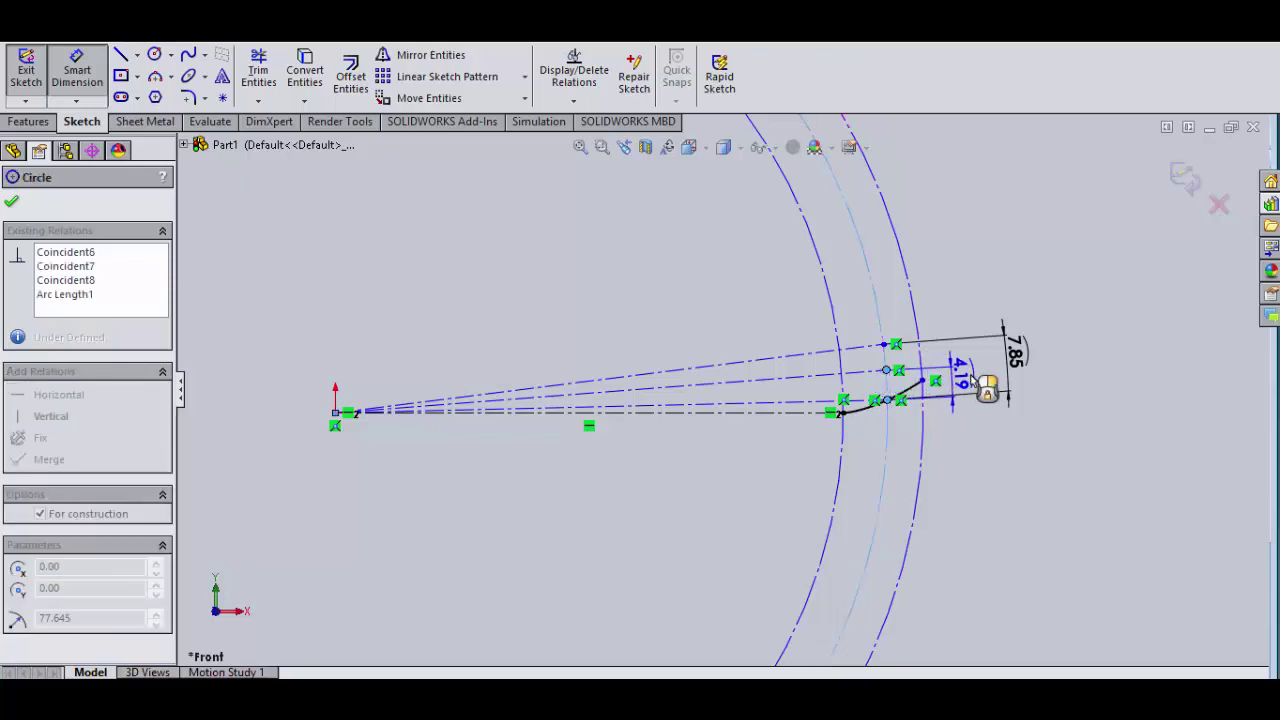
left_click(978, 390)
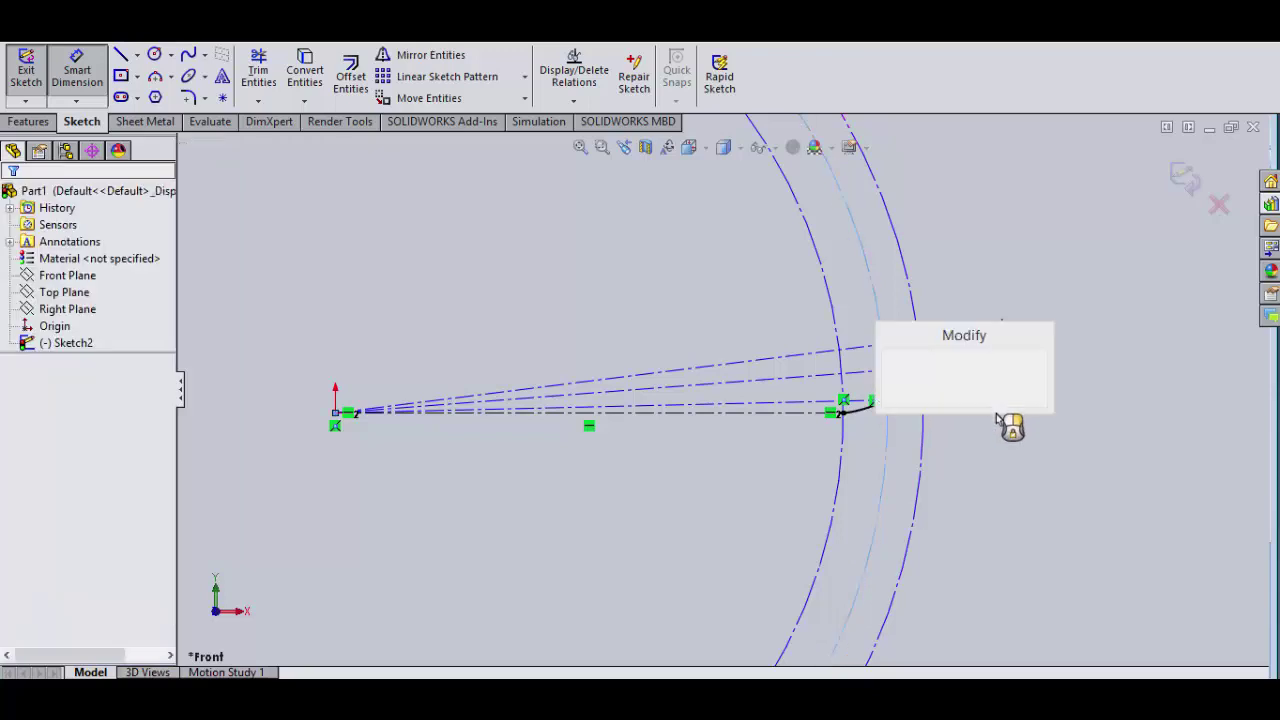
left_click_drag(1000, 335, 1020, 460)
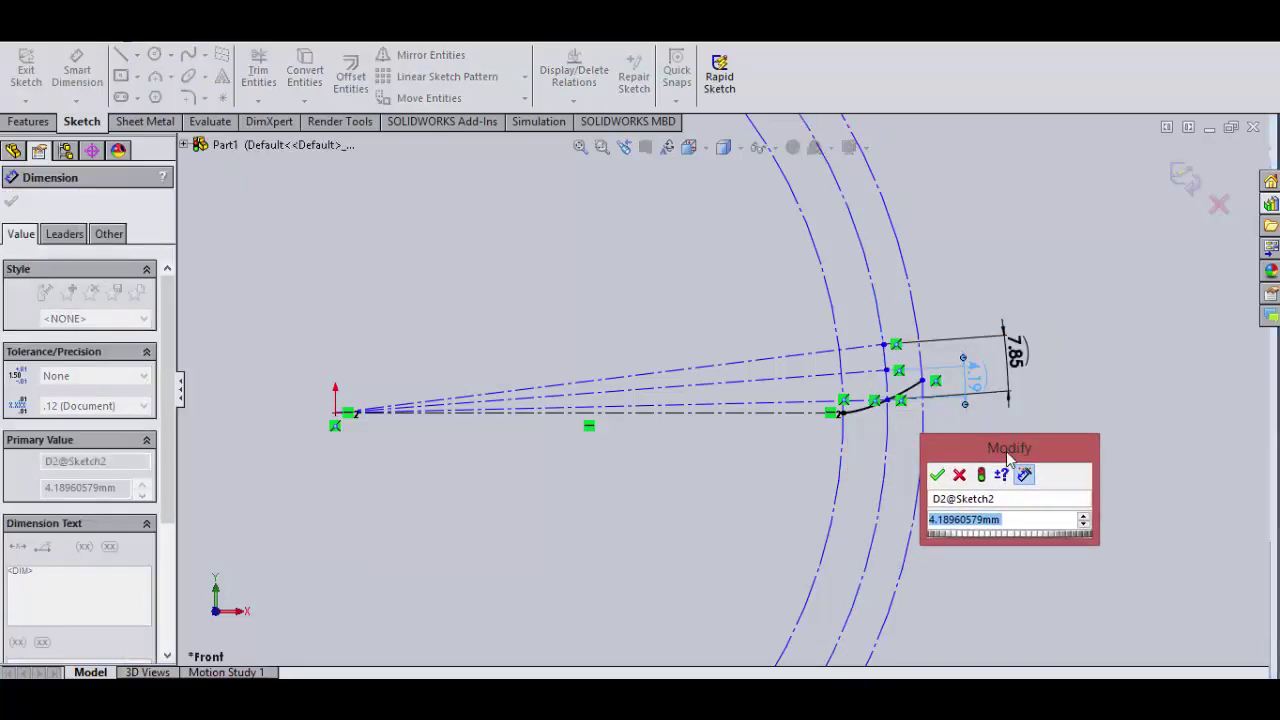
type("7")
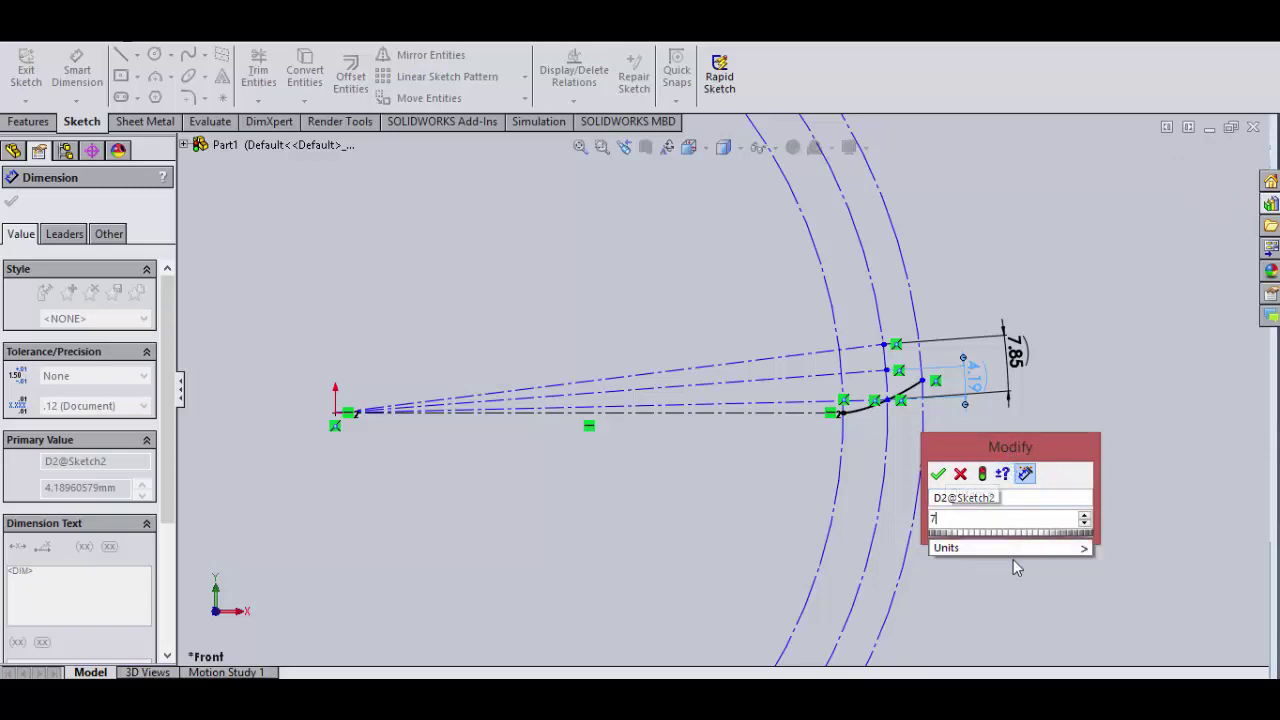
type(".85/2")
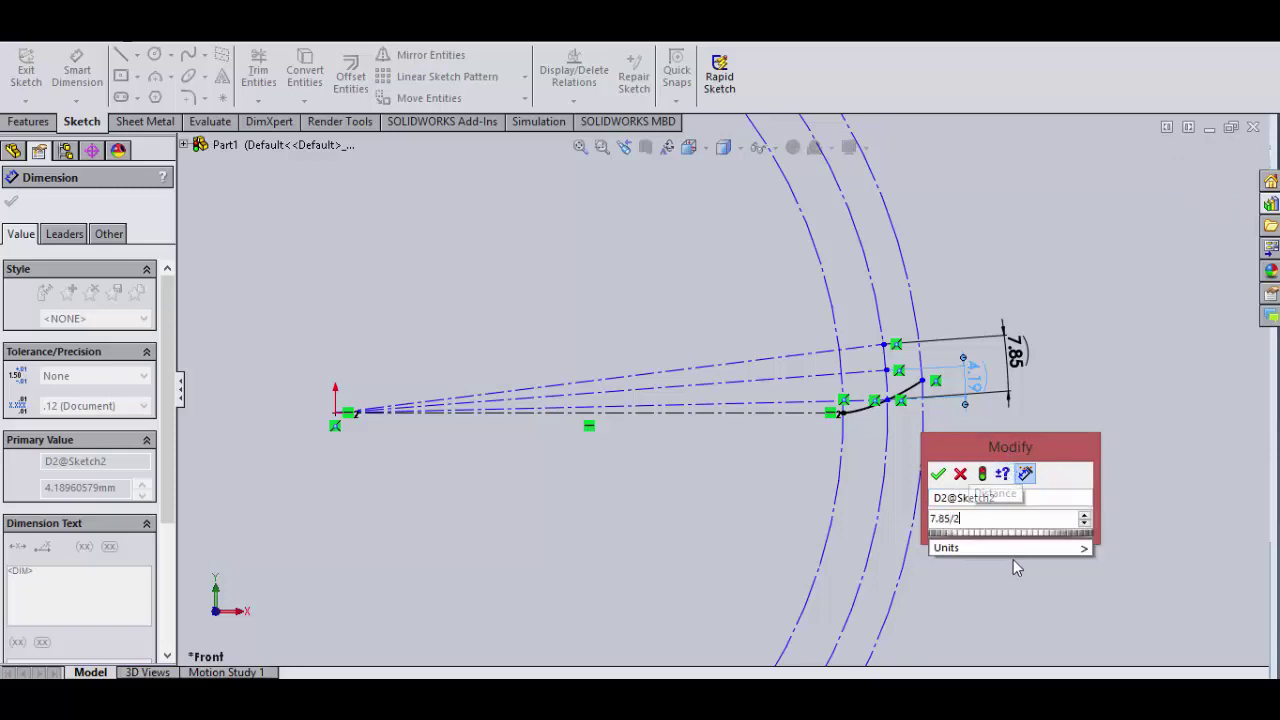
key("Return")
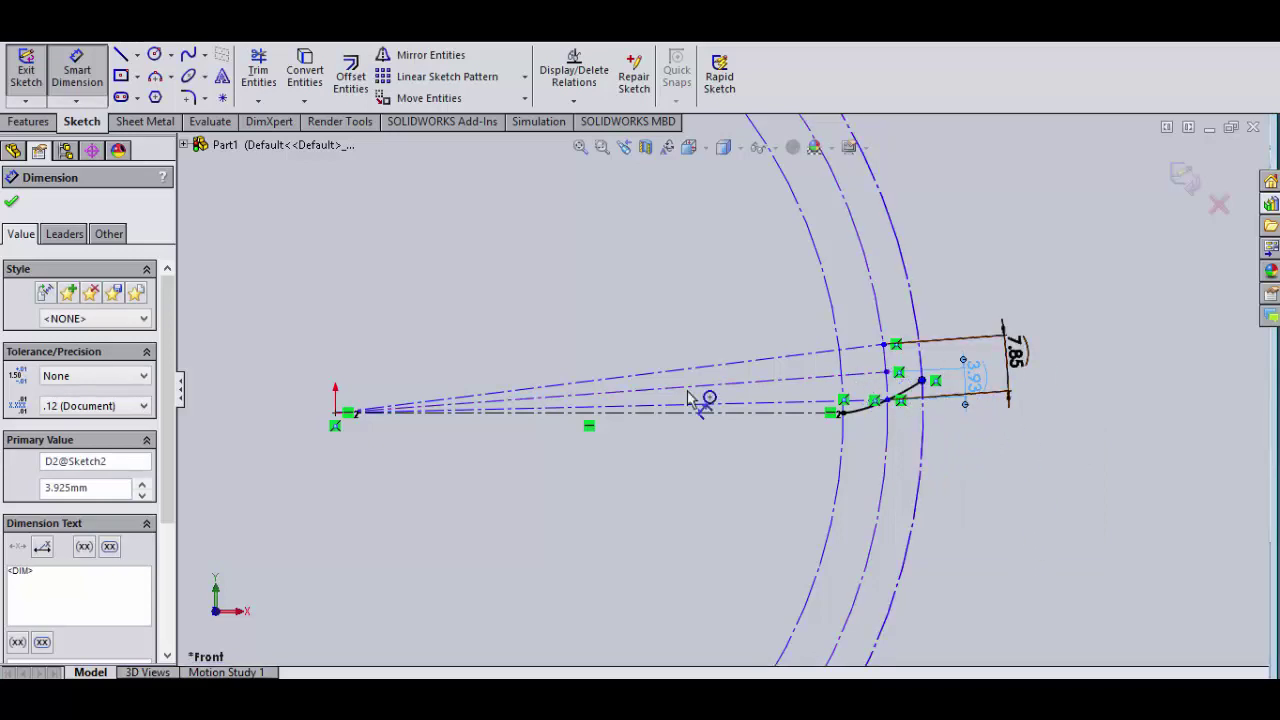
left_click(16, 204)
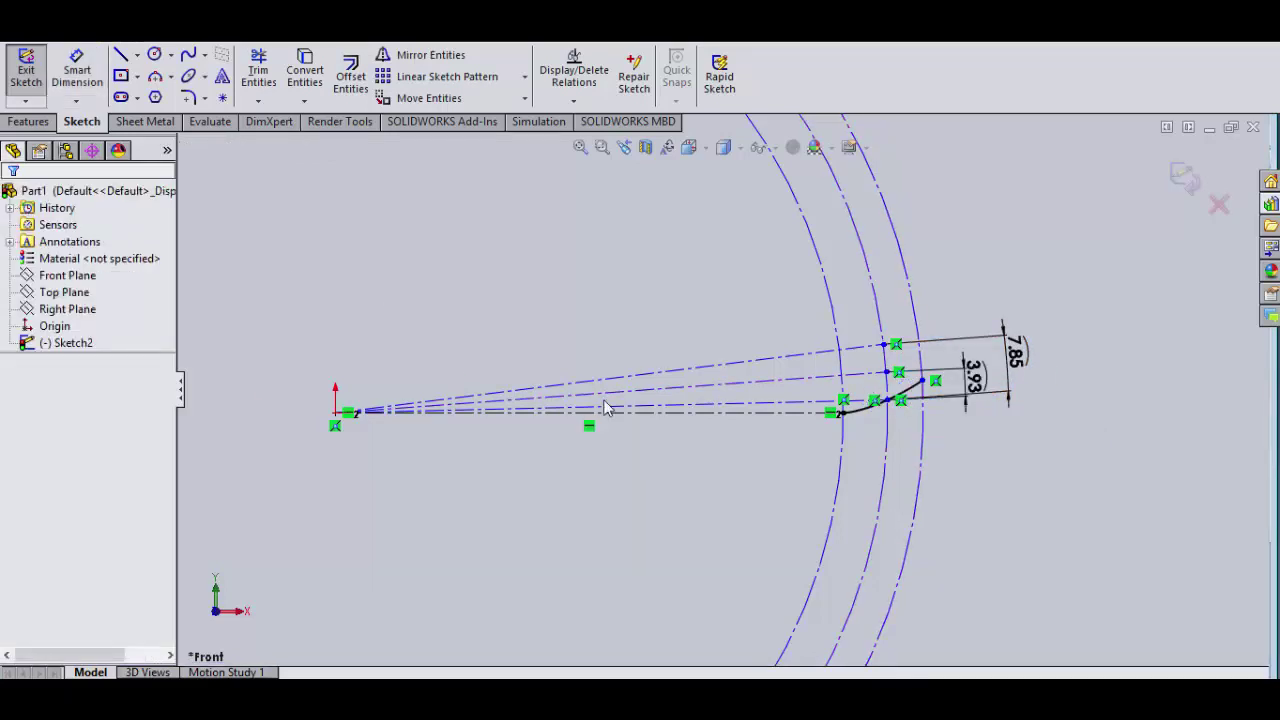
- Mirror the involute curve about the middle centerline, keeping the original, to form the opposite tooth flank
left_click(430, 57)
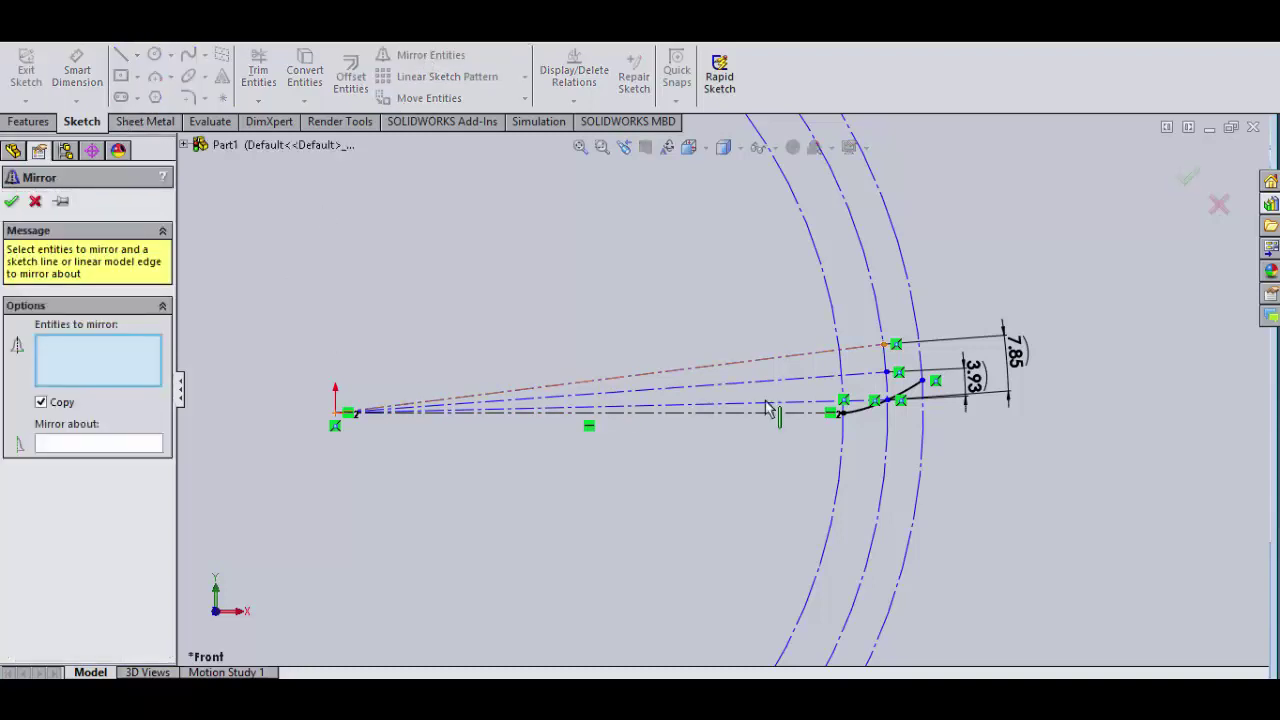
left_click(905, 390)
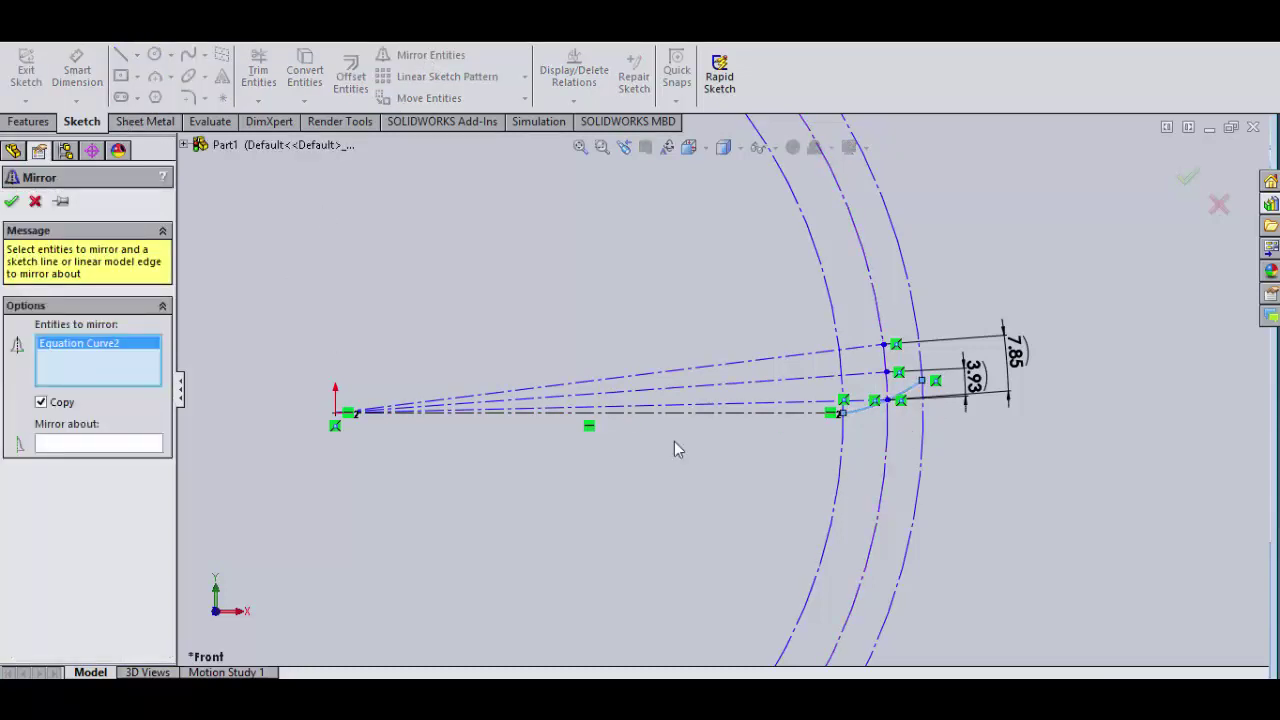
left_click(87, 446)
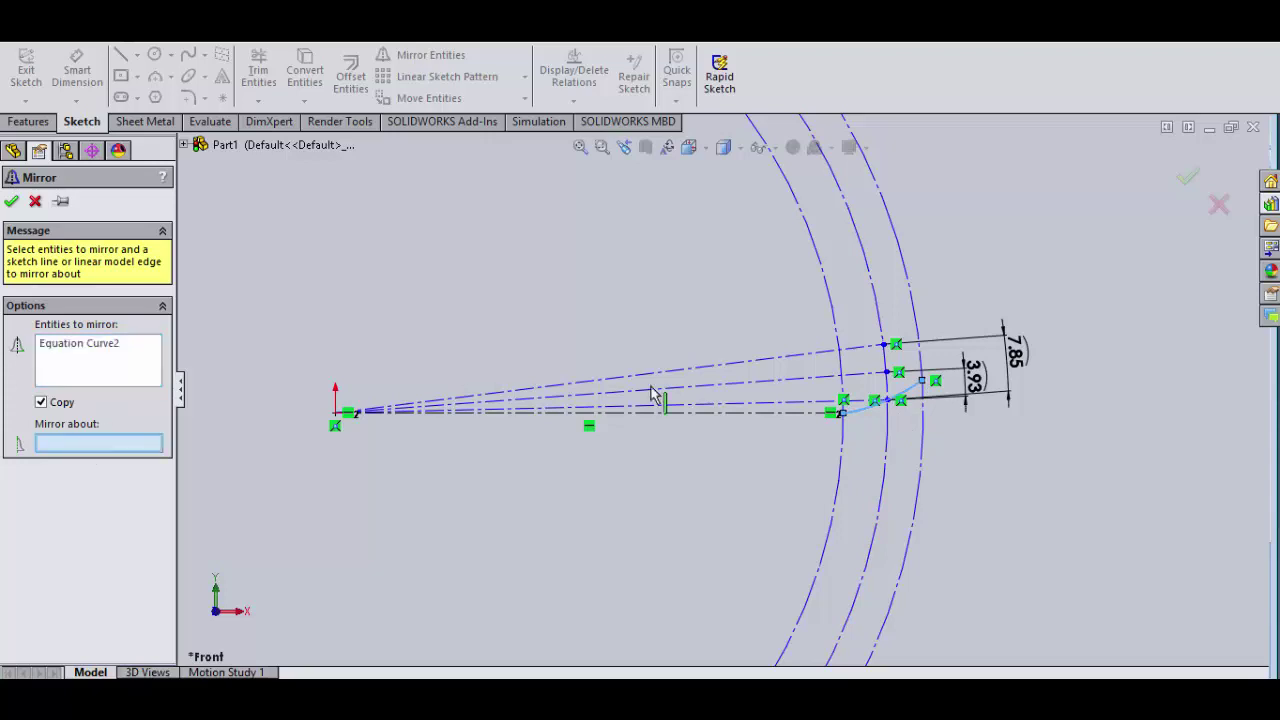
left_click(778, 384)
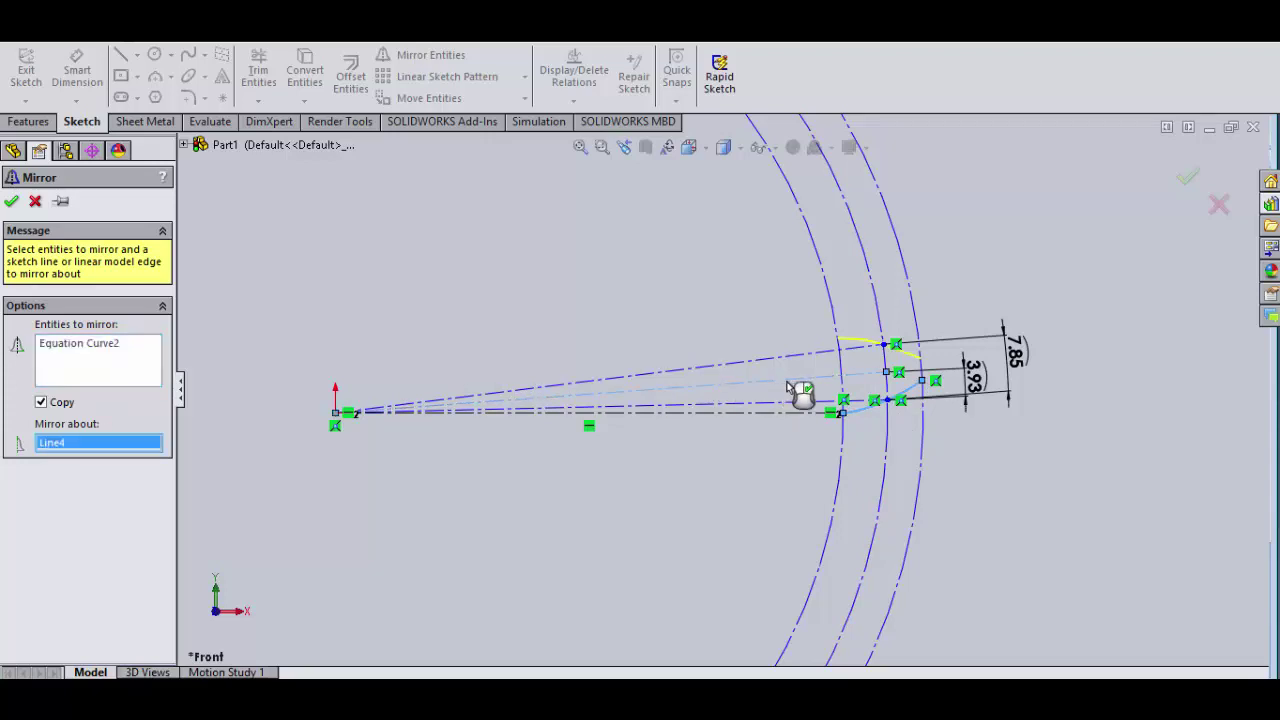
left_click(12, 203)
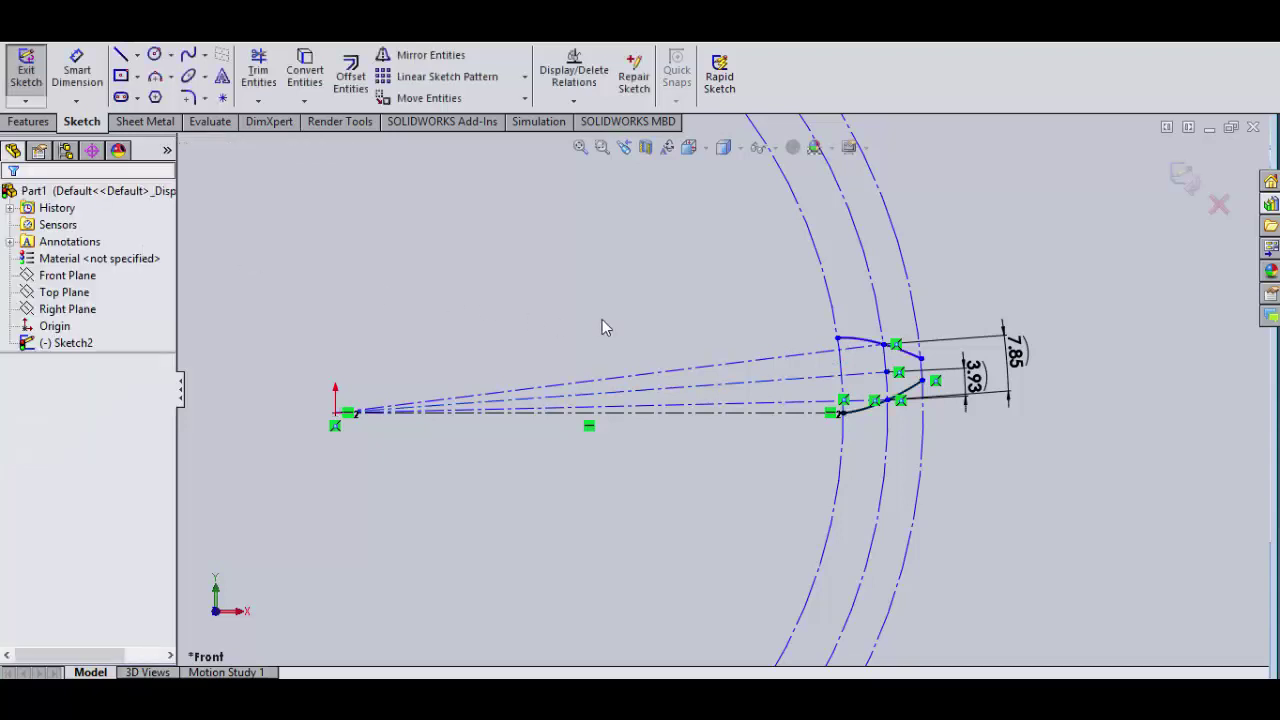
- Mirror the middle centerline about the upper tooth-thickness centerline, keeping the original
key("Return")
left_click(152, 443)
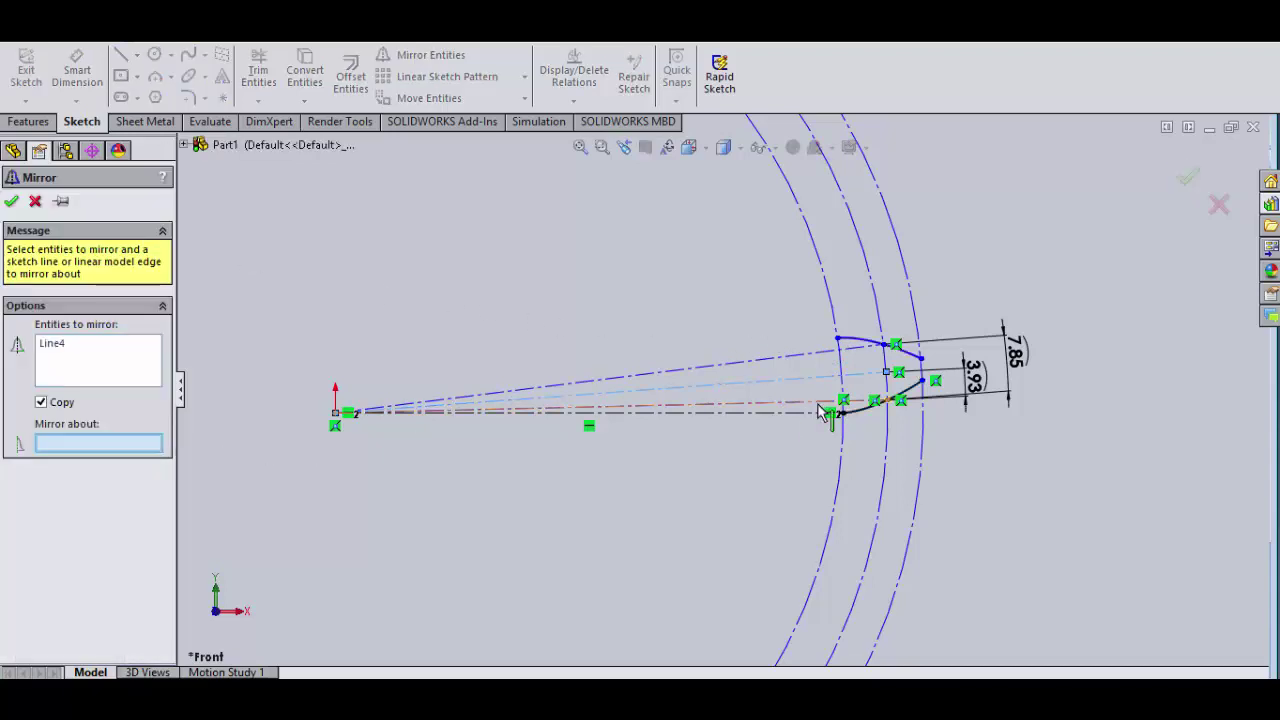
left_click(806, 360)
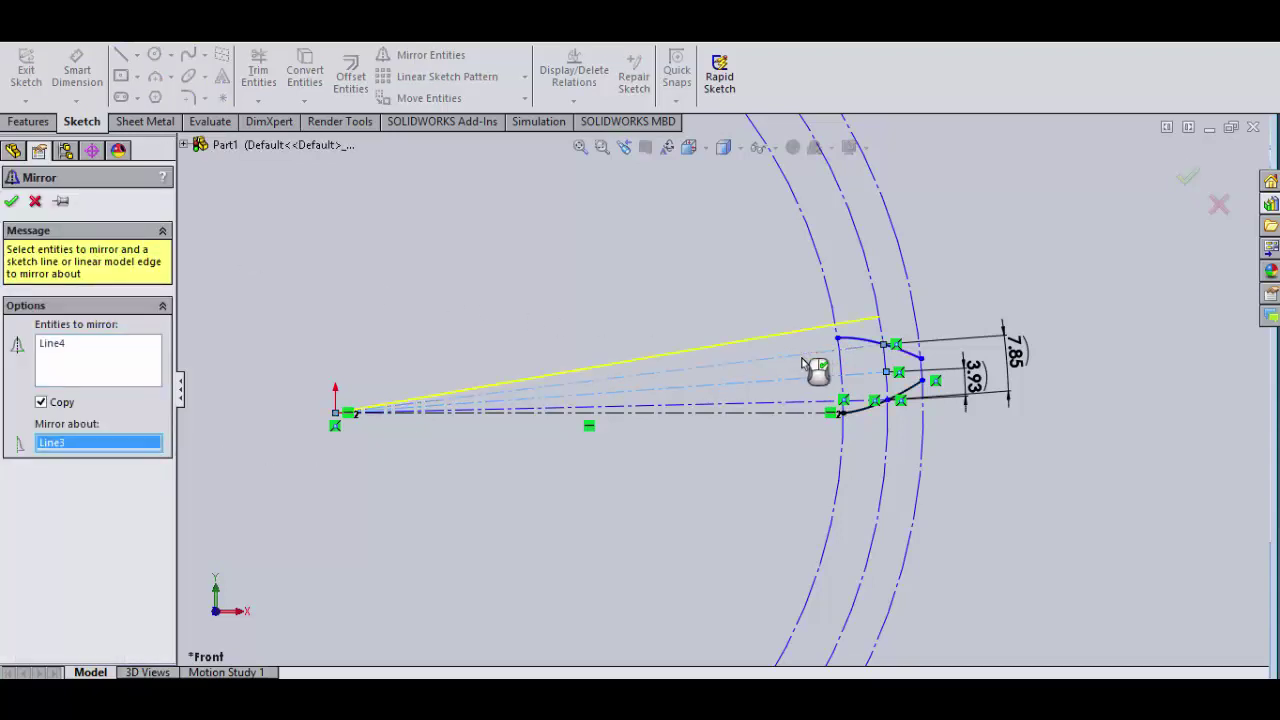
left_click(12, 202)
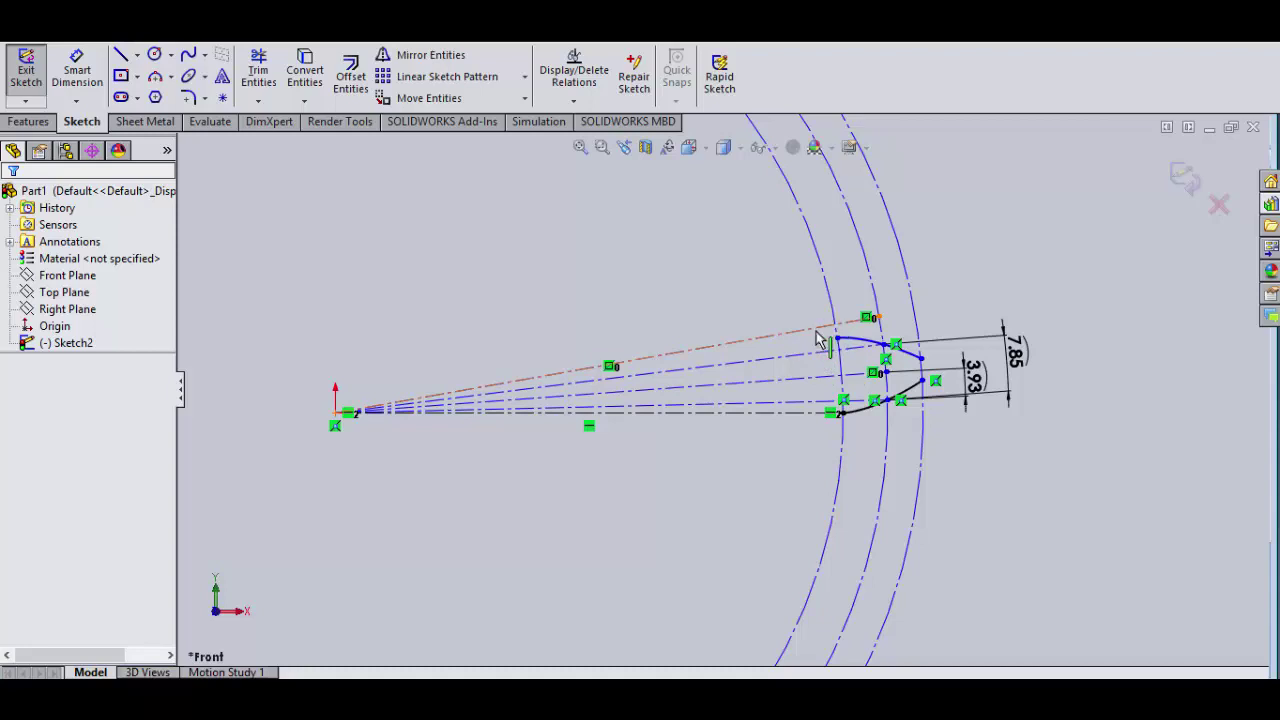
- Mirror both tooth flank curves about the uppermost centerline, keeping the originals
left_click(868, 350)
left_click(420, 57)
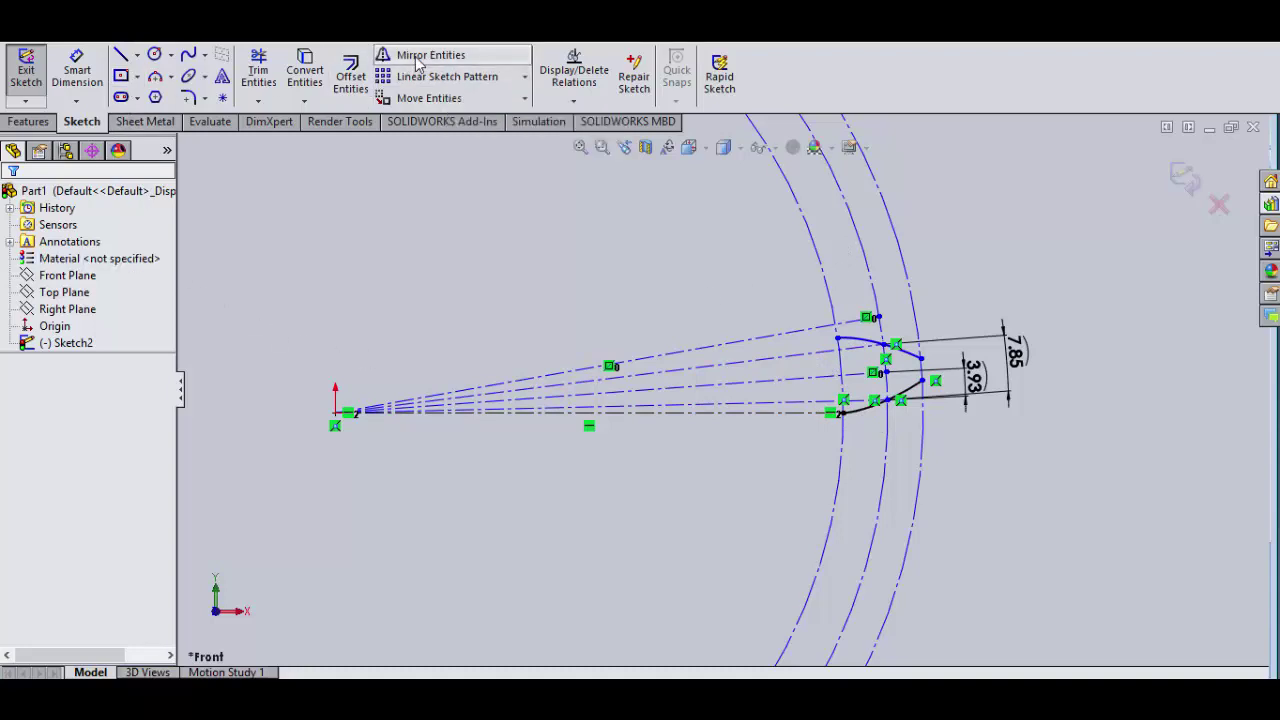
left_click(855, 347)
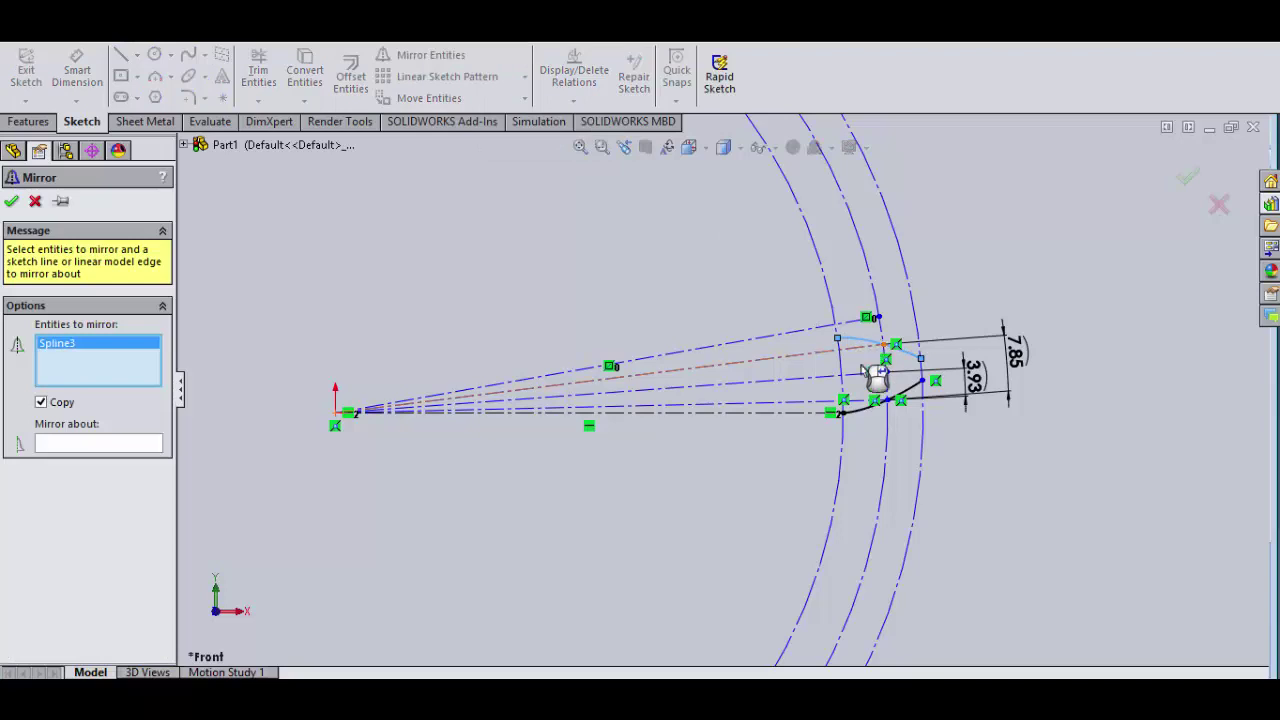
left_click(862, 424)
left_click(70, 450)
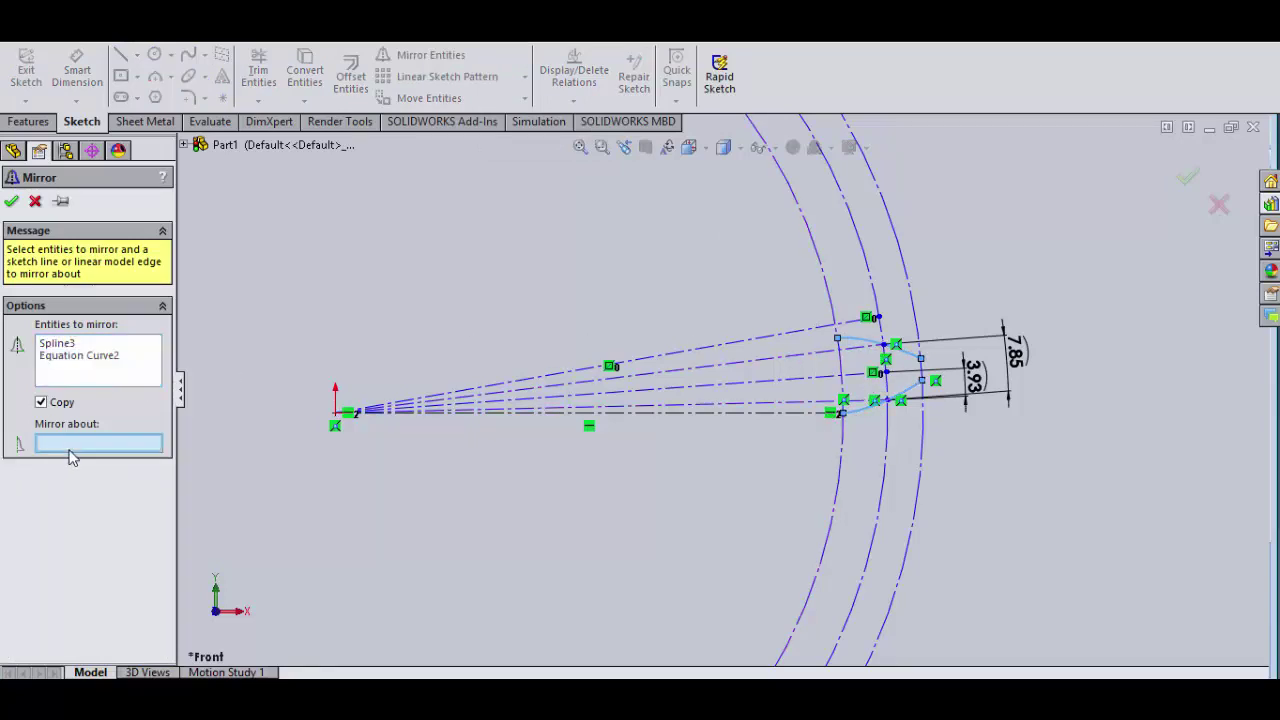
left_click(800, 337)
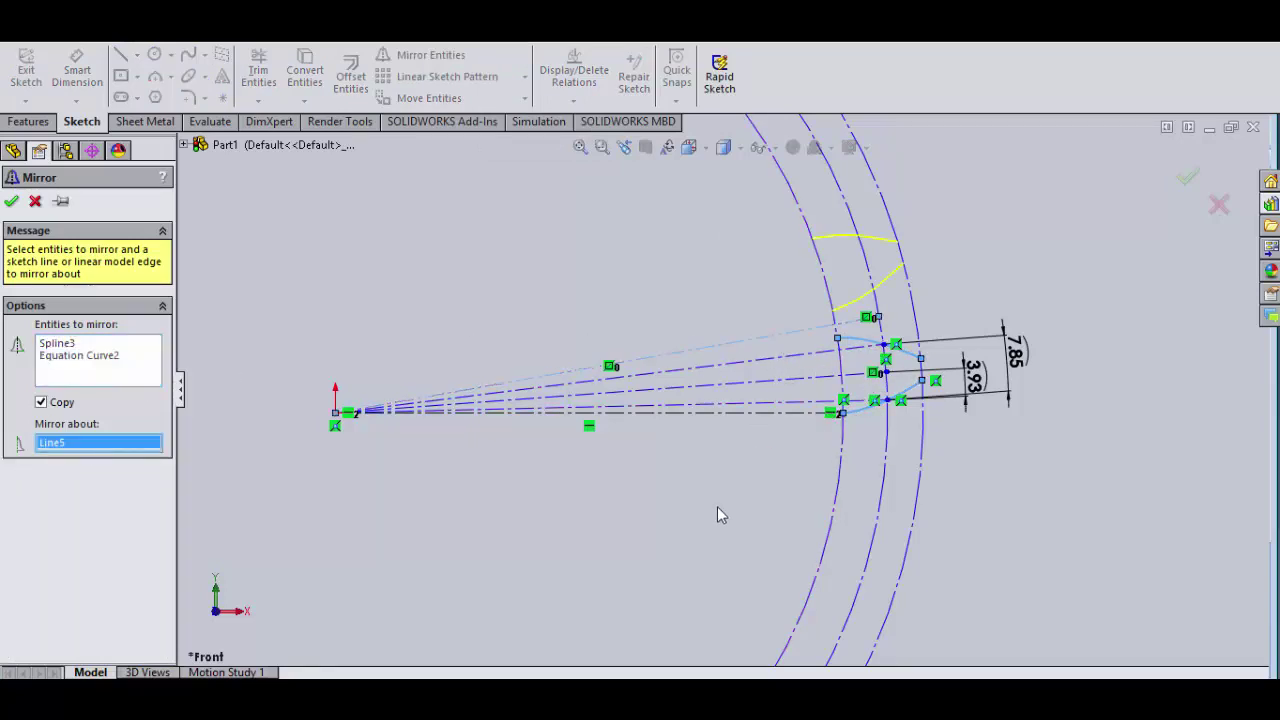
left_click(12, 202)
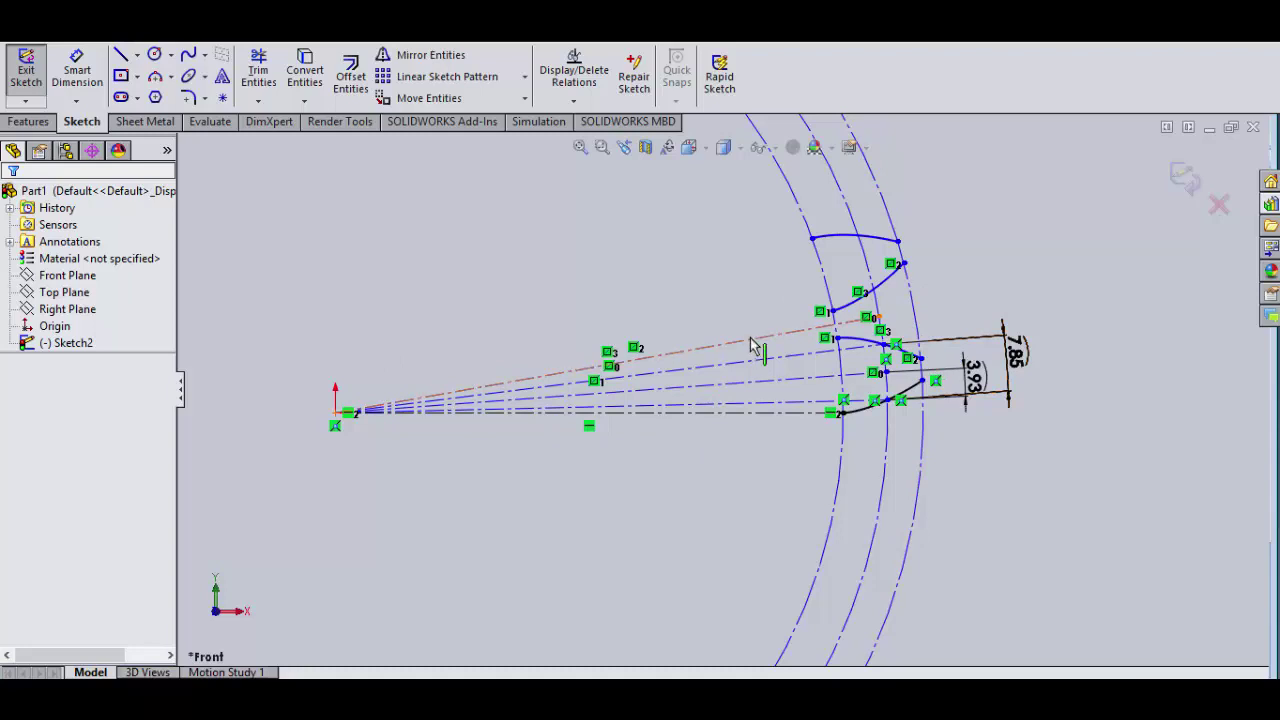
- Delete all the construction centerlines radiating from the origin, accepting the removal of their associated dimensions
left_click(745, 411)
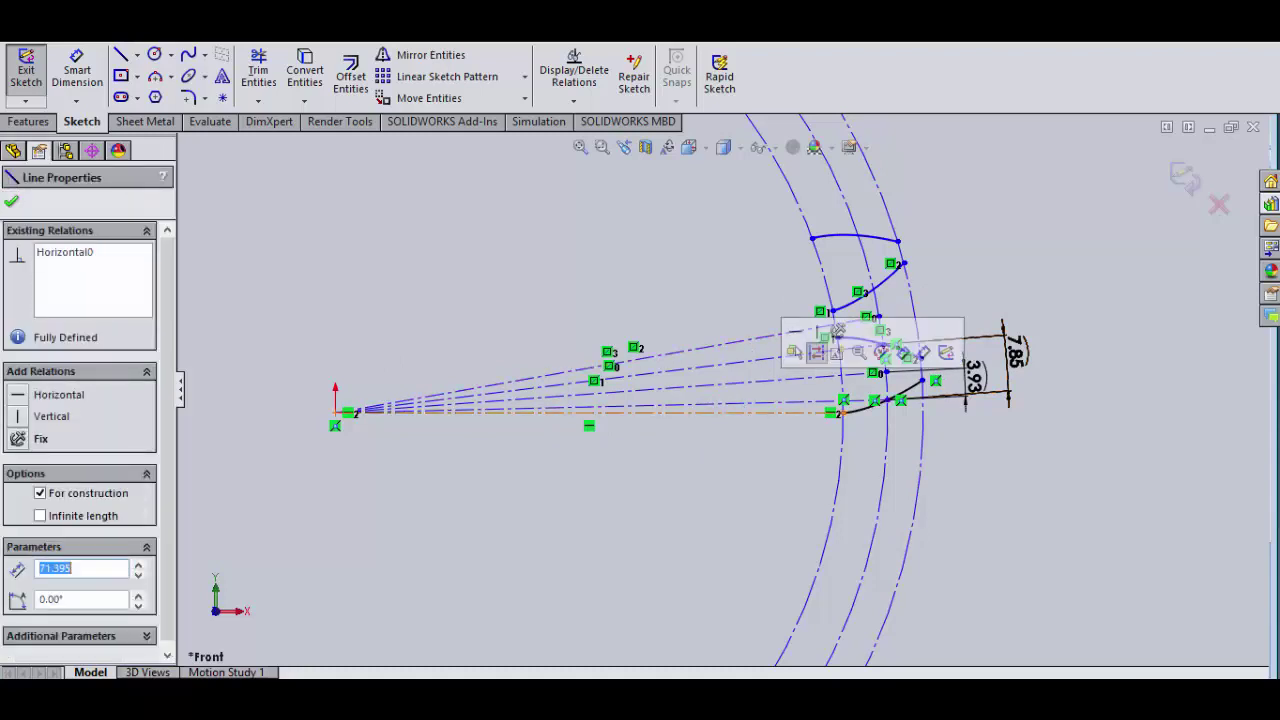
key("Escape")
left_click(755, 402)
key("Delete")
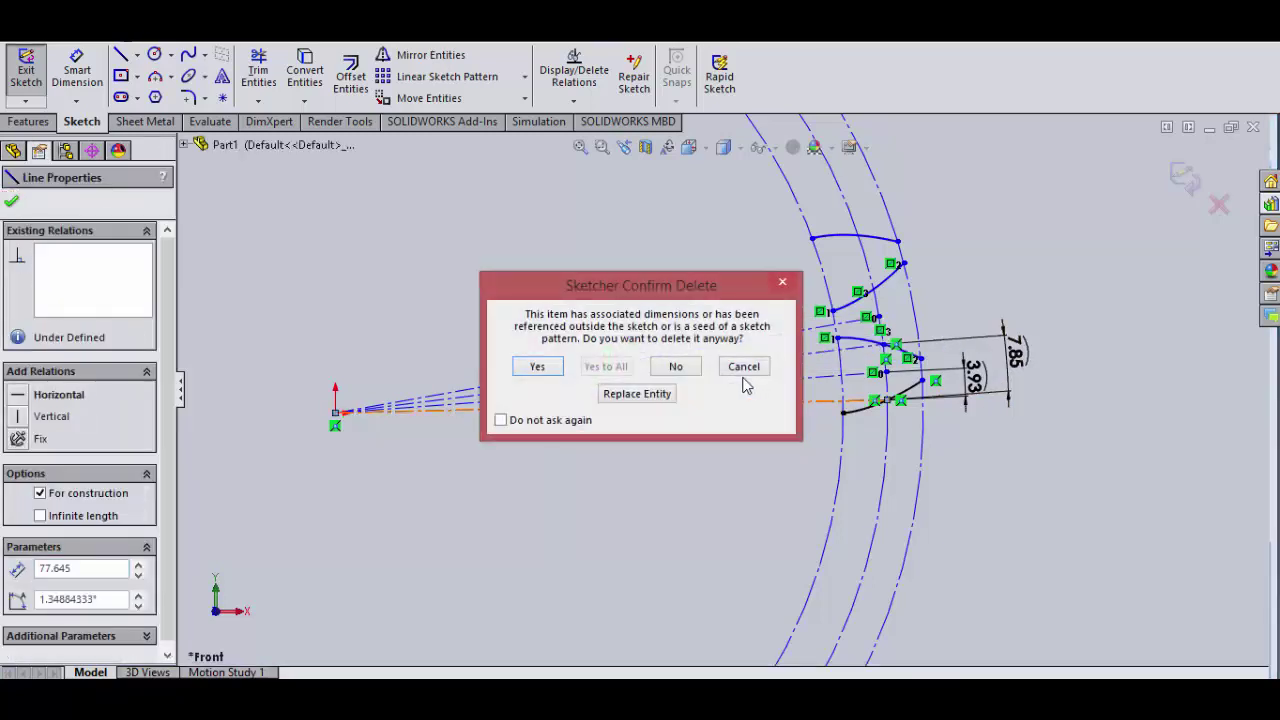
left_click(543, 366)
left_click(788, 386)
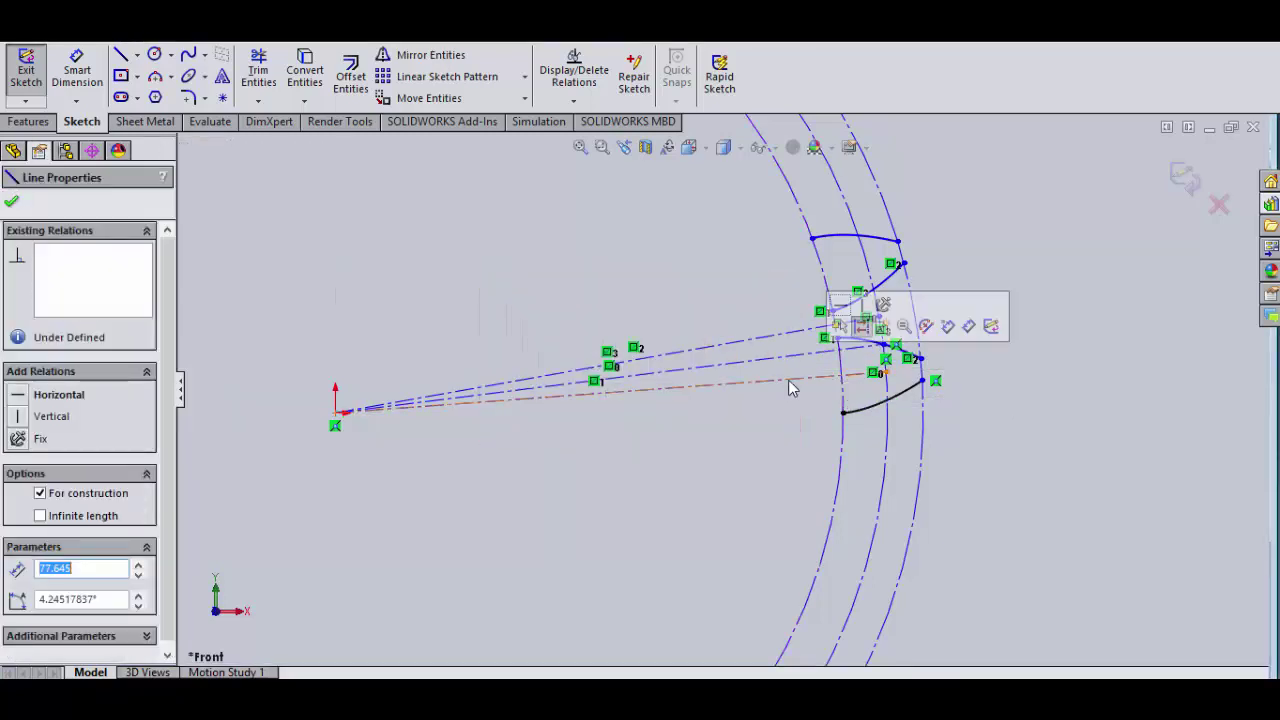
key("Delete")
left_click(735, 344)
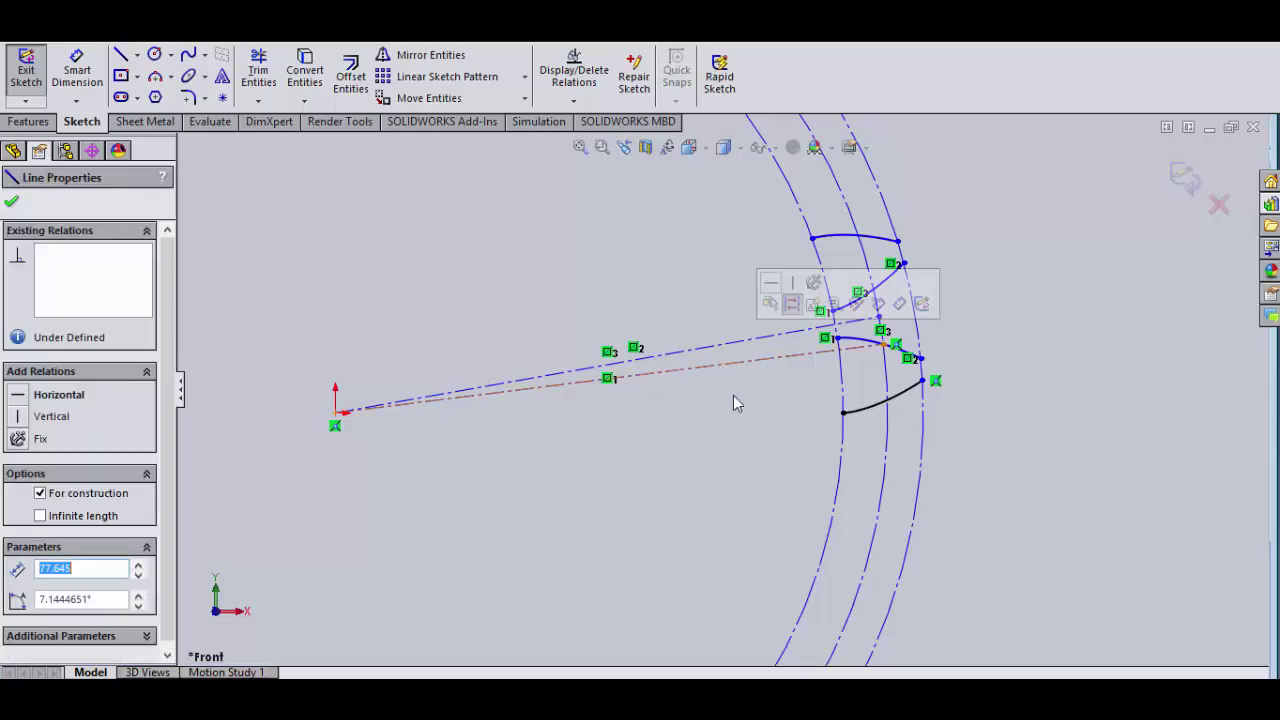
key("Delete")
left_click(741, 345)
key("Delete")
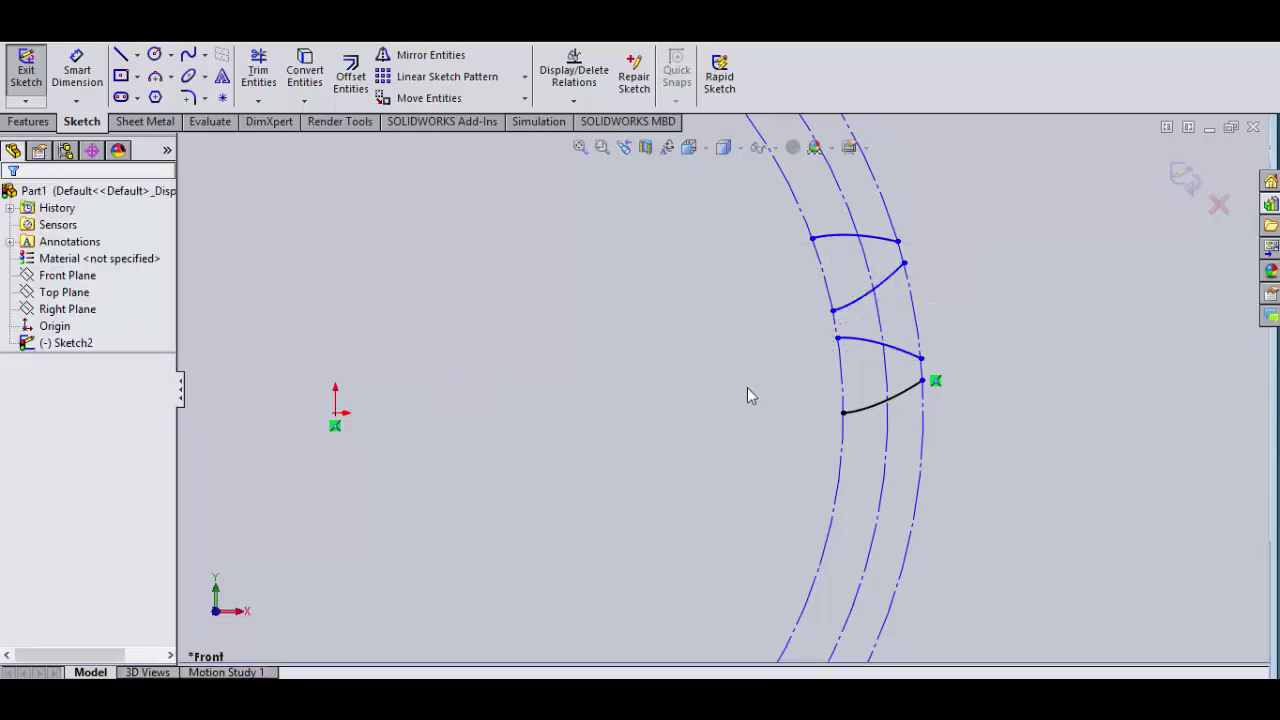
- Delete the lowest and uppermost flank curves, keeping only the two curves that bound the gap between adjacent teeth
left_click(877, 416)
key("Delete")
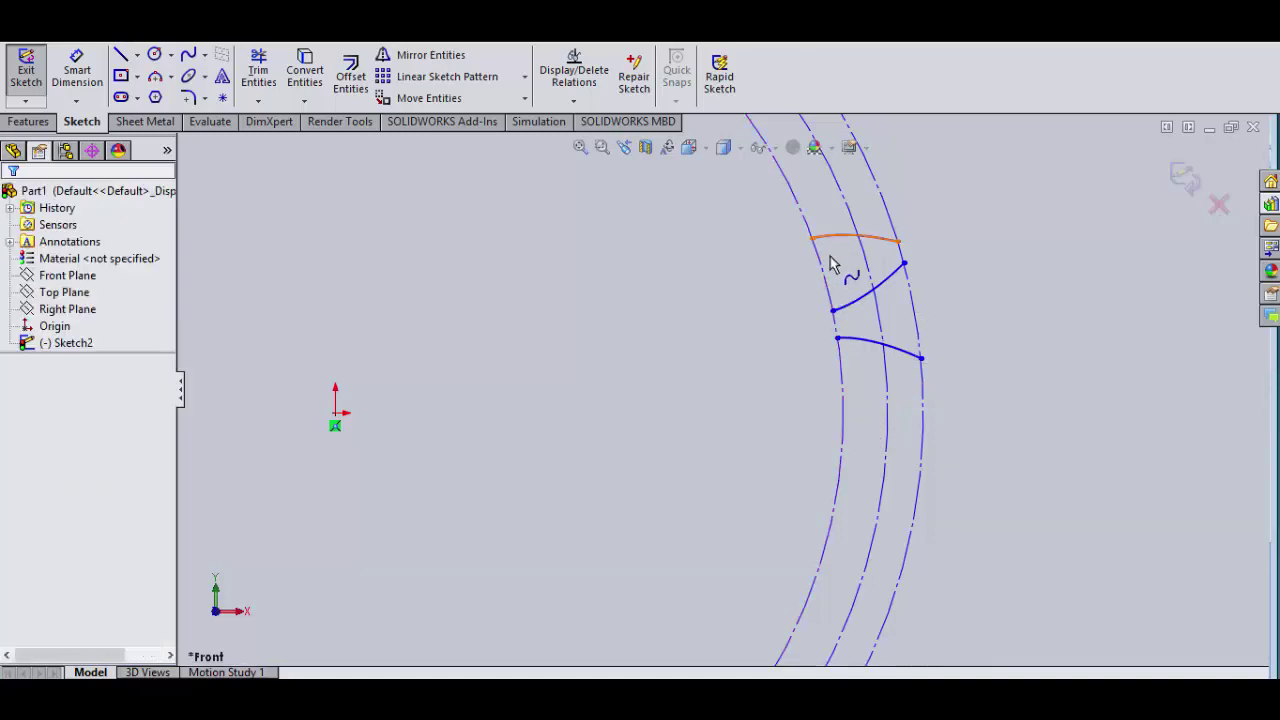
left_click(830, 258)
key("Delete")
- Convert the inner and outer construction circles to solid sketch geometry and delete the pitch circle between them
left_click(841, 390)
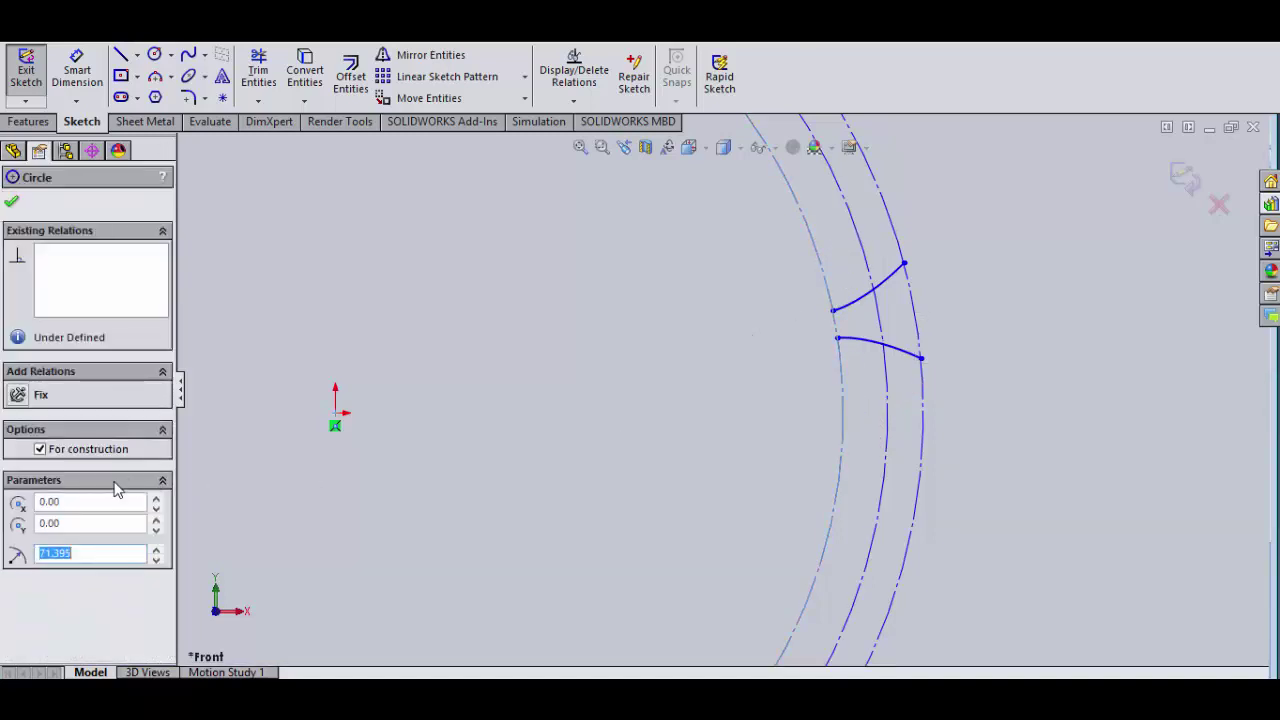
left_click(927, 431)
left_click(66, 453)
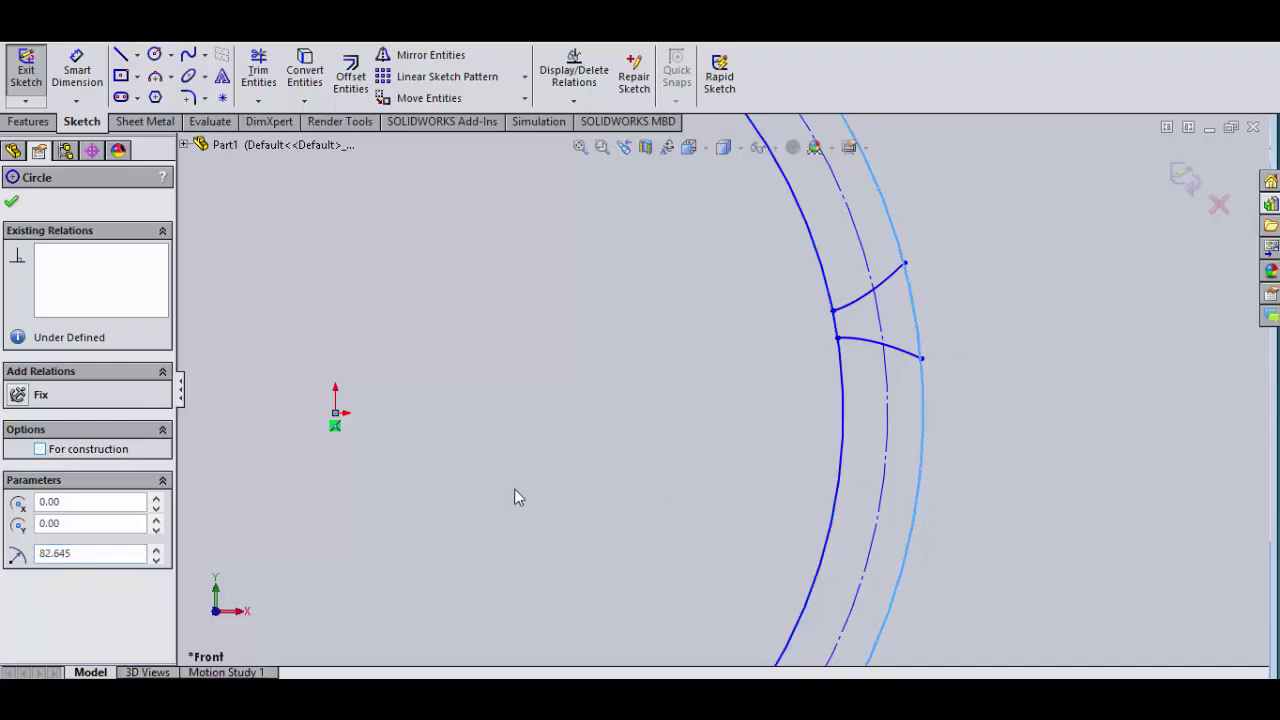
left_click(885, 395)
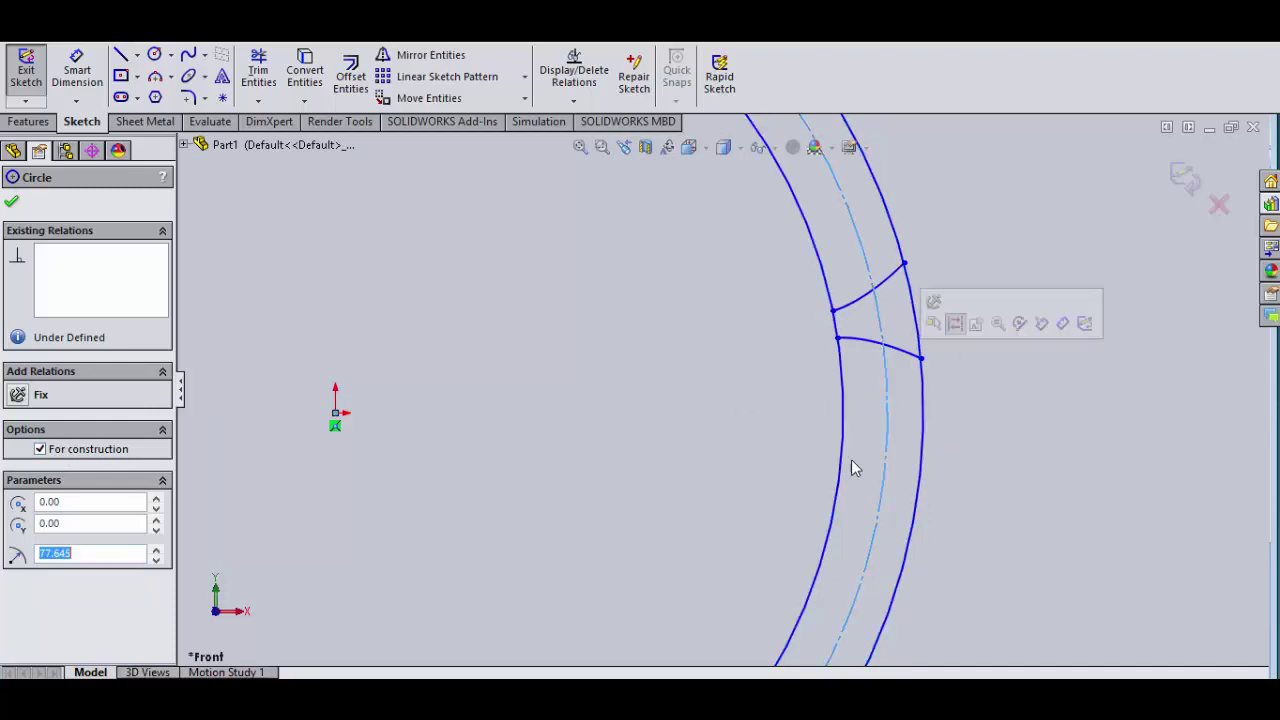
key("Delete")
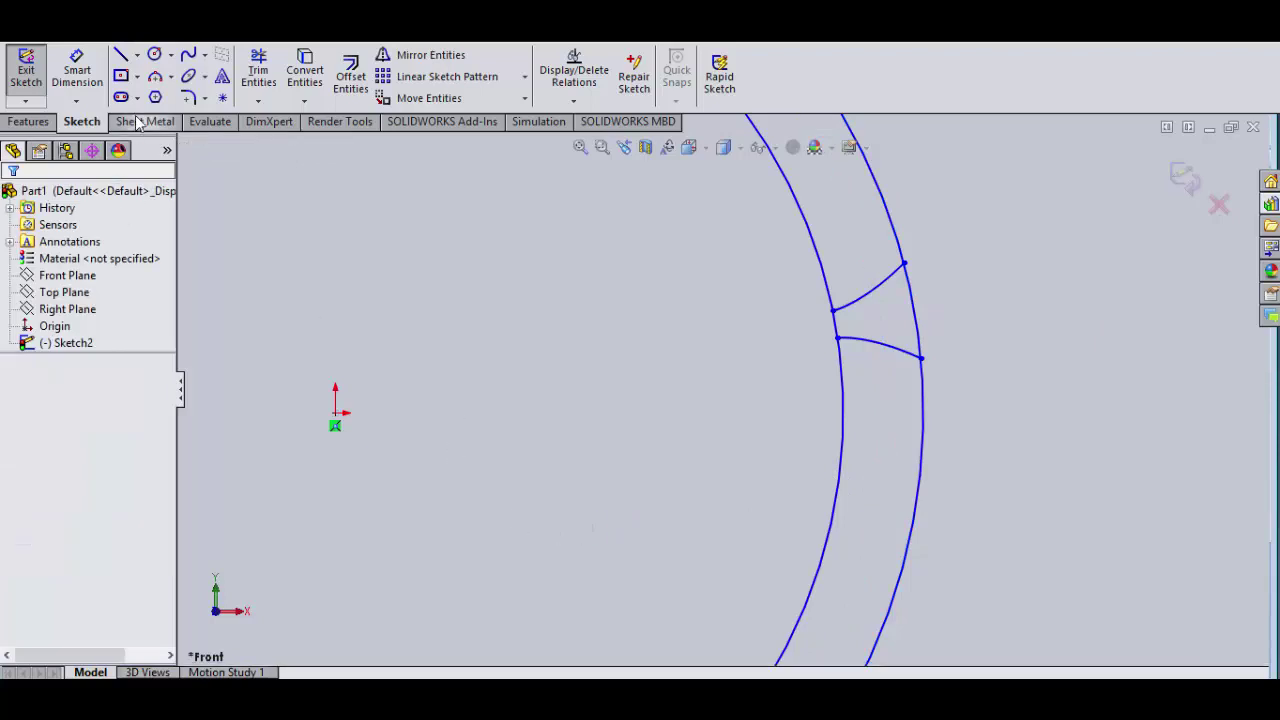
- Power trim both circles outside the two flank curves to leave a closed tooth-gap profile, and exit the sketch
left_click(258, 101)
left_click(272, 120)
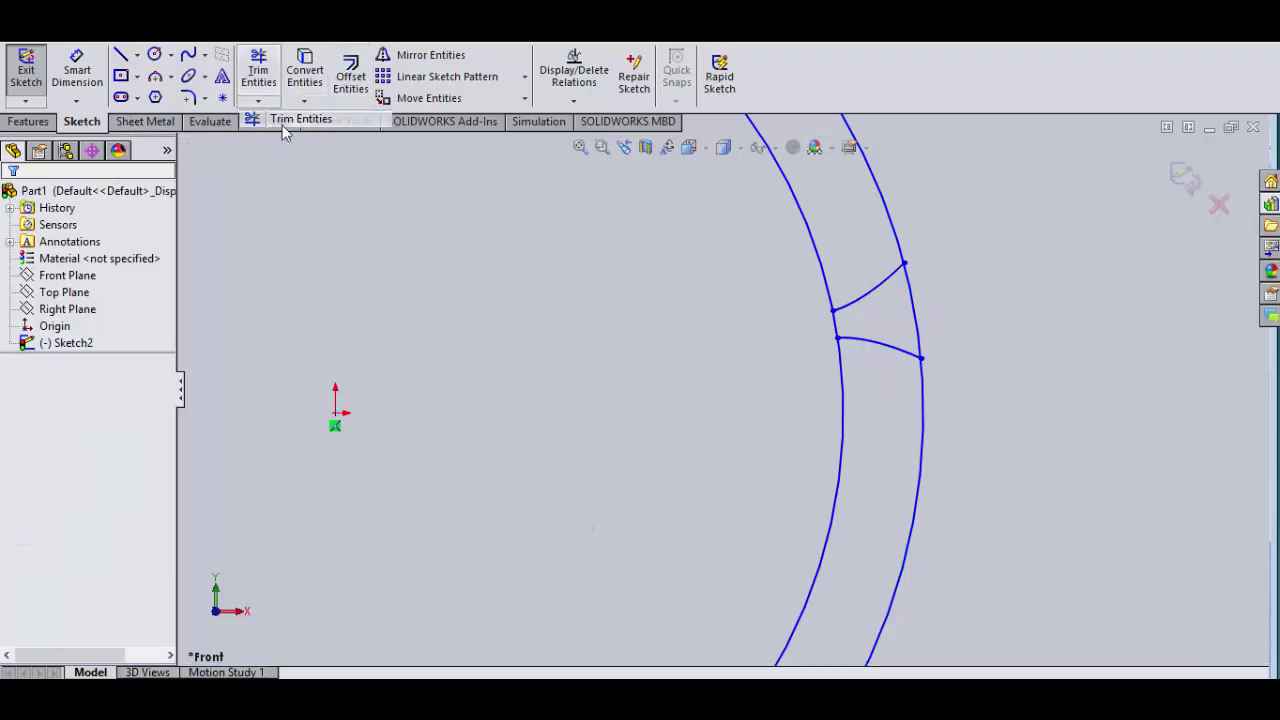
left_click_drag(959, 194, 778, 270)
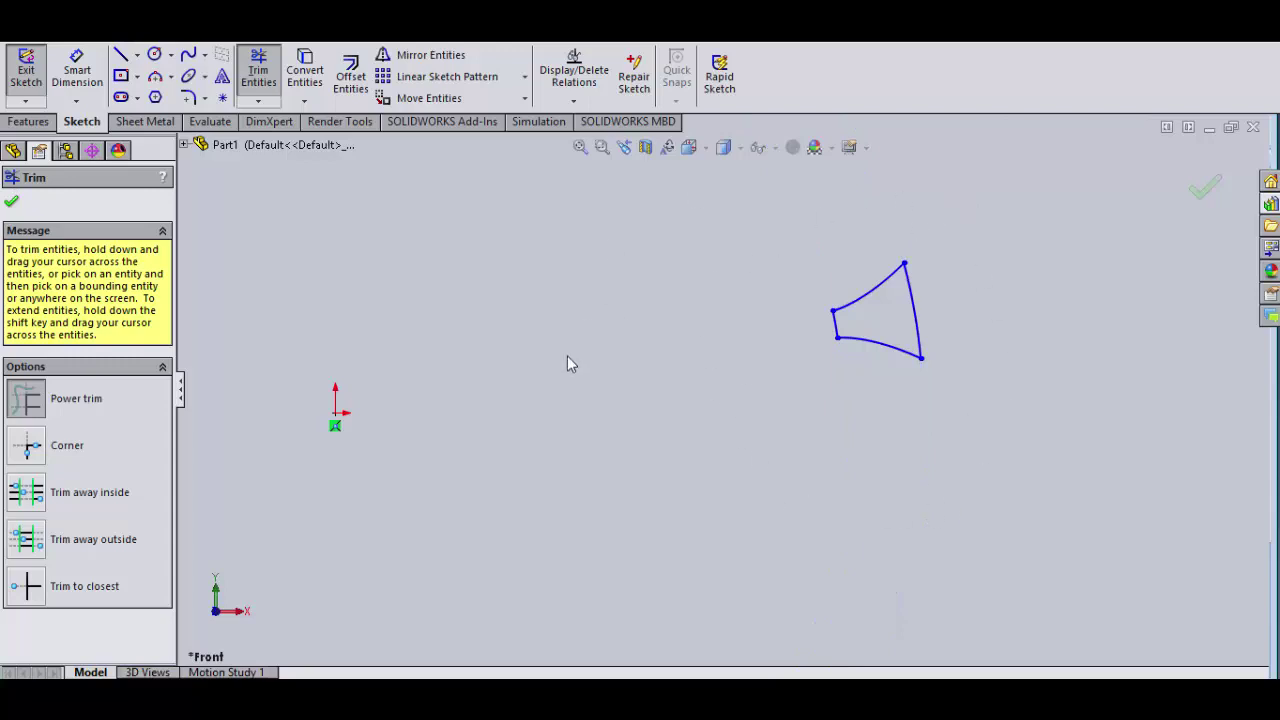
left_click(12, 205)
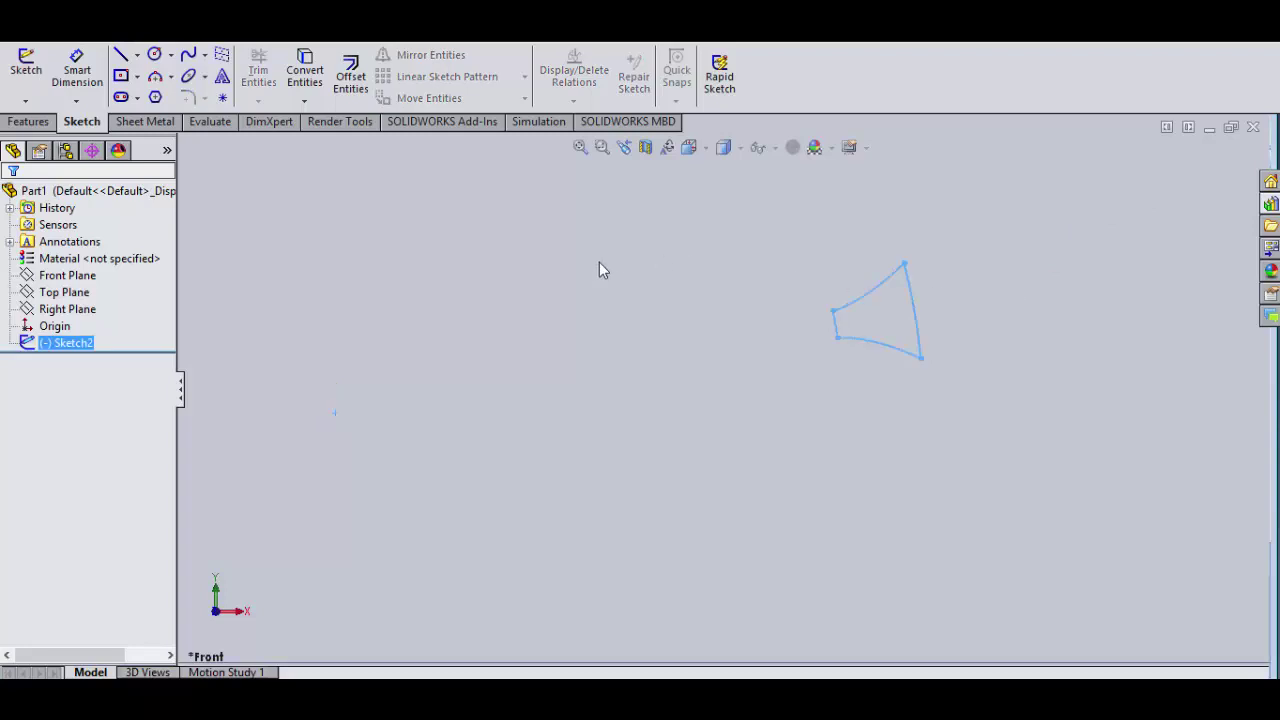
- Sketch a circle of radius 82.645 mm on the Front Plane, centered on the origin and matching the tooth gap's outer arc, and exit the sketch
key("f")
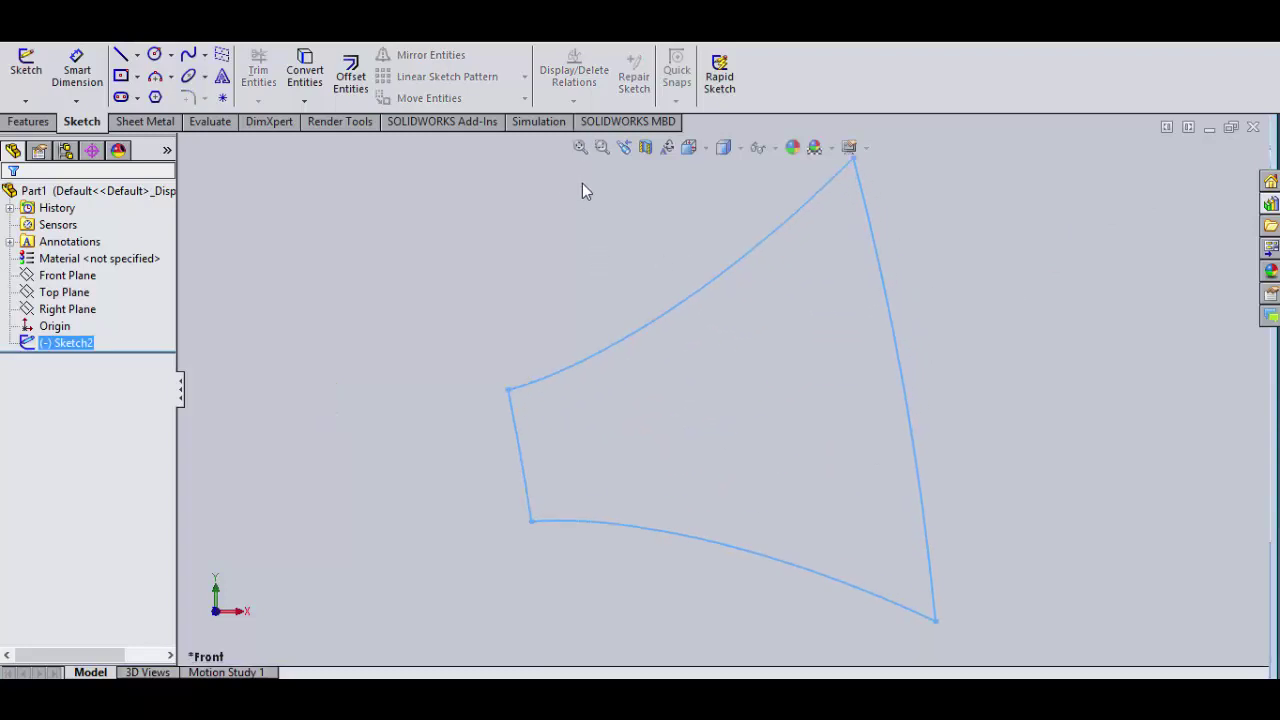
scroll(648, 330, "up", 5)
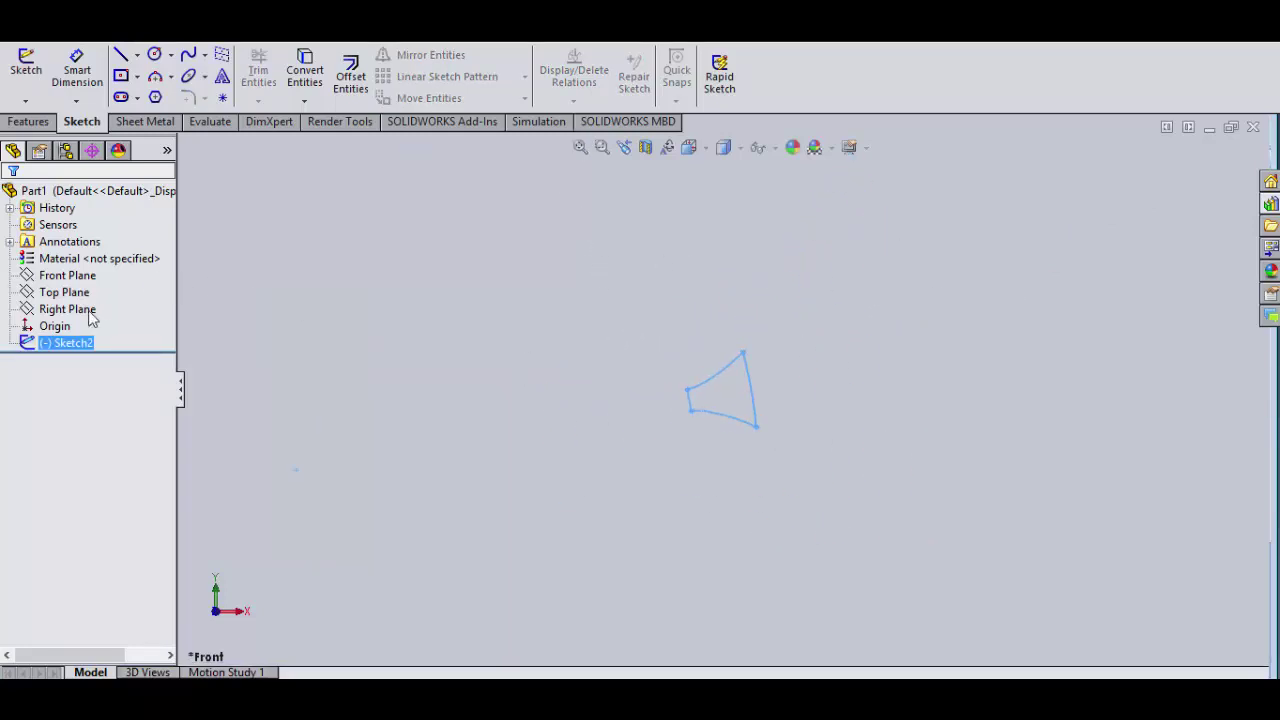
right_click(68, 276)
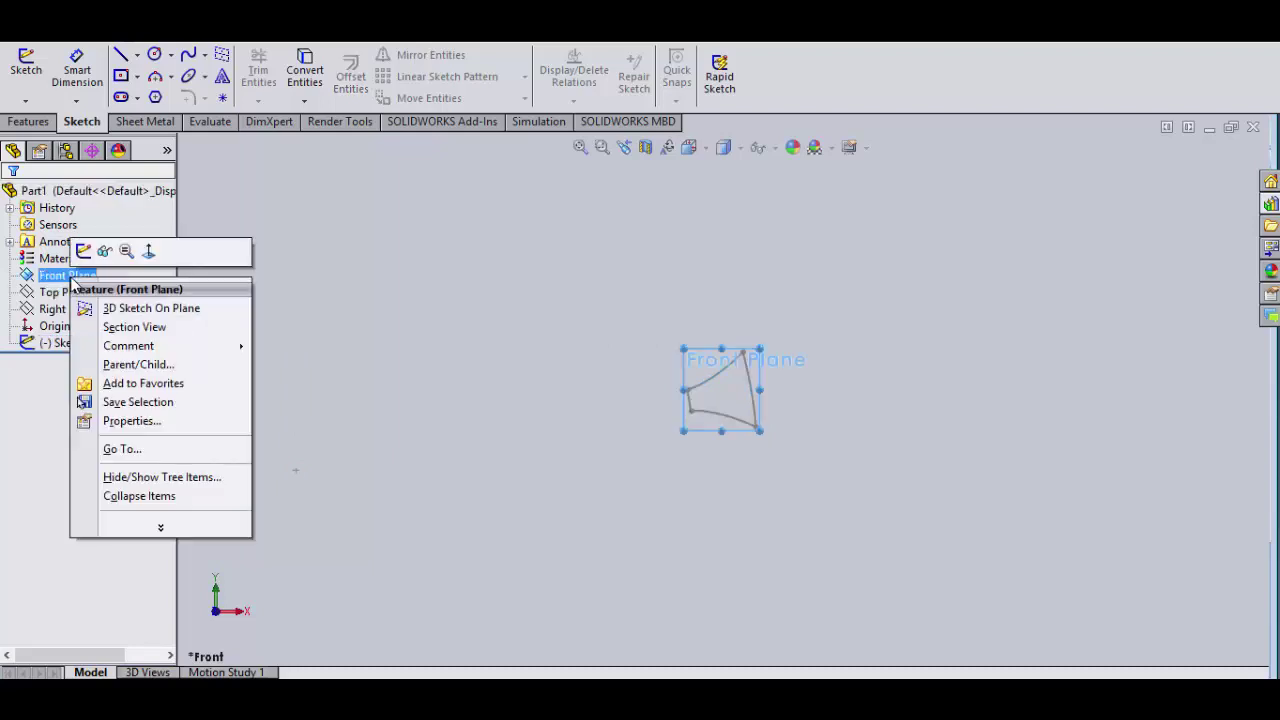
left_click(85, 251)
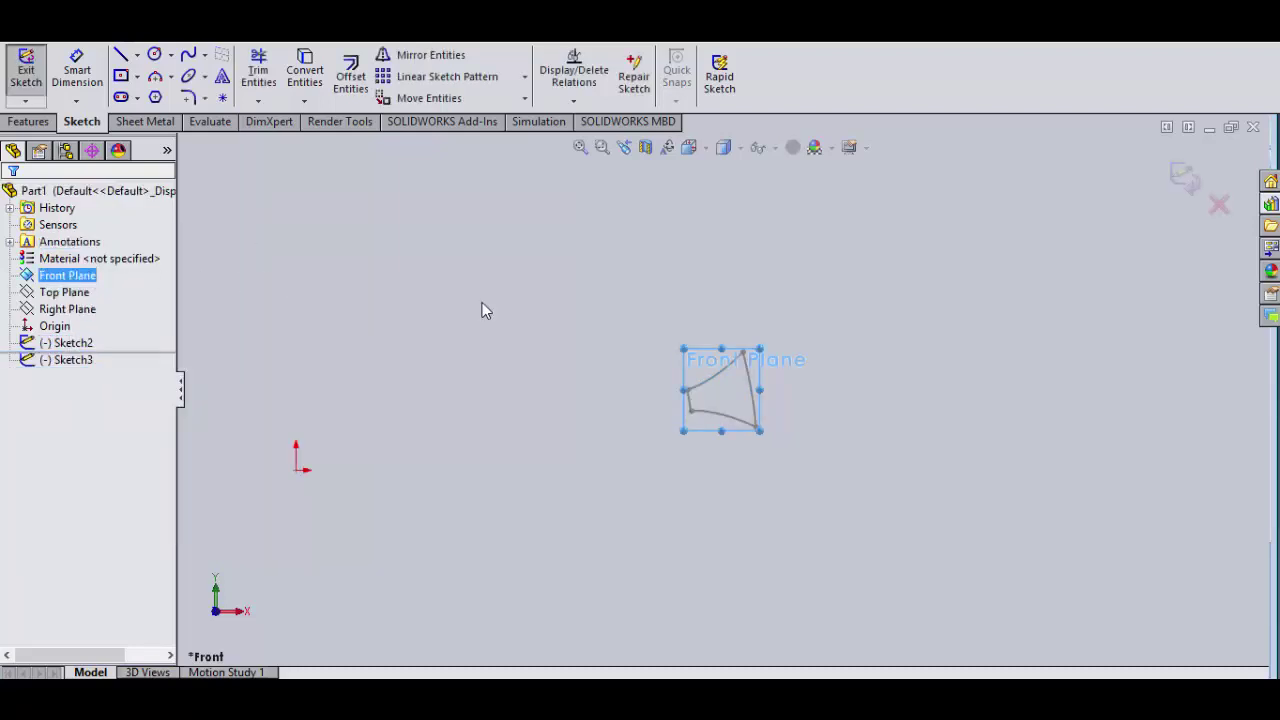
left_click(154, 54)
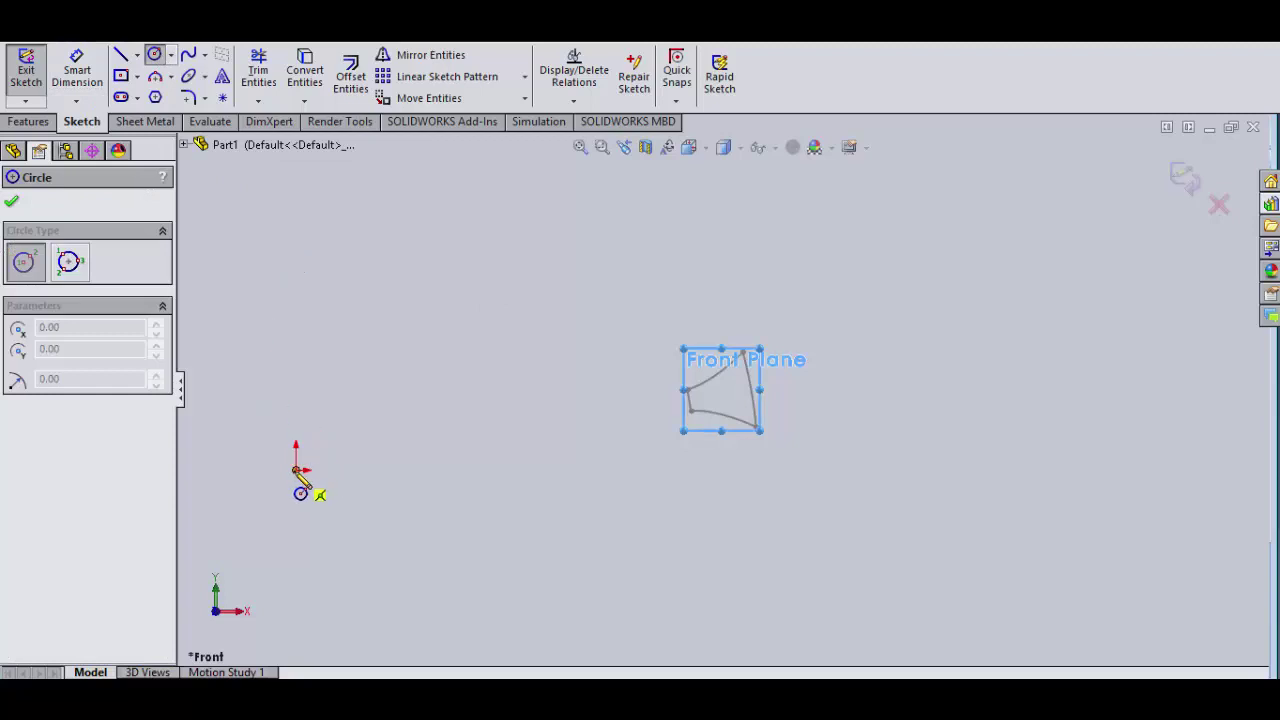
left_click(296, 469)
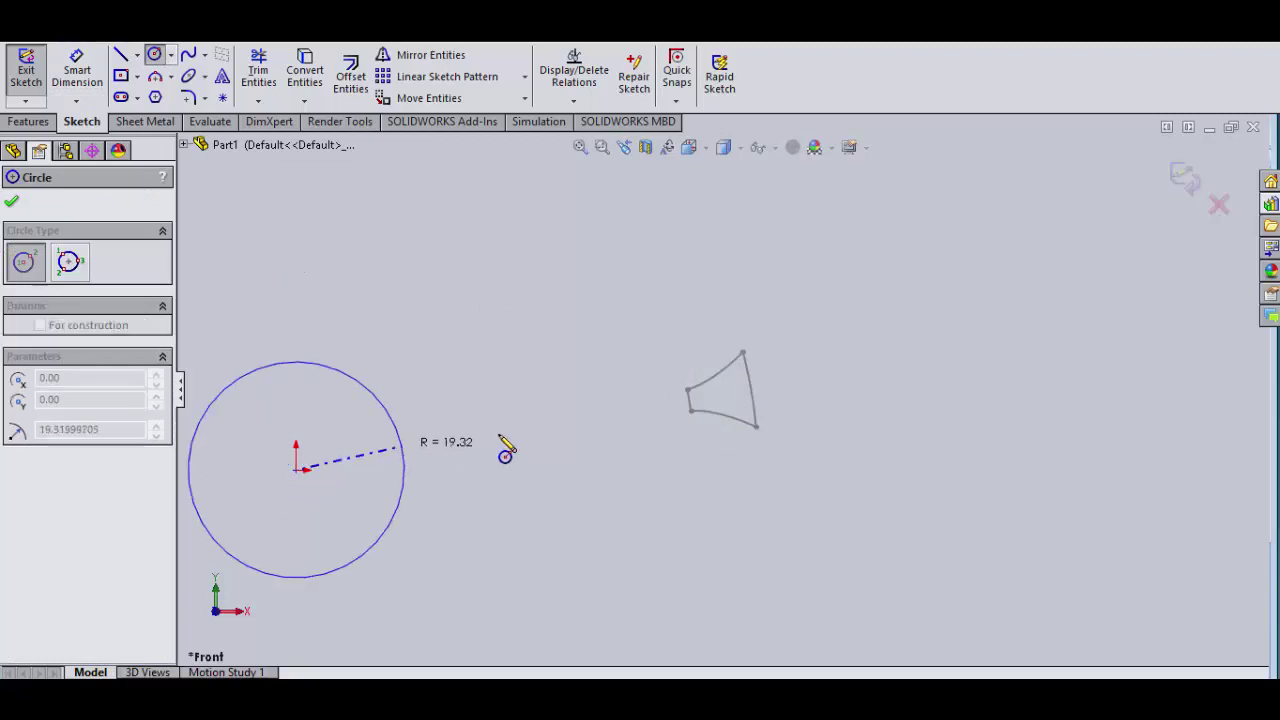
left_click(758, 398)
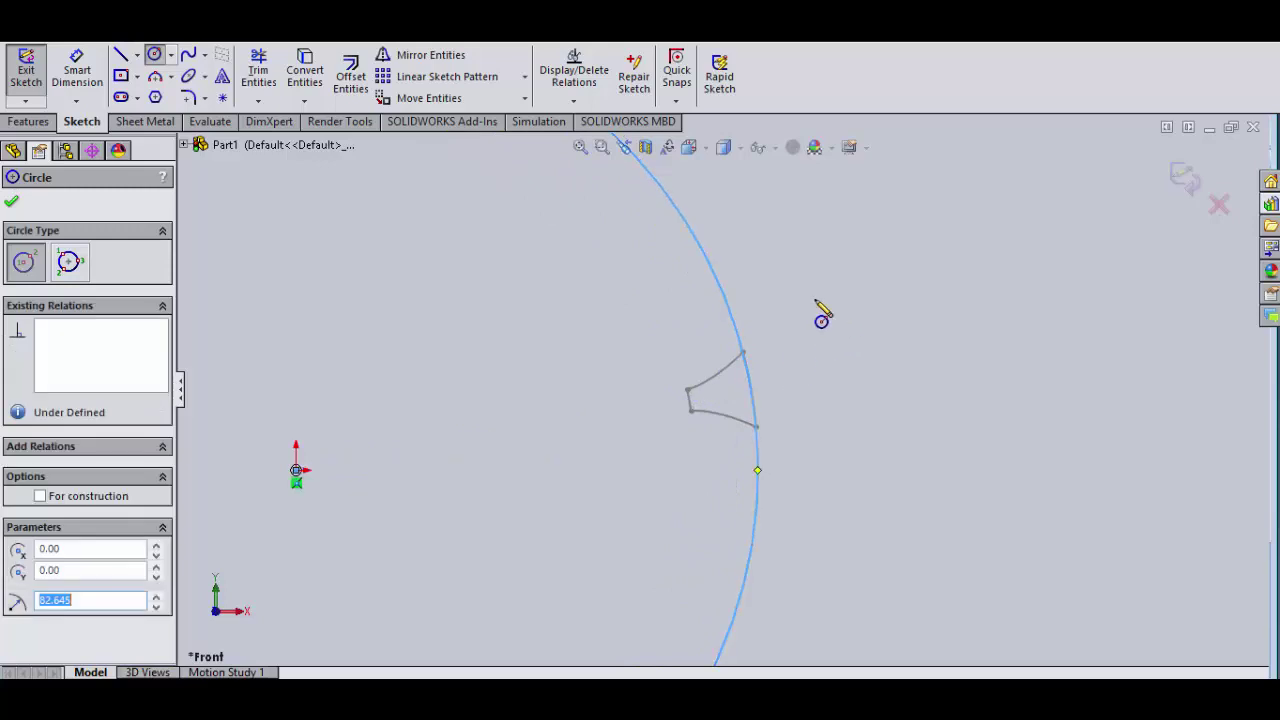
left_click(580, 147)
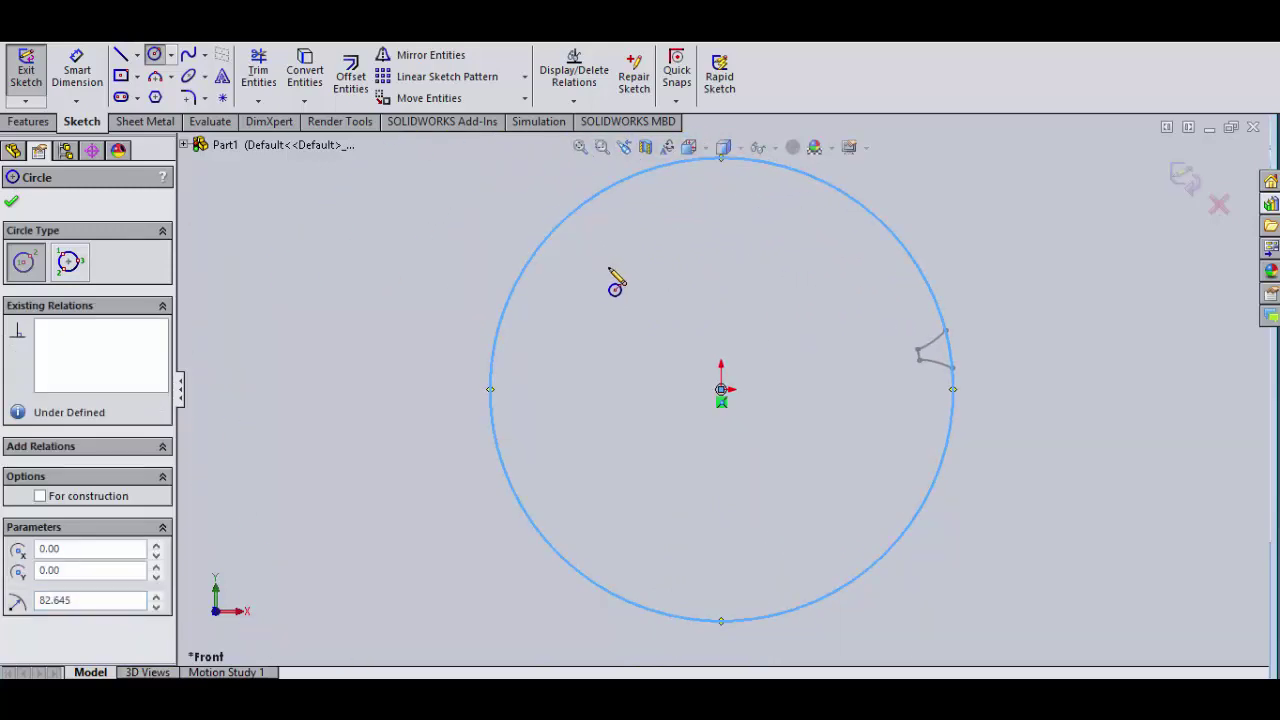
left_click(1185, 182)
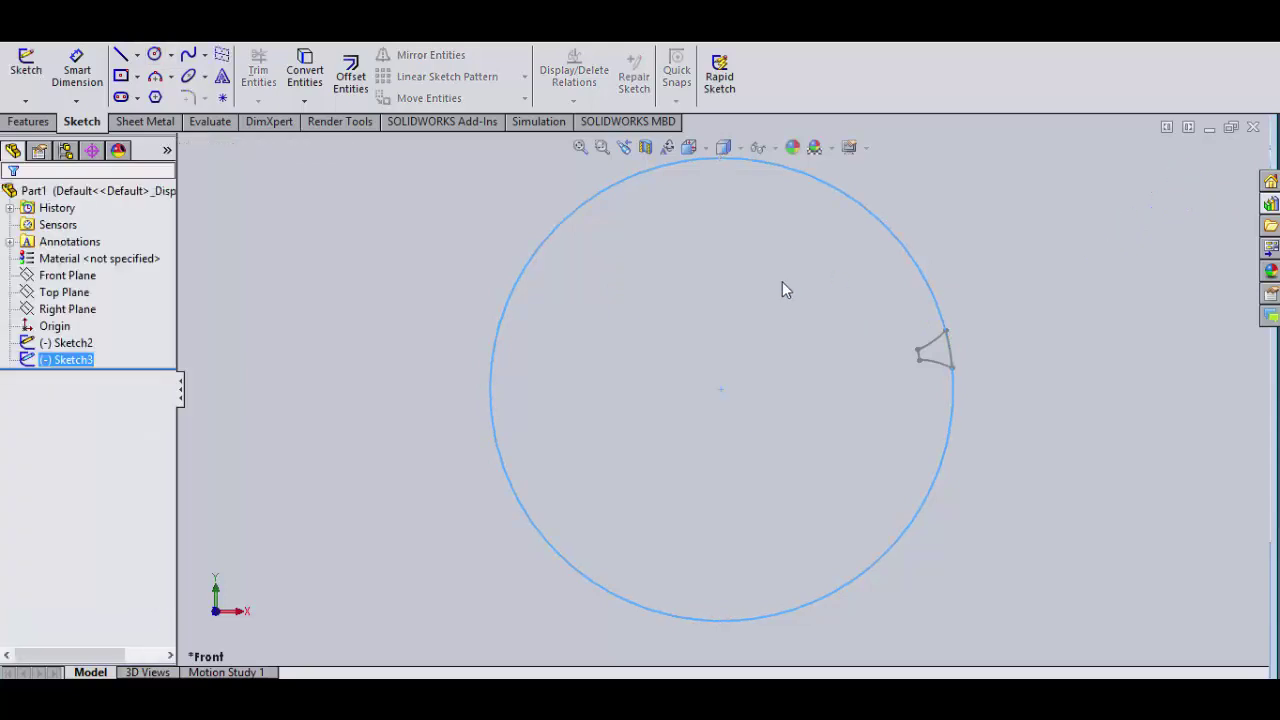
- In isometric view, extrude the circle as a blind boss 75 mm deep in the reversed direction, behind the Front Plane
left_click(704, 149)
left_click(784, 196)
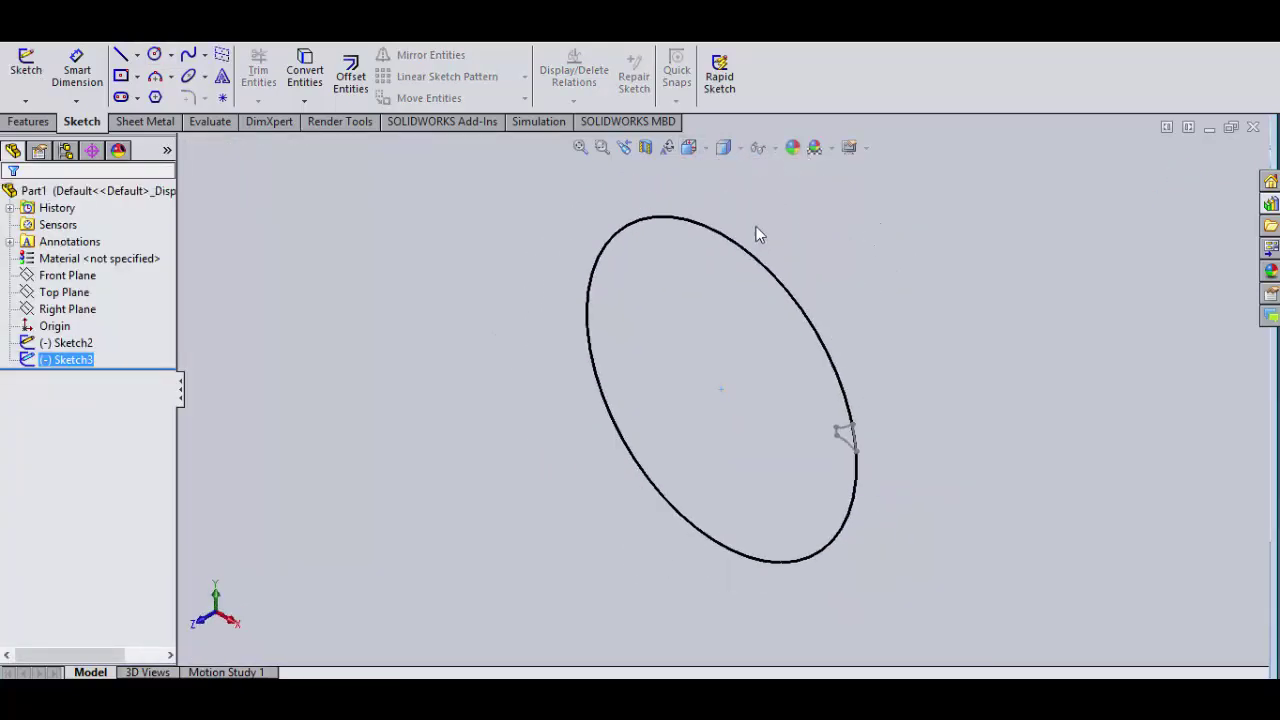
left_click(28, 121)
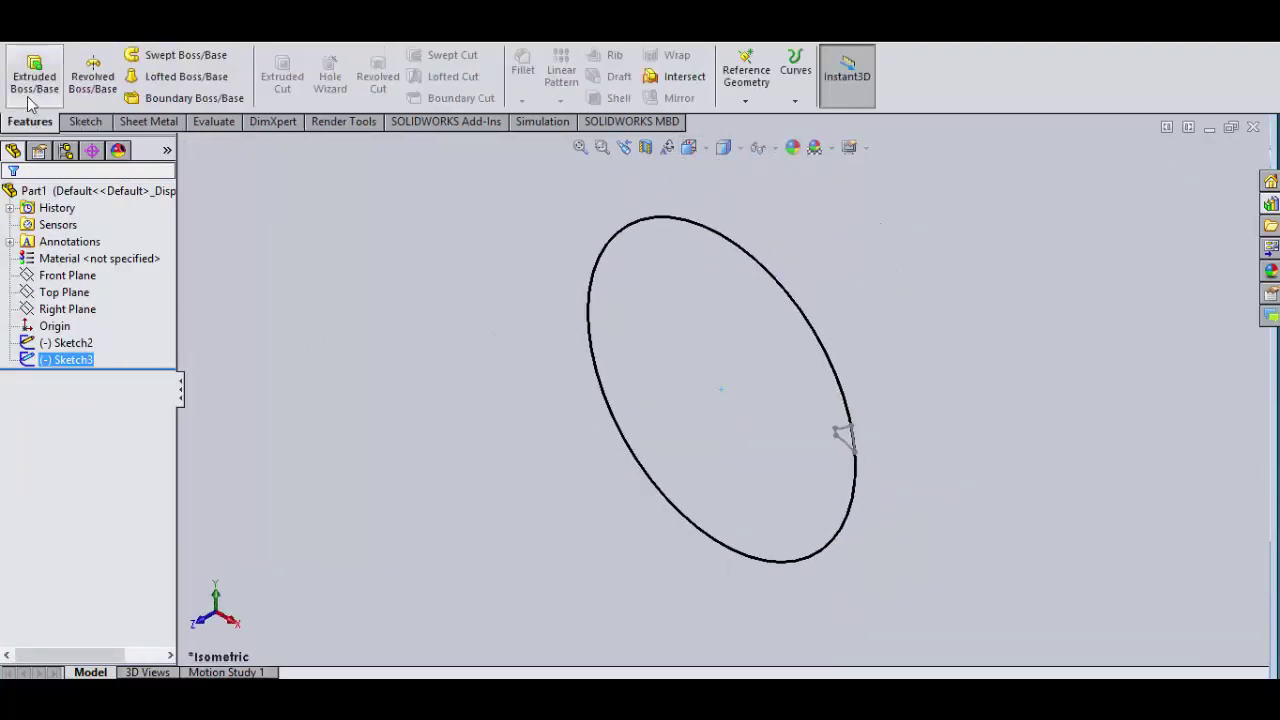
left_click(30, 92)
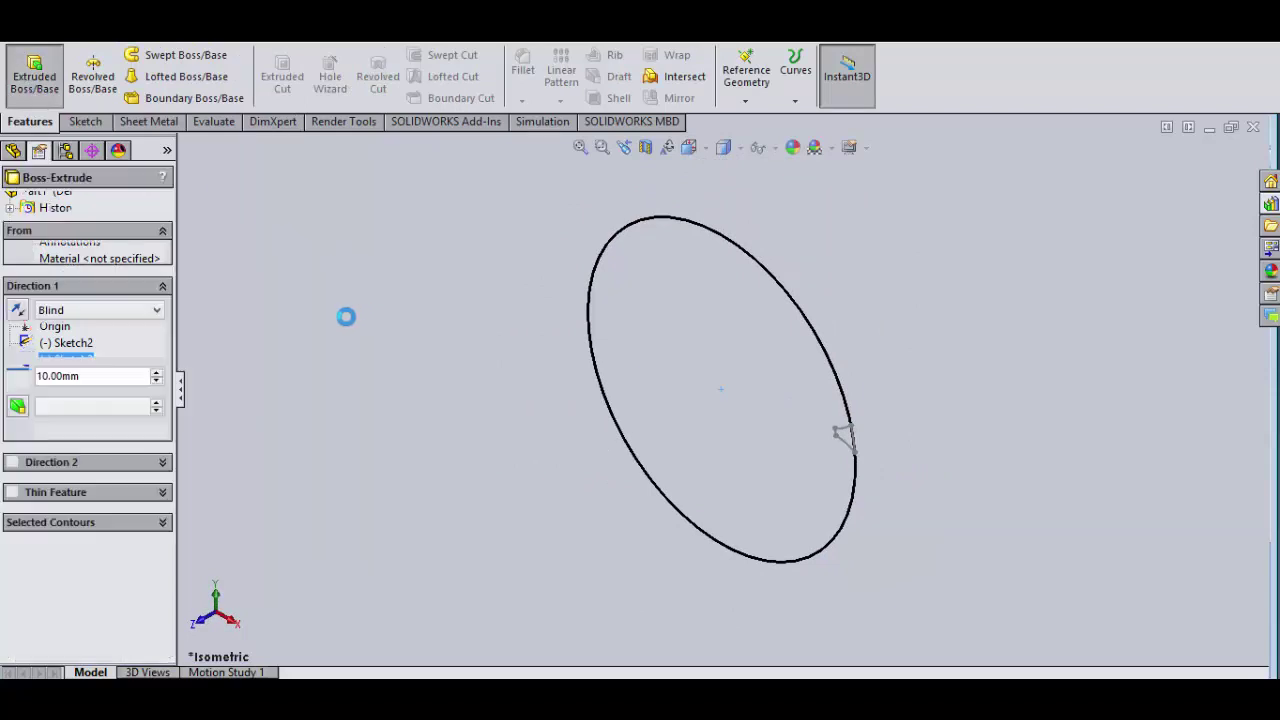
left_click(15, 316)
left_click(15, 316)
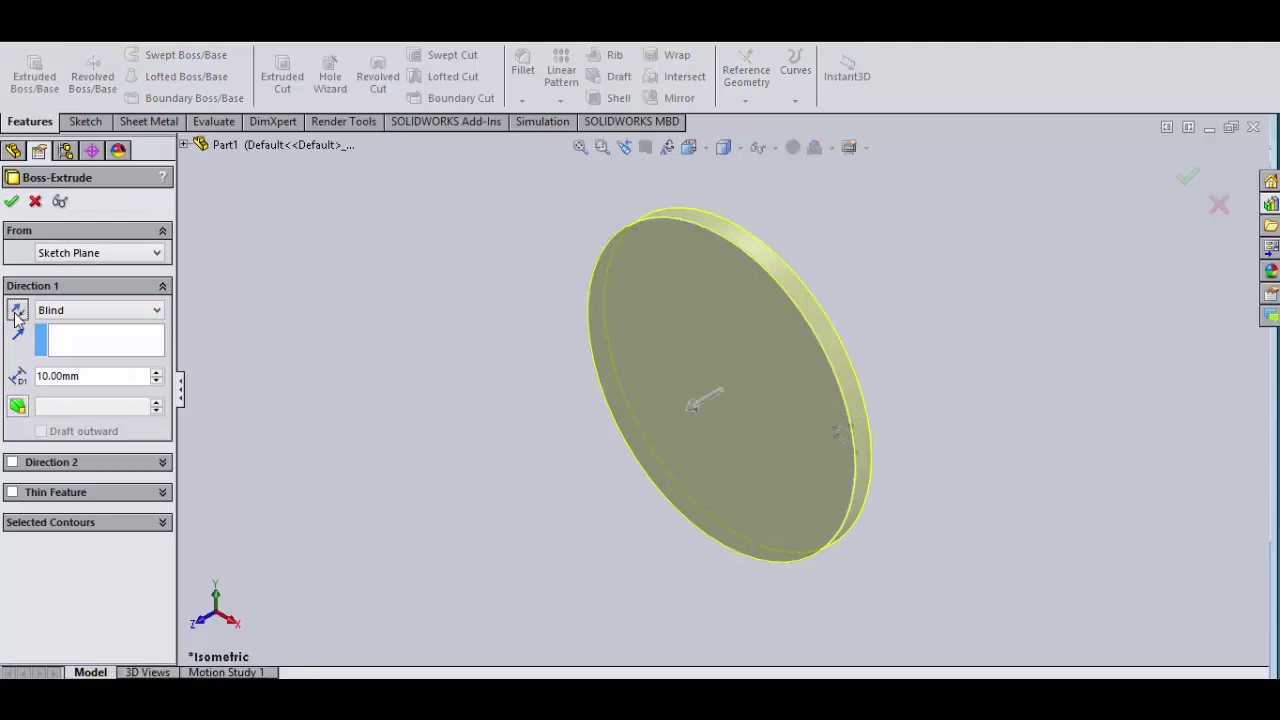
left_click(15, 316)
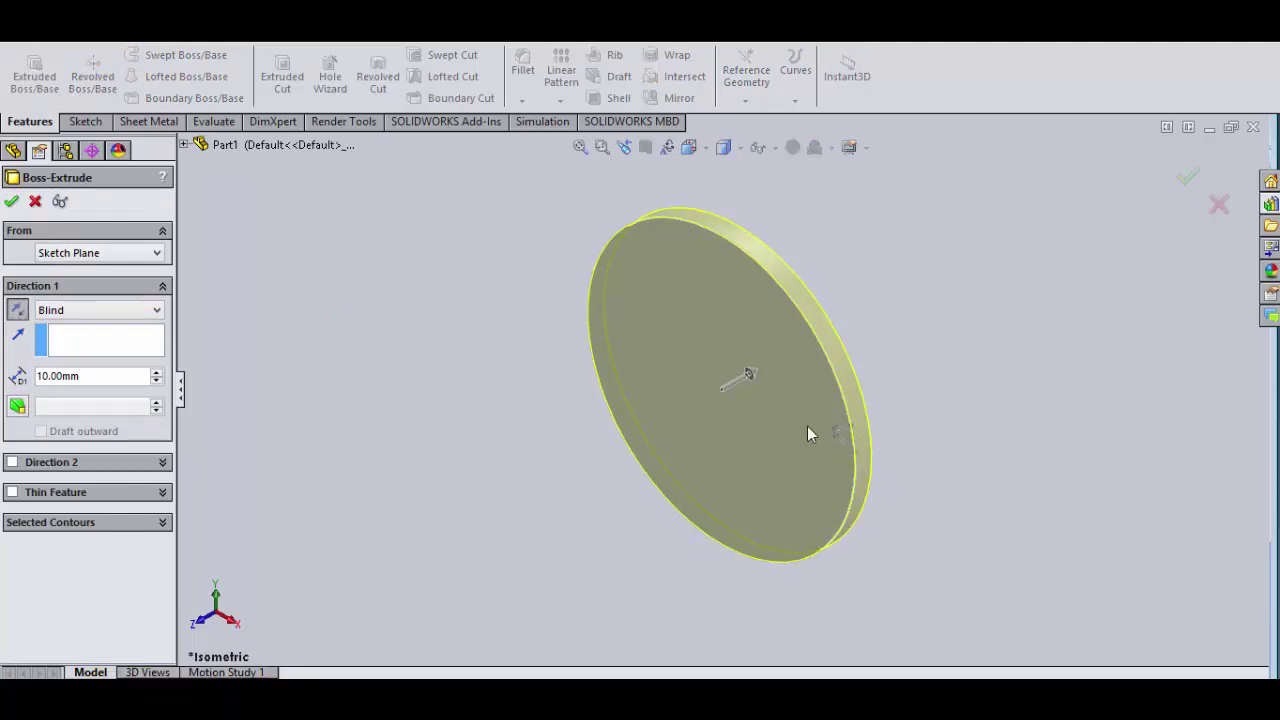
double_click(40, 376)
type("75")
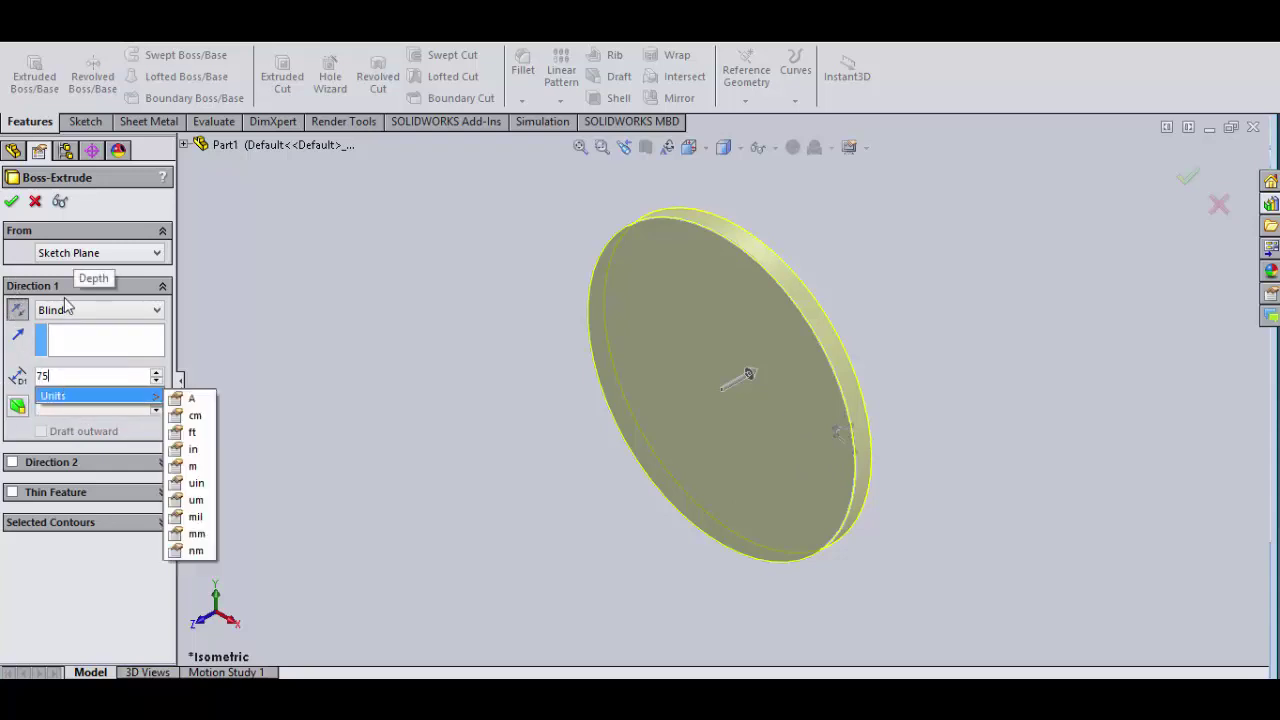
key("Return")
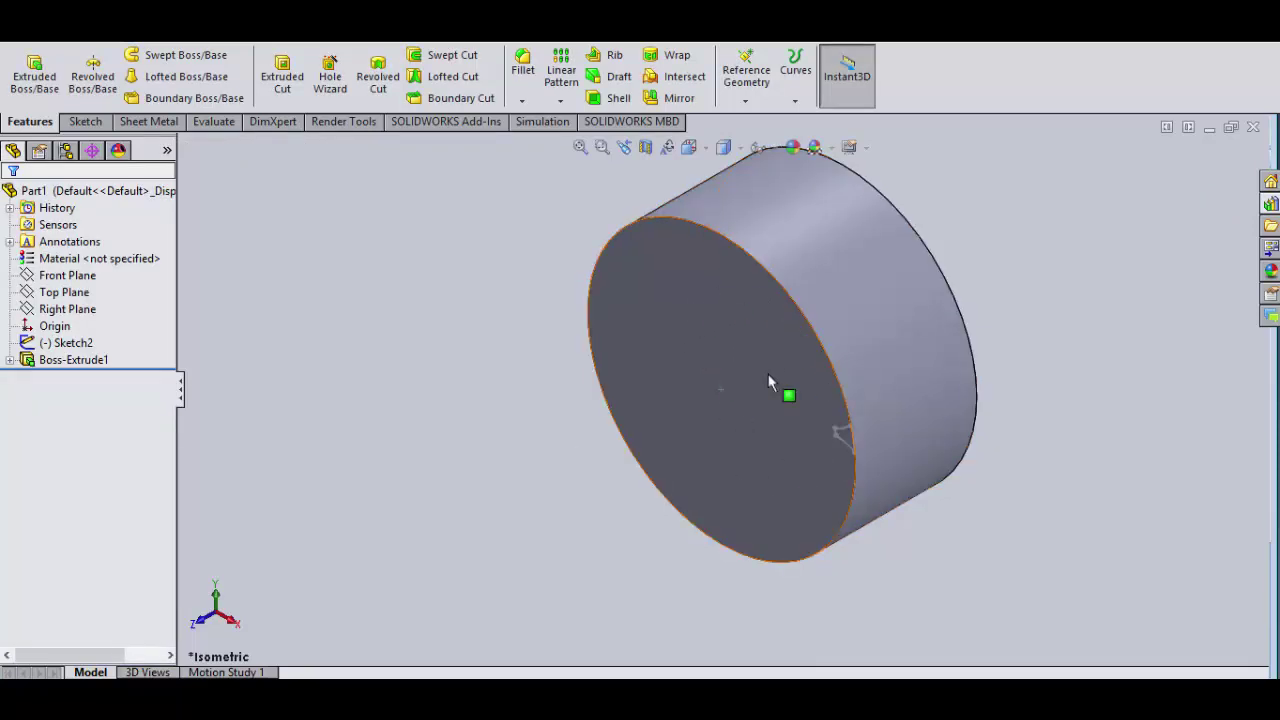
- Sketch a circle of radius 82.645 mm centered on the origin on the cylinder's front face, and exit the sketch
left_click(729, 447)
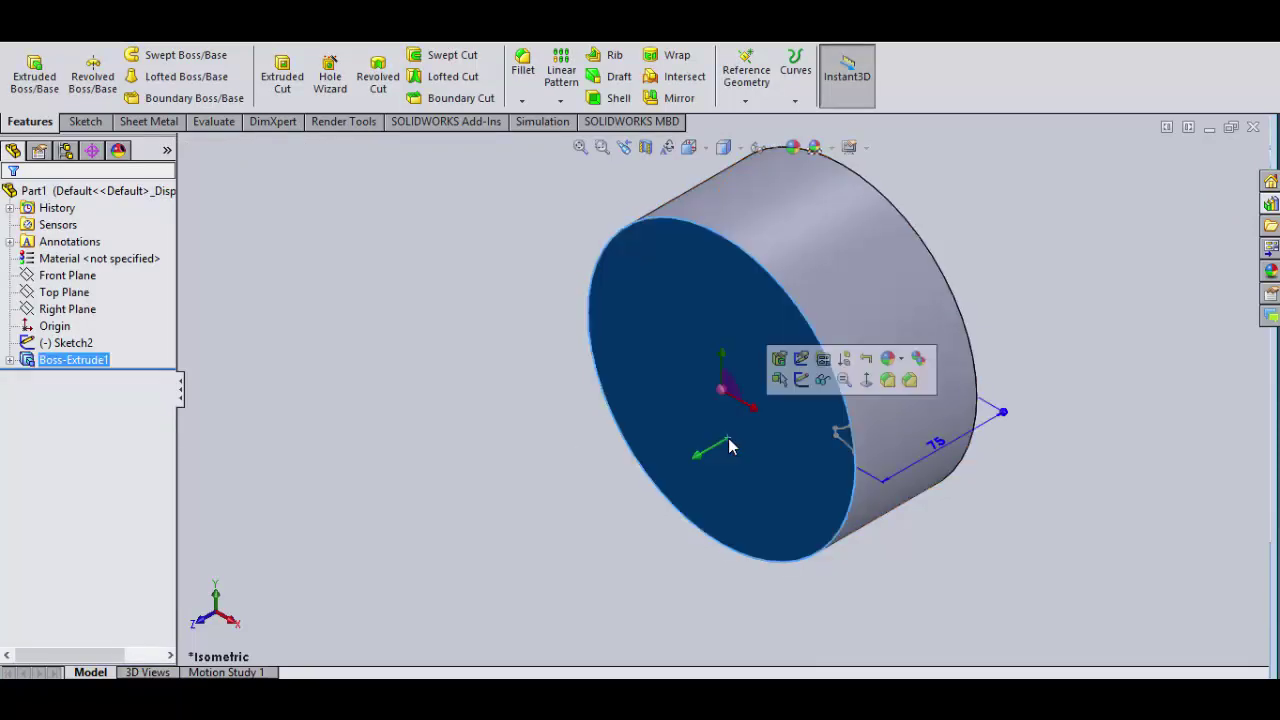
left_click(801, 380)
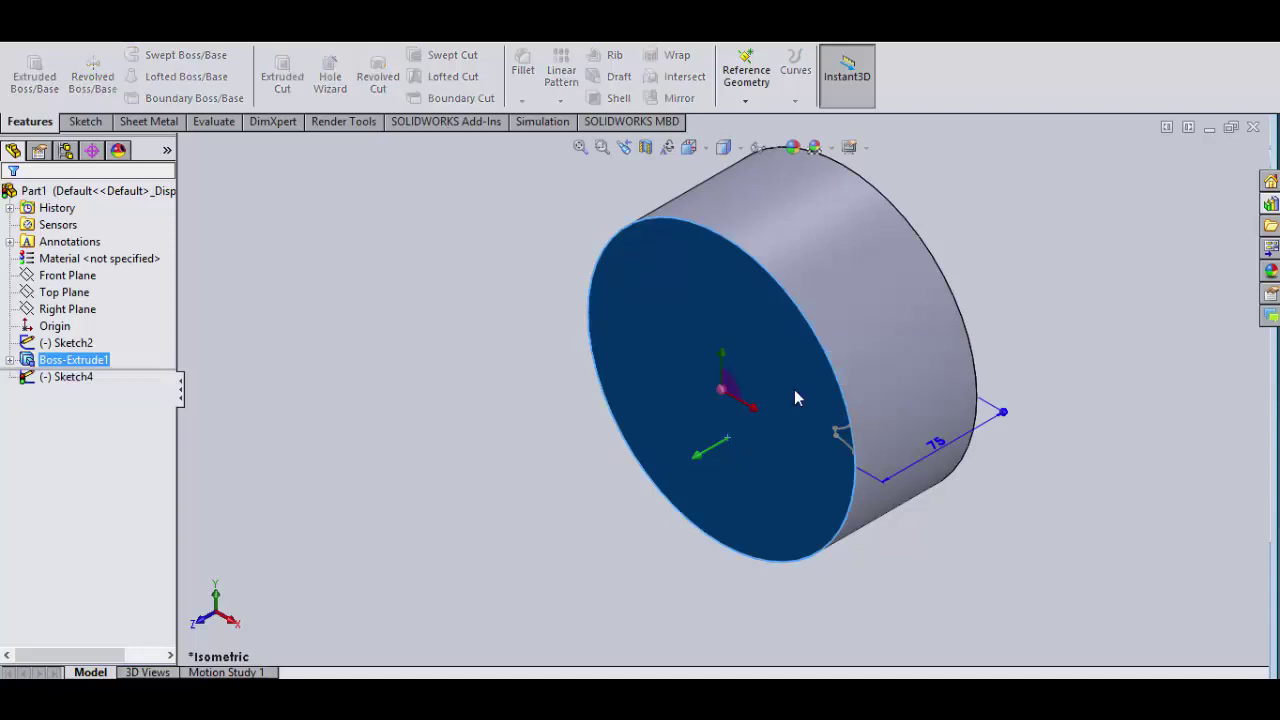
left_click(694, 147)
left_click(721, 221)
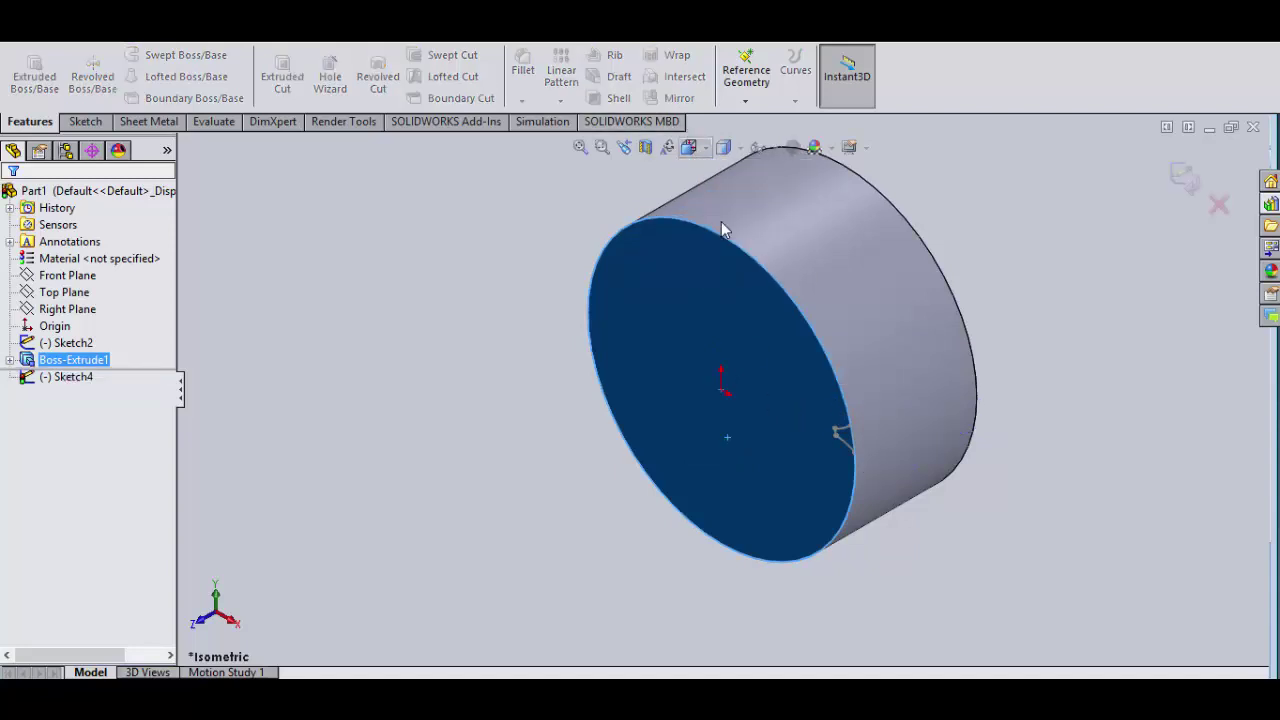
left_click(90, 120)
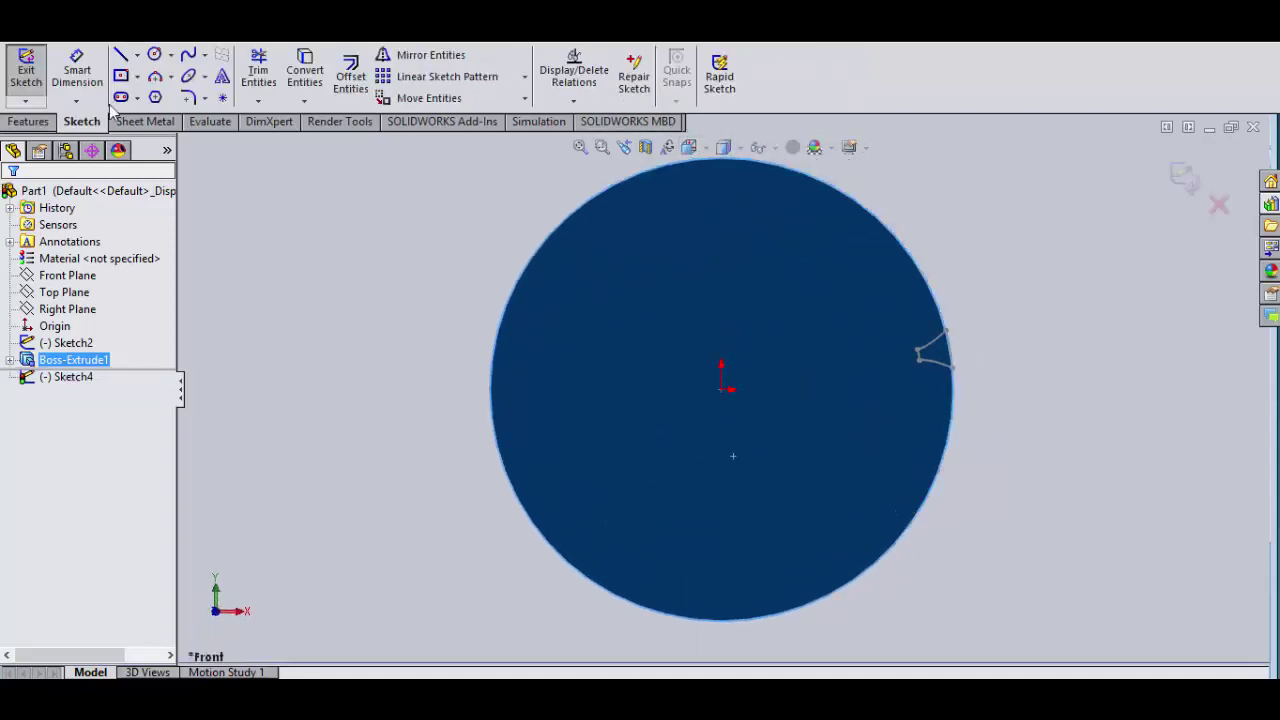
left_click(154, 54)
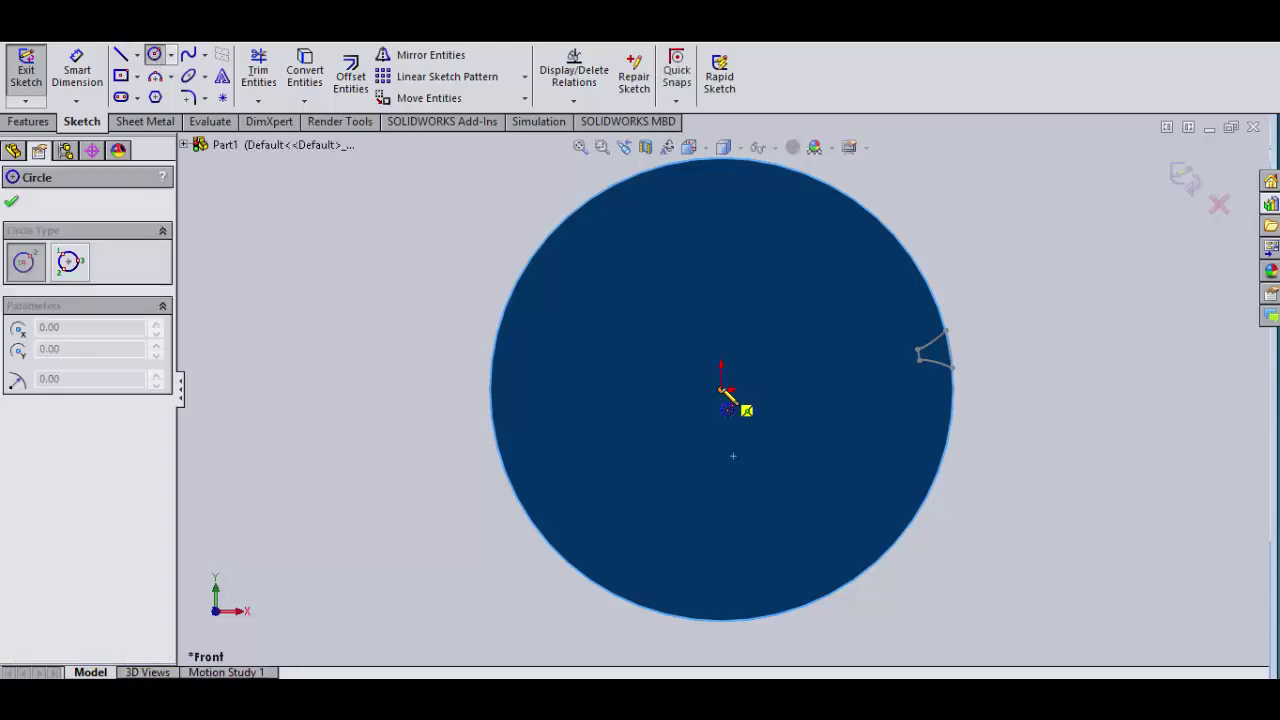
left_click(722, 389)
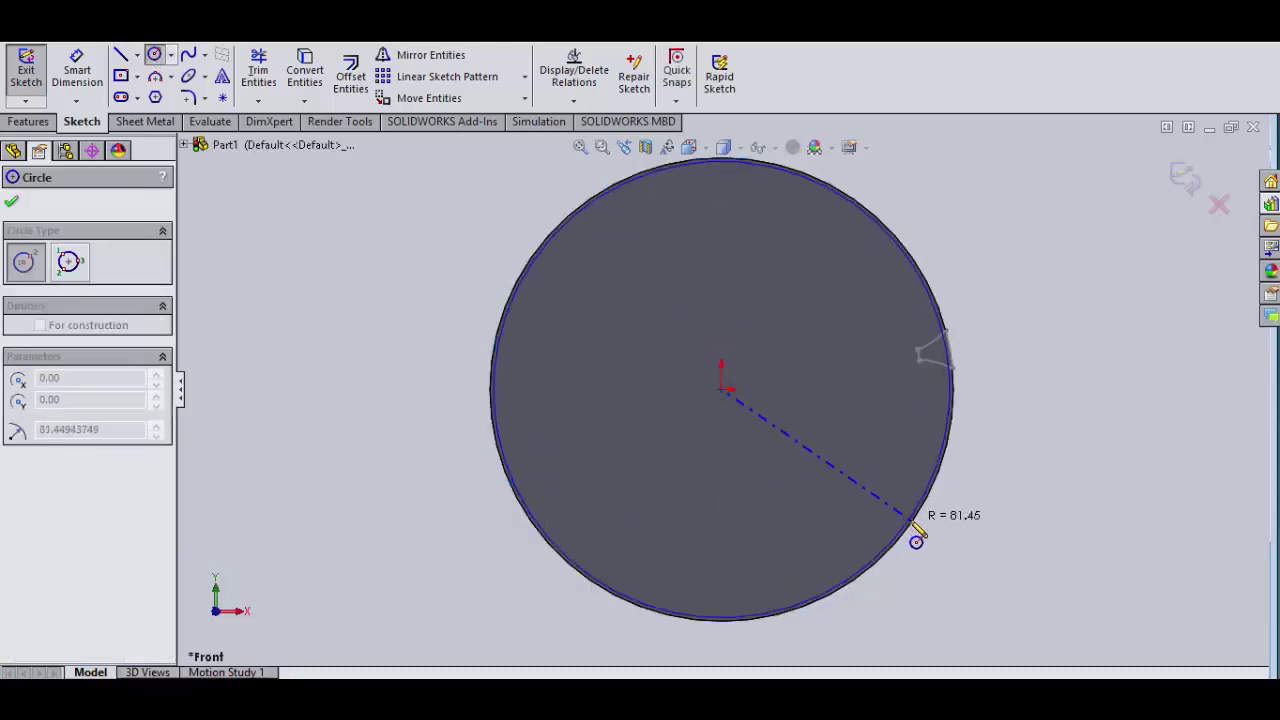
left_click(917, 544)
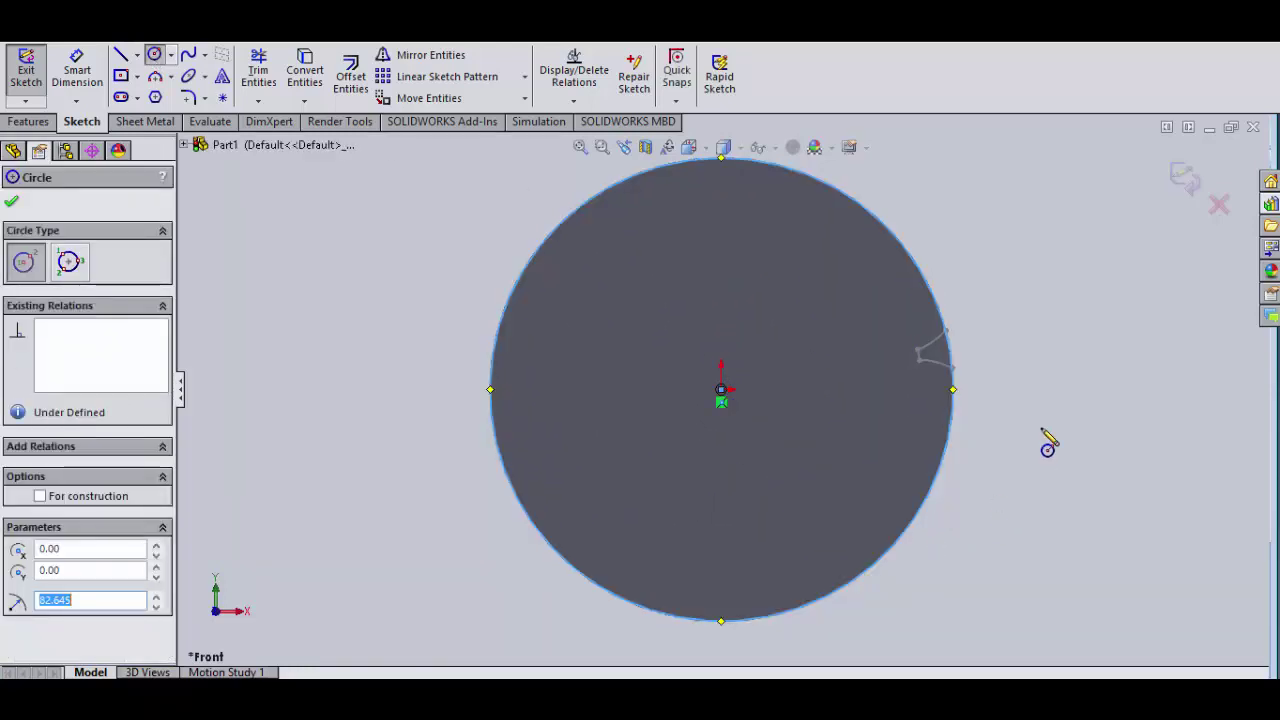
left_click(13, 201)
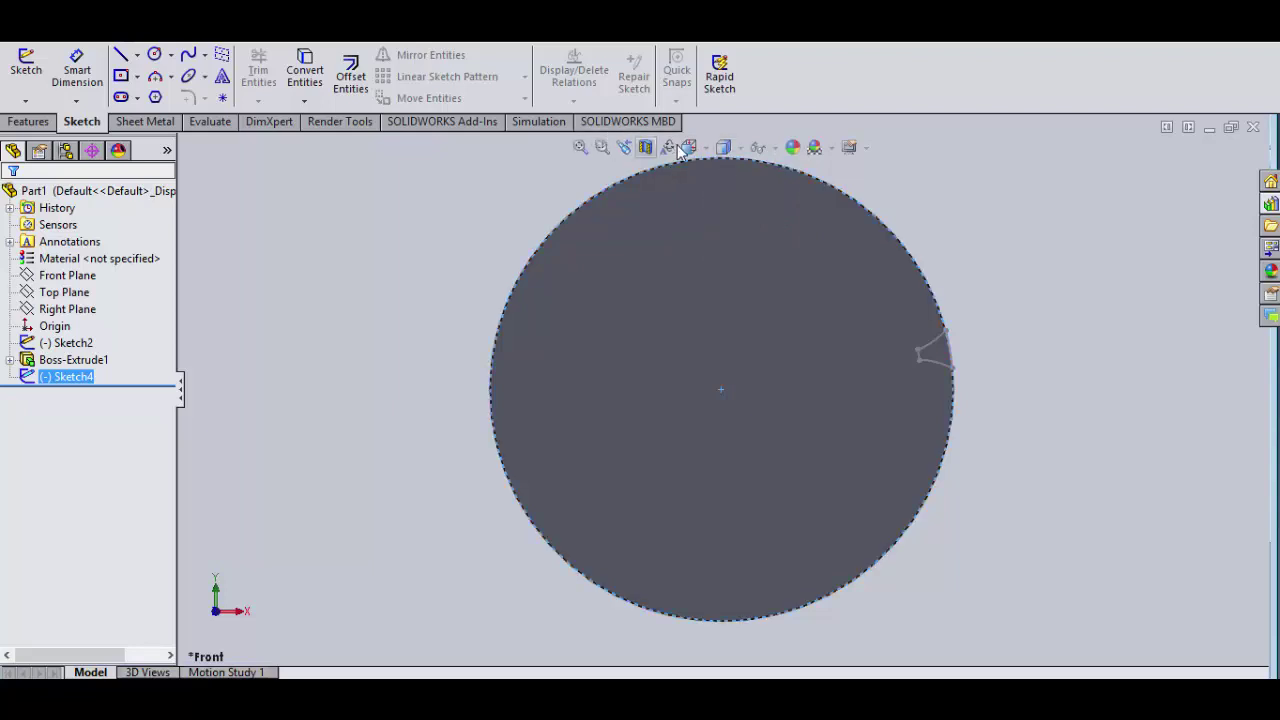
- Start a helix from the new circle, defined by height and pitch, with a height of 75 mm and reversed direction into the cylinder
mouse_move(688, 148)
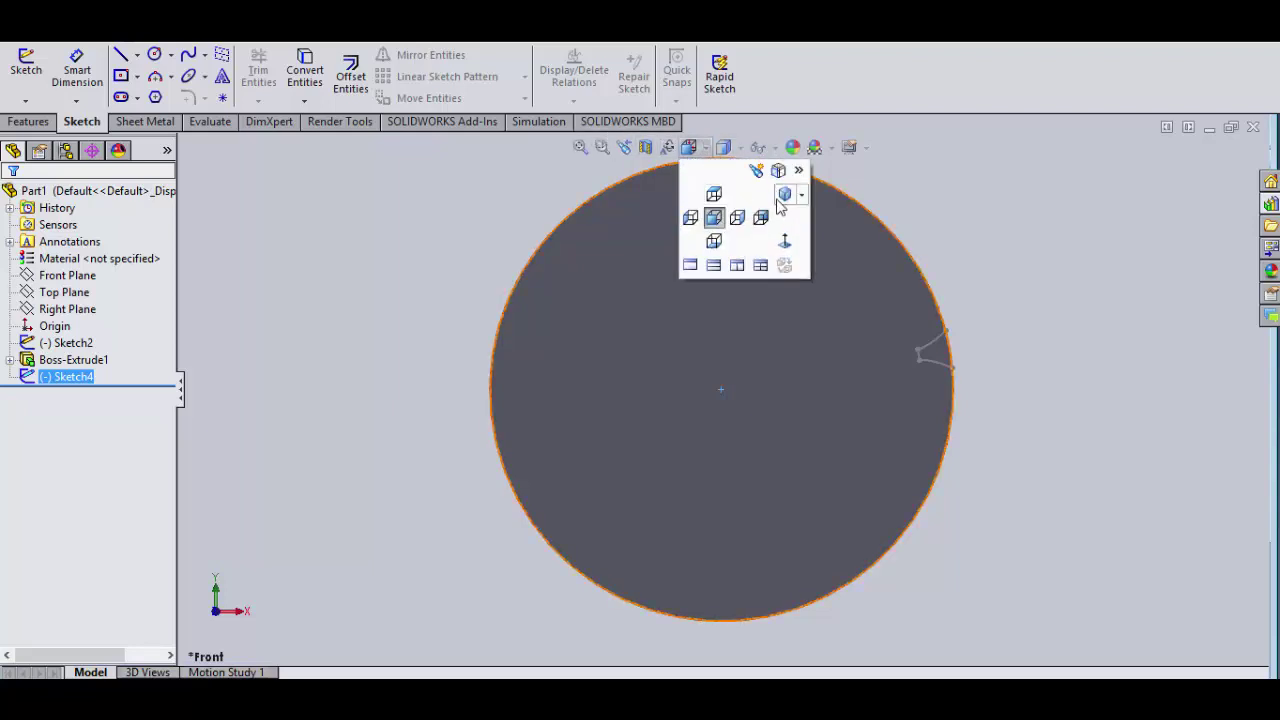
left_click(790, 200)
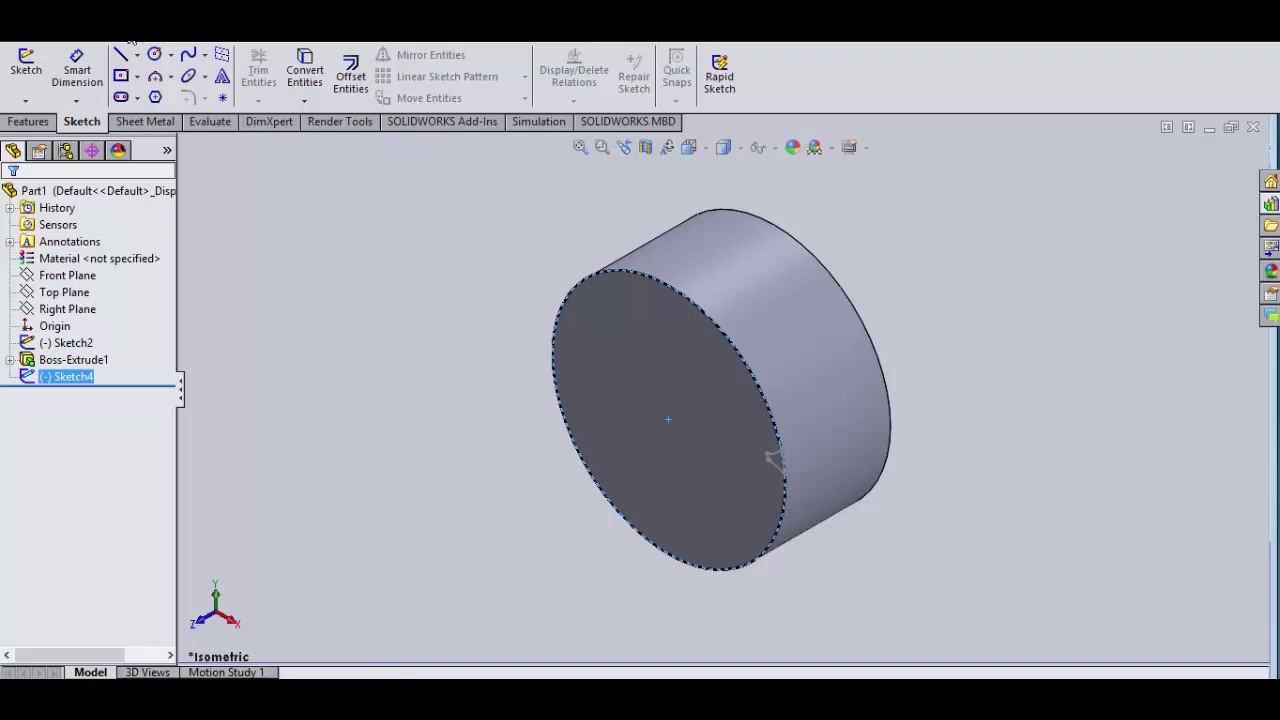
left_click(255, 42)
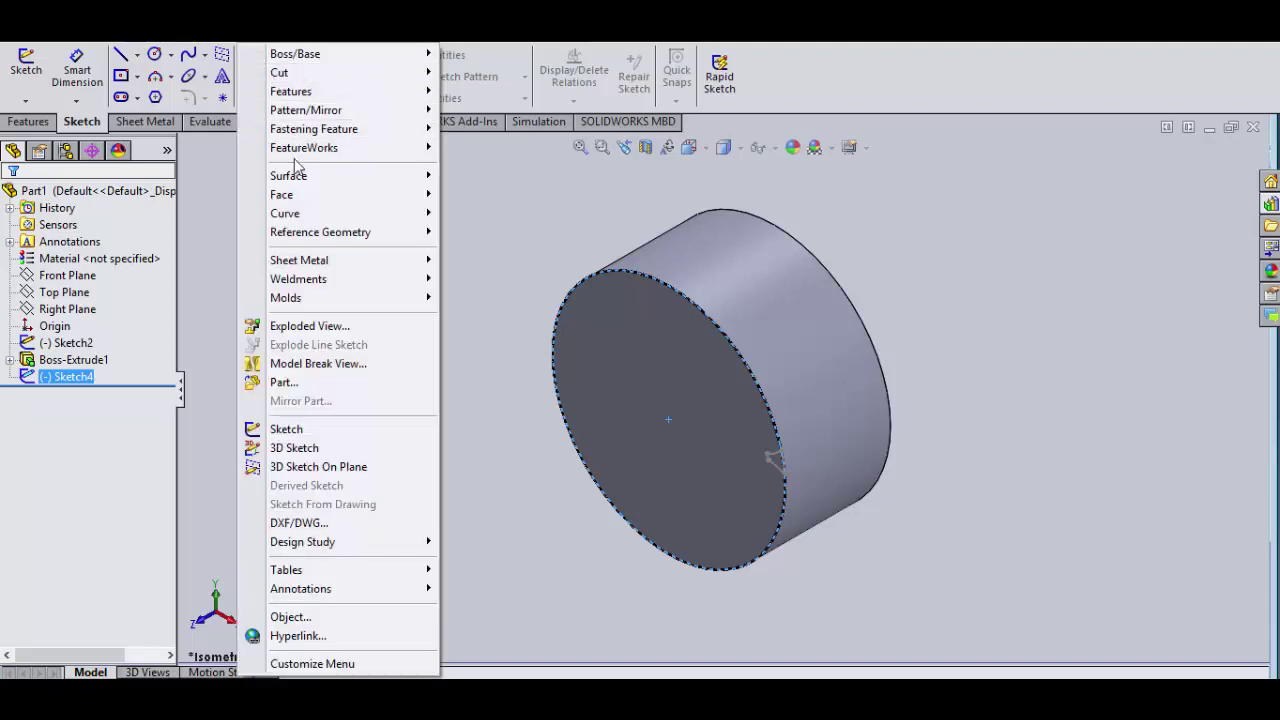
mouse_move(300, 213)
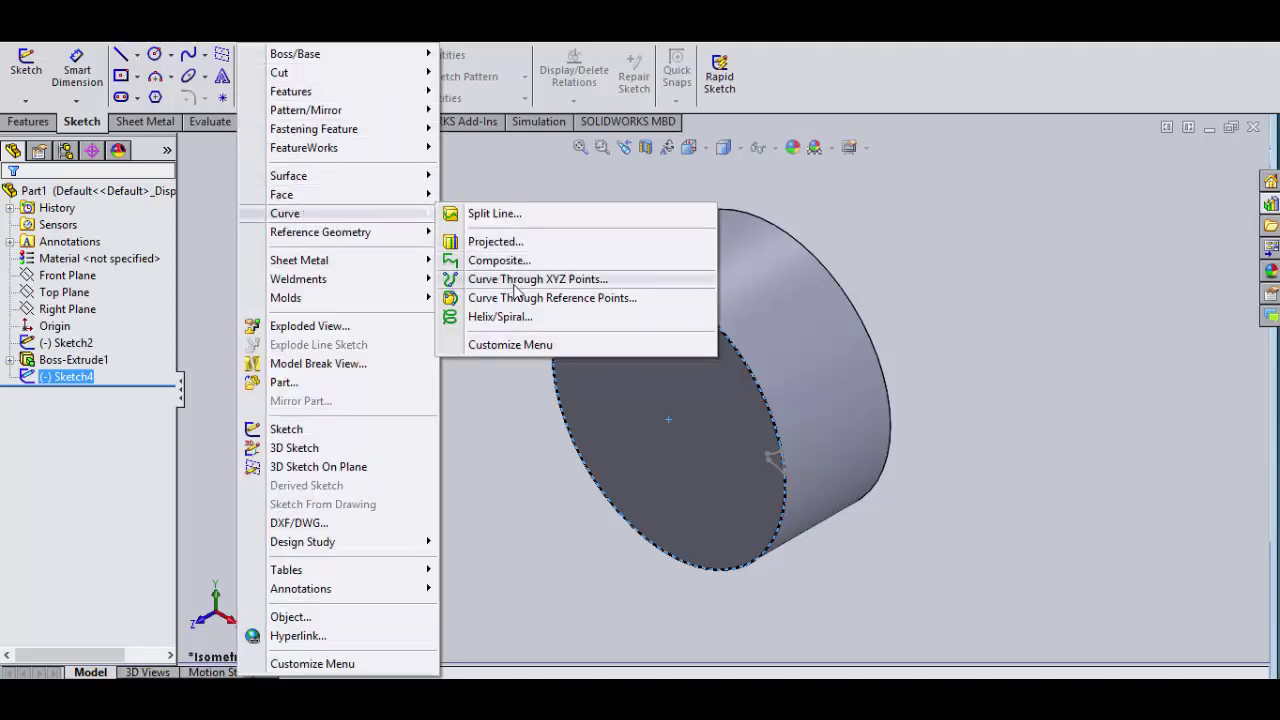
left_click(495, 316)
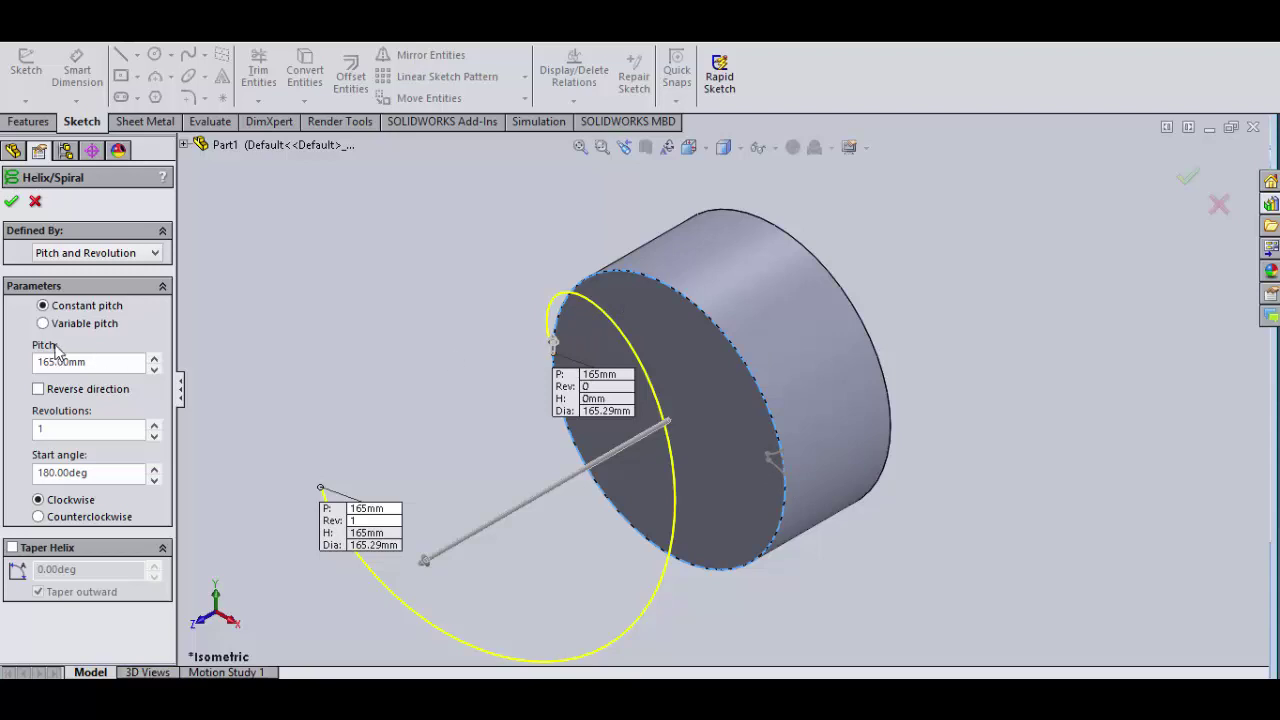
left_click(99, 257)
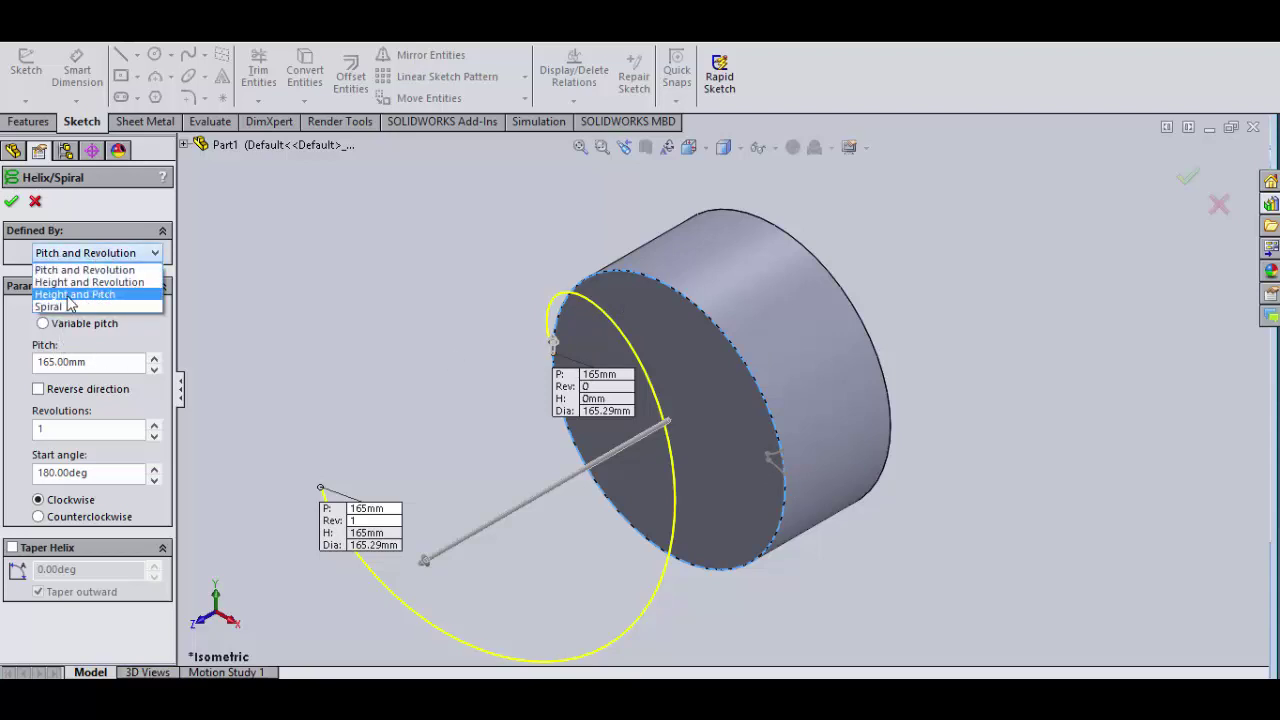
left_click(88, 296)
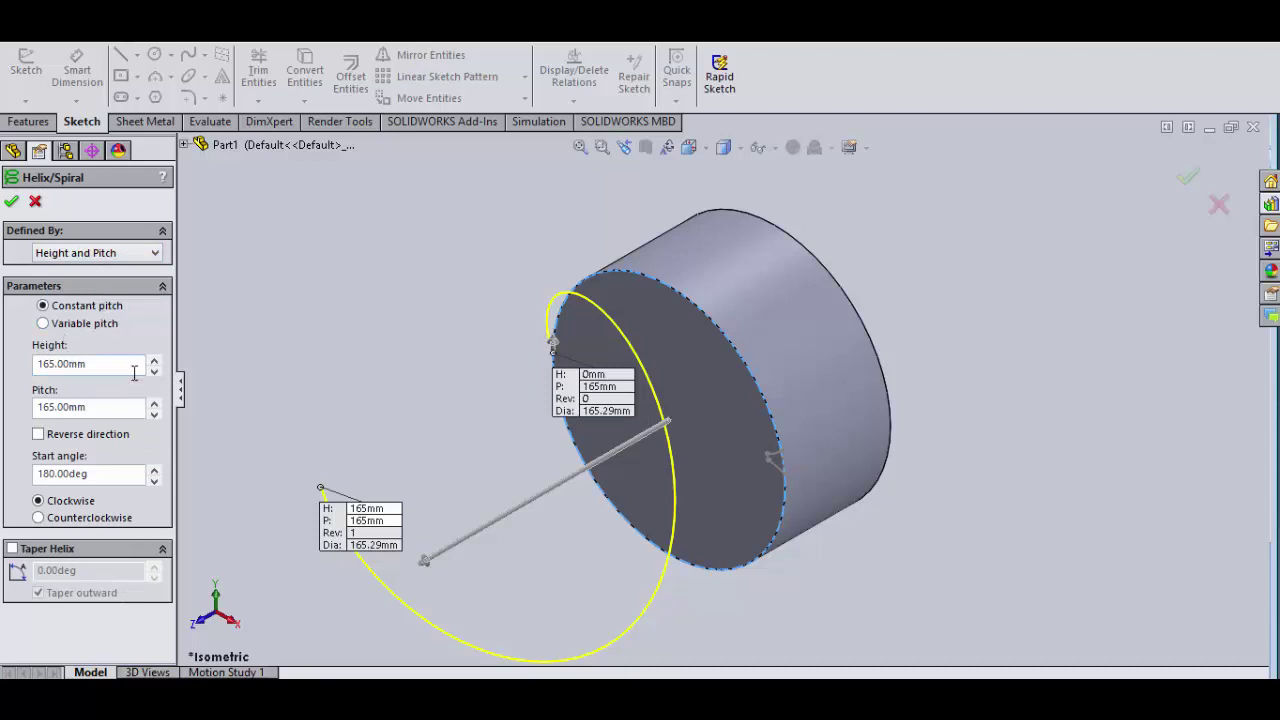
left_click_drag(103, 364, 5, 364)
type("75")
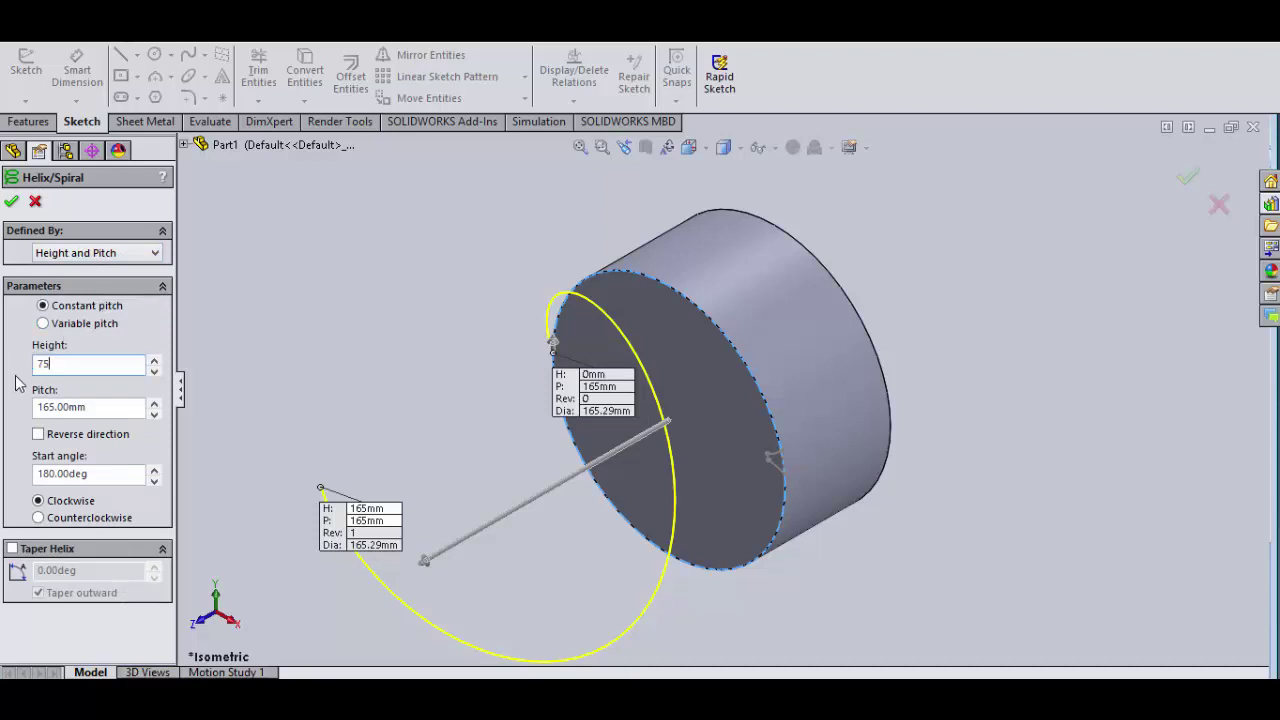
left_click(109, 412)
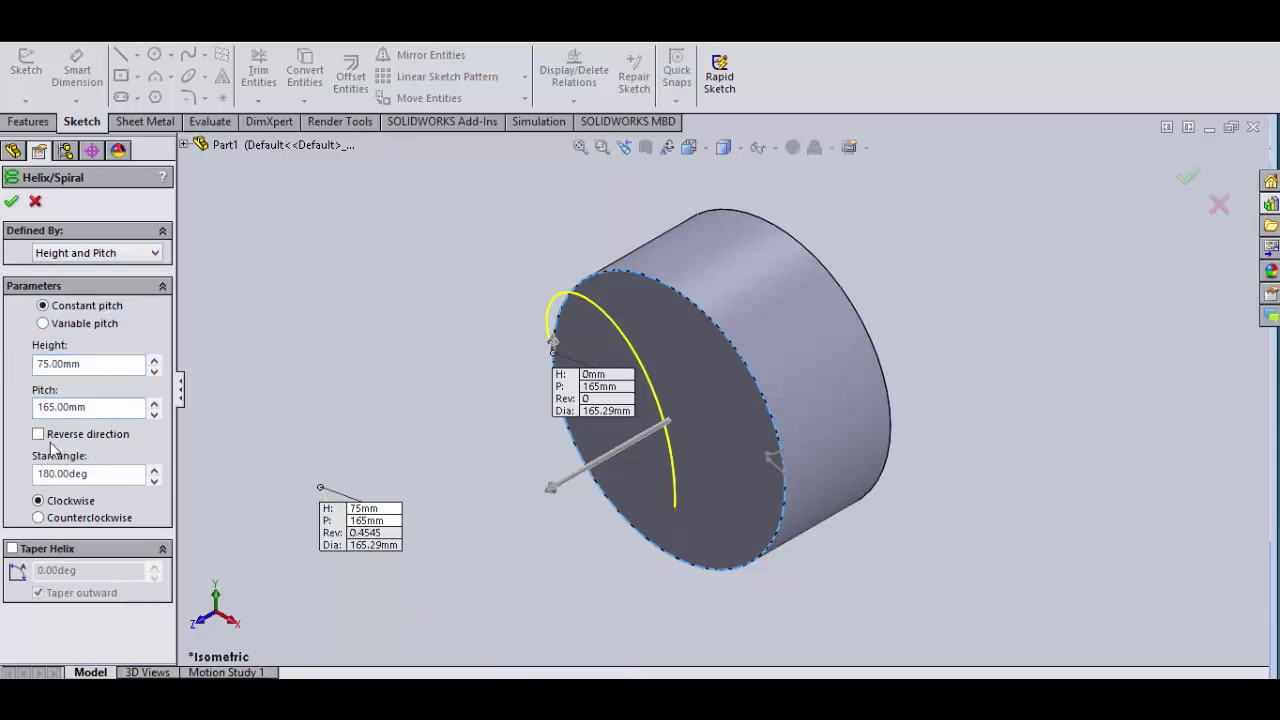
left_click(39, 436)
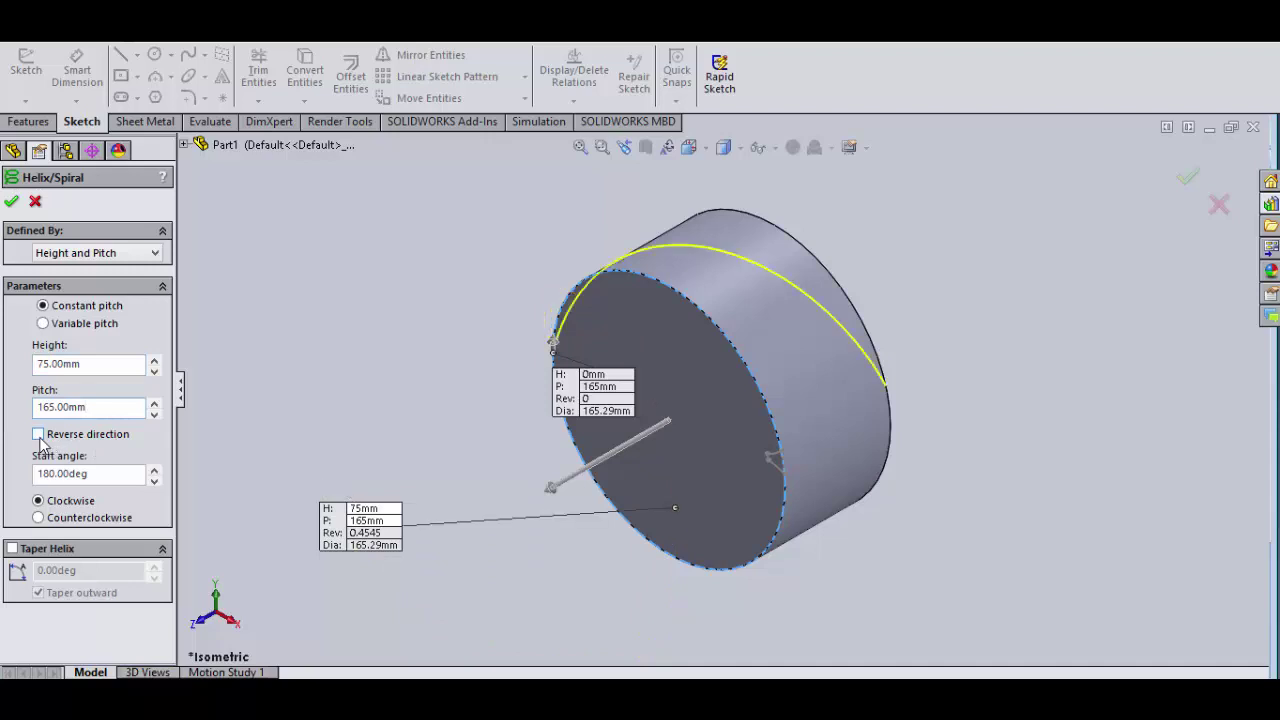
- Set the helix's start angle to 0 degrees
left_click(153, 470)
left_click(153, 470)
left_click(153, 470)
left_click(153, 470)
left_click_drag(88, 474, 3, 490)
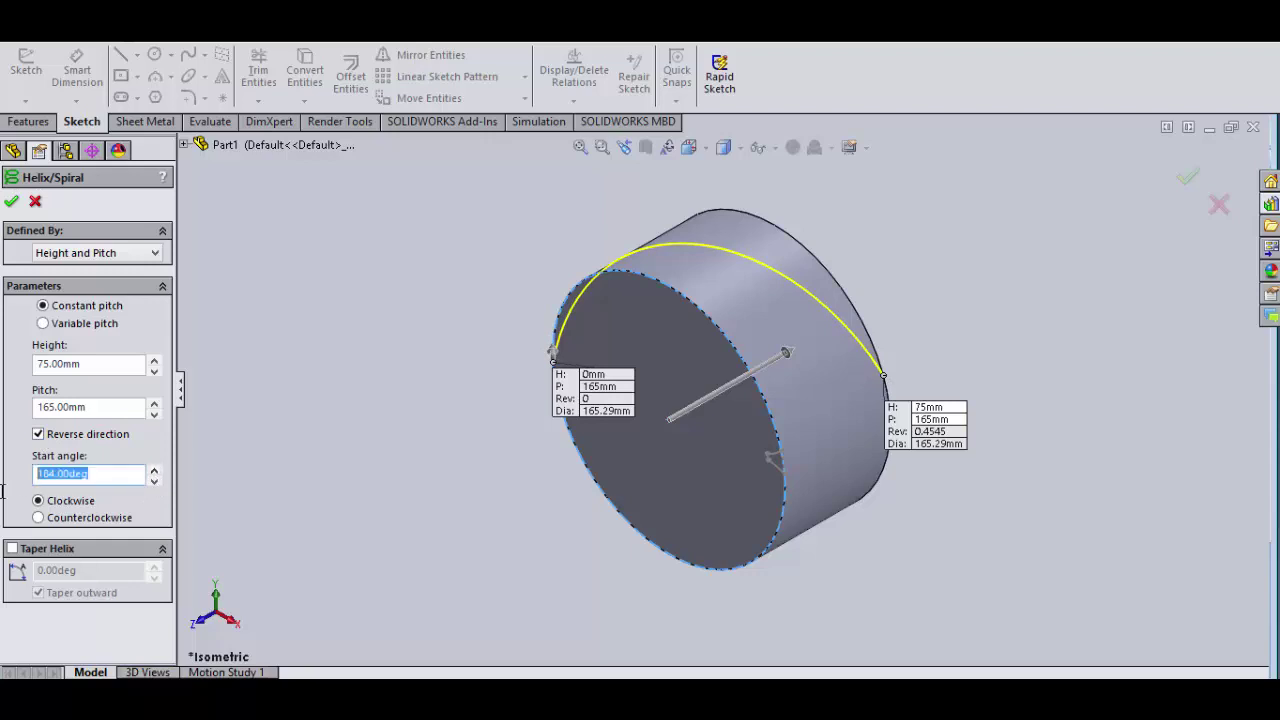
type("0")
left_click(91, 407)
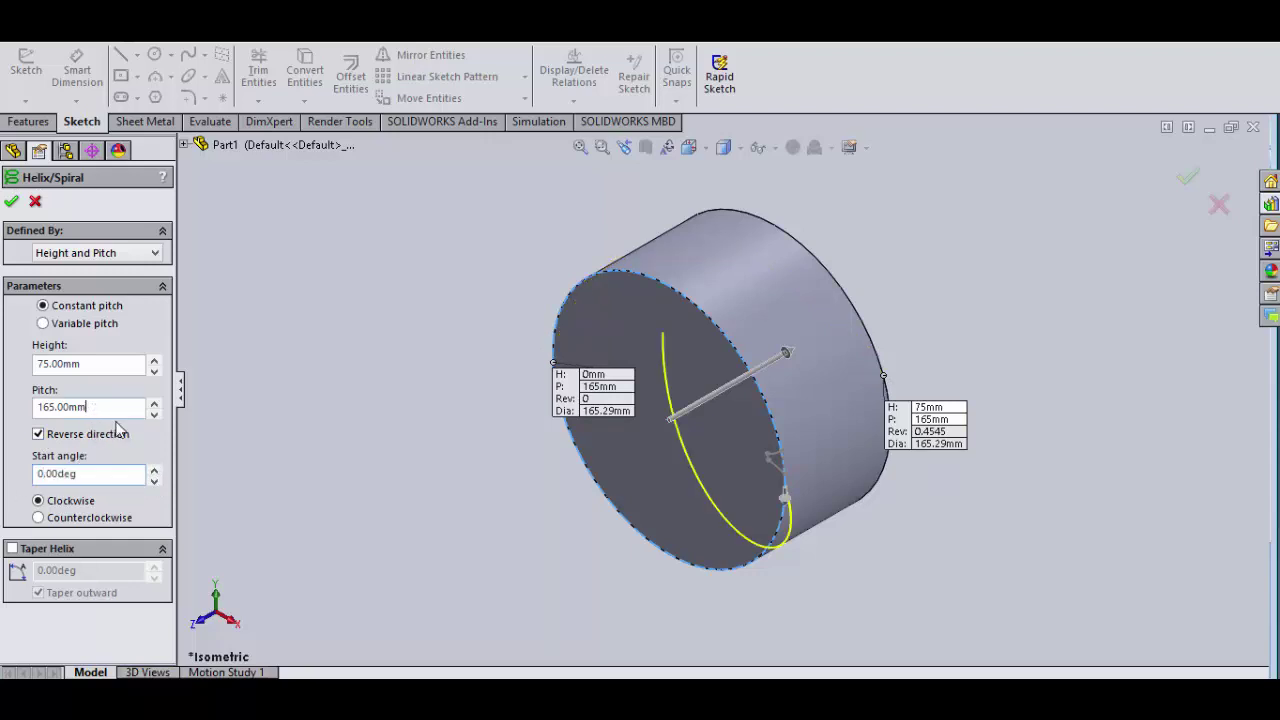
- Raise the helix's start angle to 5 degrees, bringing its start point close to the tooth gap's lower corner
scroll(788, 485, "down", 5)
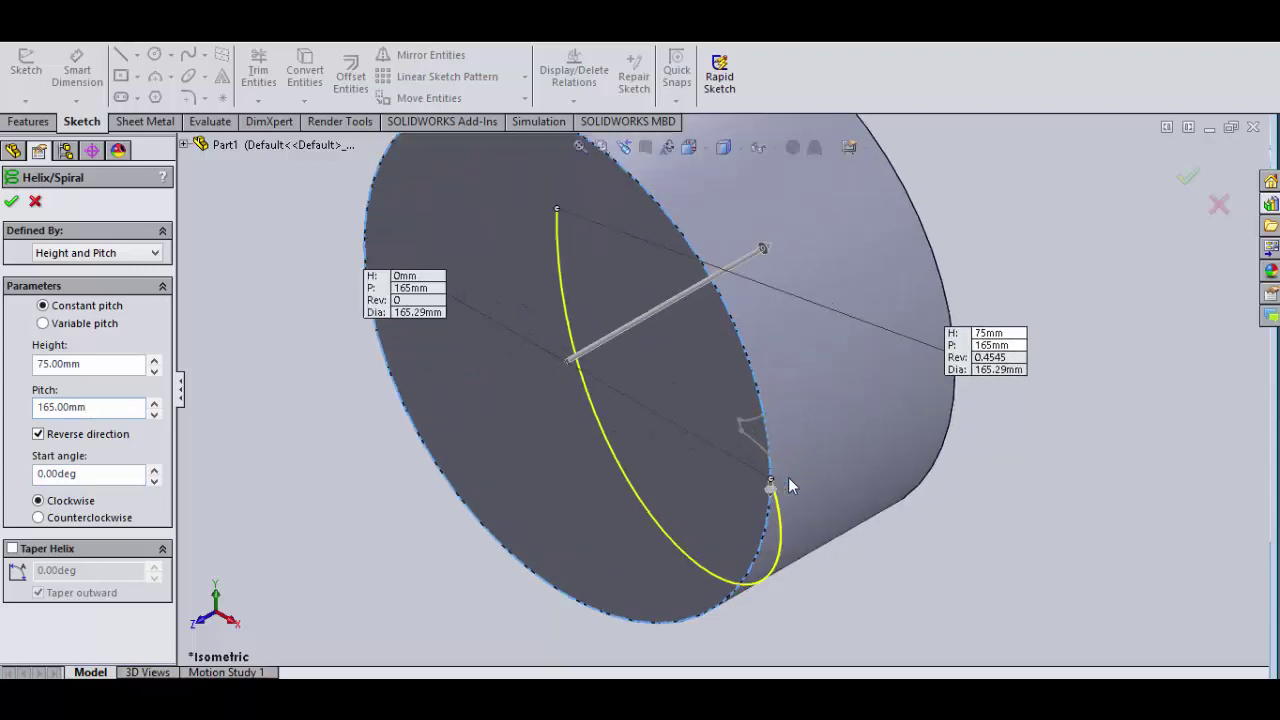
left_click(156, 471)
left_click(156, 471)
left_click(156, 471)
left_click(156, 471)
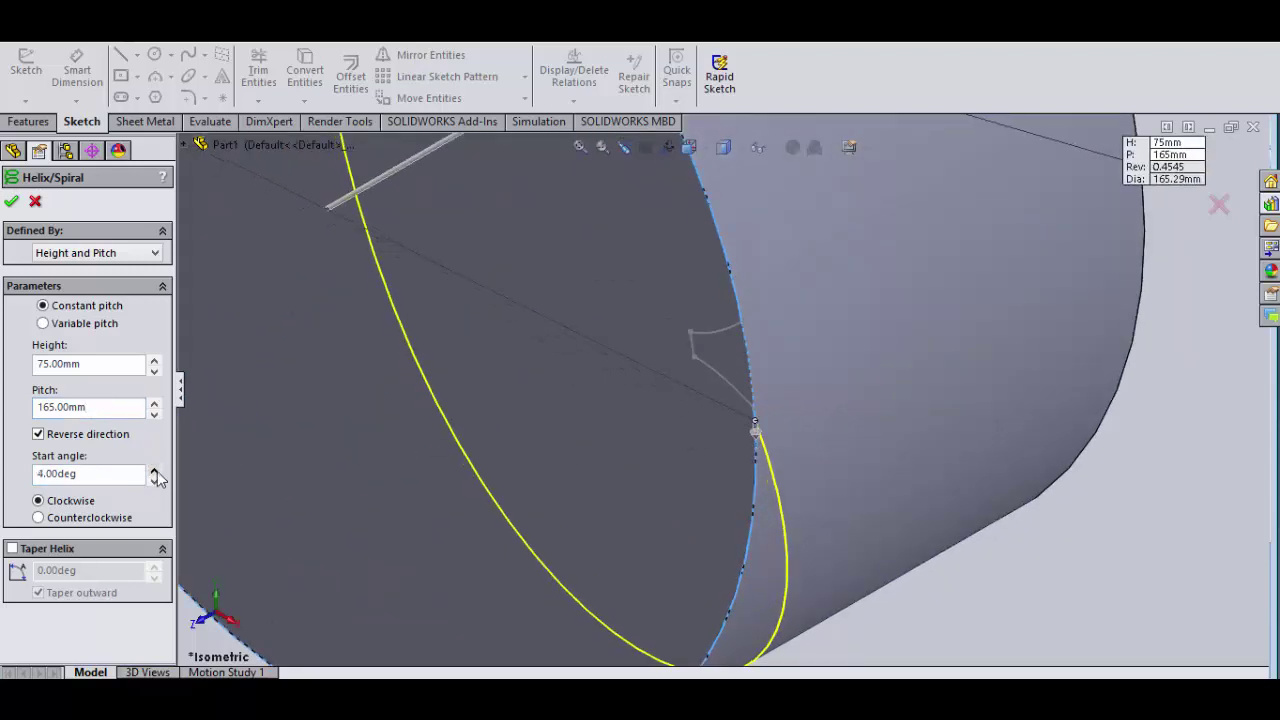
left_click(156, 471)
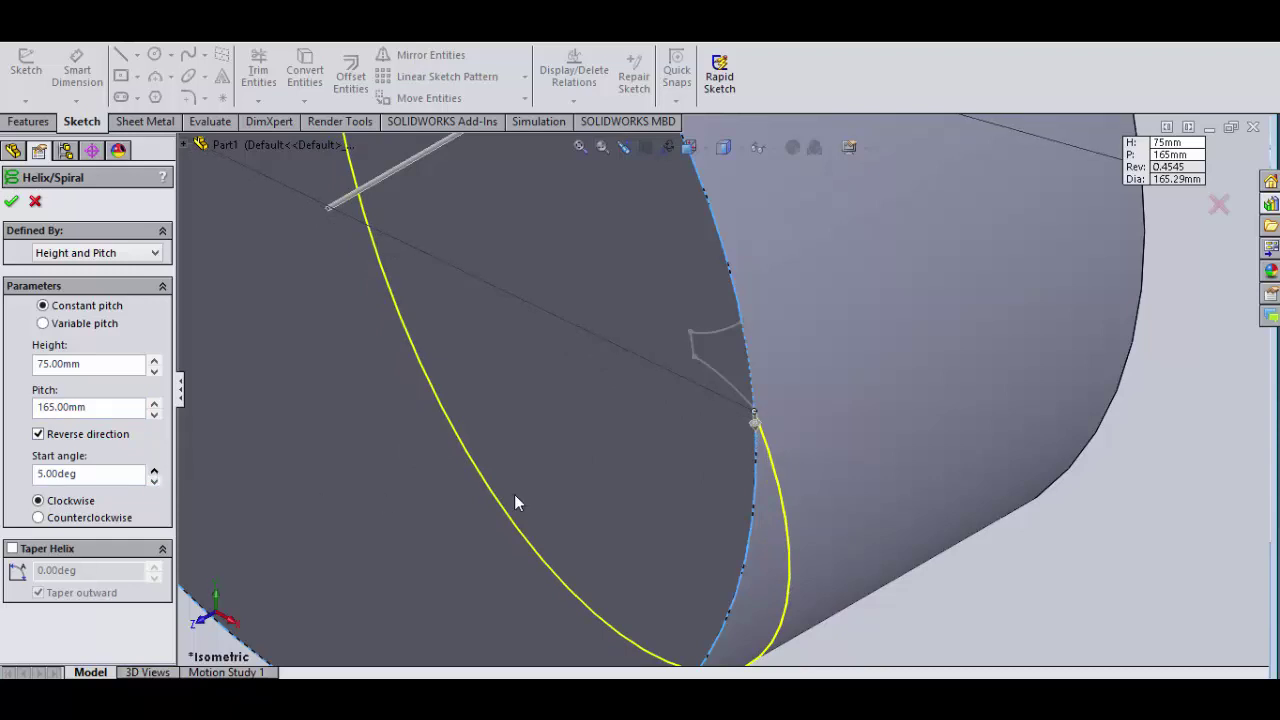
- Fine-tune the helix's start angle to 5.50 degrees so it begins at the tooth gap's lower outer corner
scroll(592, 470, "down", 3)
left_click(690, 150)
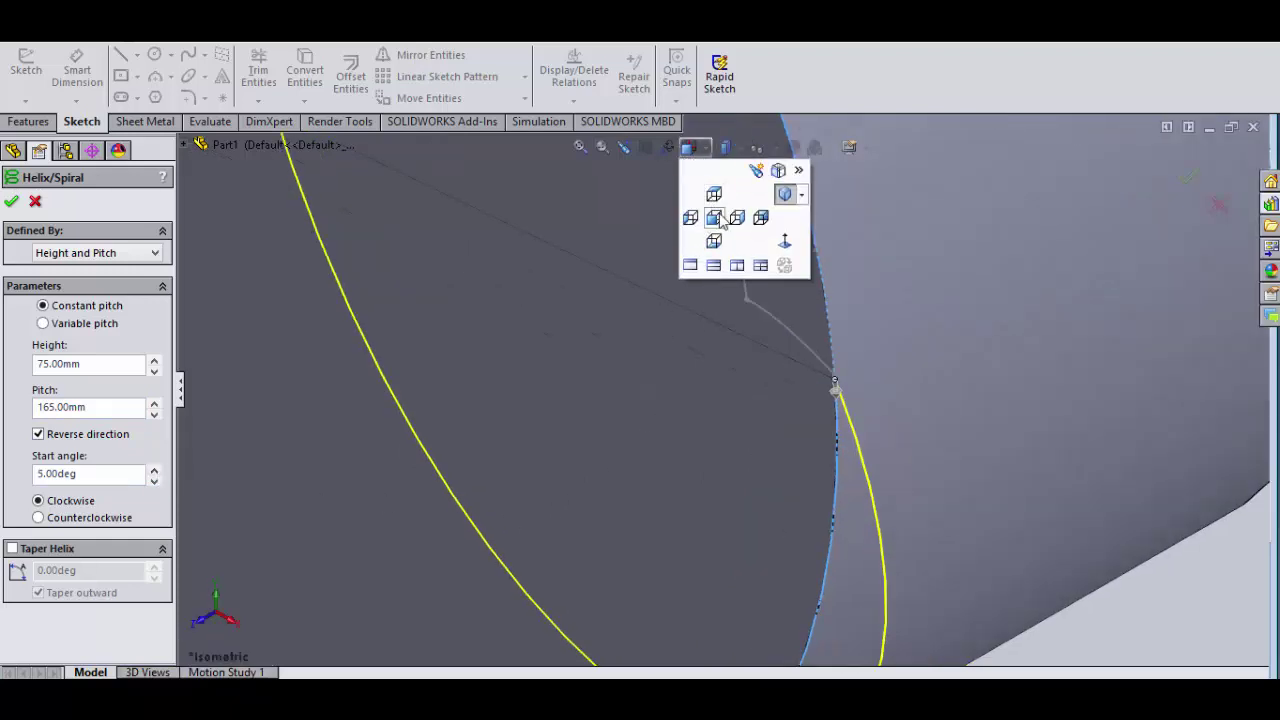
left_click(740, 245)
middle_click_drag(968, 453, 930, 430)
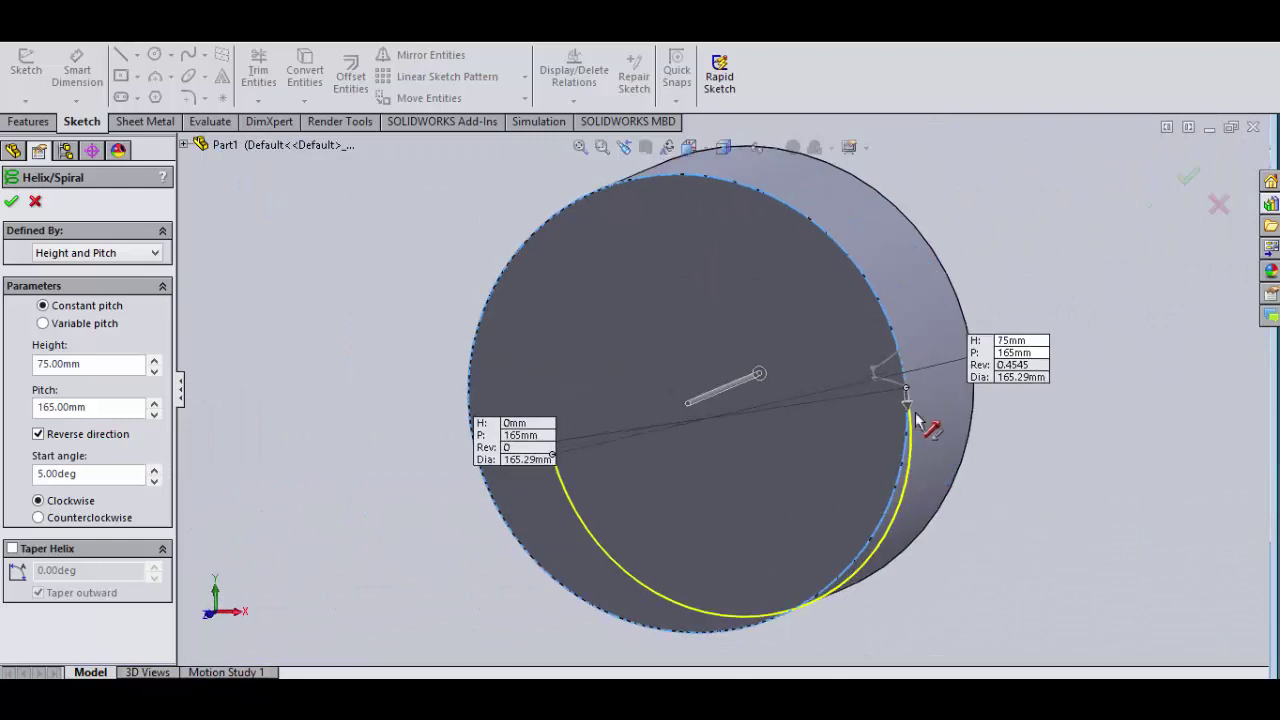
scroll(767, 400, "down", 8)
middle_click_drag(934, 363, 893, 310)
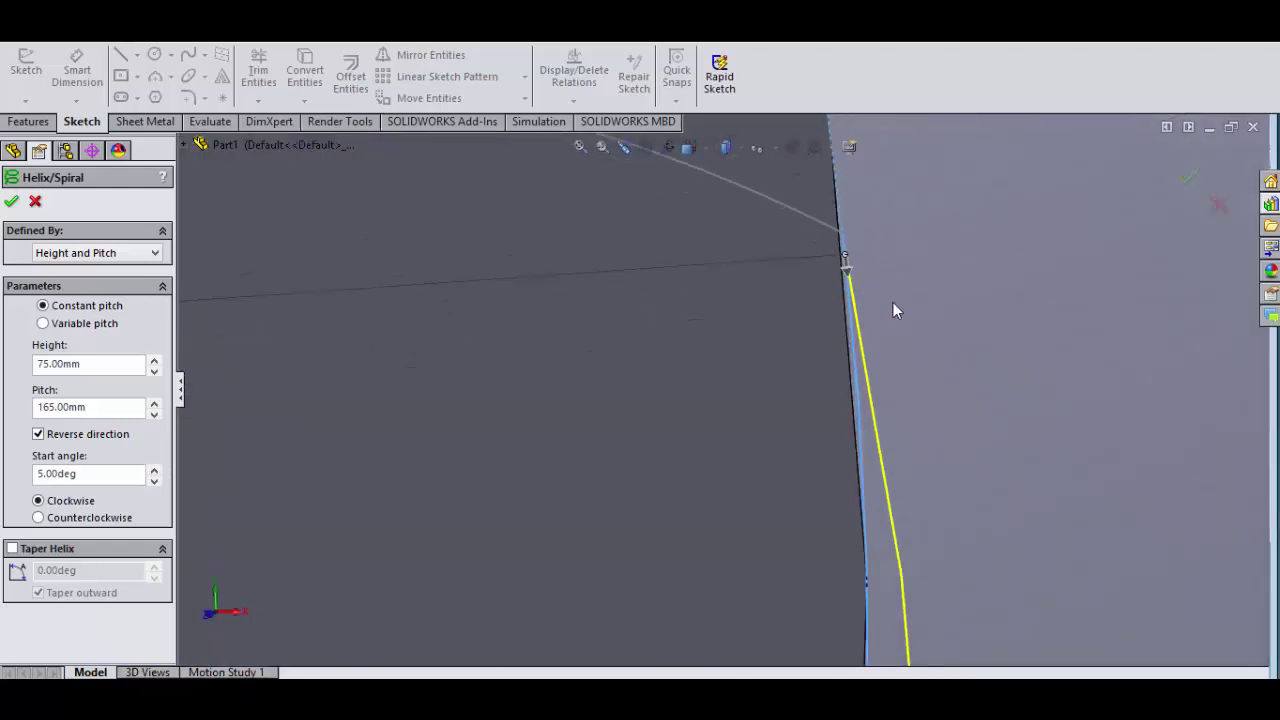
left_click(155, 480)
left_click(93, 406)
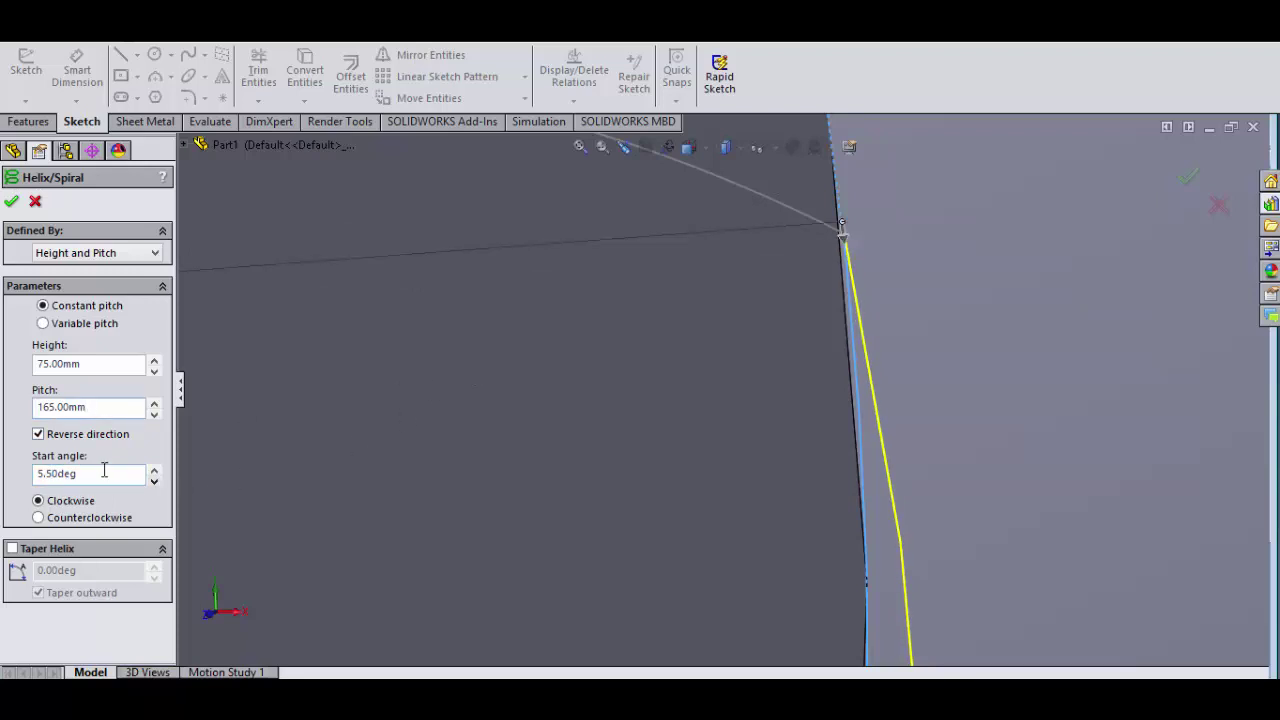
- Check the helix from the right side, set its pitch to 2500 mm, and create the helix
left_click(580, 148)
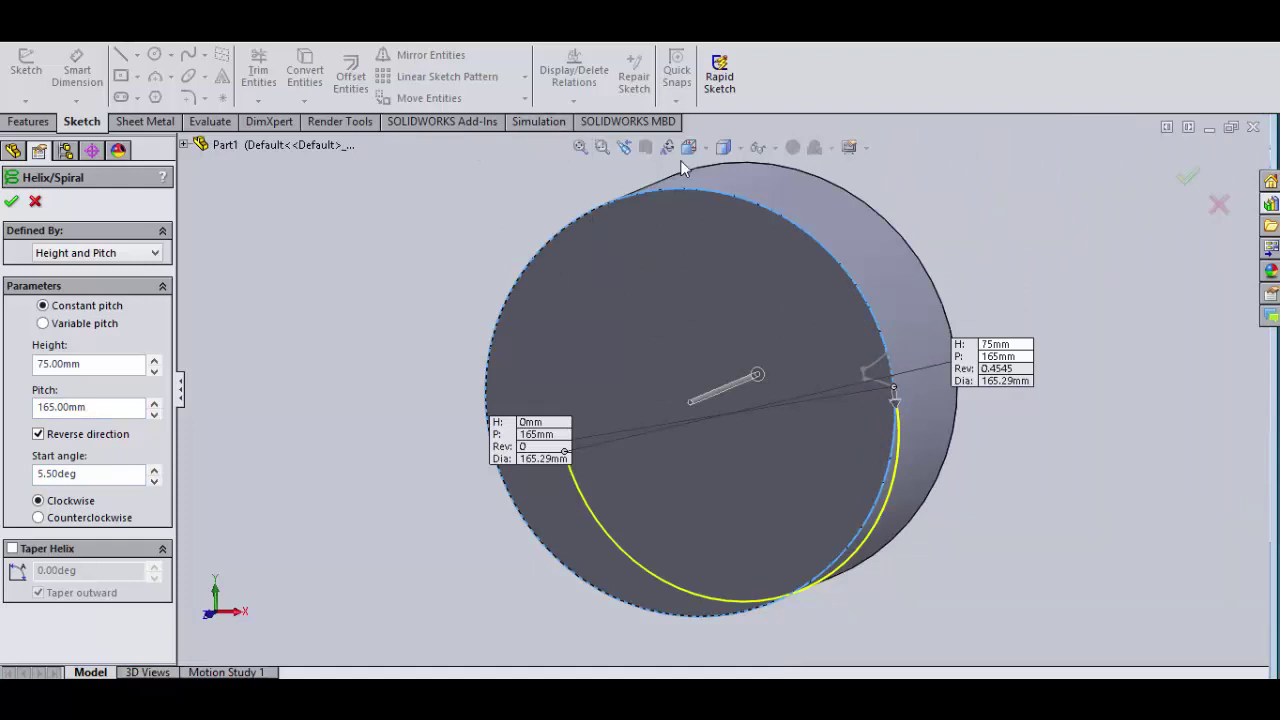
left_click(742, 212)
key("ctrl+4")
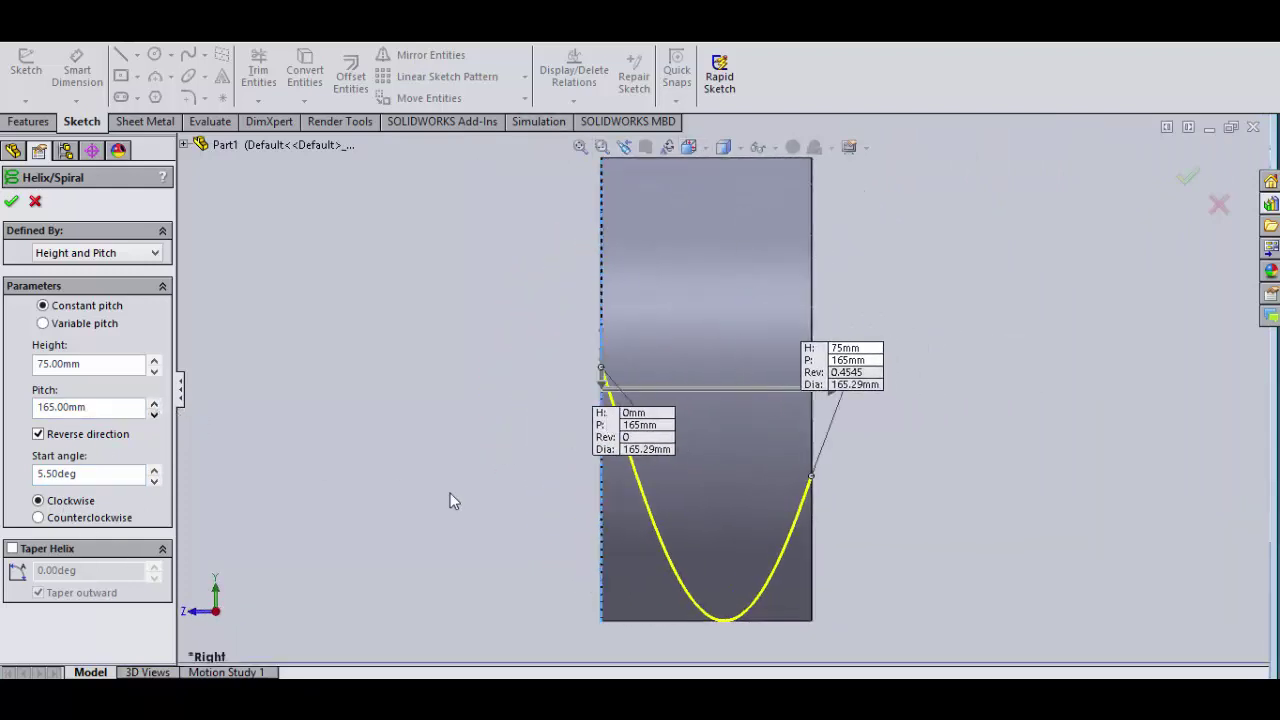
left_click_drag(154, 404, 4, 405)
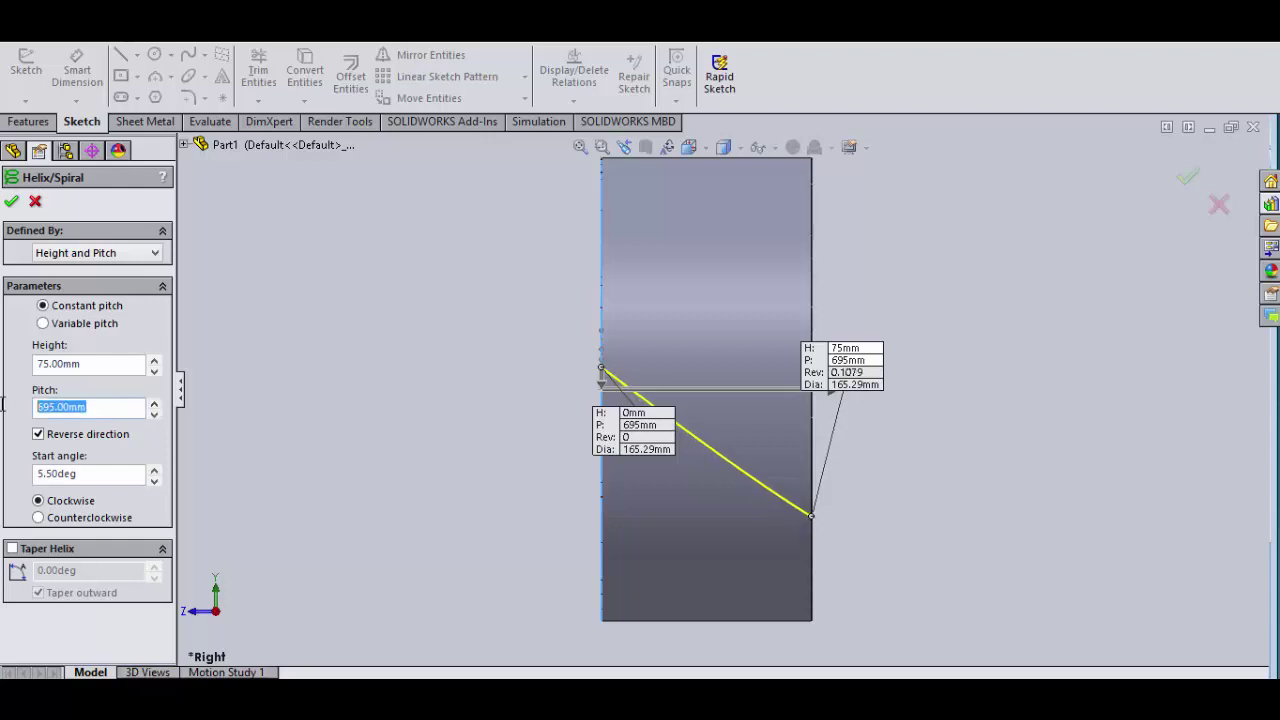
type("2500")
key("Return")
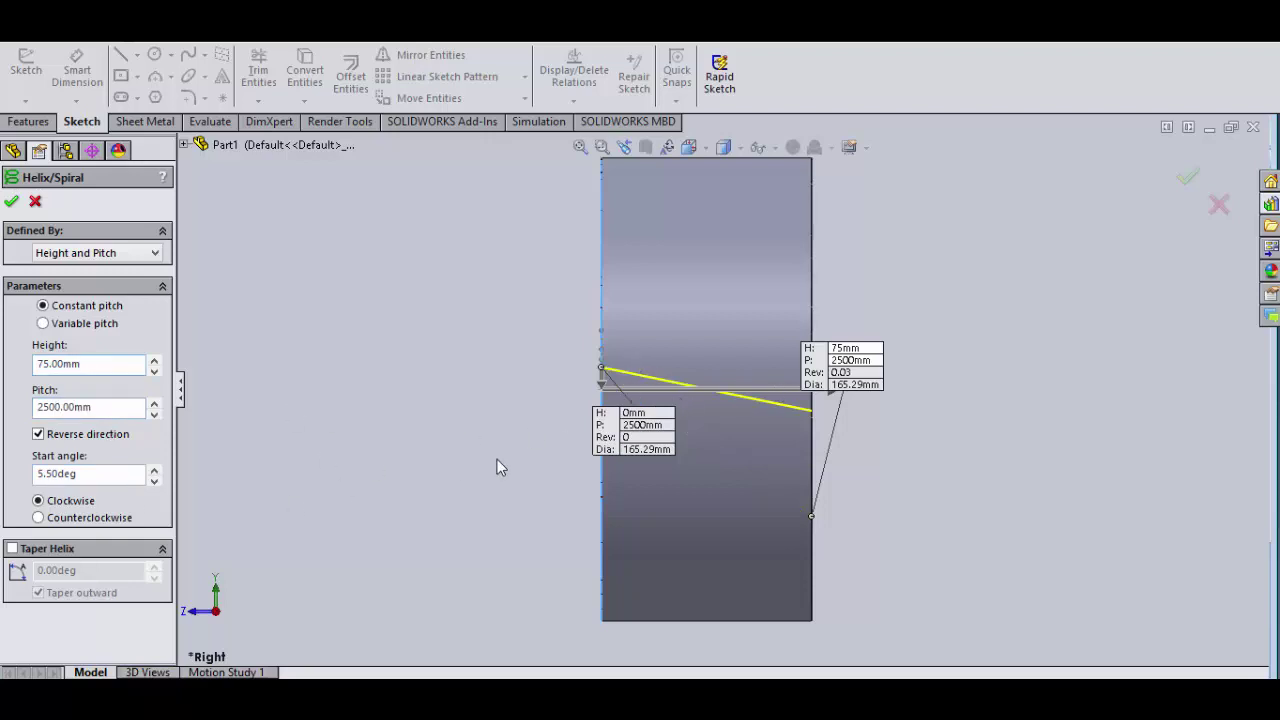
middle_click_drag(561, 472, 600, 503)
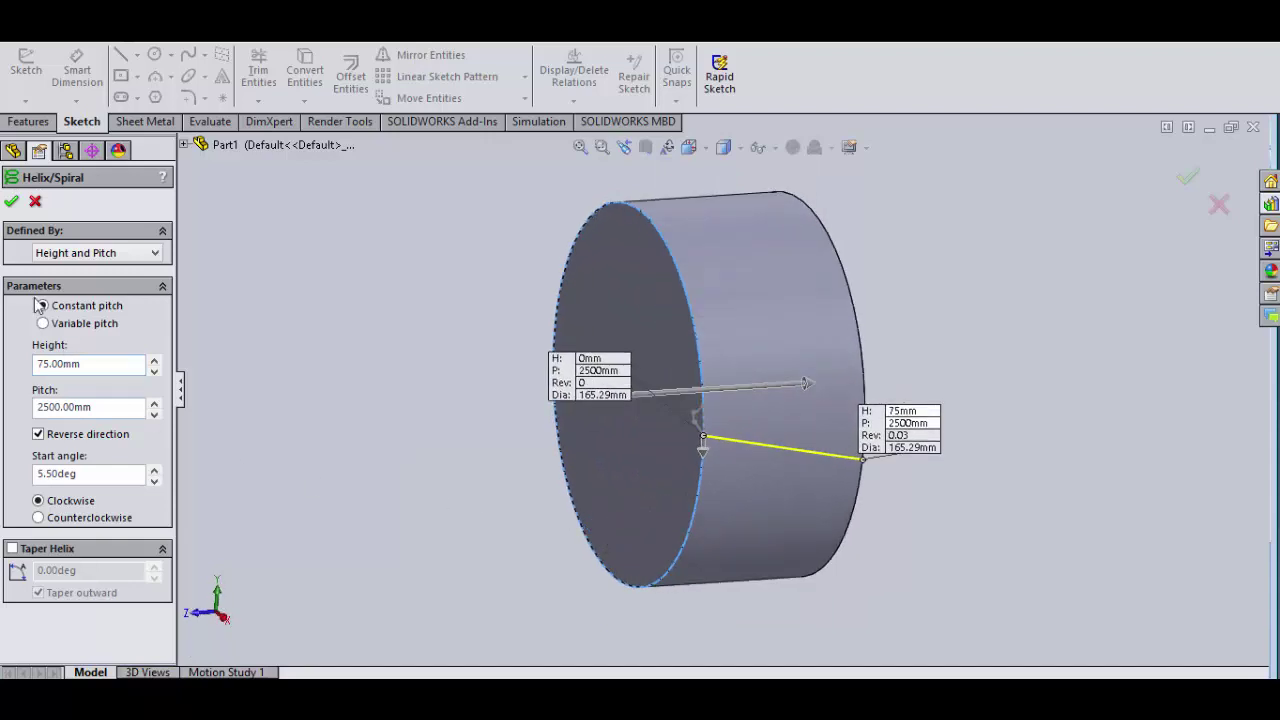
left_click(14, 201)
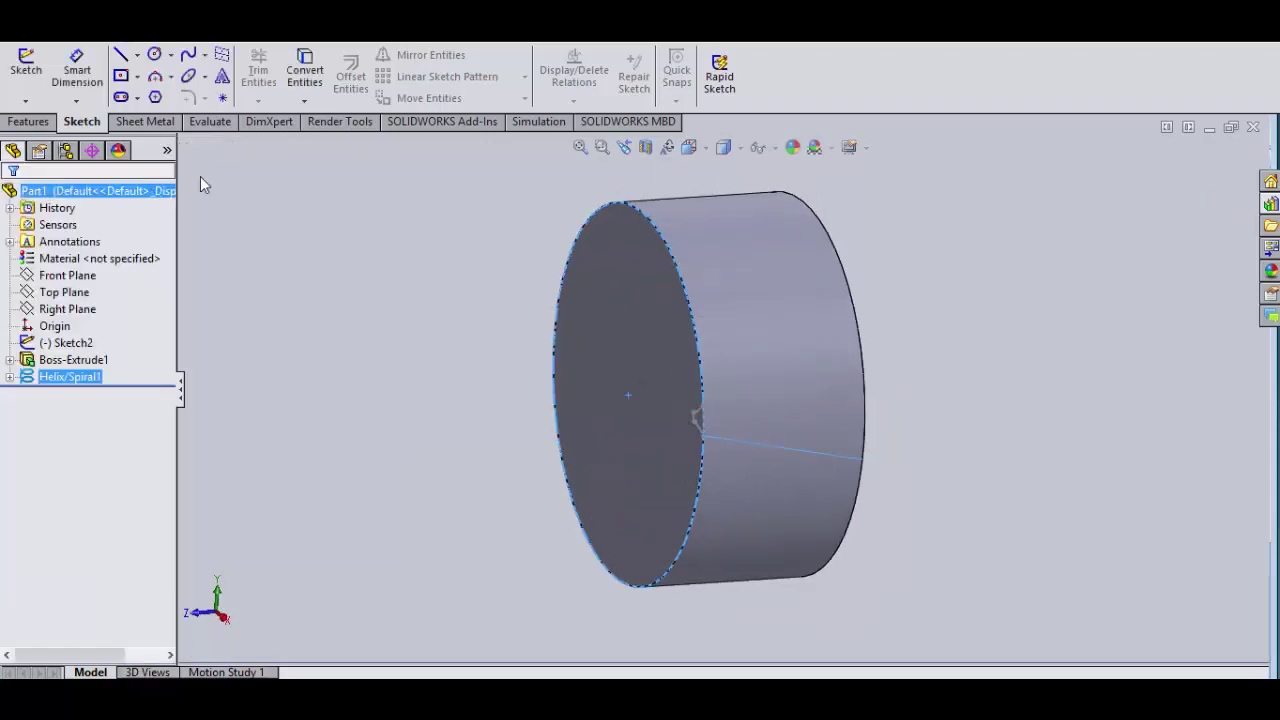
- Measure the distance between the helix's two endpoints, viewed from the right side
left_click(210, 121)
left_click(77, 70)
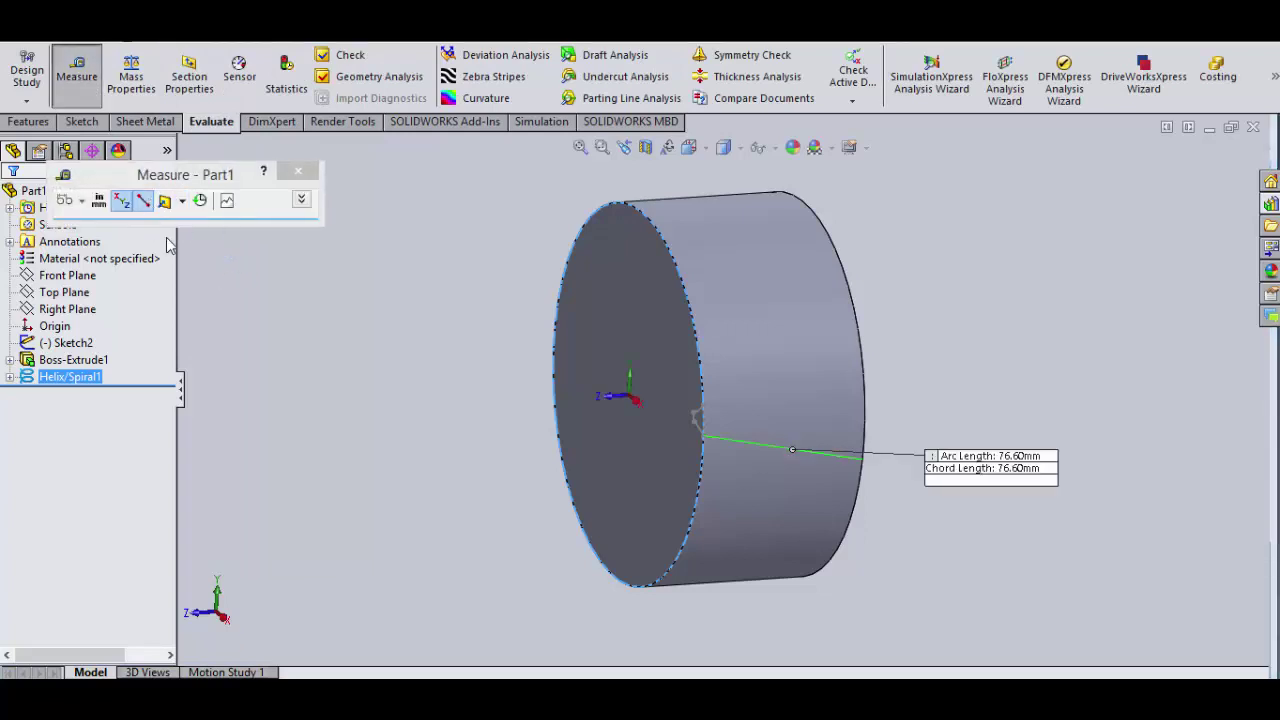
left_click(862, 459)
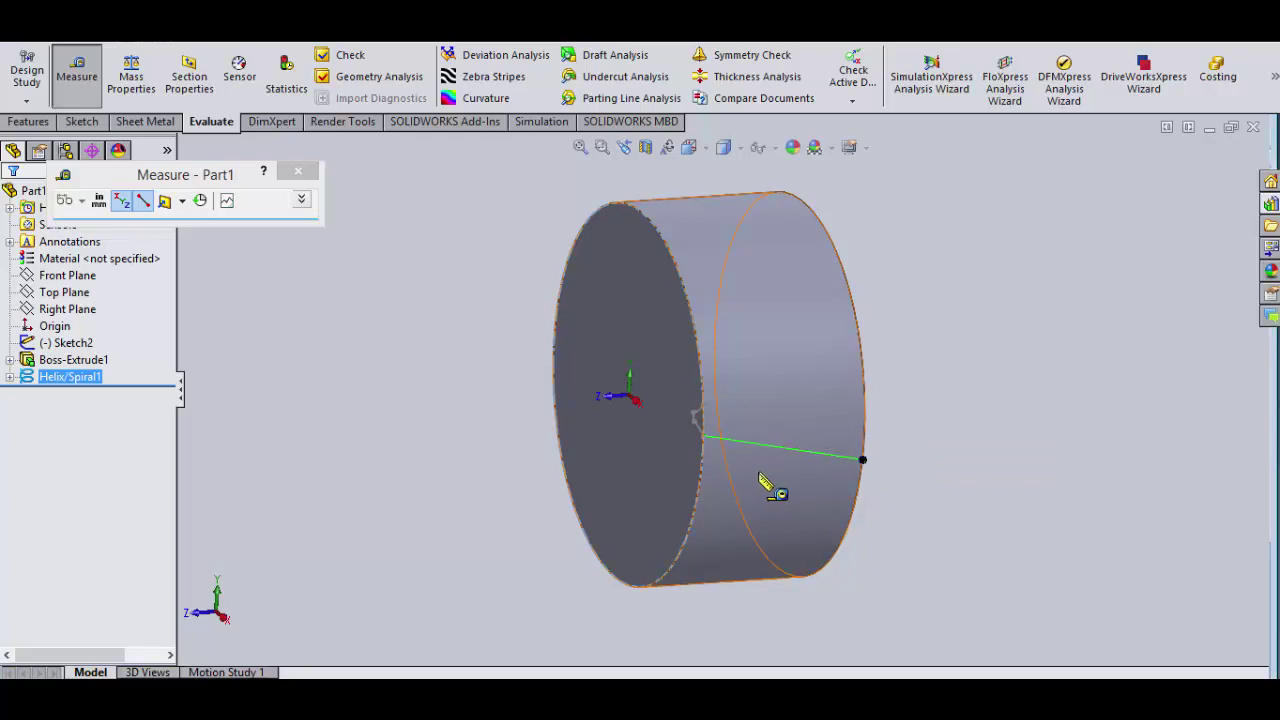
left_click(703, 437)
key("ctrl+4")
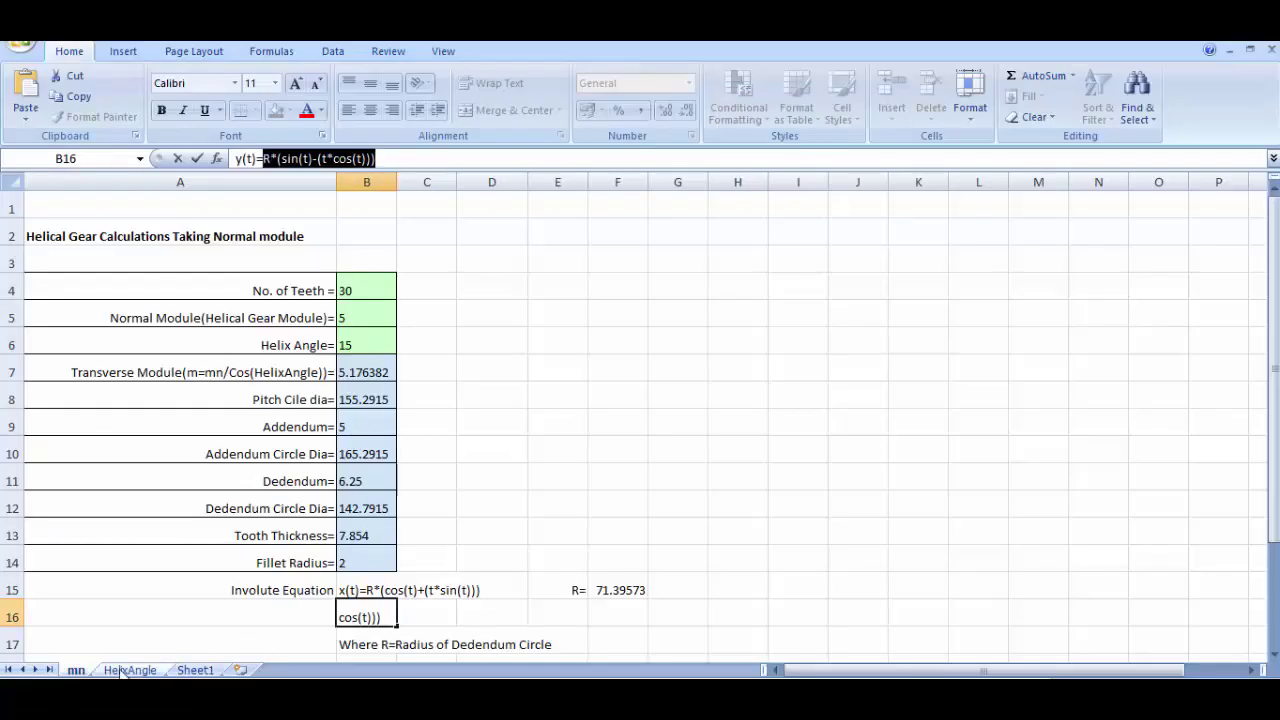
- Switch to the Excel gear workbook and enter 15.56 as dy on the HelixAngle sheet to calculate the helix angle
left_click(129, 670)
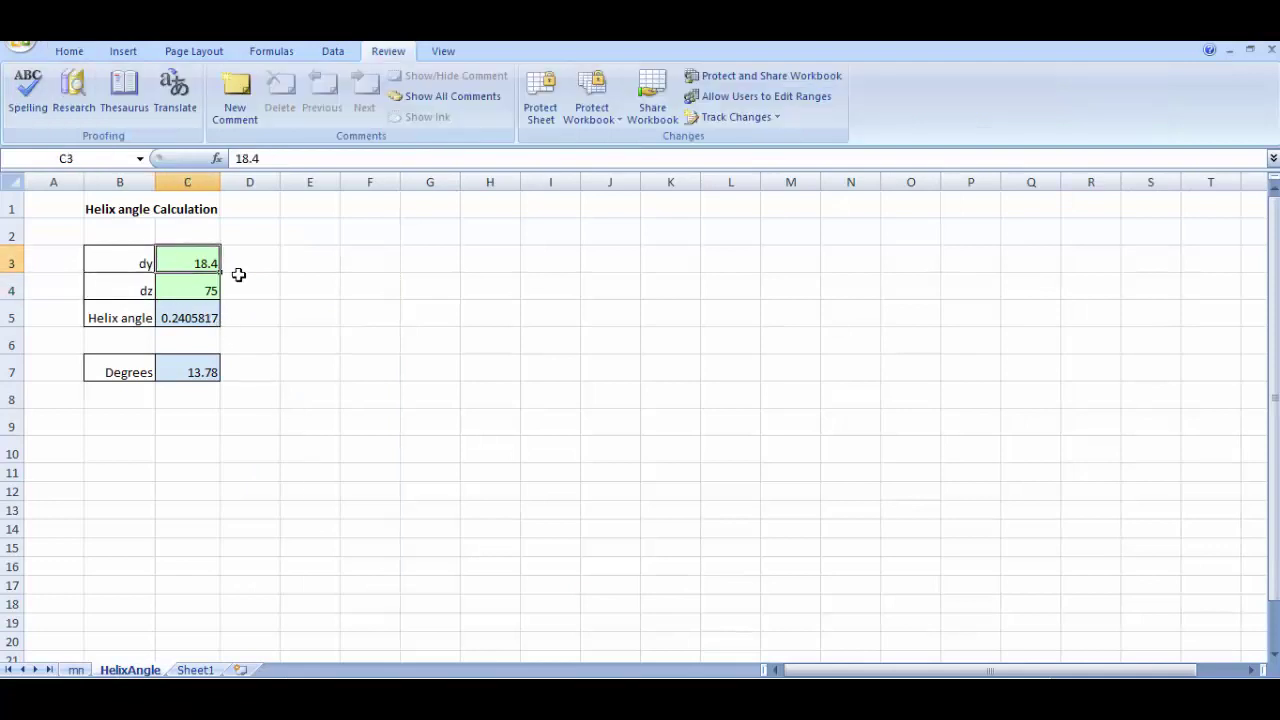
type("1")
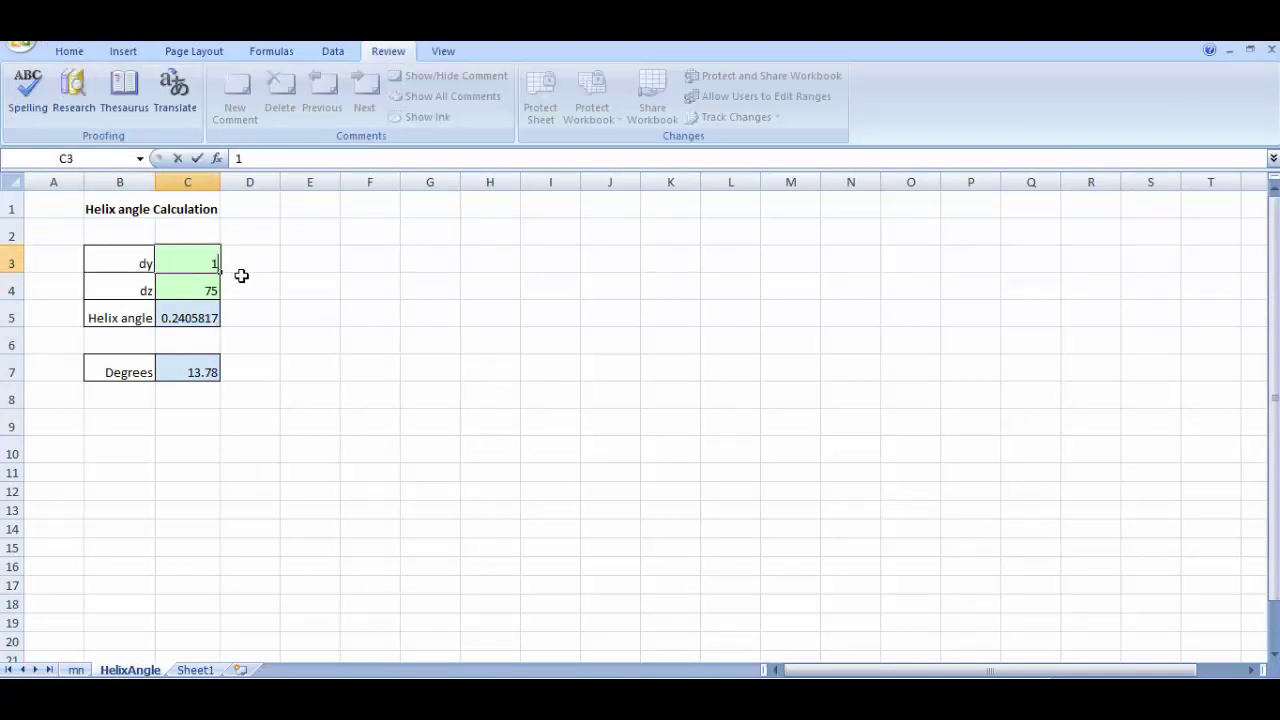
type("5.56")
key("Return")
left_click(250, 373)
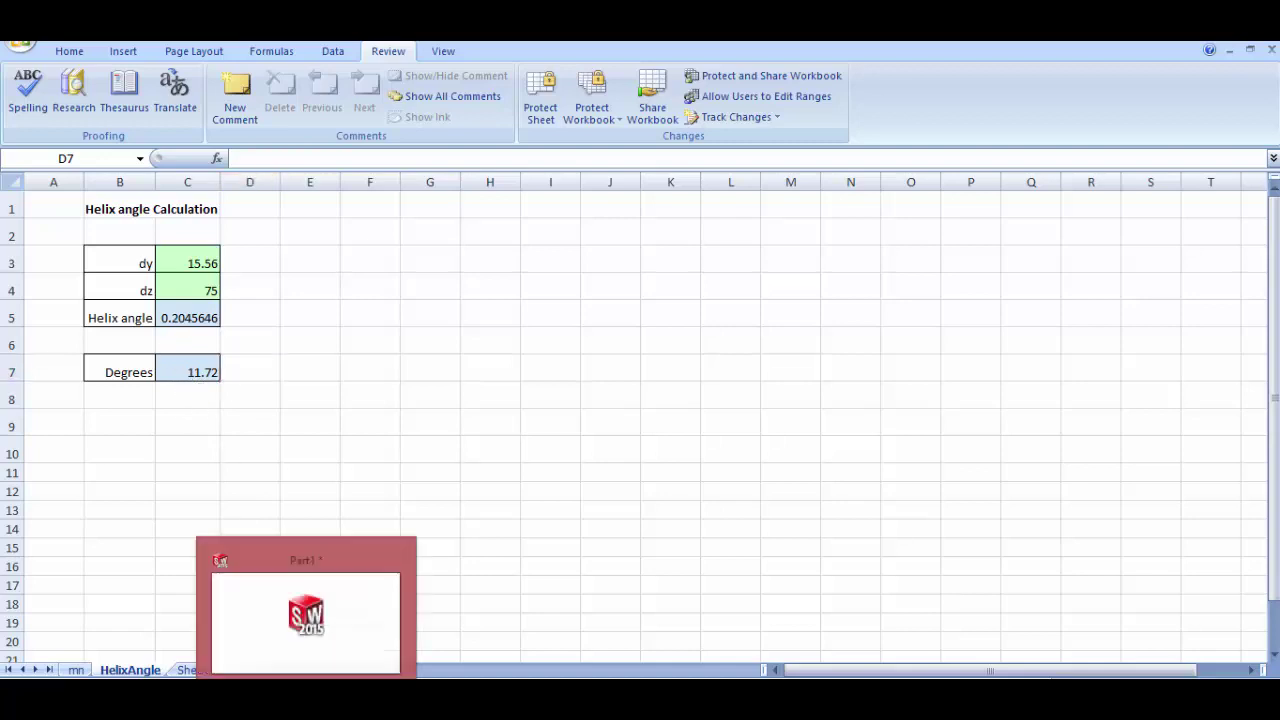
- Switch back to SOLIDWORKS and clear the measurement between the helix's endpoints
left_click(306, 612)
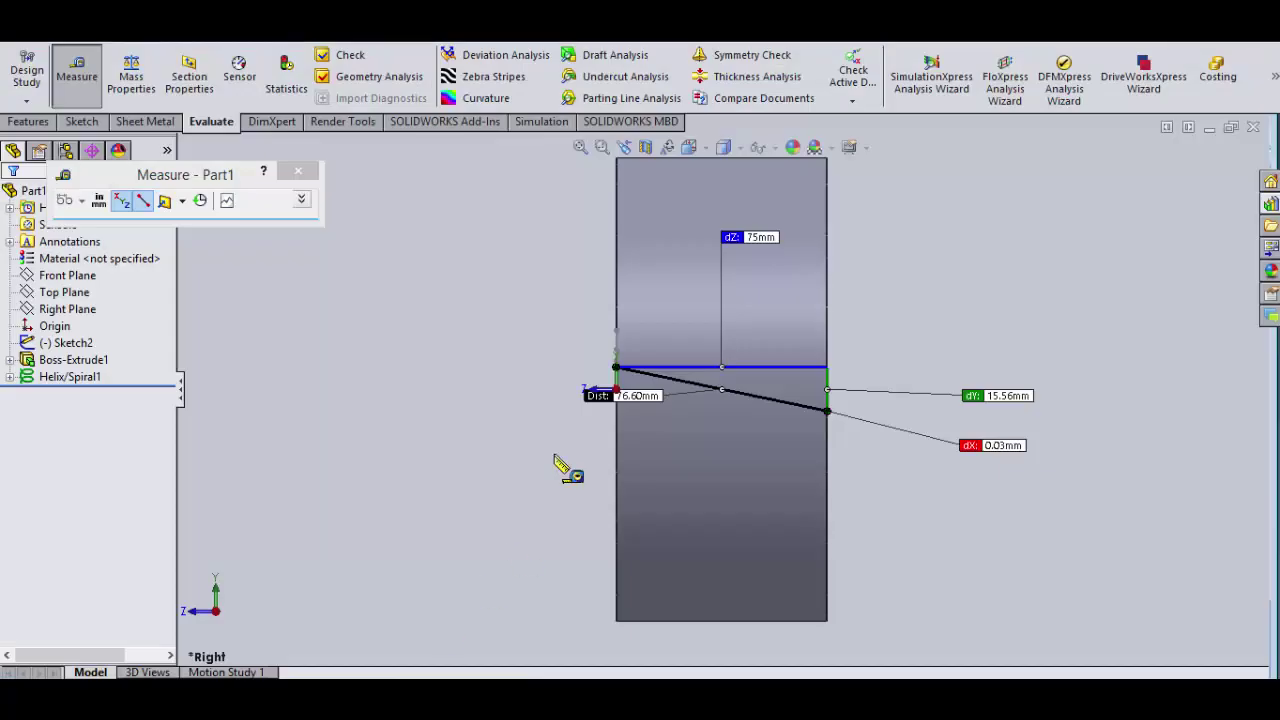
left_click(249, 329)
left_click(72, 384)
right_click(72, 386)
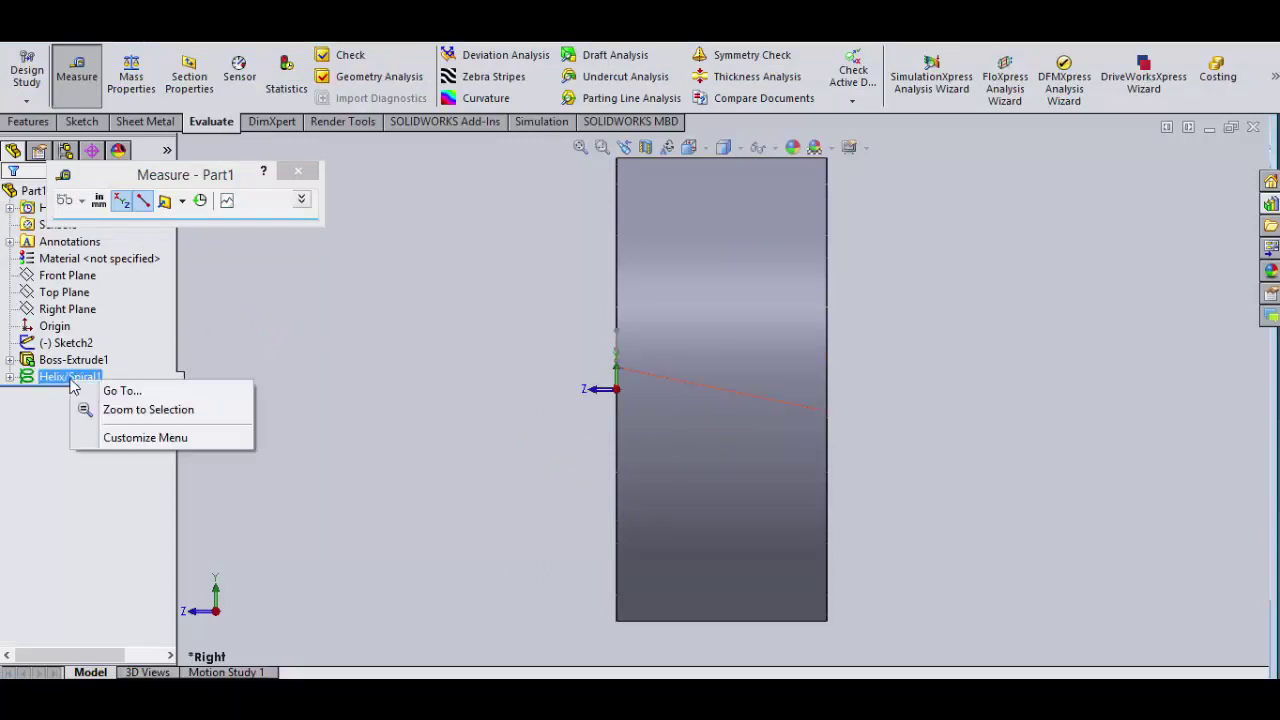
left_click(100, 394)
right_click(100, 396)
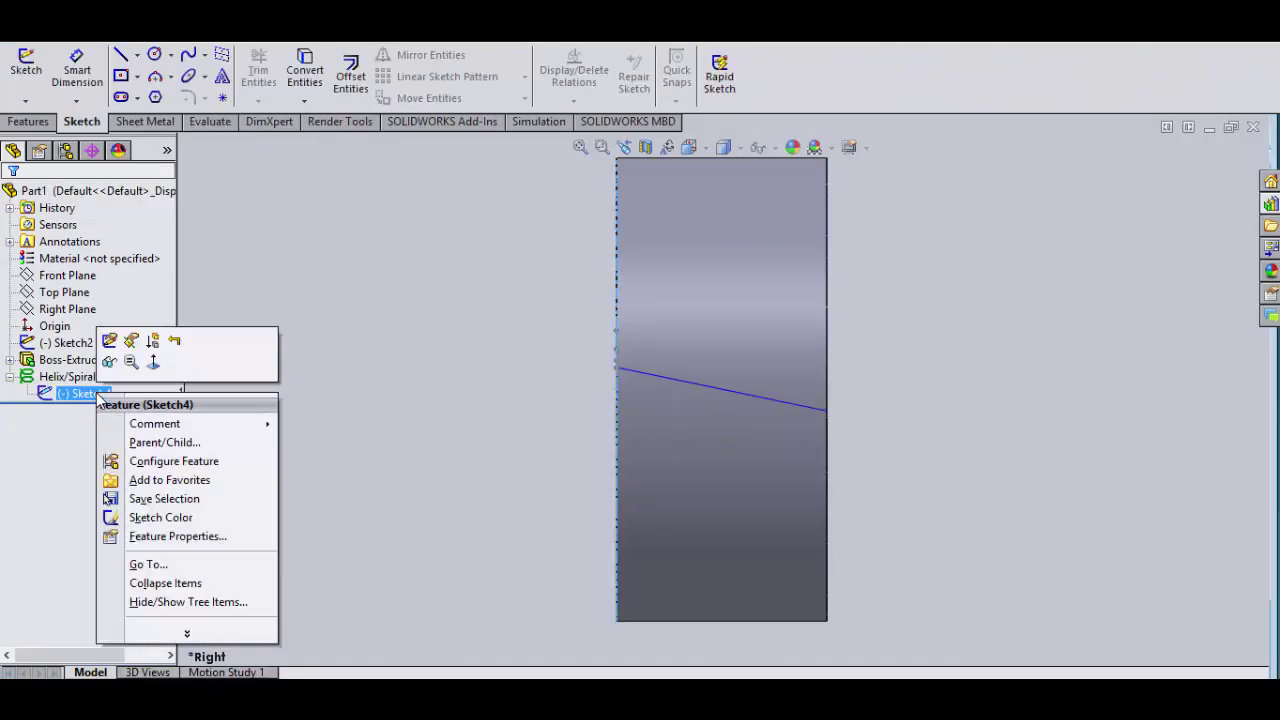
left_click(109, 340)
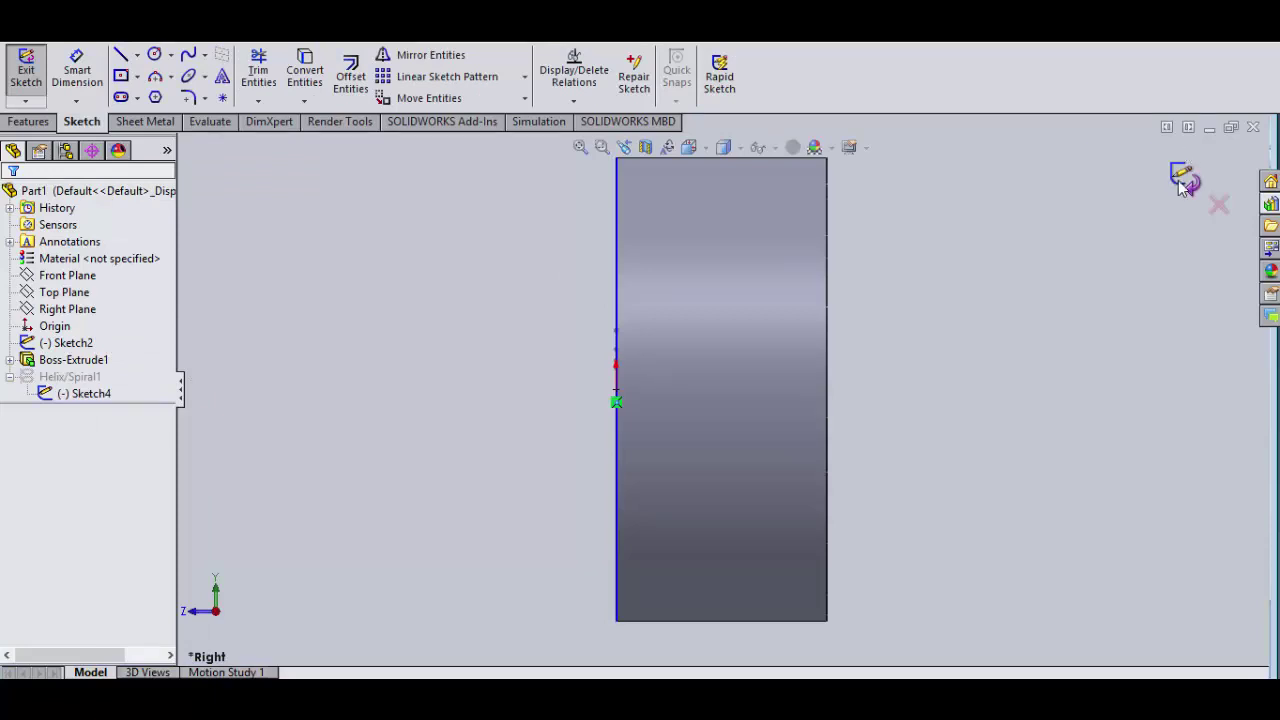
left_click(1183, 177)
- Edit the existing helix and adjust its pitch to 2360 mm, keeping the 75 mm height
left_click(72, 377)
right_click(78, 382)
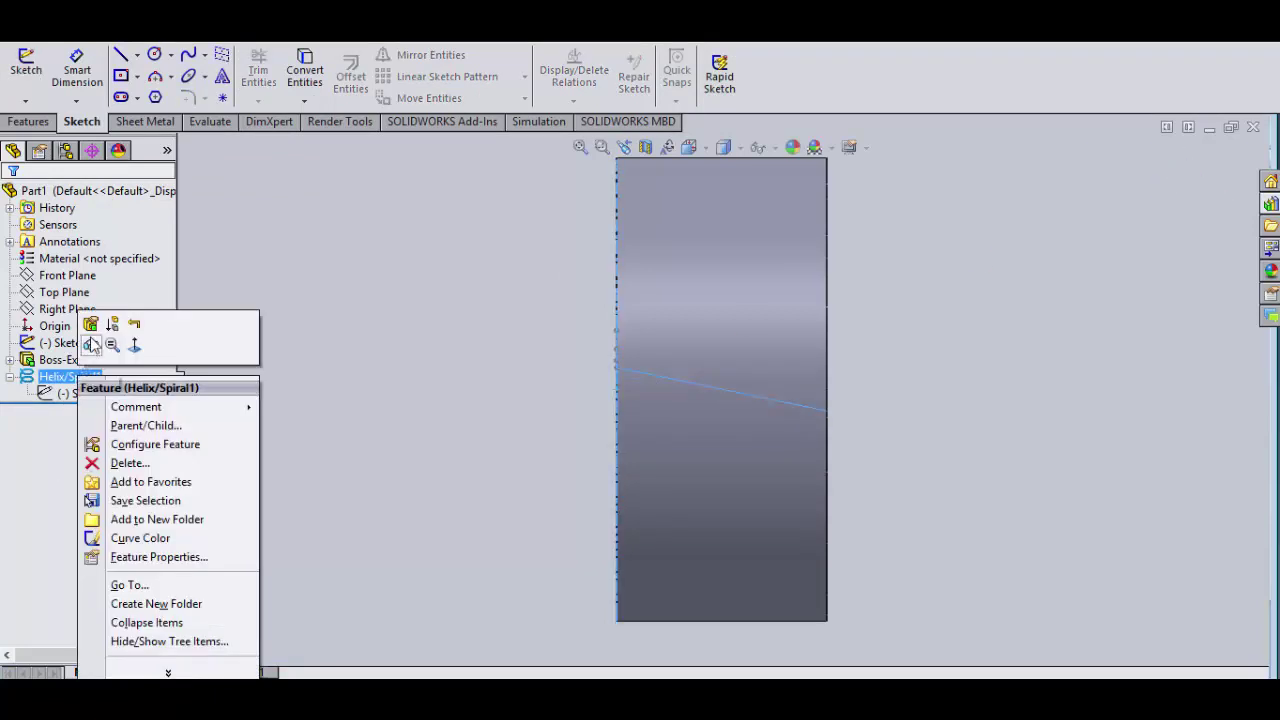
left_click(94, 326)
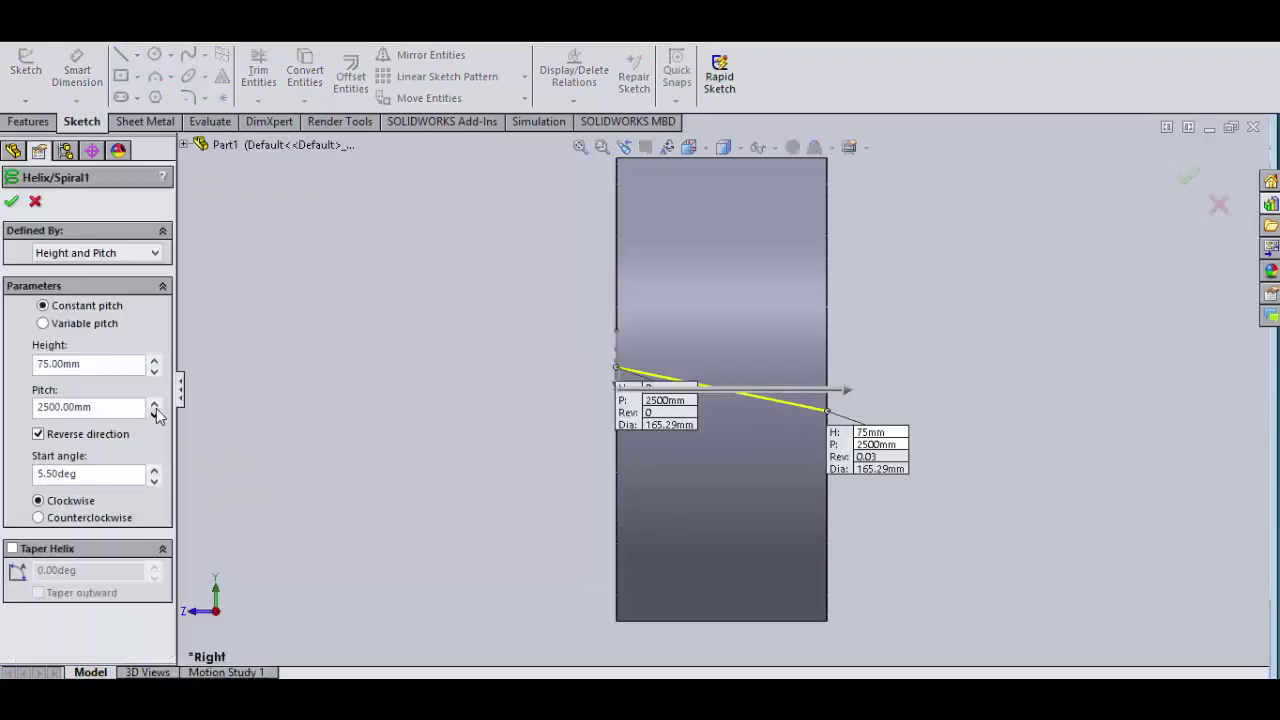
left_click(155, 407)
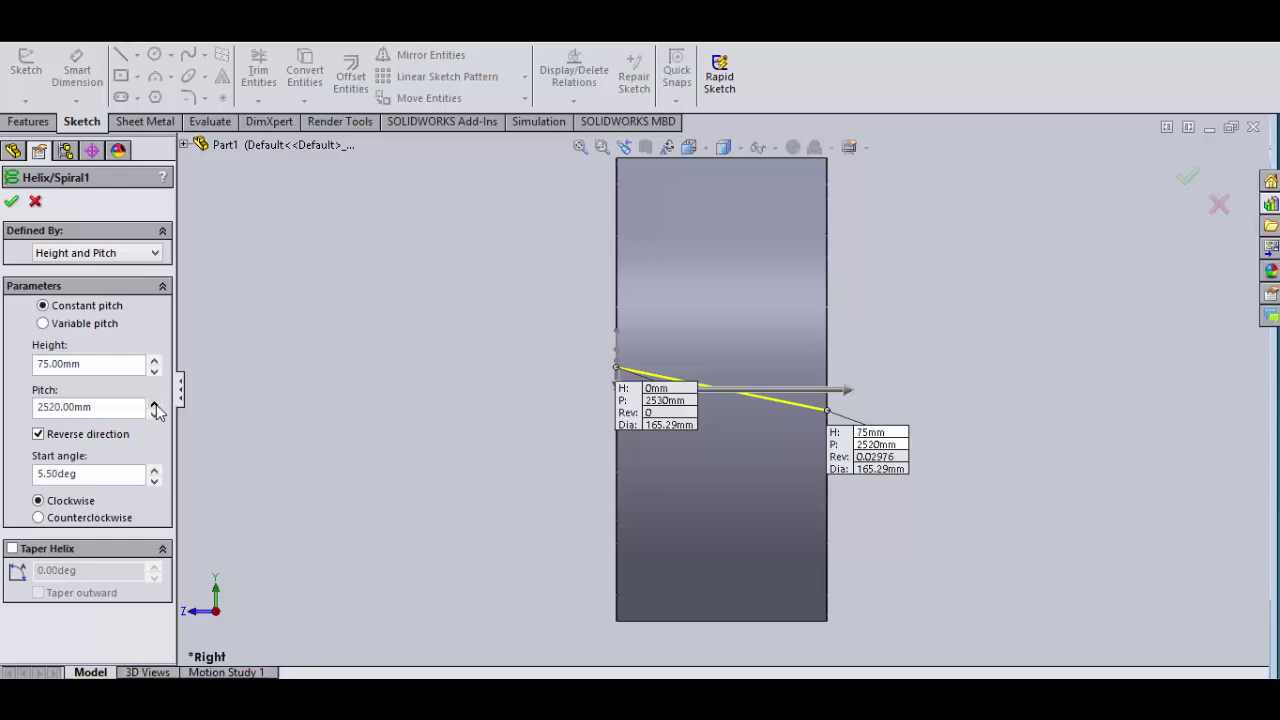
left_click(155, 407)
left_click(155, 407)
left_click(155, 407)
left_click(155, 407)
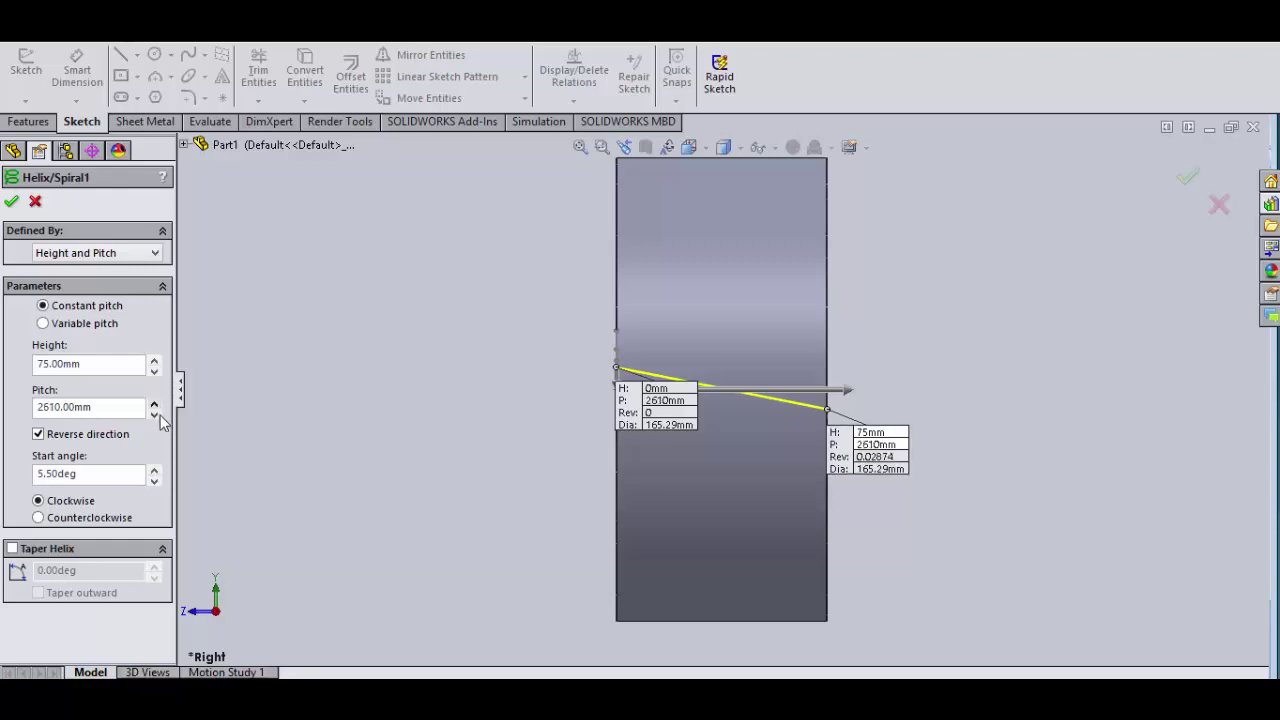
left_click(155, 414)
left_click(155, 414)
left_click(155, 414)
left_click(155, 414)
left_click(155, 414)
left_click(155, 414)
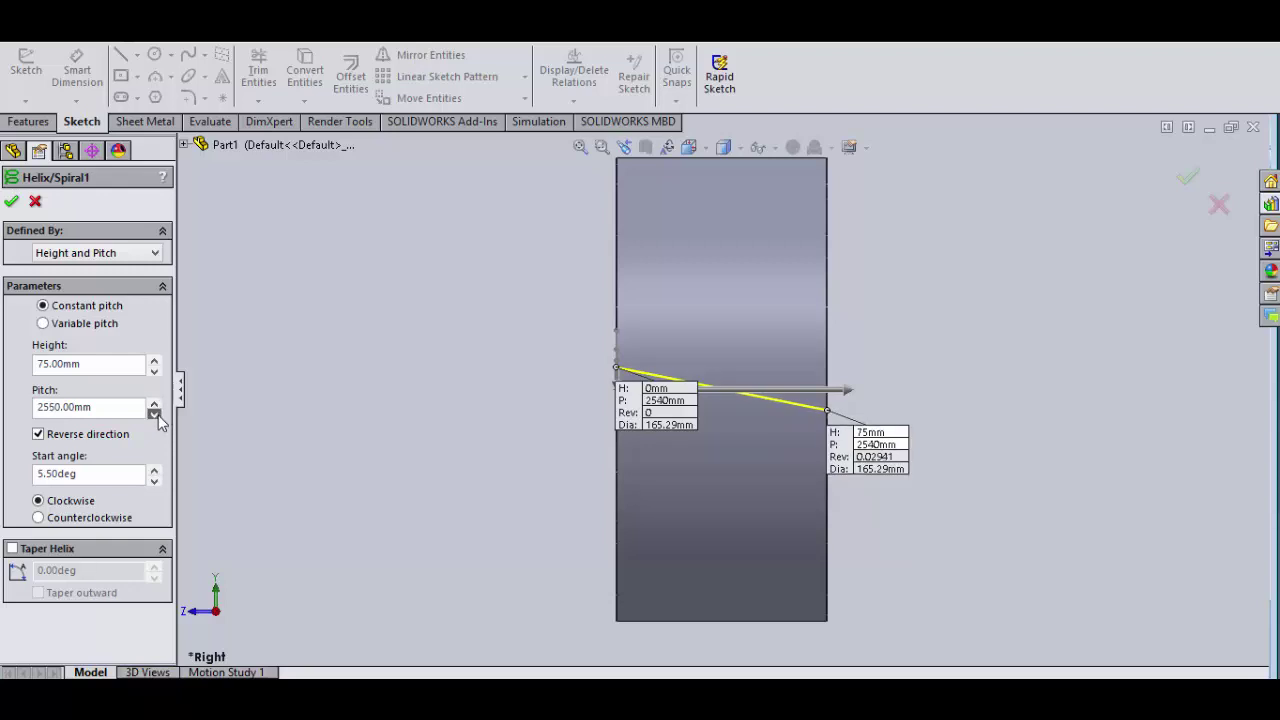
left_click(155, 414)
left_click(155, 414)
left_click(155, 414)
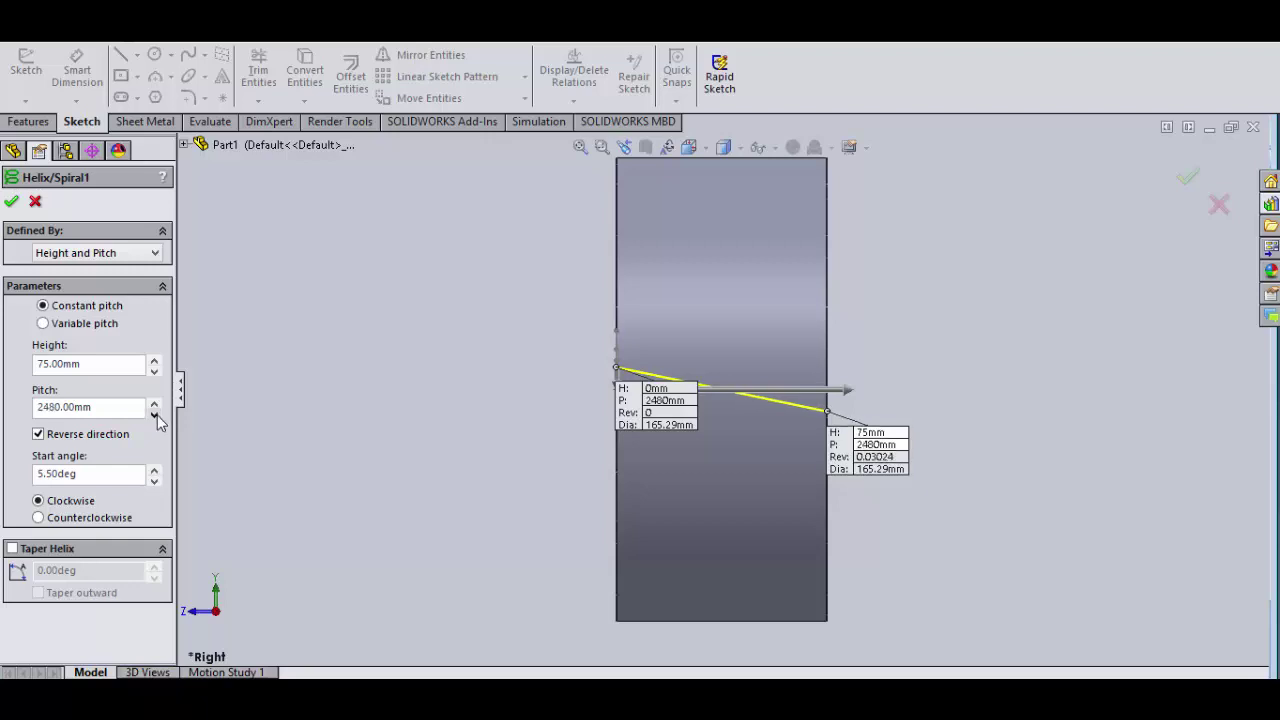
left_click(155, 414)
left_click(155, 414)
left_click(155, 414)
left_click(155, 414)
left_click(155, 414)
left_click(155, 414)
left_click(155, 414)
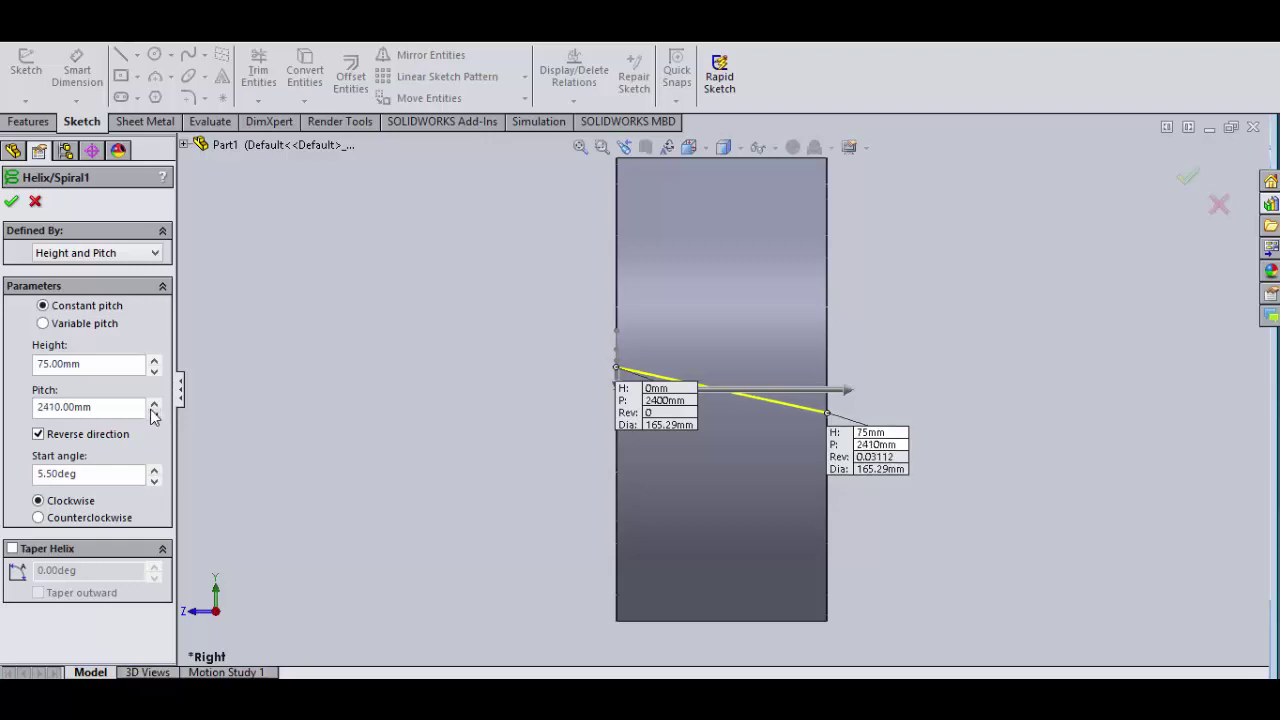
left_click(155, 414)
left_click(155, 414)
left_click(155, 414)
left_click(155, 414)
left_click(155, 414)
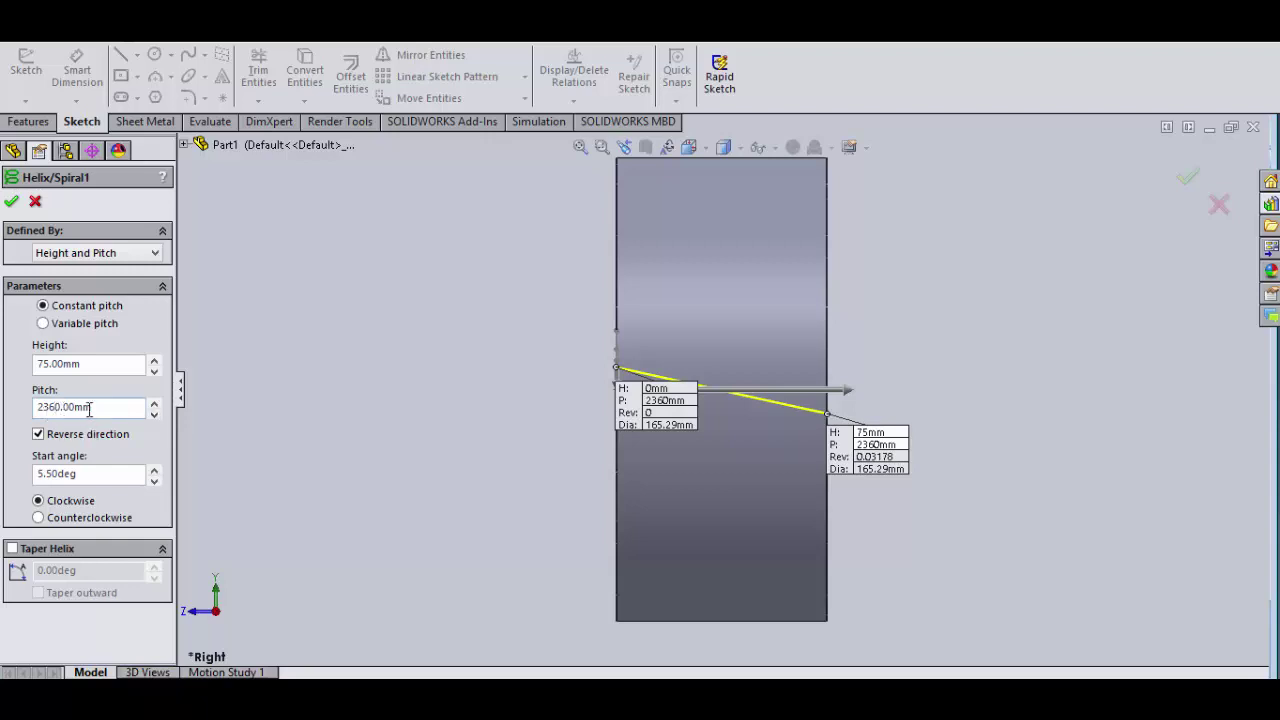
left_click(91, 364)
- Measure the distance between the edited helix's endpoints, viewed from the right side
scroll(618, 372, "down", 5)
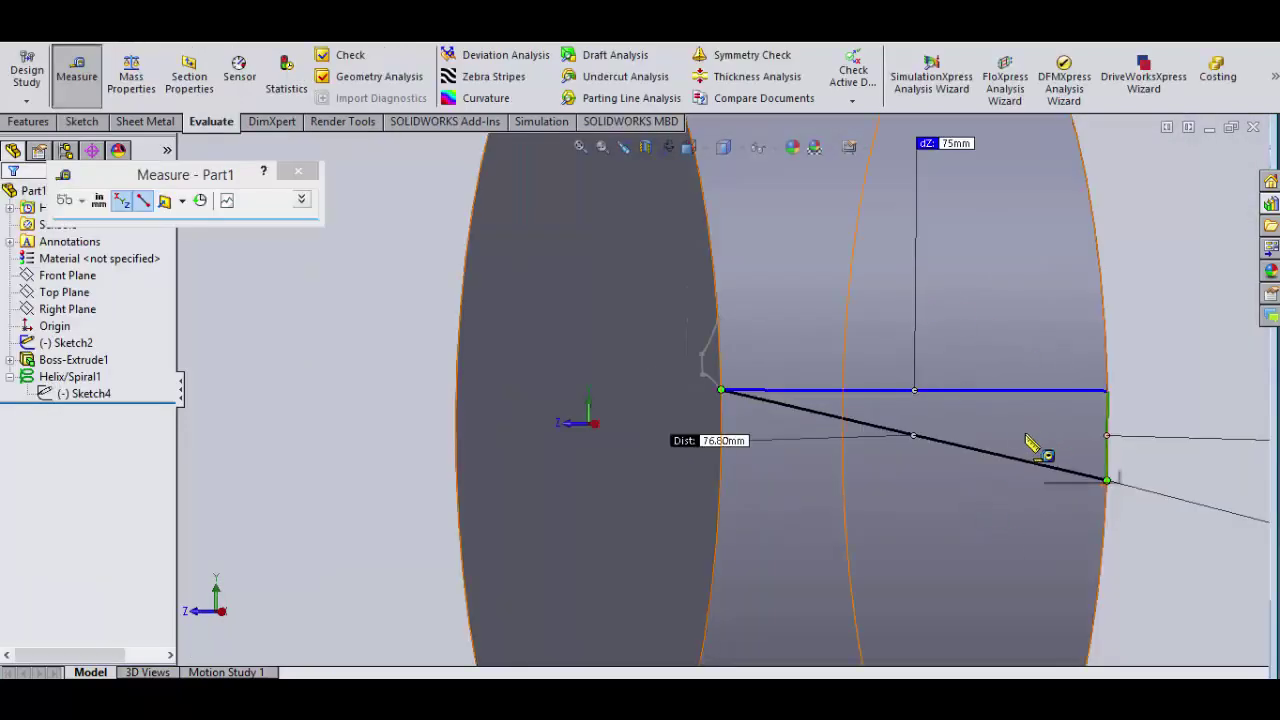
left_click(688, 148)
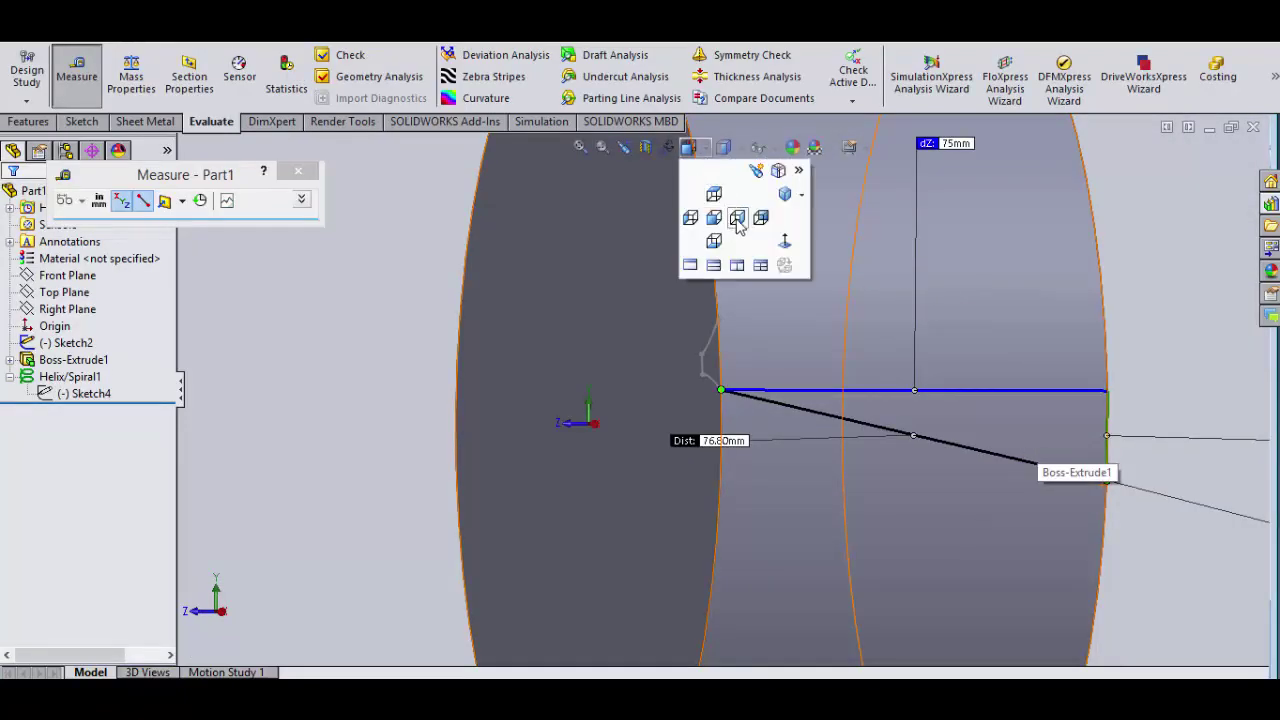
left_click(738, 218)
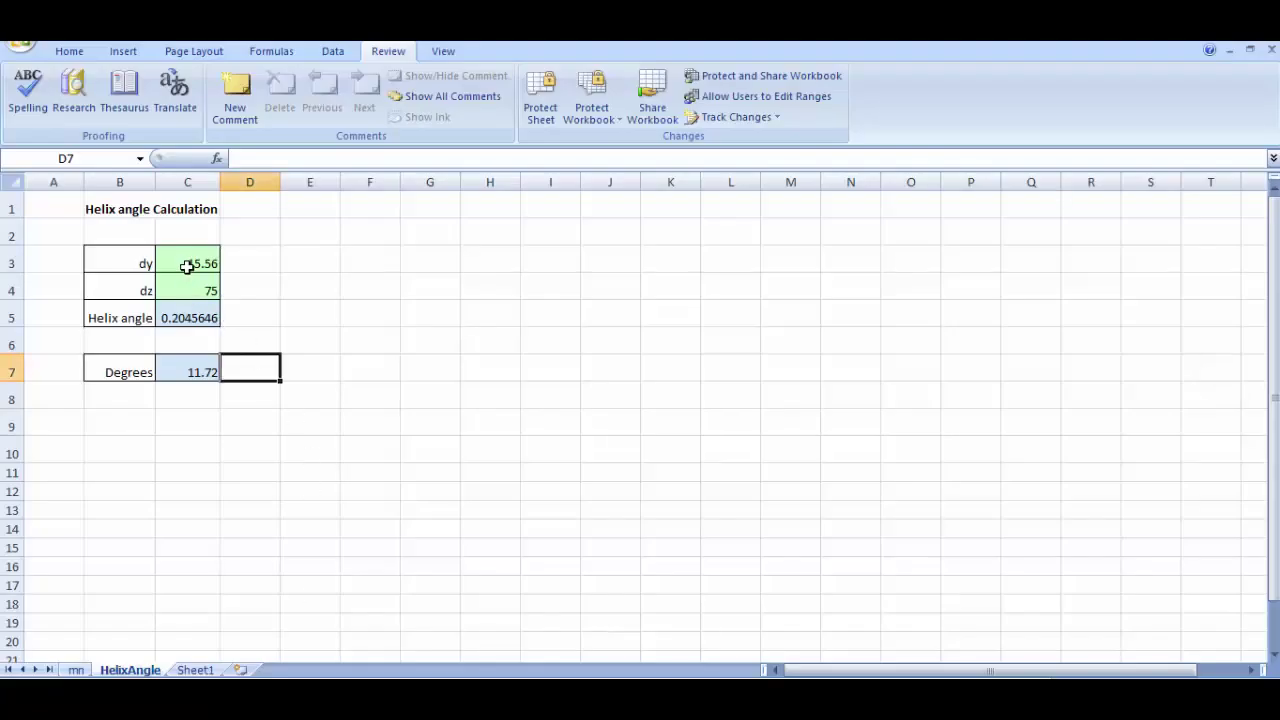
- In the Excel HelixAngle sheet, set dy to 16.54 to recalculate the helix angle
left_click(187, 266)
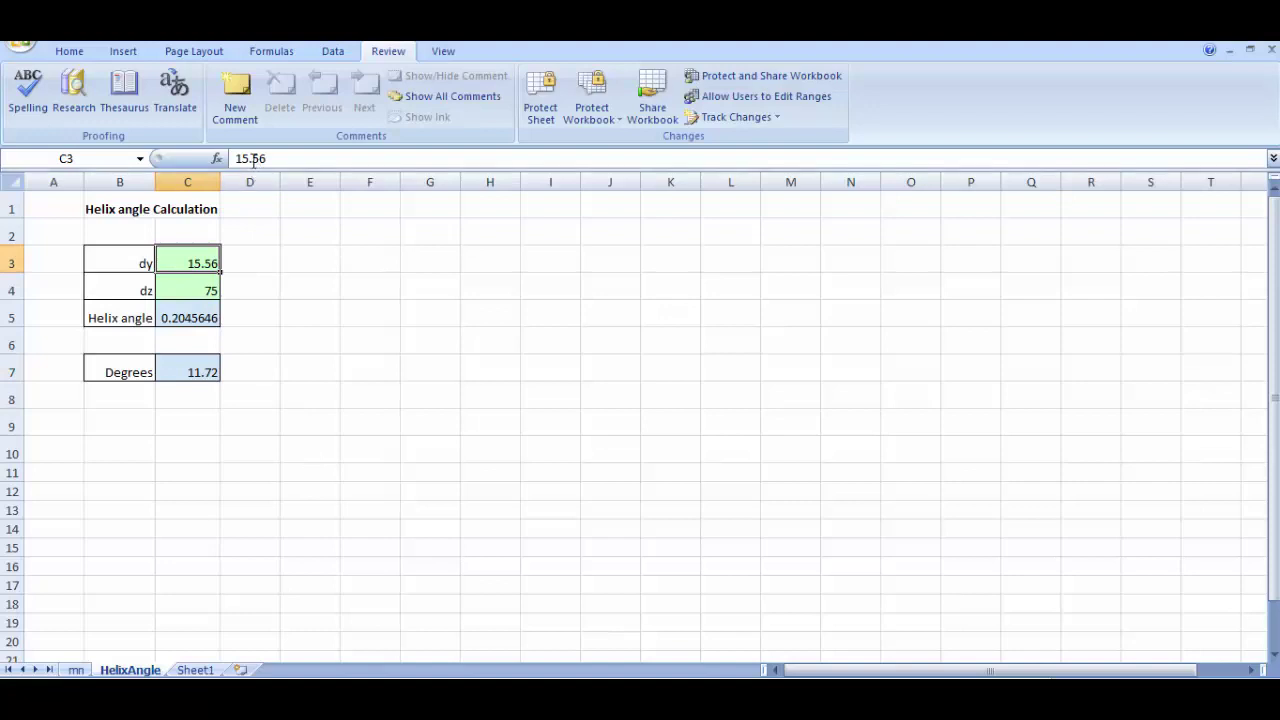
double_click(250, 158)
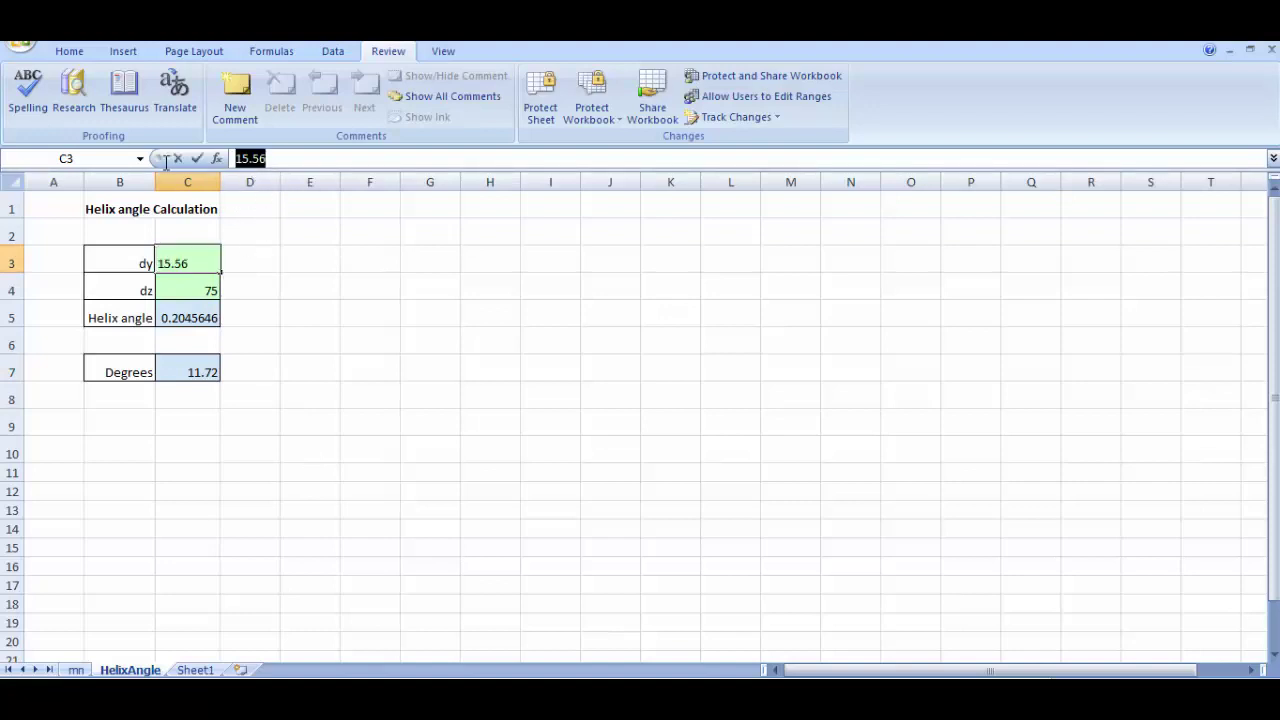
type("16.")
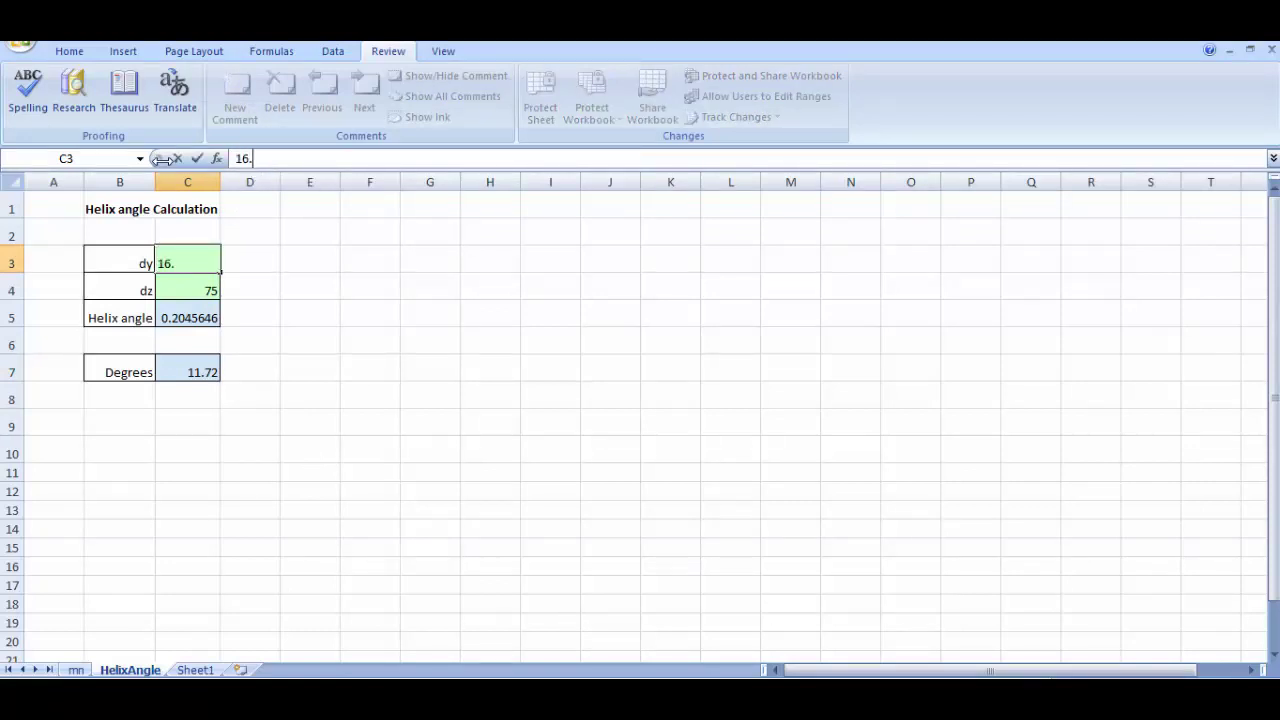
type("54")
key("Return")
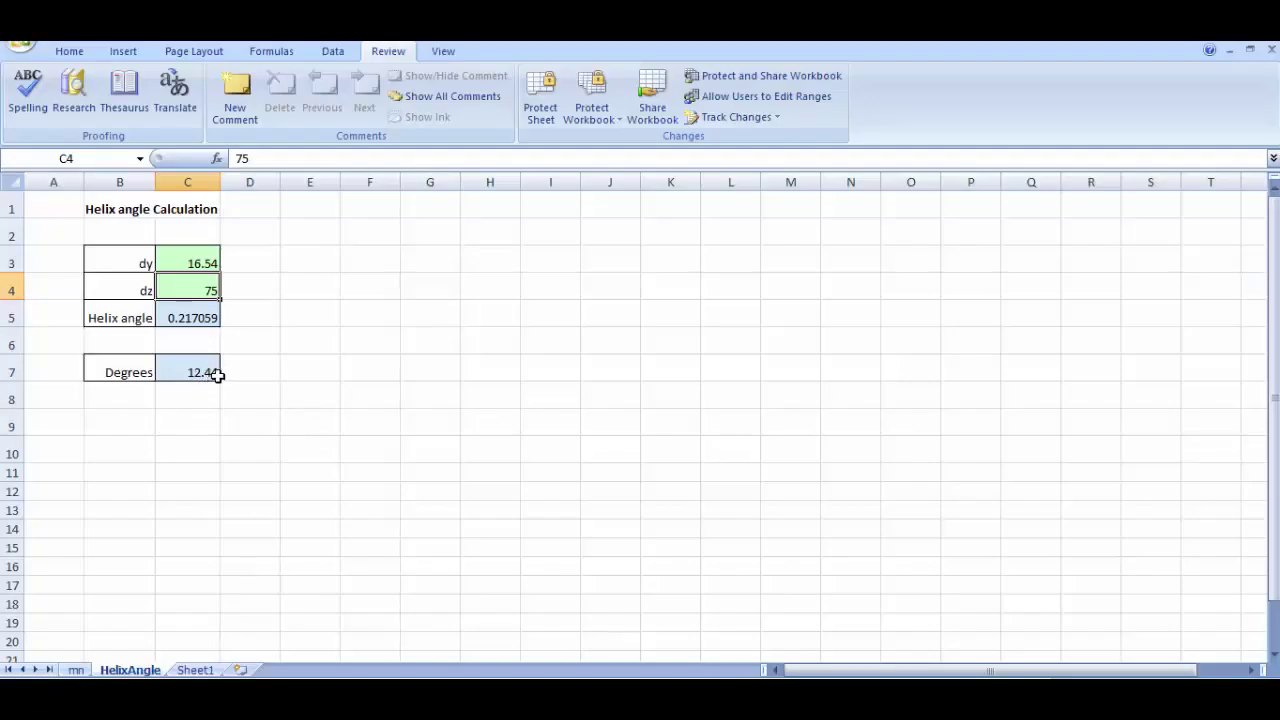
- Switch back to SOLIDWORKS, end the measurement, and show the gear blank in isometric view
left_click(300, 610)
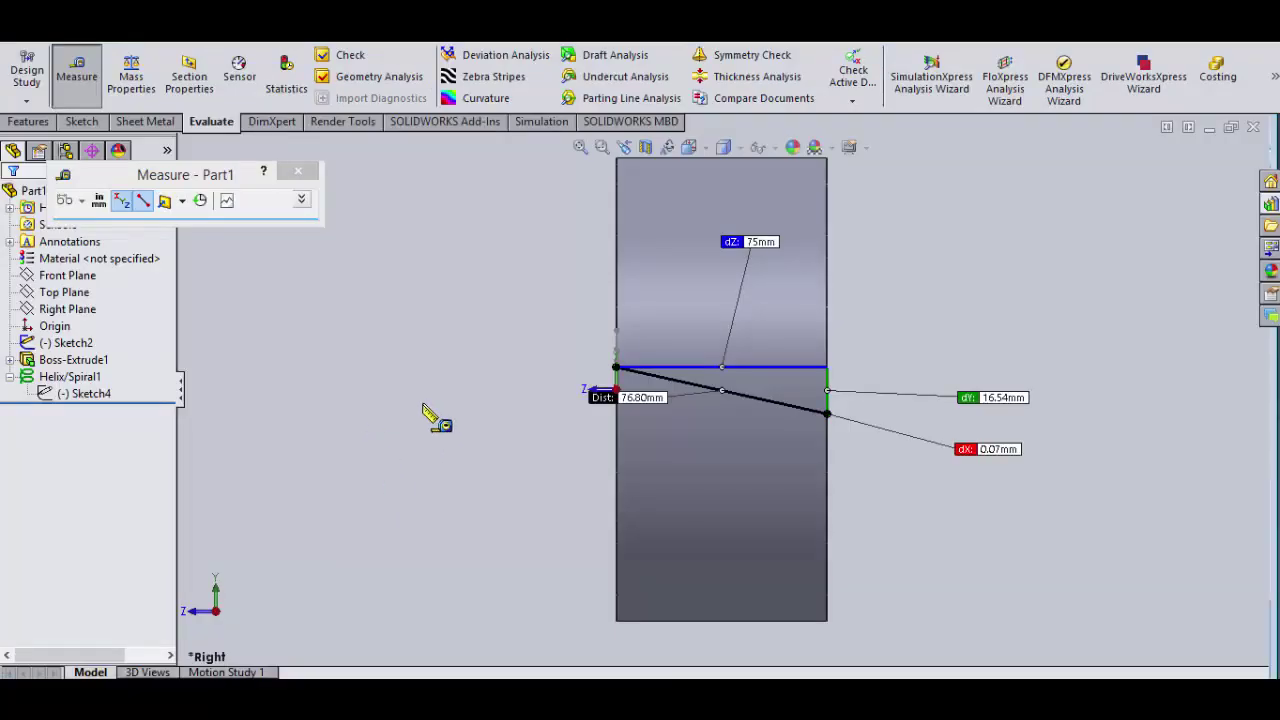
left_click(298, 171)
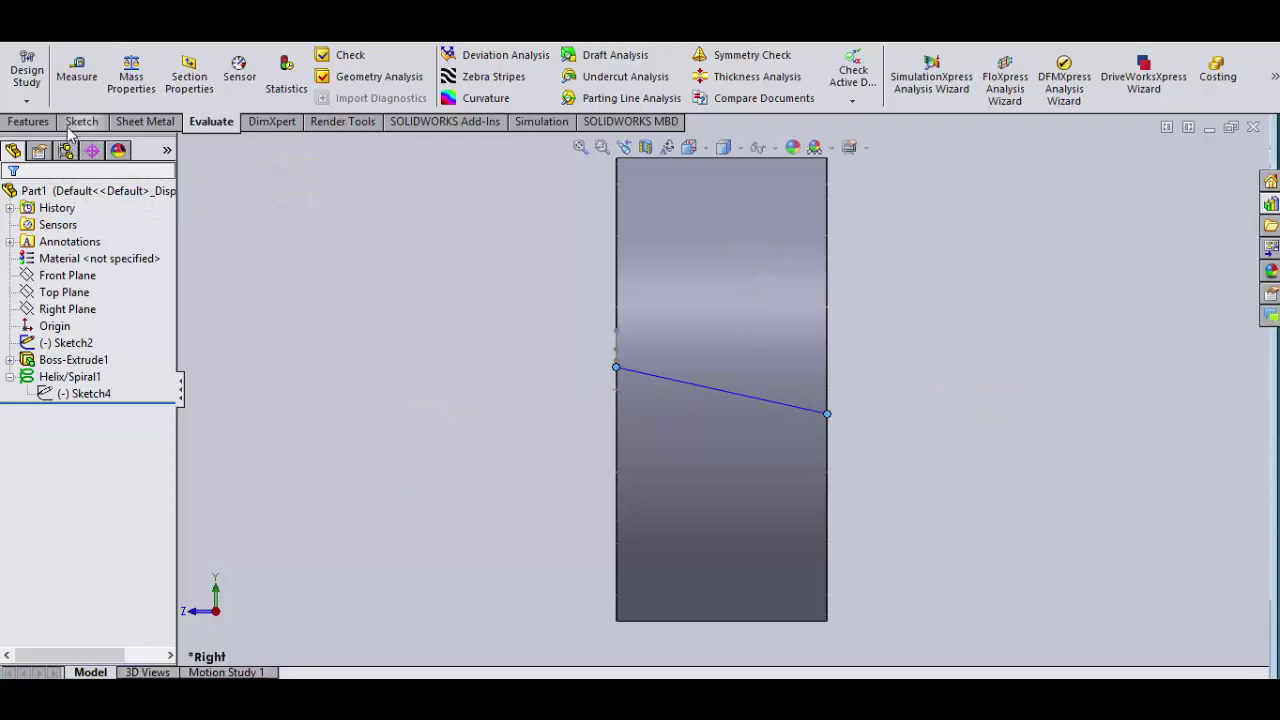
left_click(29, 121)
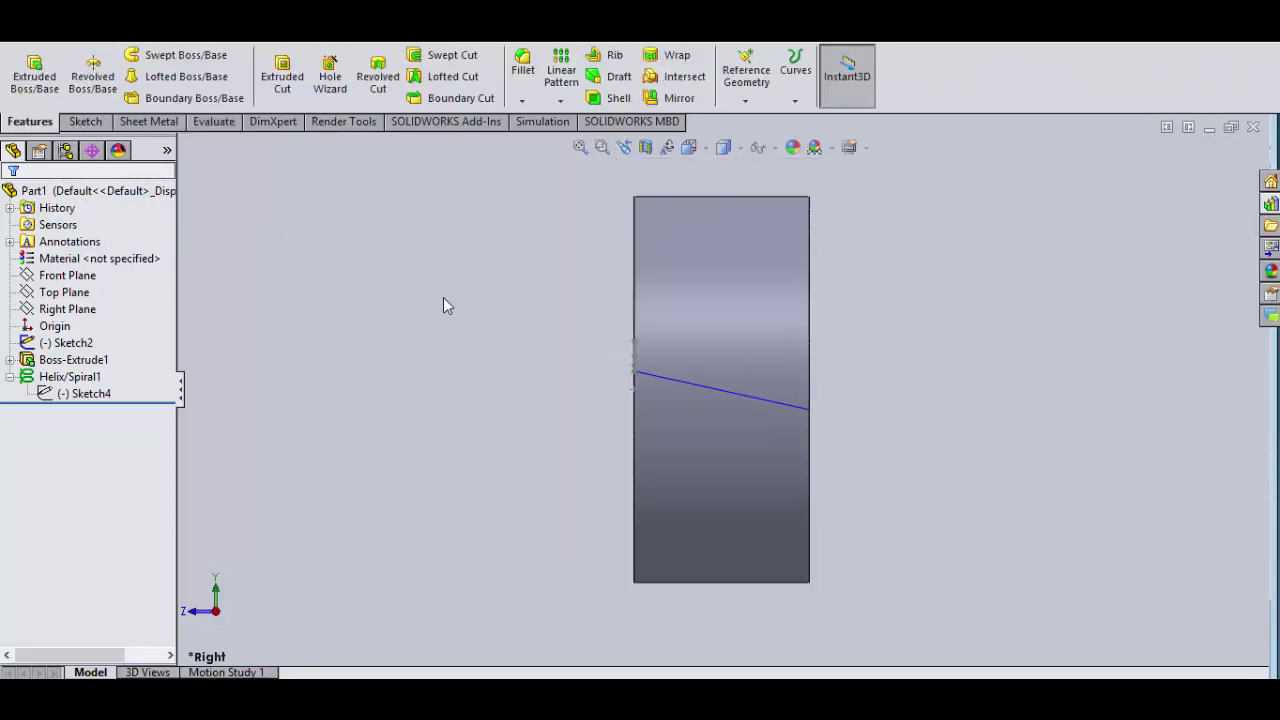
key("ctrl+7")
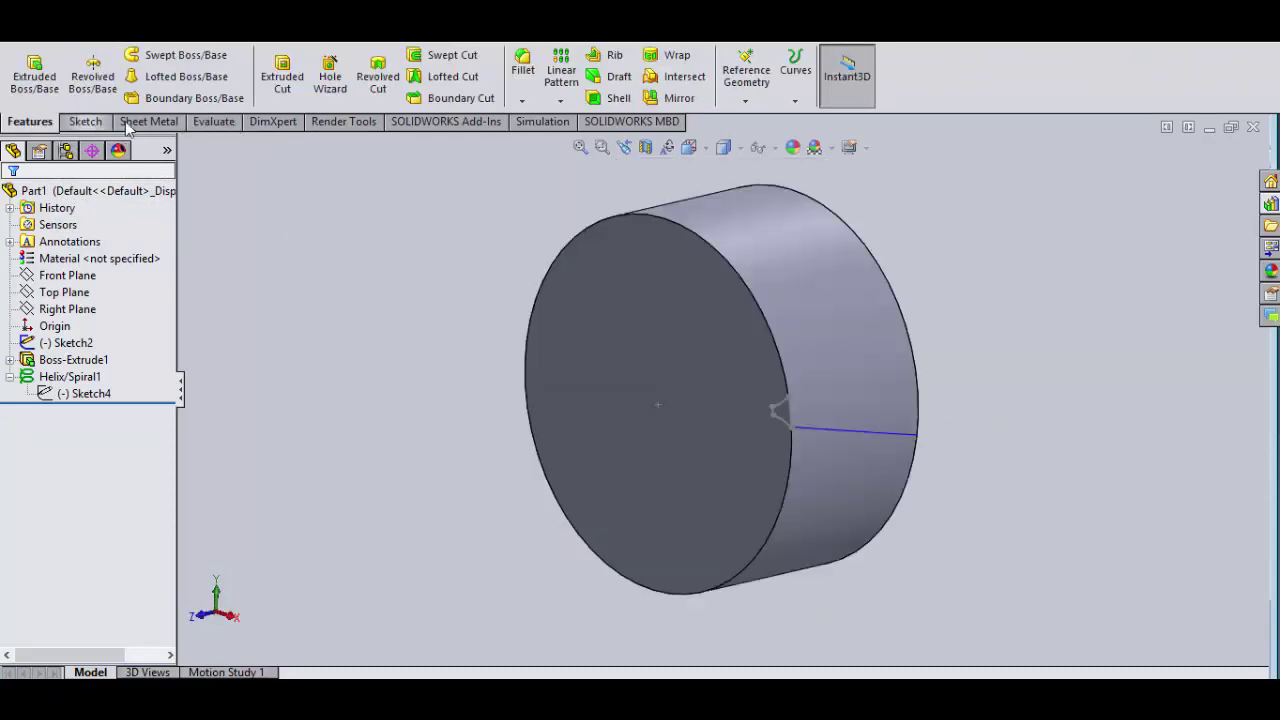
- Create a swept cut using the tooth-gap sketch region as the profile and the helix as the path
left_click(455, 63)
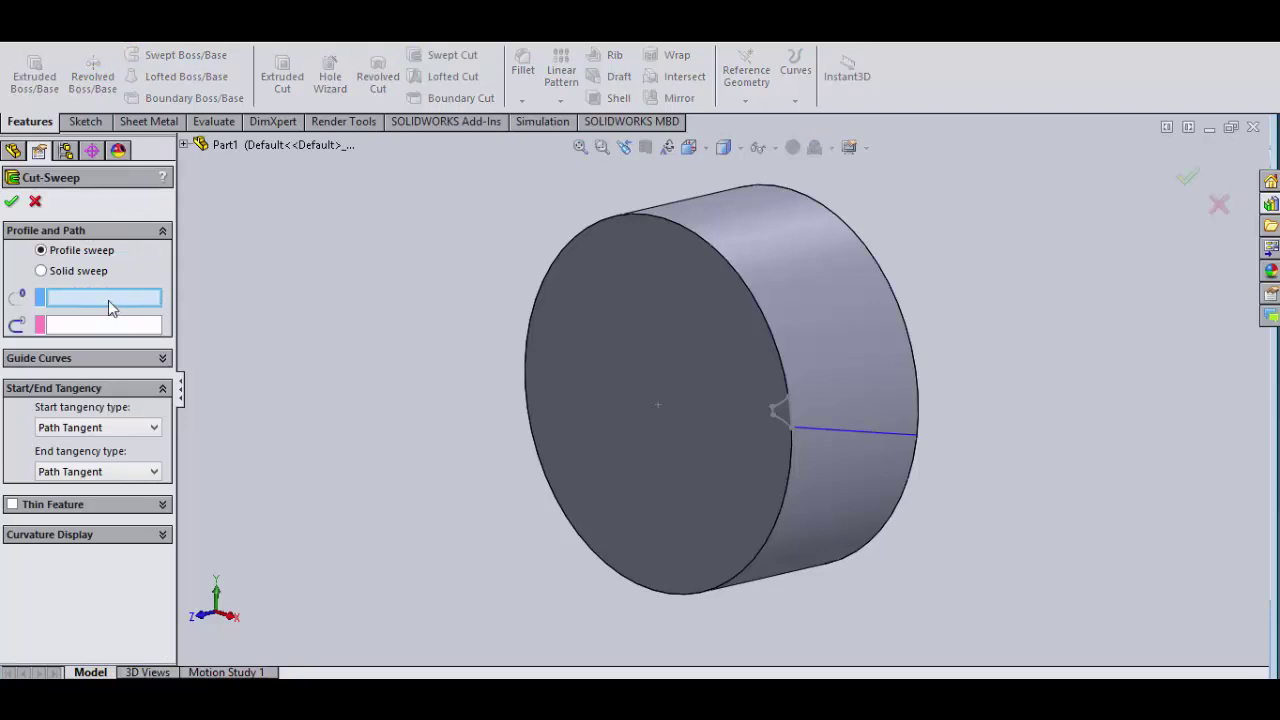
scroll(781, 413, "down", 3)
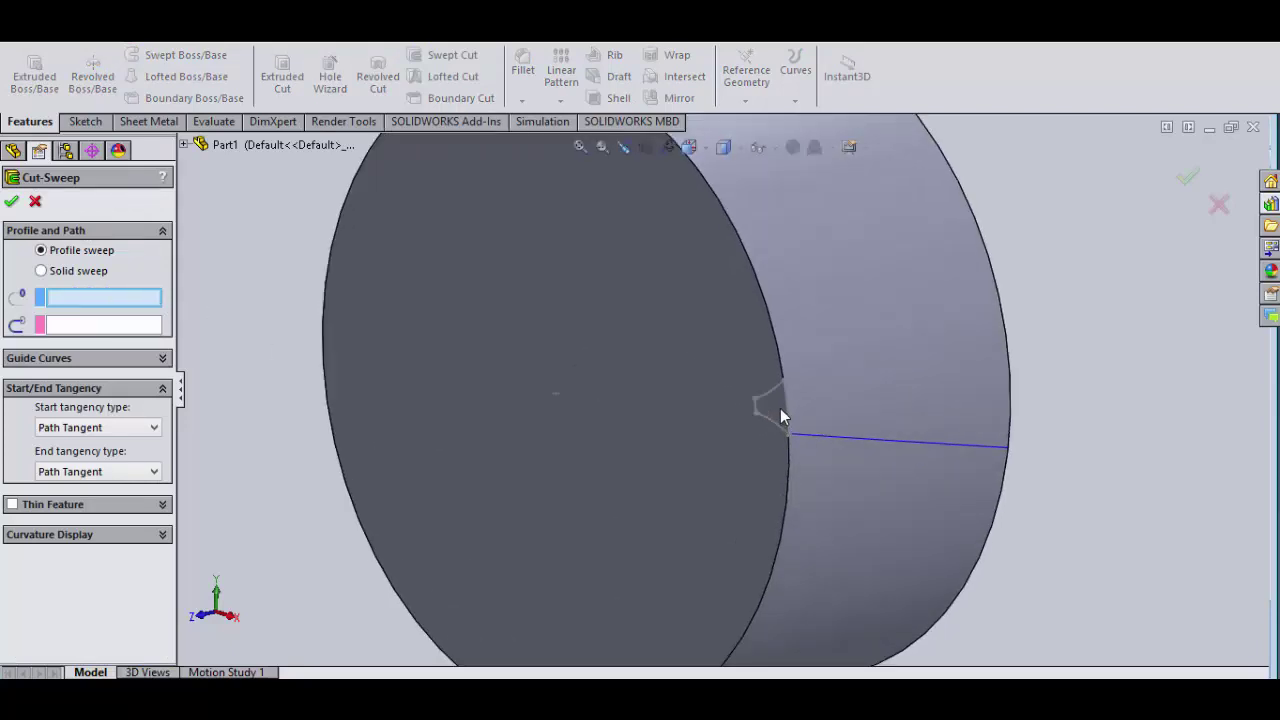
left_click(744, 410)
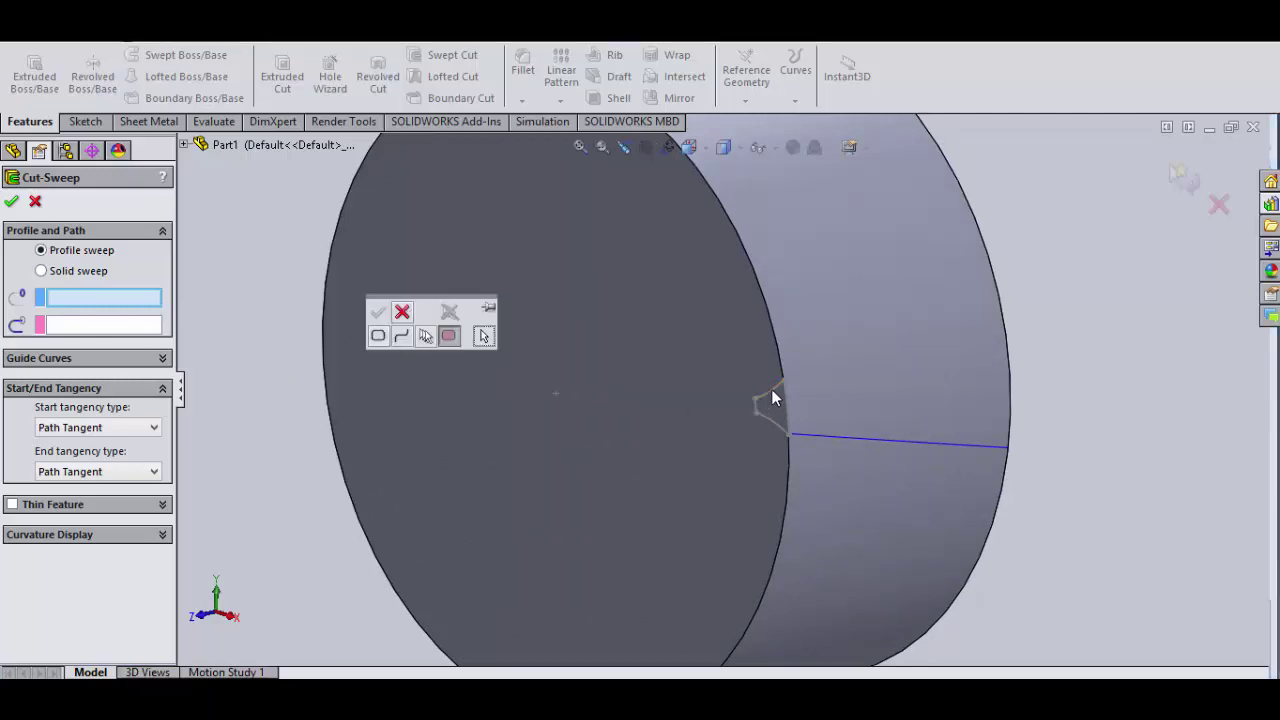
left_click(449, 337)
left_click(775, 412)
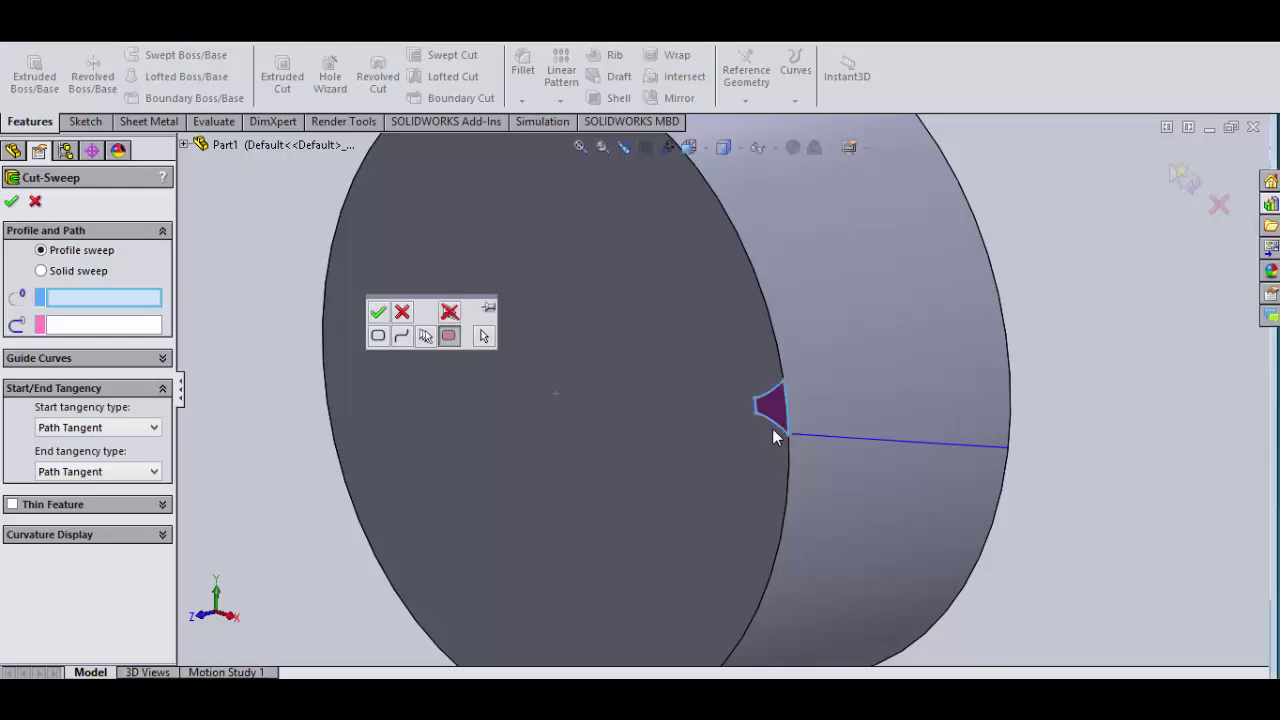
left_click(378, 314)
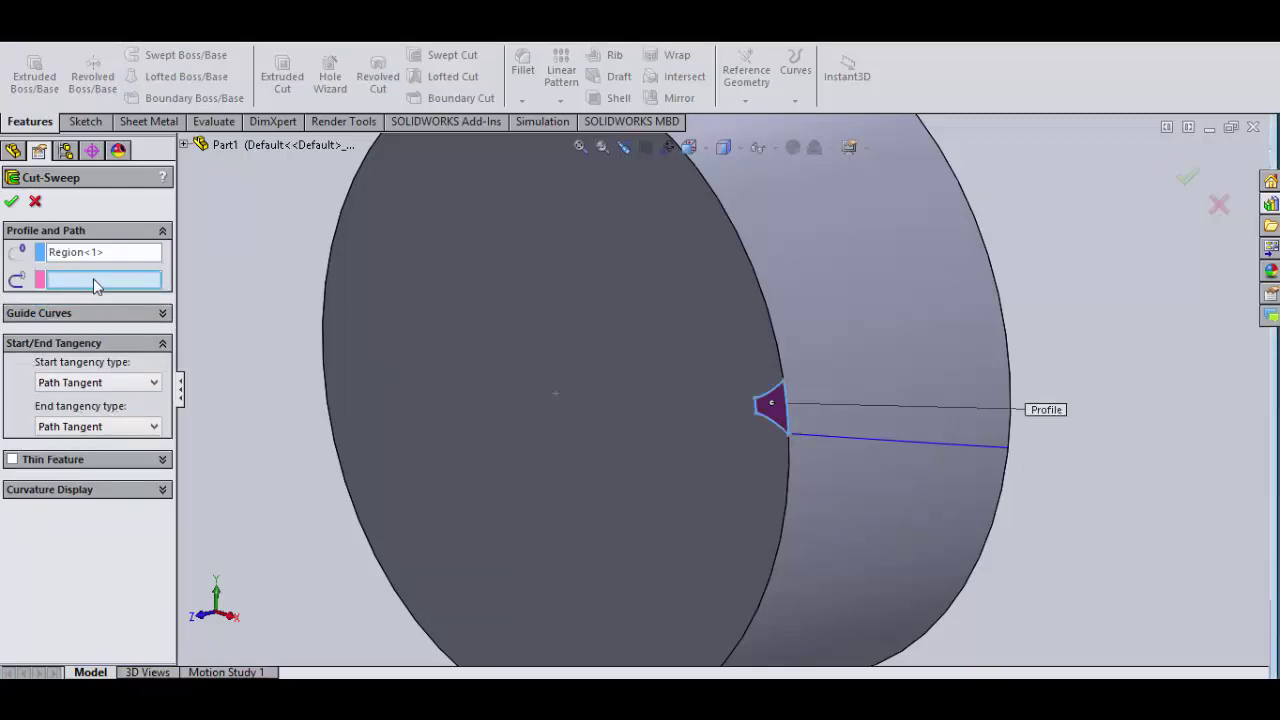
left_click(839, 448)
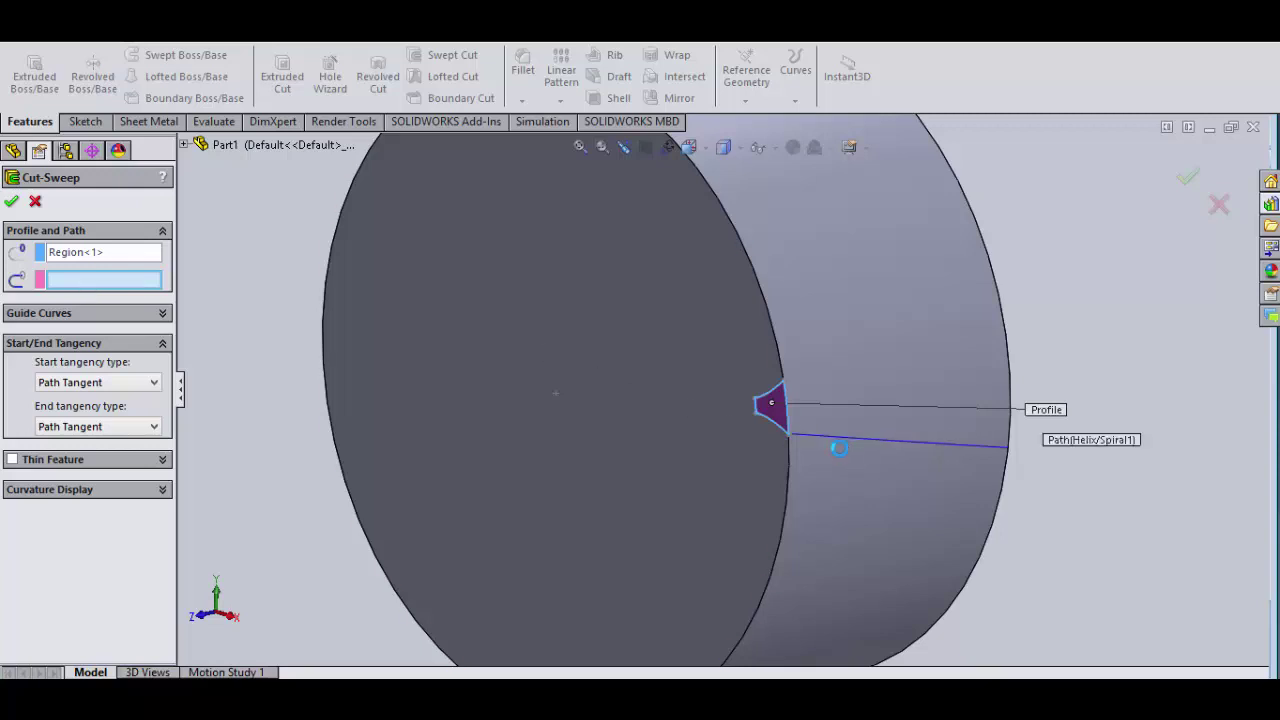
left_click(11, 203)
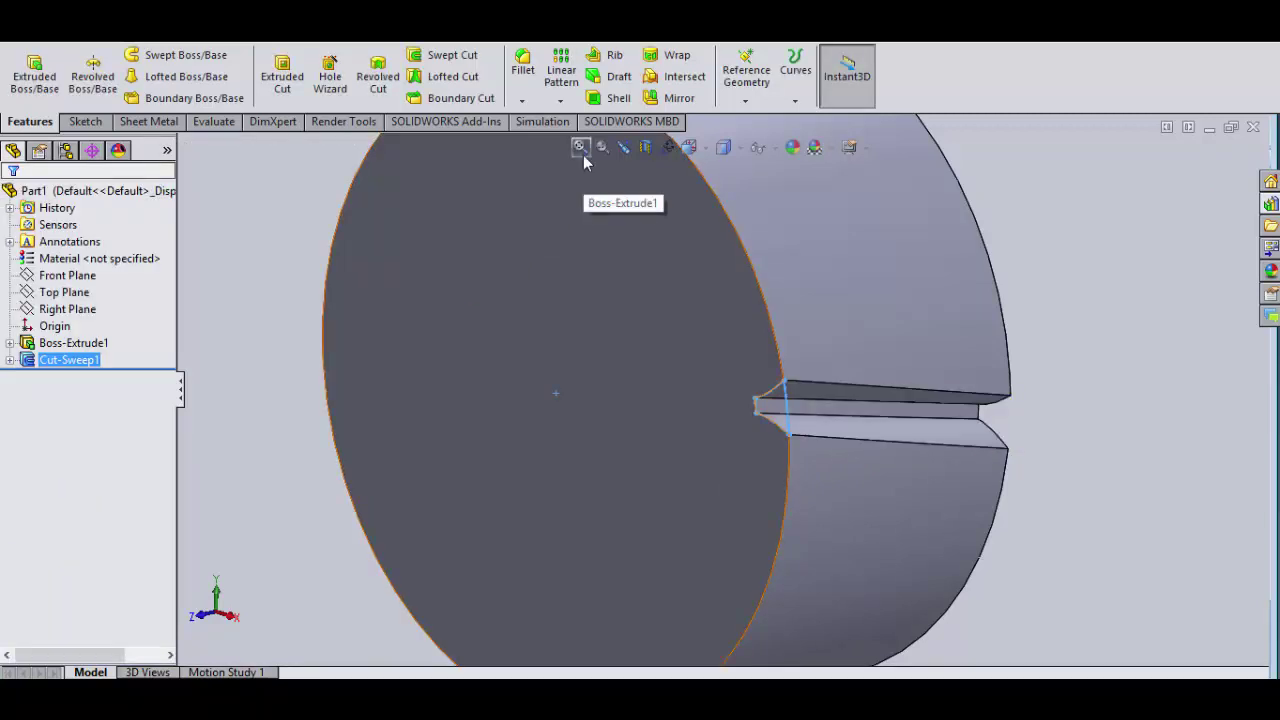
key("f")
left_click(575, 235)
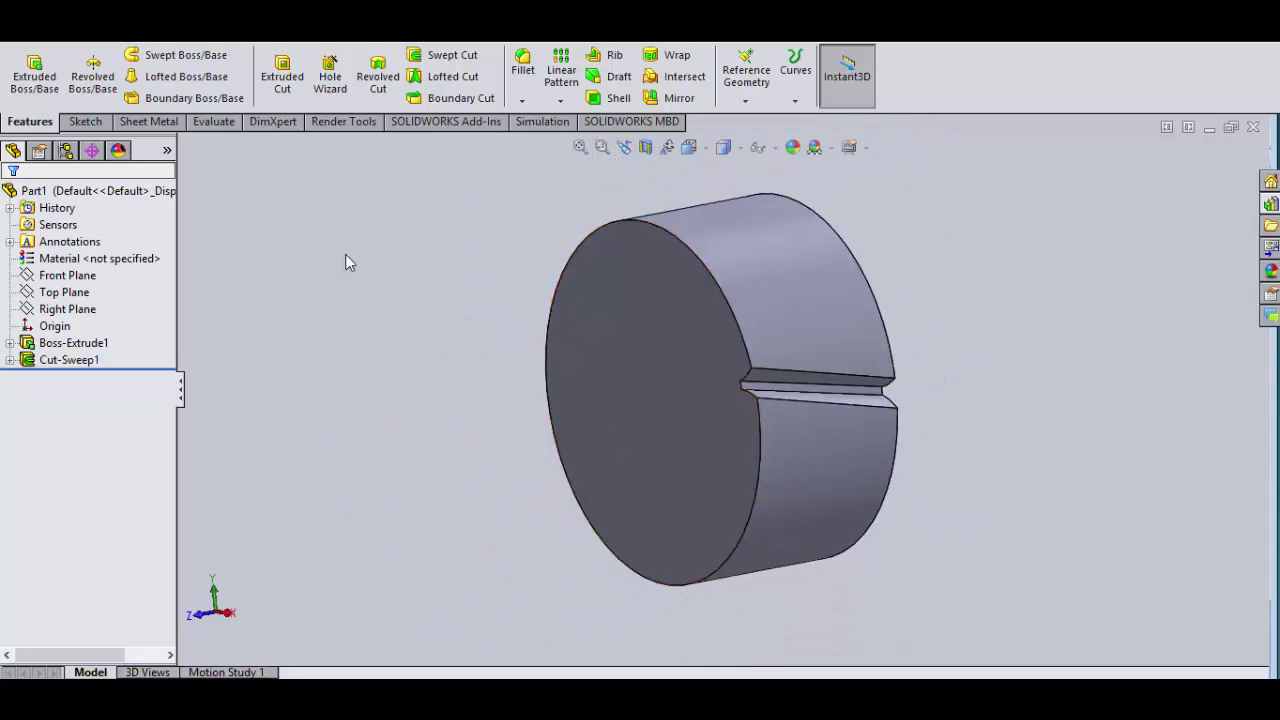
- Circular-pattern the swept cut about the blank's circular front edge, with 30 equally spaced instances over 360 degrees
left_click(563, 102)
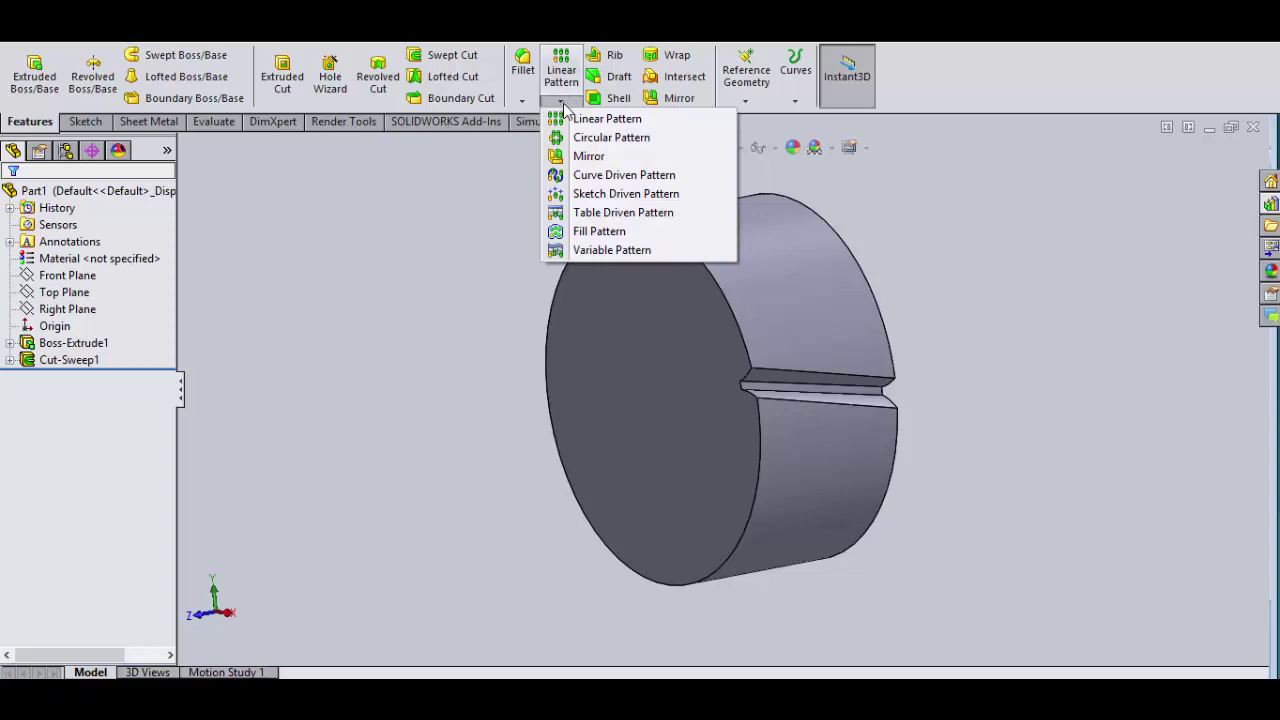
left_click(605, 140)
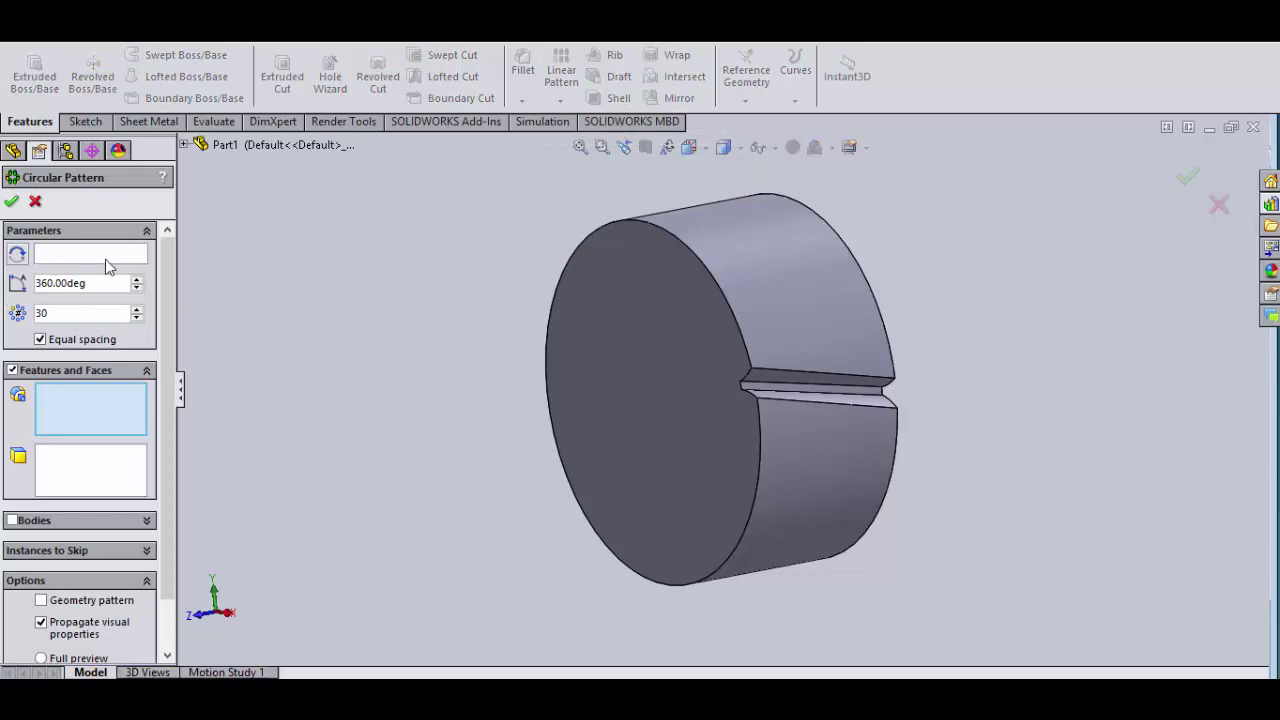
left_click(184, 145)
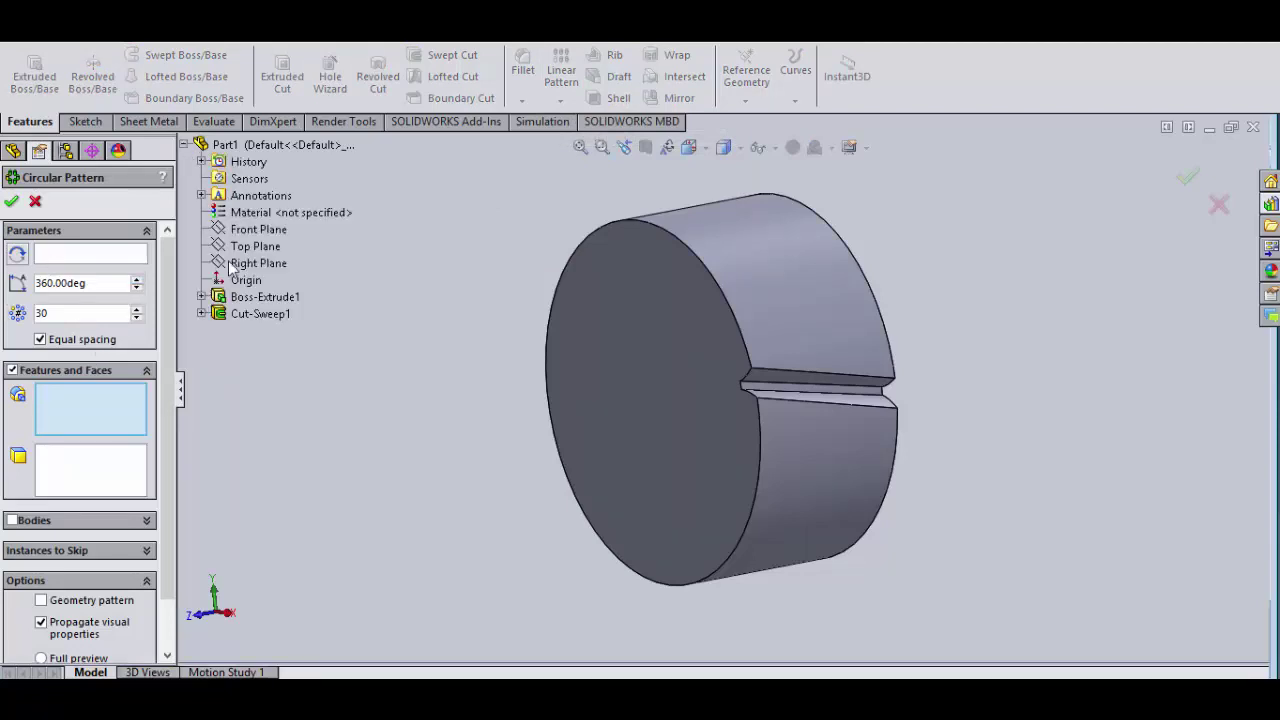
left_click(262, 316)
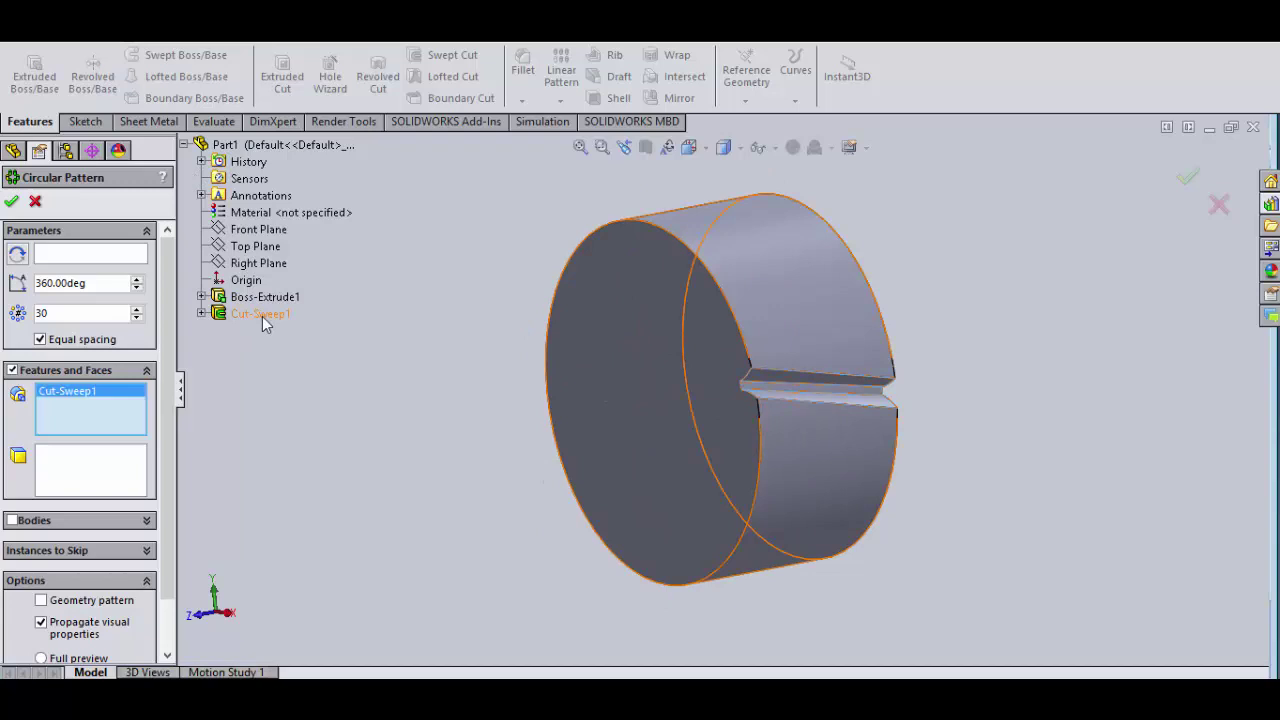
left_click(68, 259)
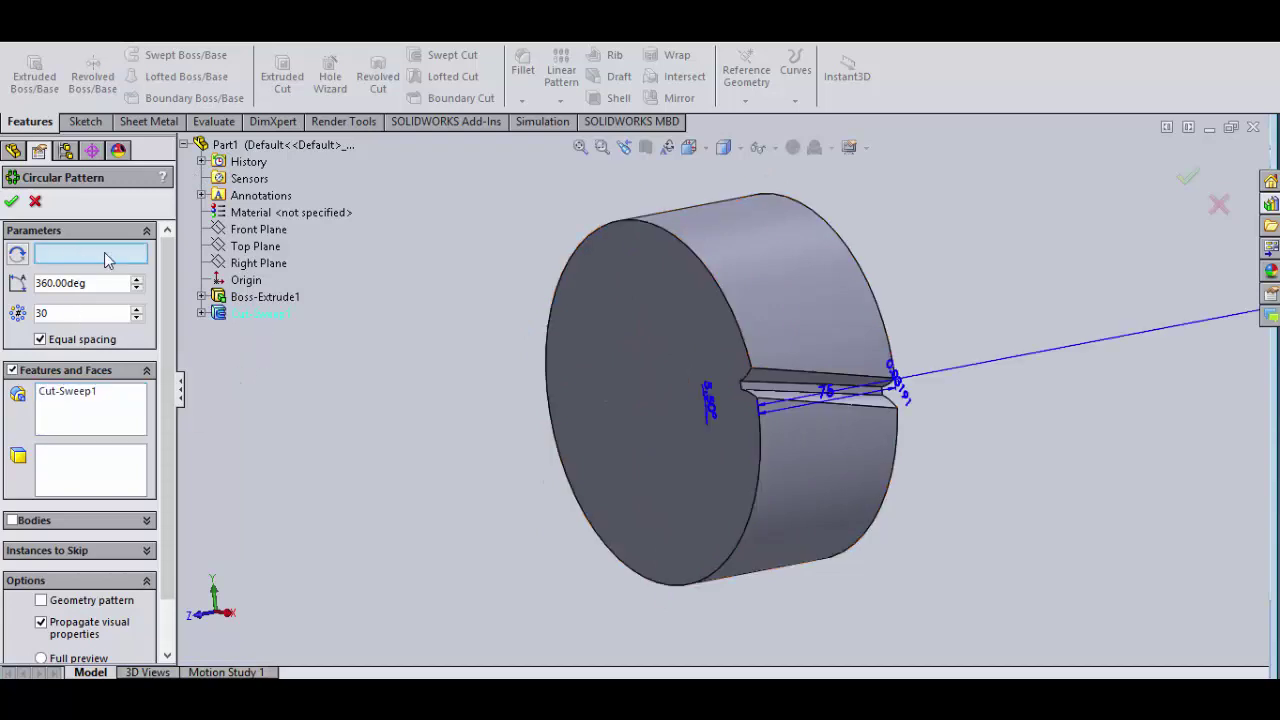
left_click(708, 277)
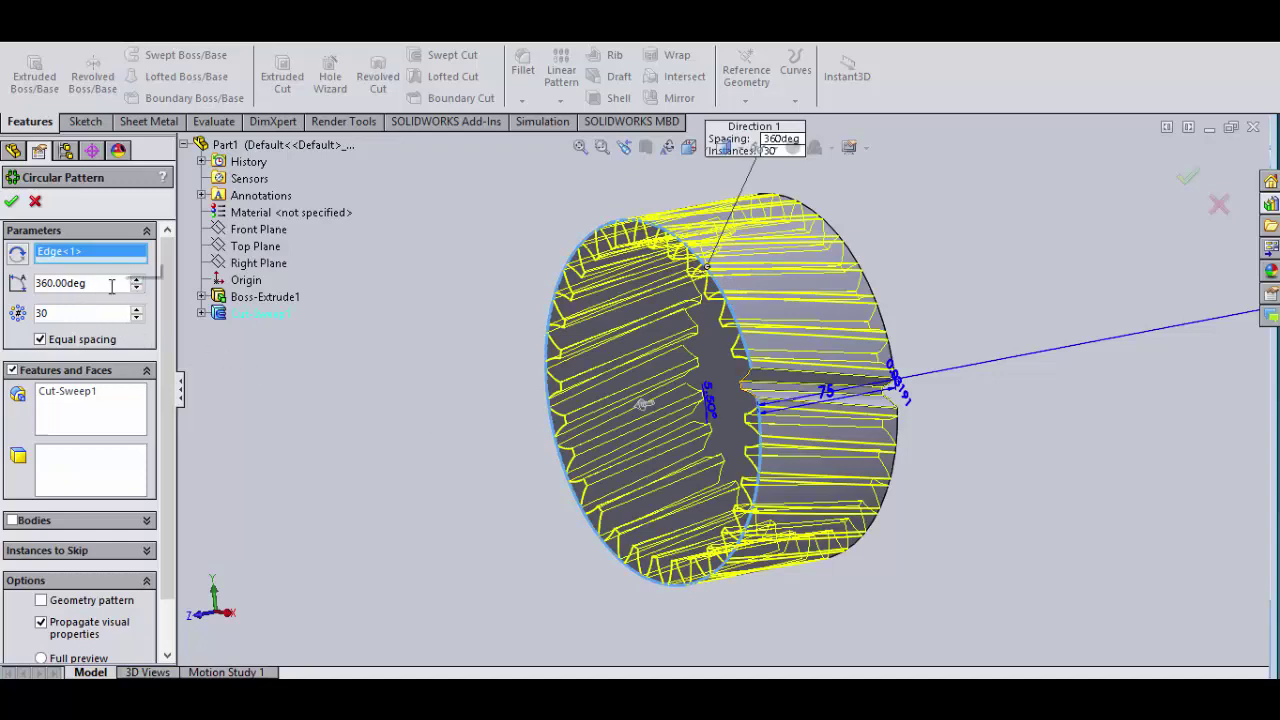
left_click(63, 316)
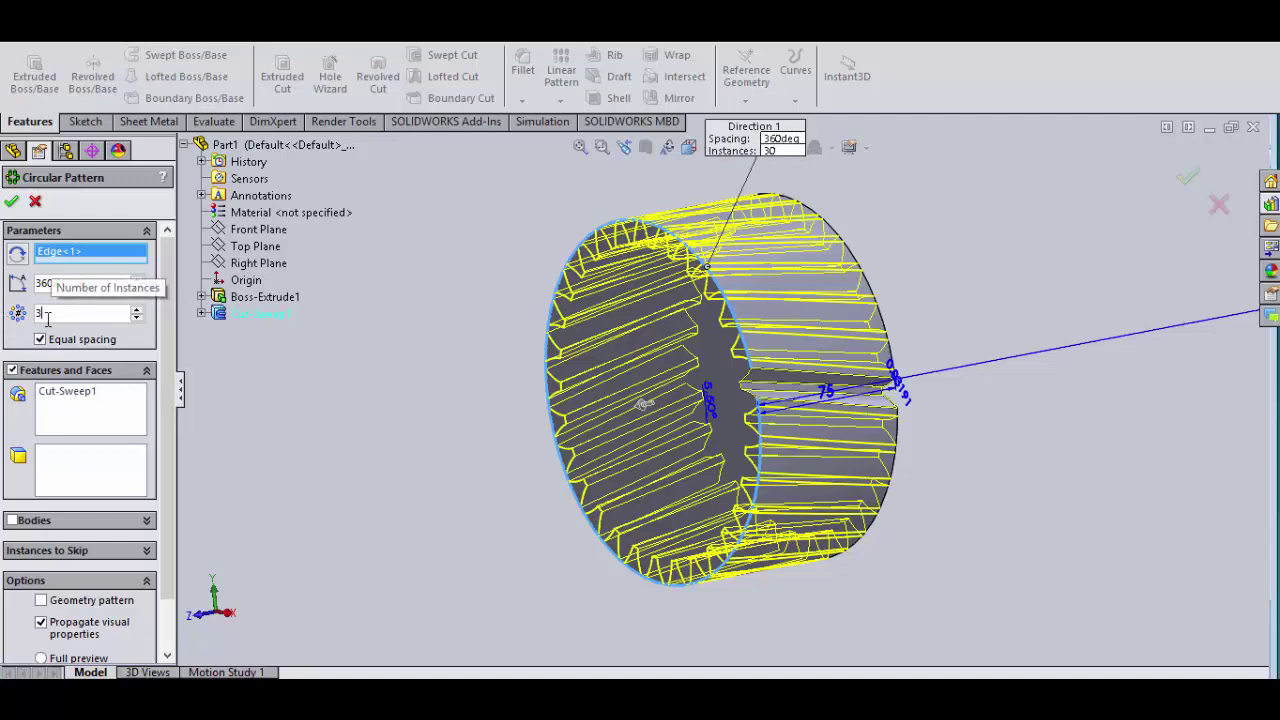
left_click(82, 314)
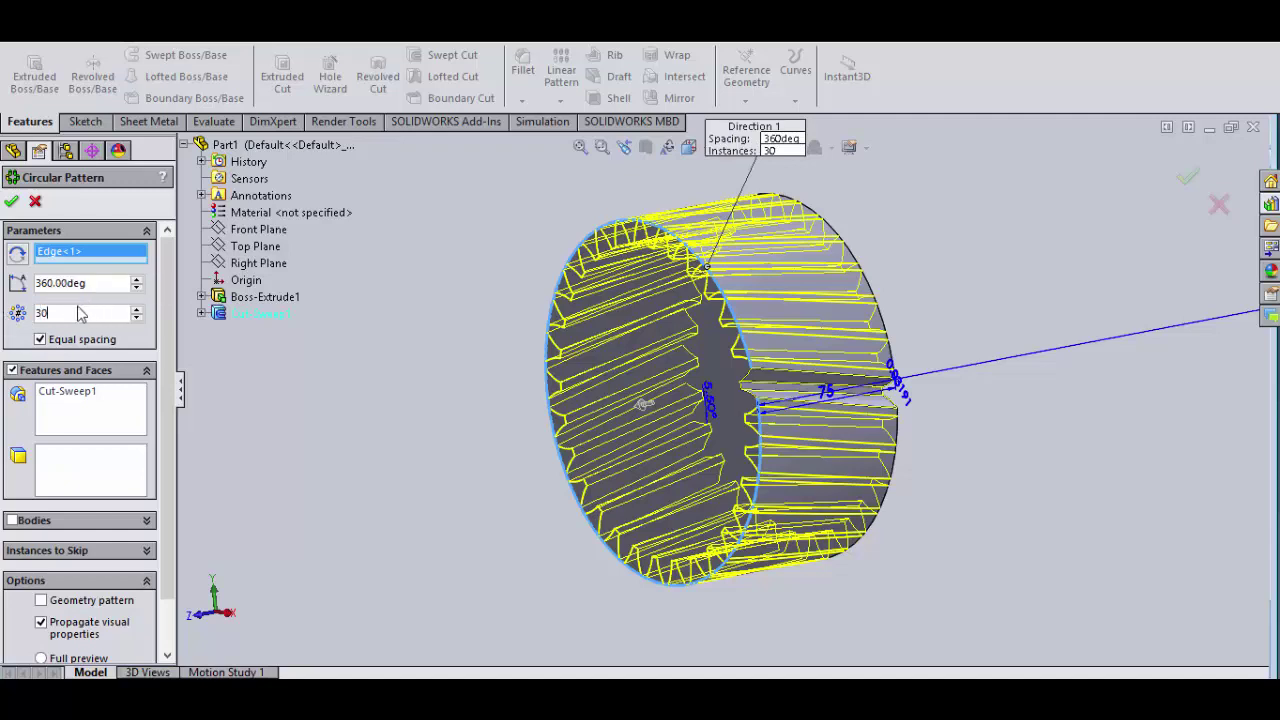
left_click(11, 203)
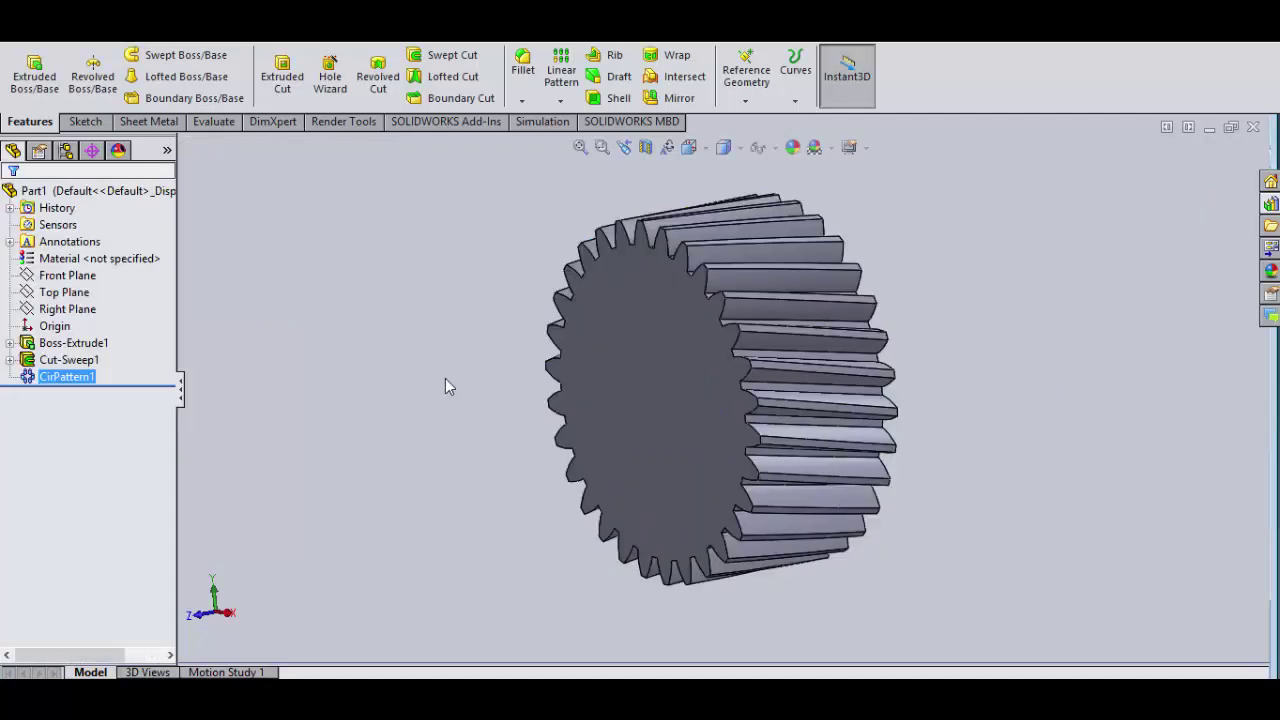
- Start a new sketch on the gear's front face and show it in front view
middle_click_drag(458, 413, 468, 441)
scroll(716, 330, "down", 8)
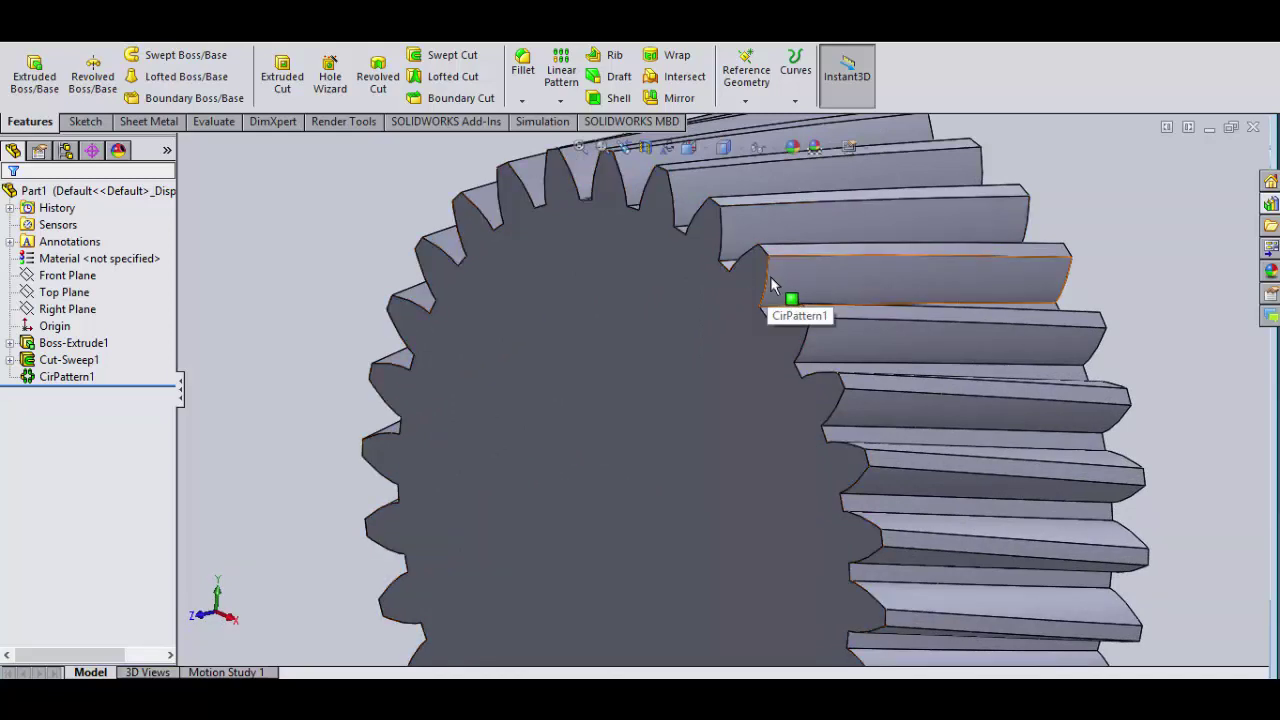
scroll(734, 370, "up", 8)
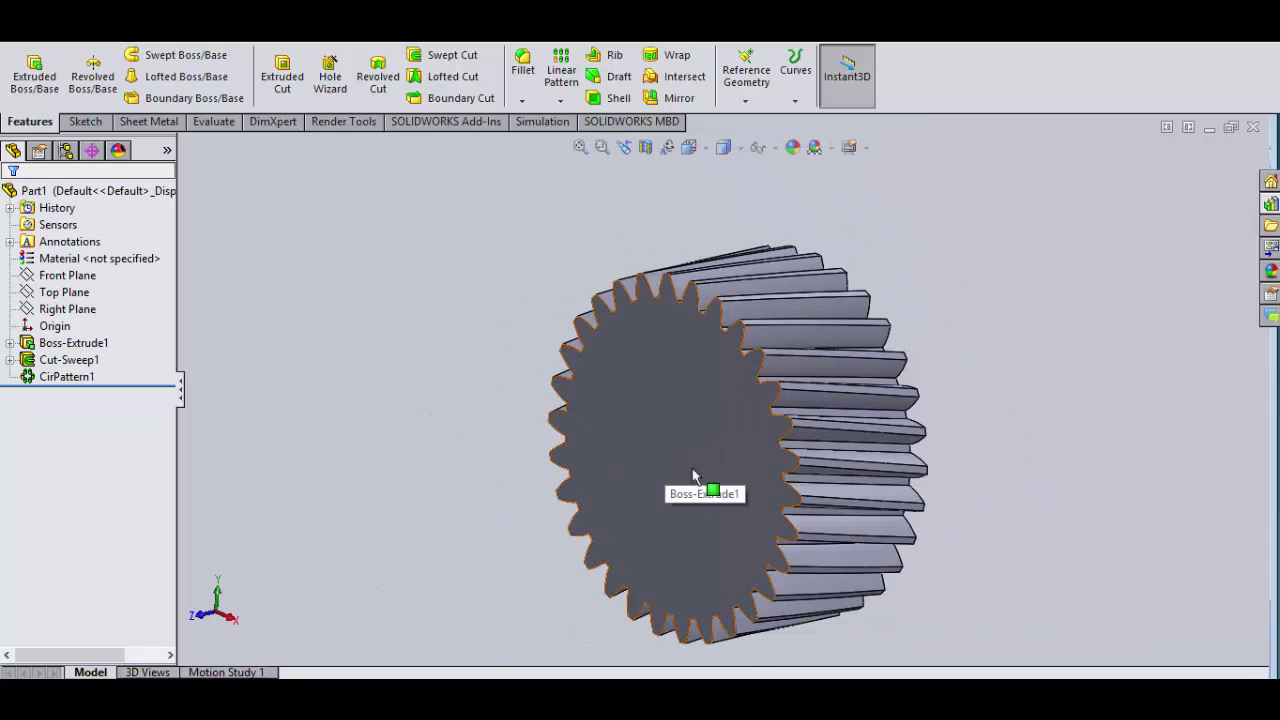
right_click(696, 446)
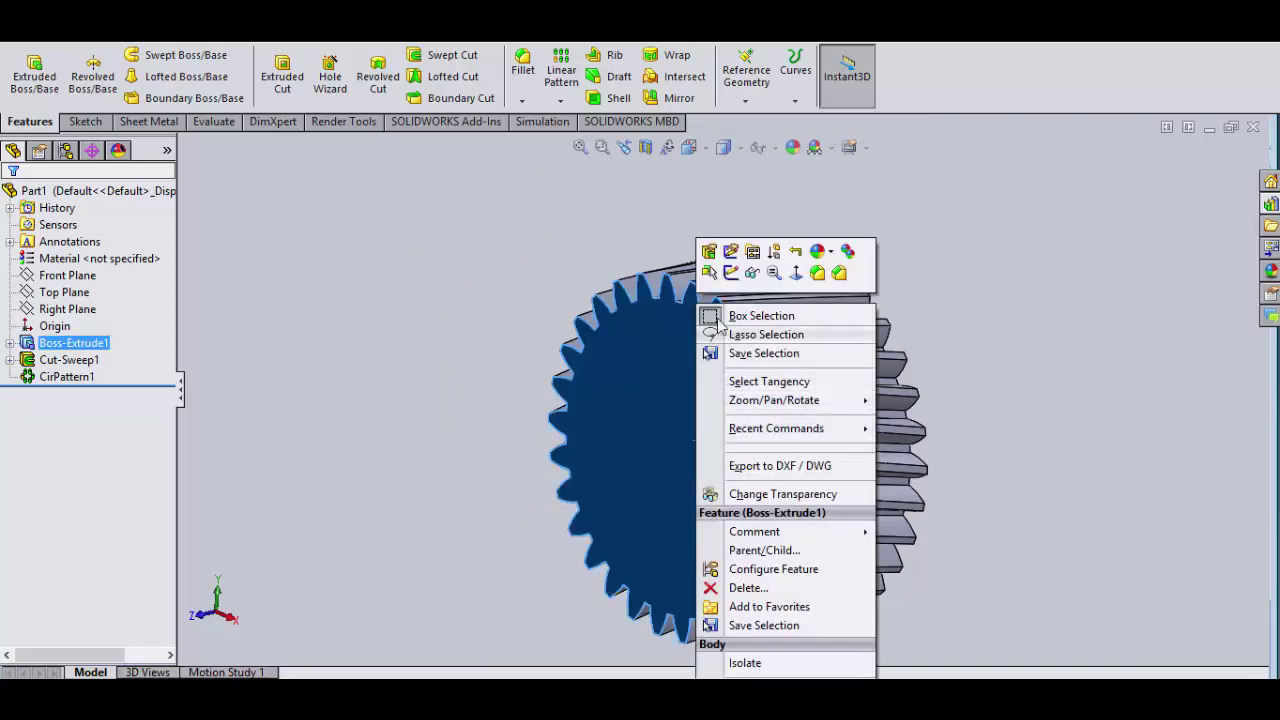
left_click(730, 272)
left_click(689, 149)
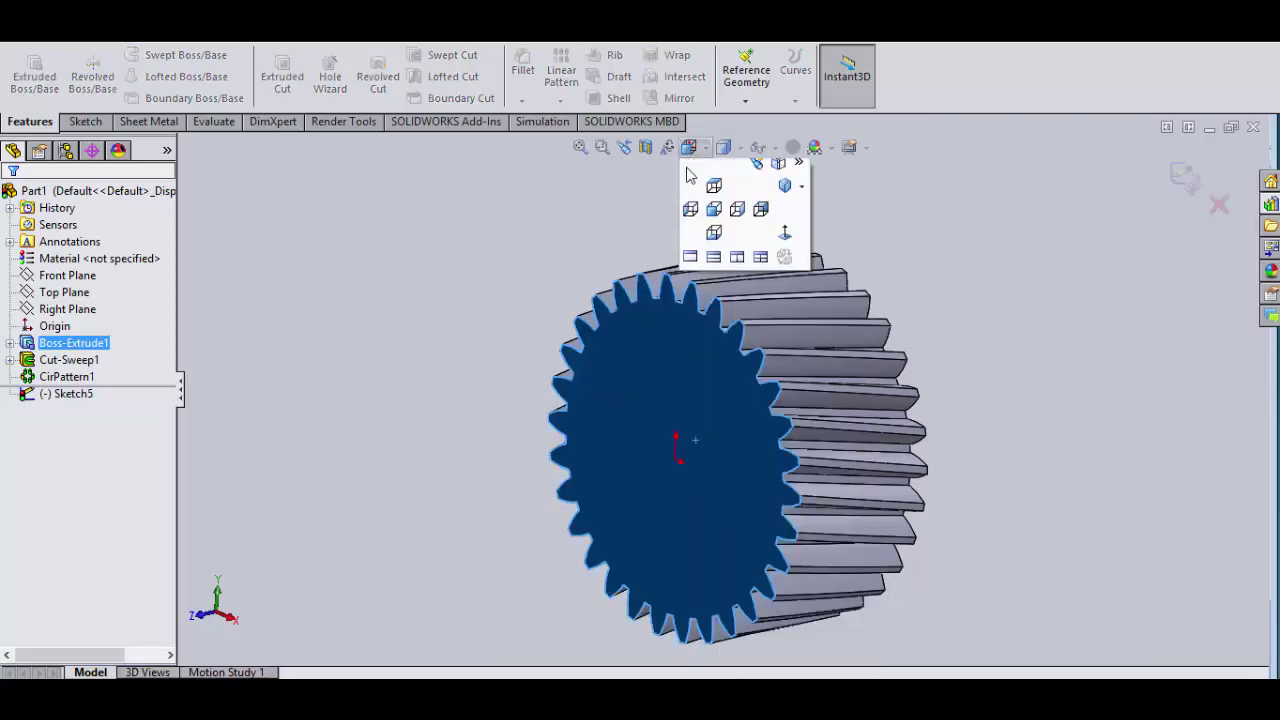
left_click(711, 217)
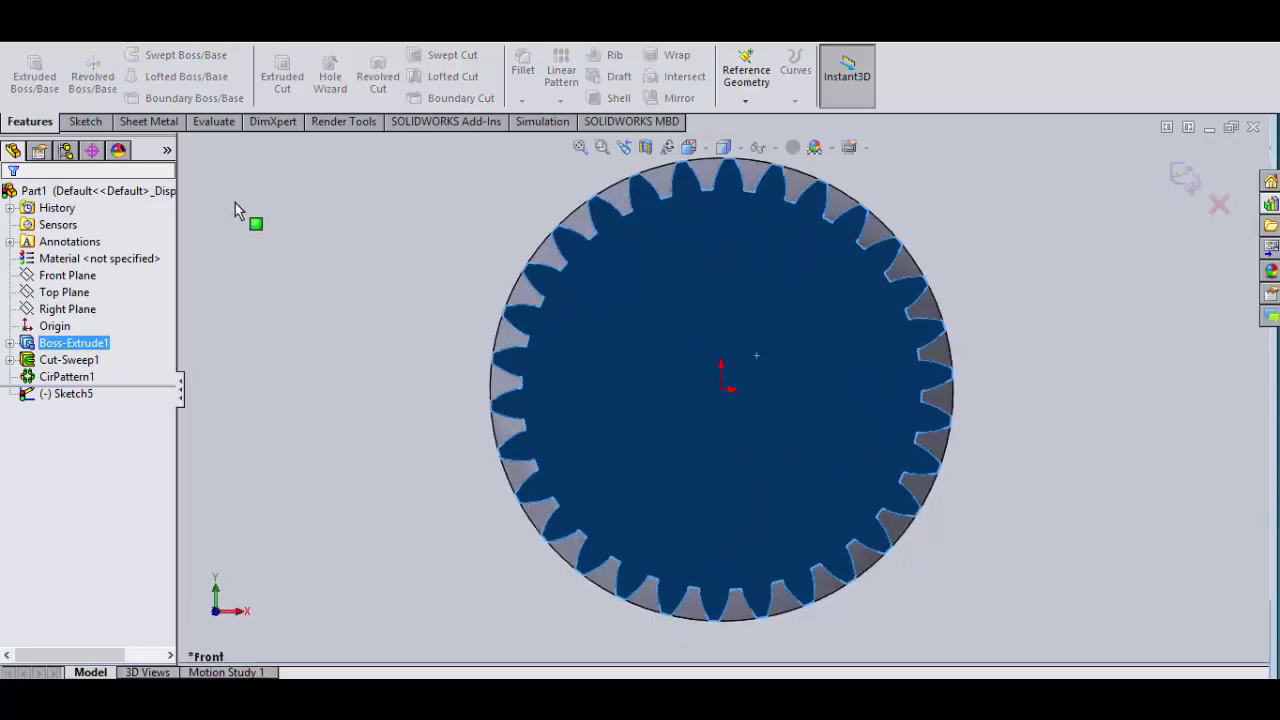
- Sketch a bore circle centred on the origin and set its diameter to 30 mm
left_click(85, 121)
left_click(155, 56)
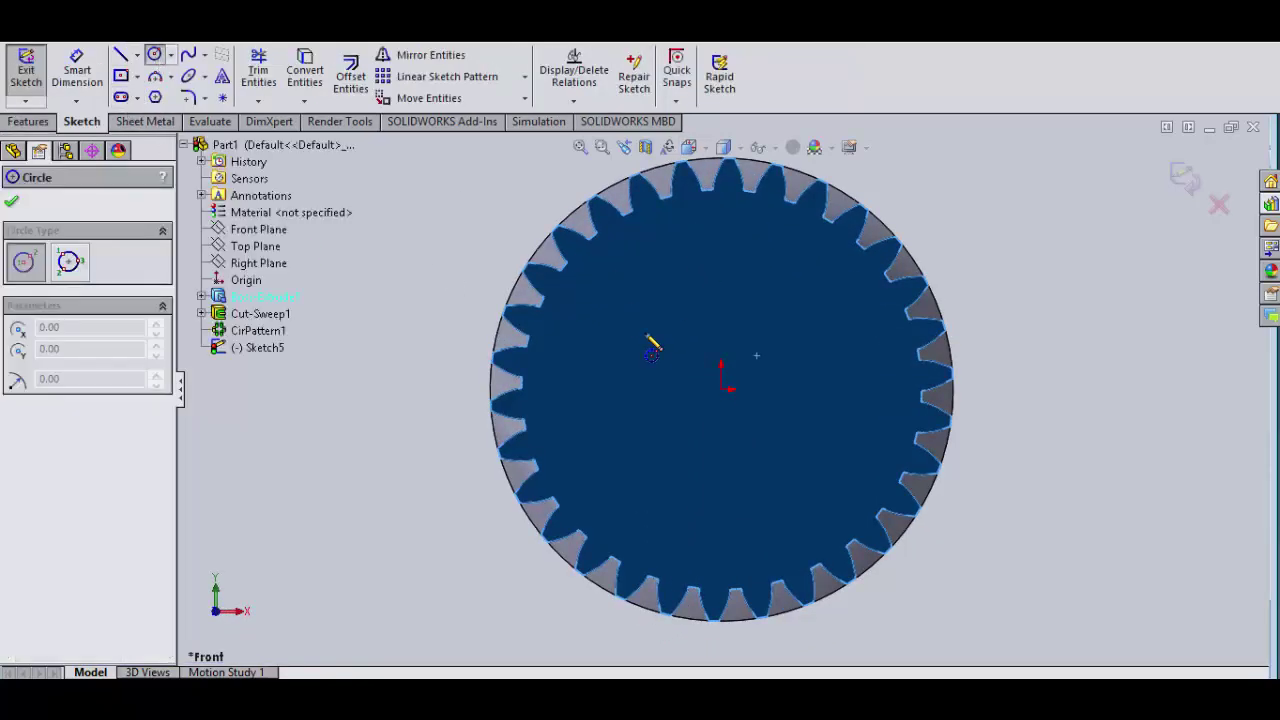
left_click(723, 391)
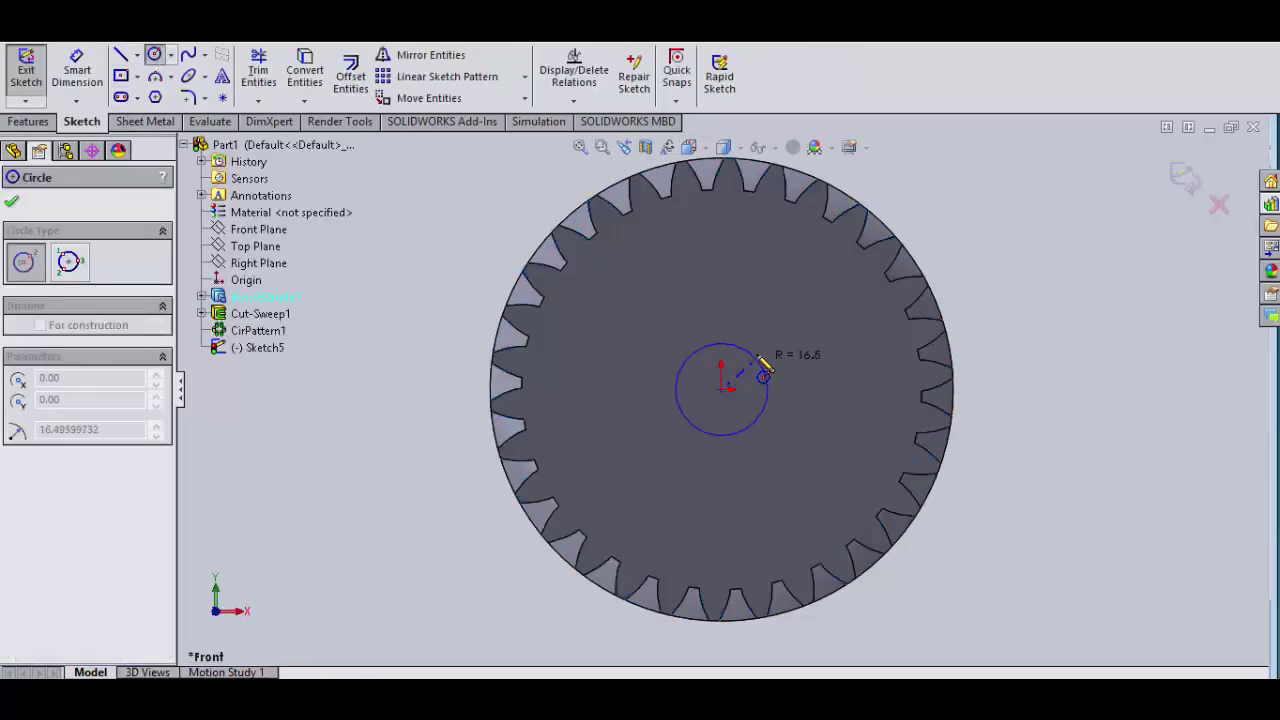
left_click(760, 356)
left_click(77, 70)
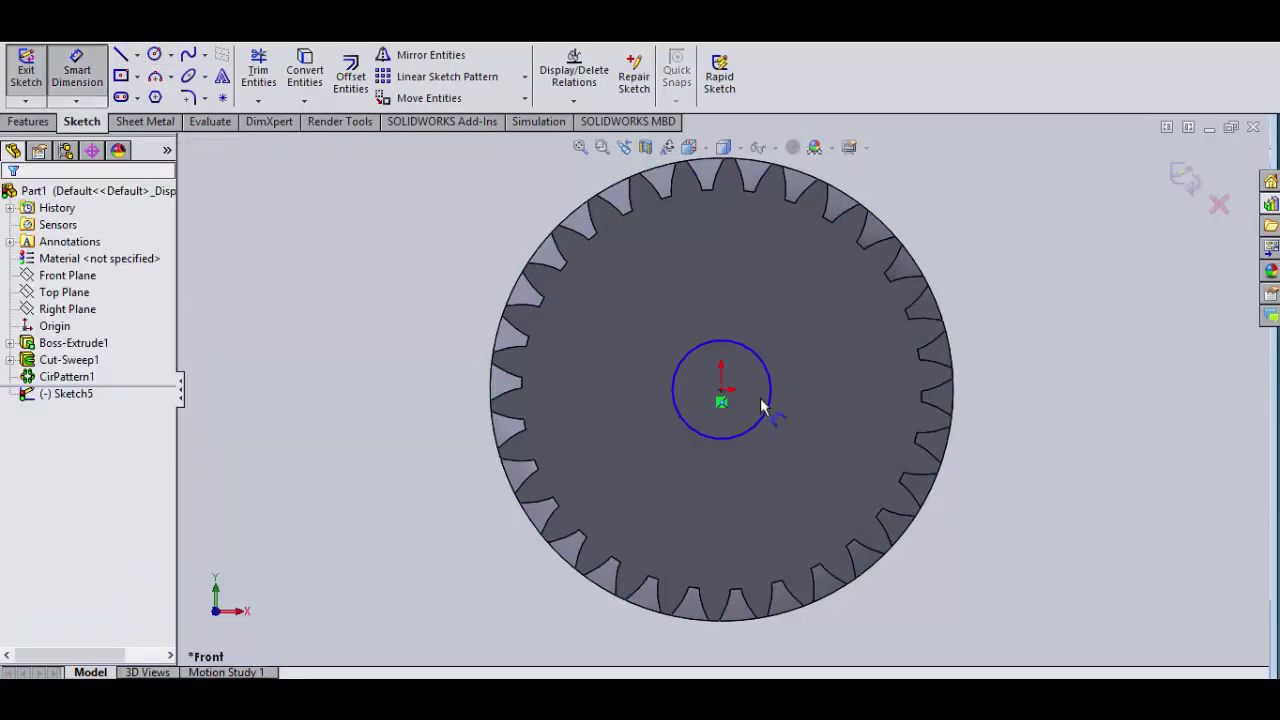
left_click(821, 405)
left_click(880, 409)
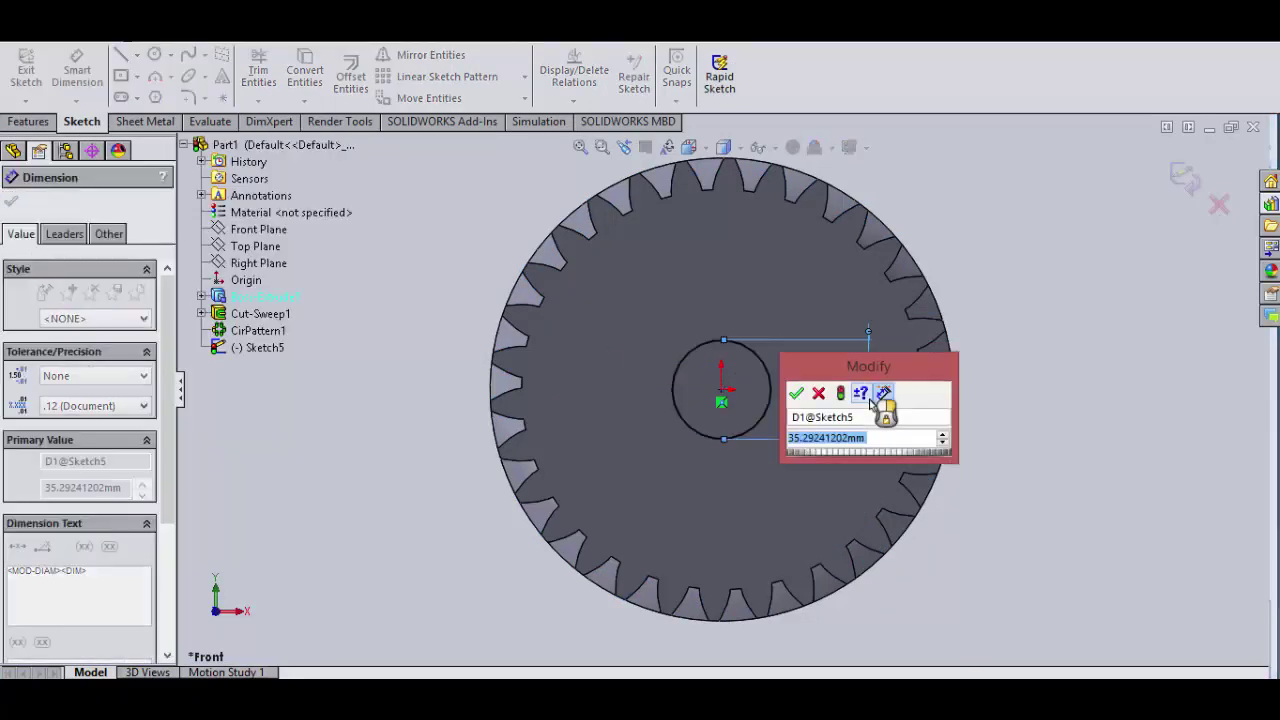
type("30")
key("Return")
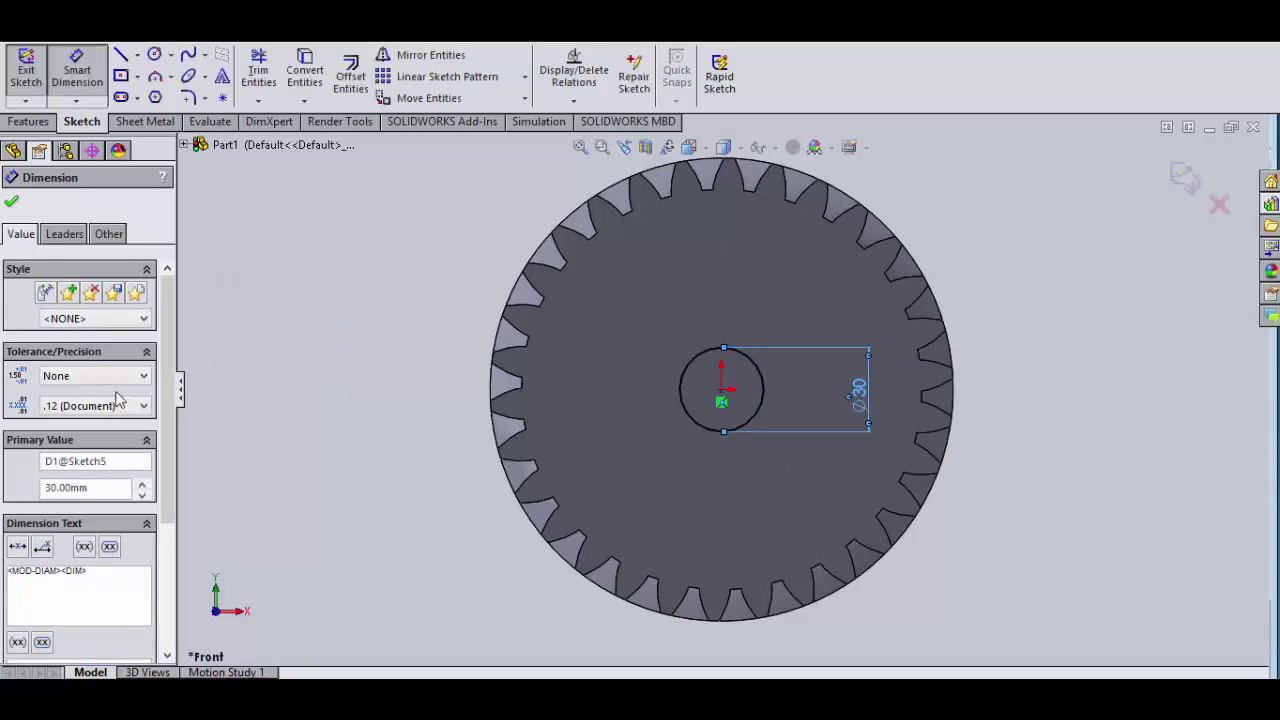
- Sketch a center rectangle about 10 mm wide and 7.5 mm high, centred on the uppermost point of the bore circle
left_click(121, 75)
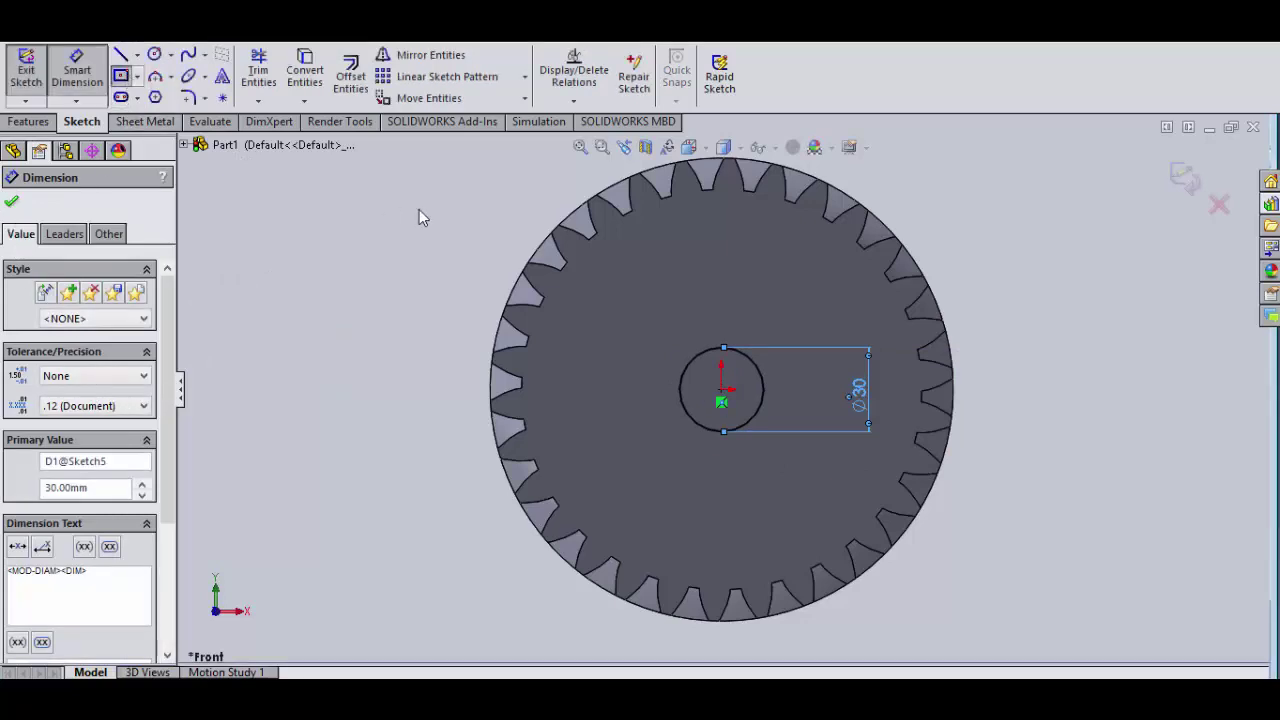
scroll(740, 372, "up", 4)
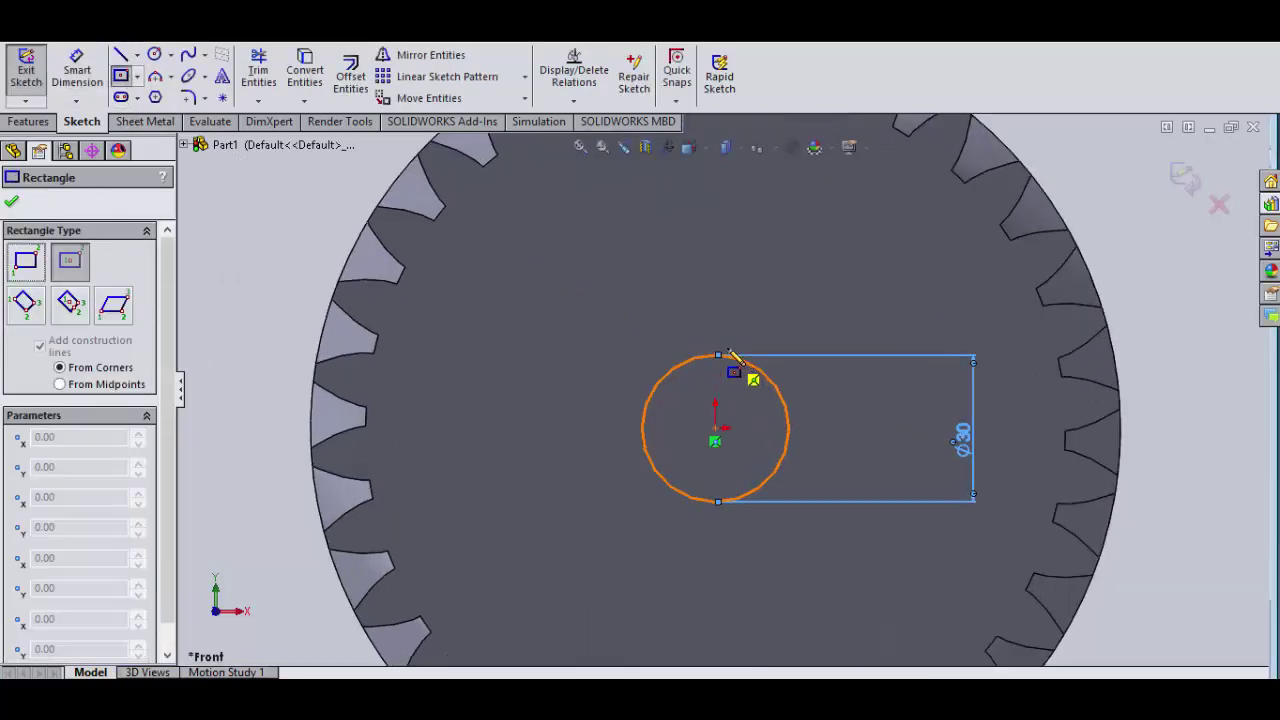
left_click(715, 360)
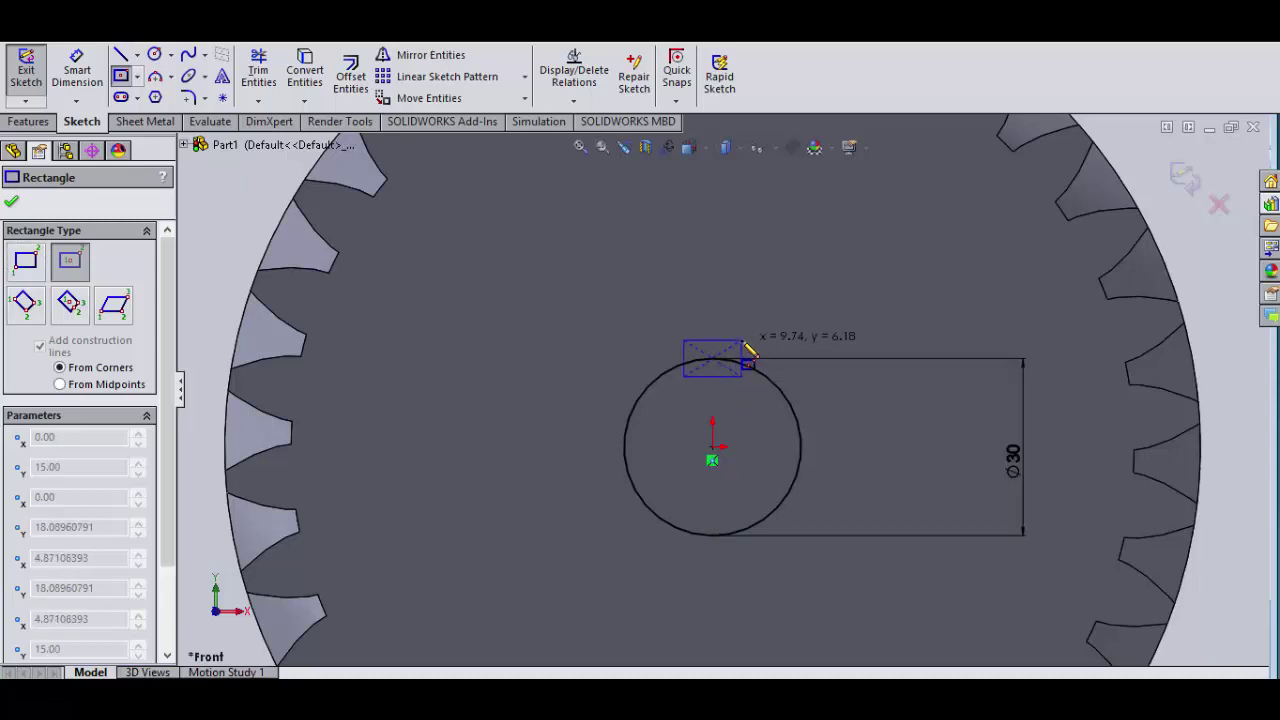
left_click(742, 338)
key("Escape")
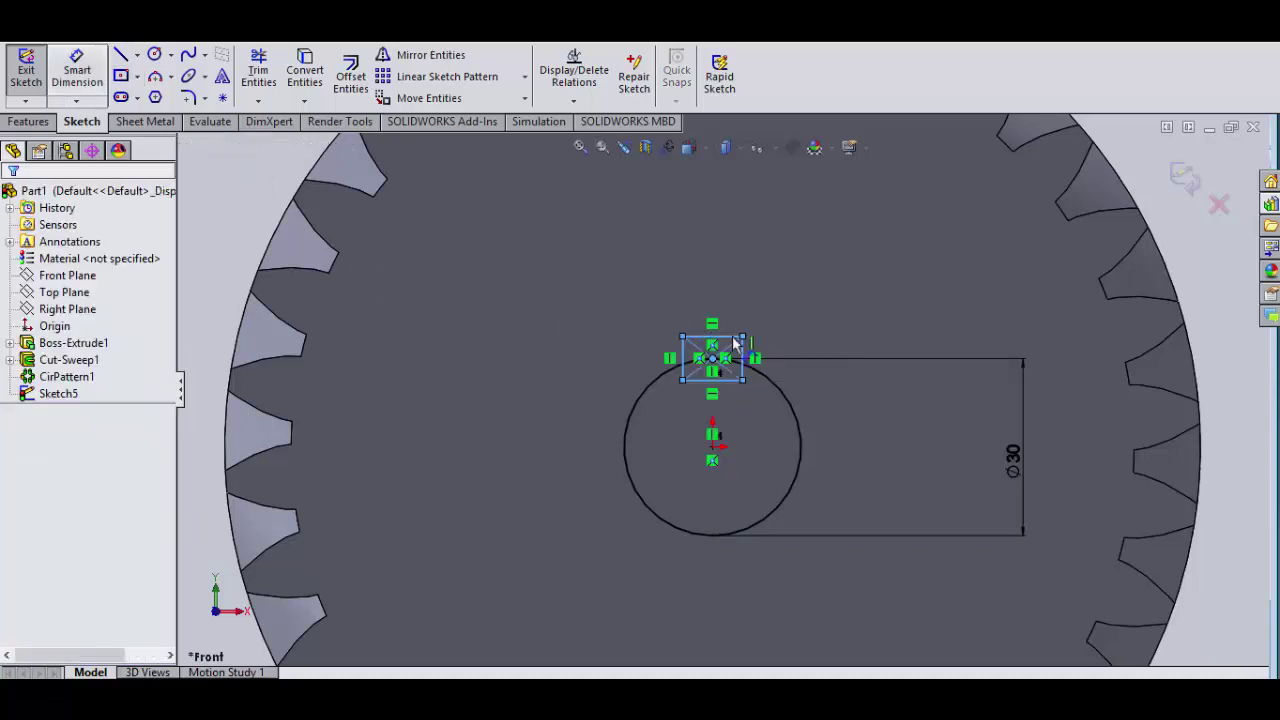
- Dimension the keyway rectangle at the bore's uppermost point and set both its width and height to 7.5 mm
left_click(725, 345)
left_click(728, 298)
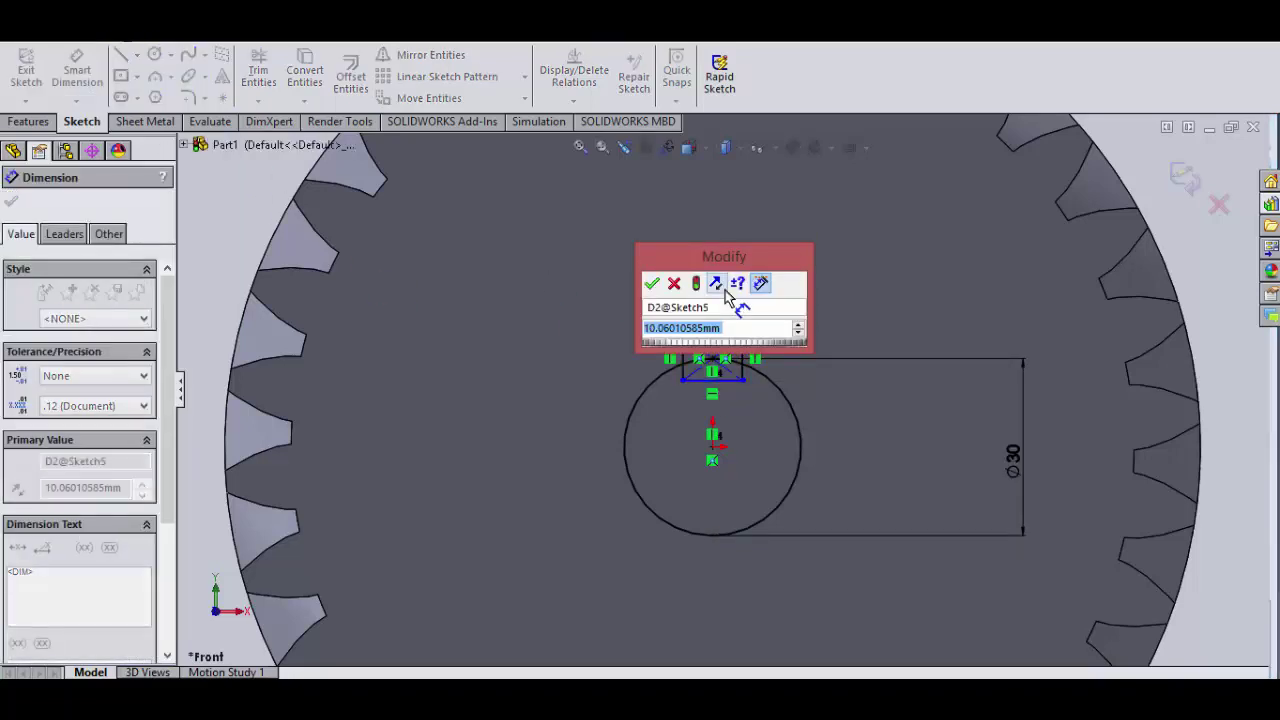
type("7.5")
key("Return")
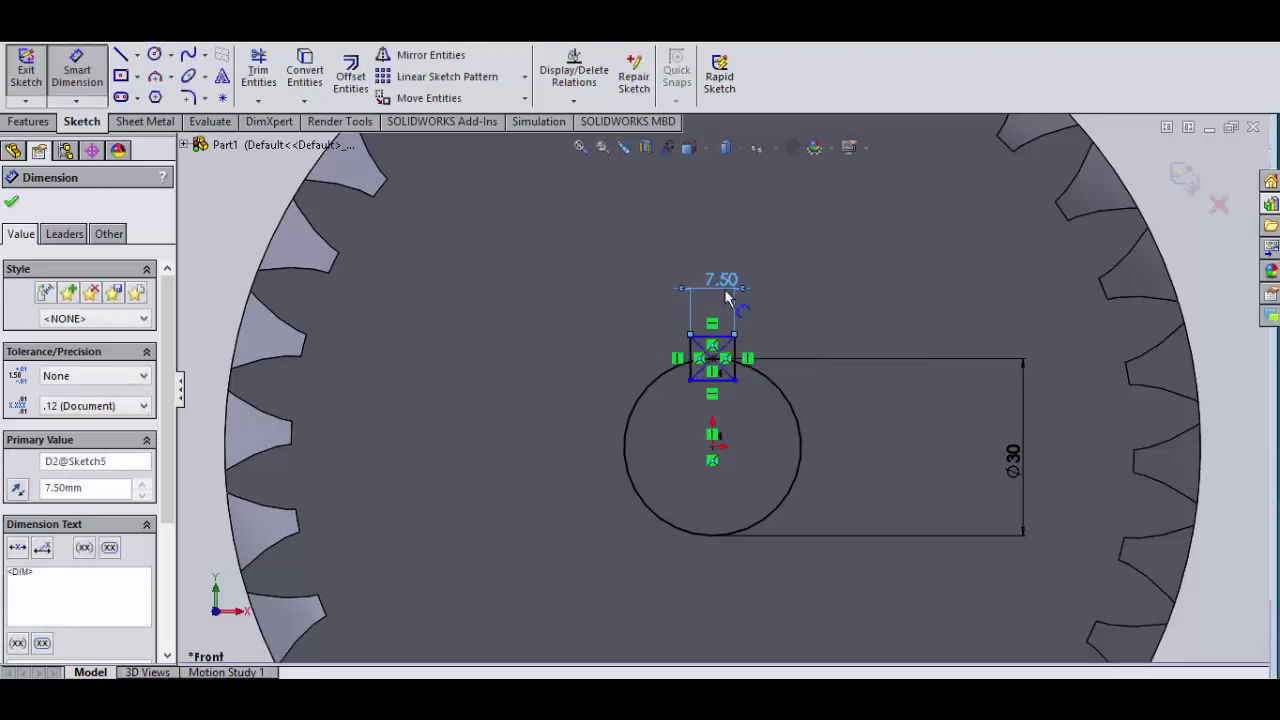
left_click(690, 360)
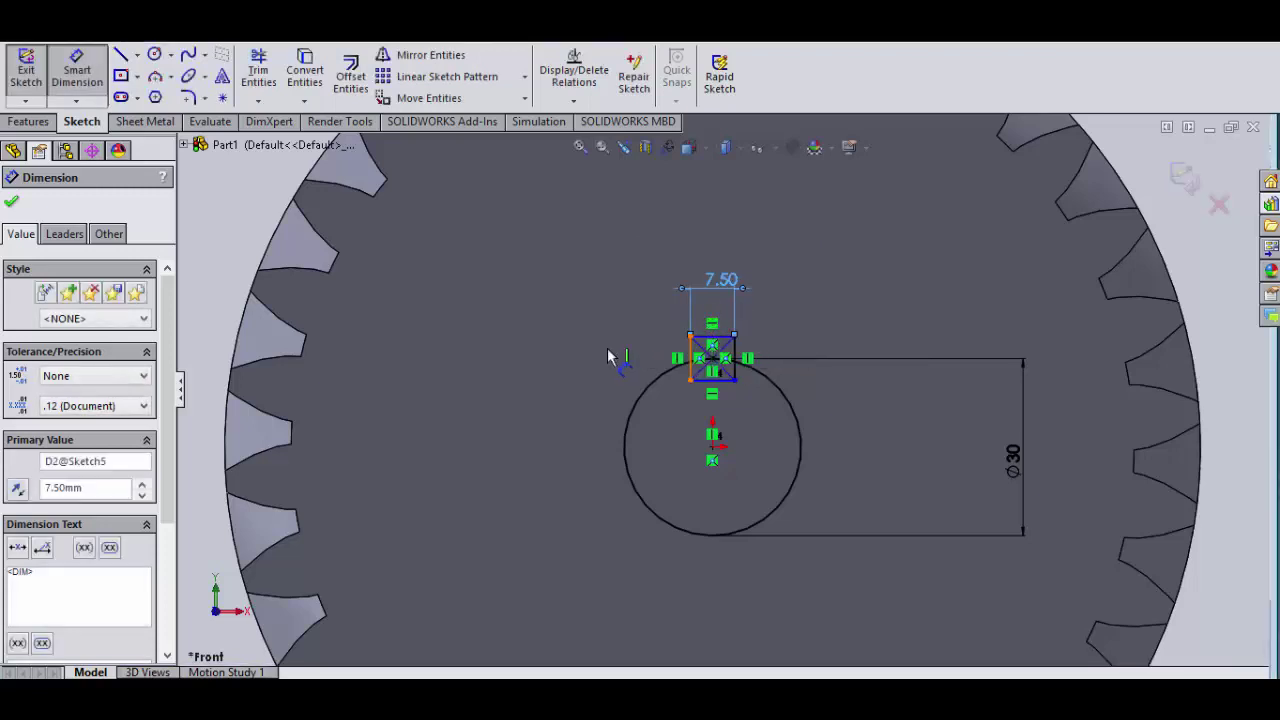
left_click(595, 355)
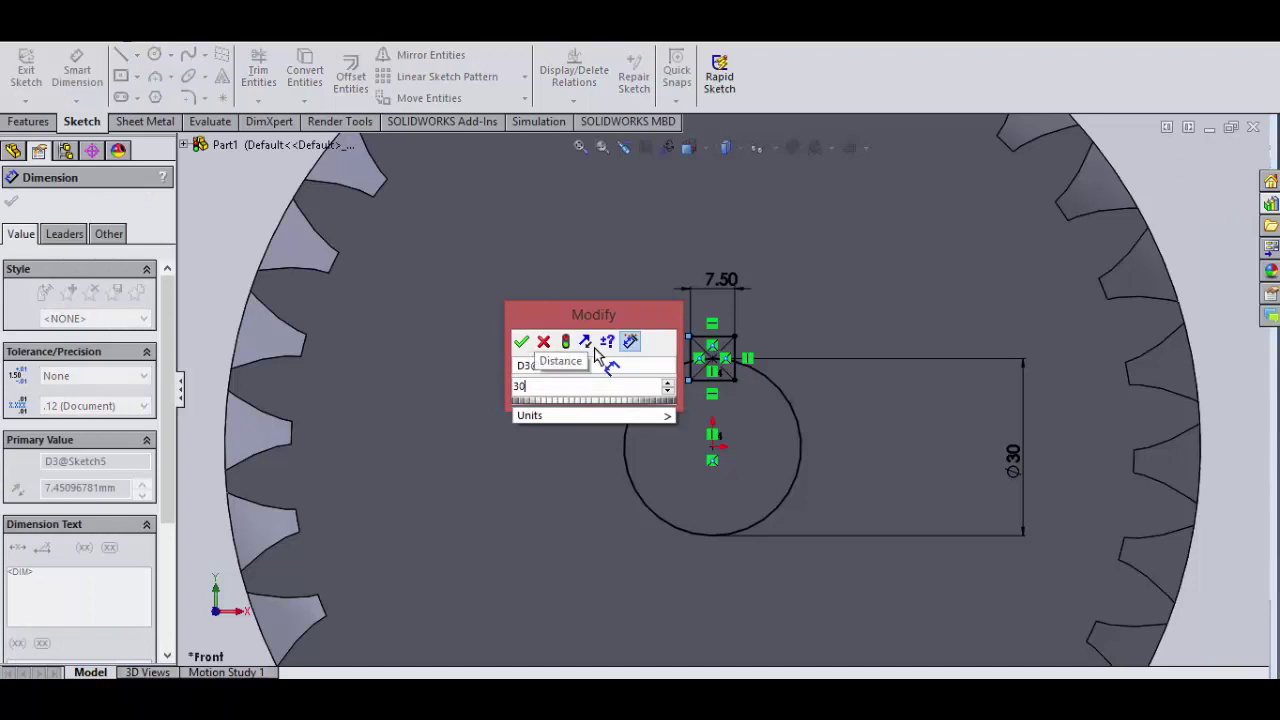
key("Return")
key("Escape")
- Power-trim the bore arc inside the rectangle and the rectangle's lines inside the bore, leaving one joined bore-and-keyway outline
scroll(654, 358, "down", 5)
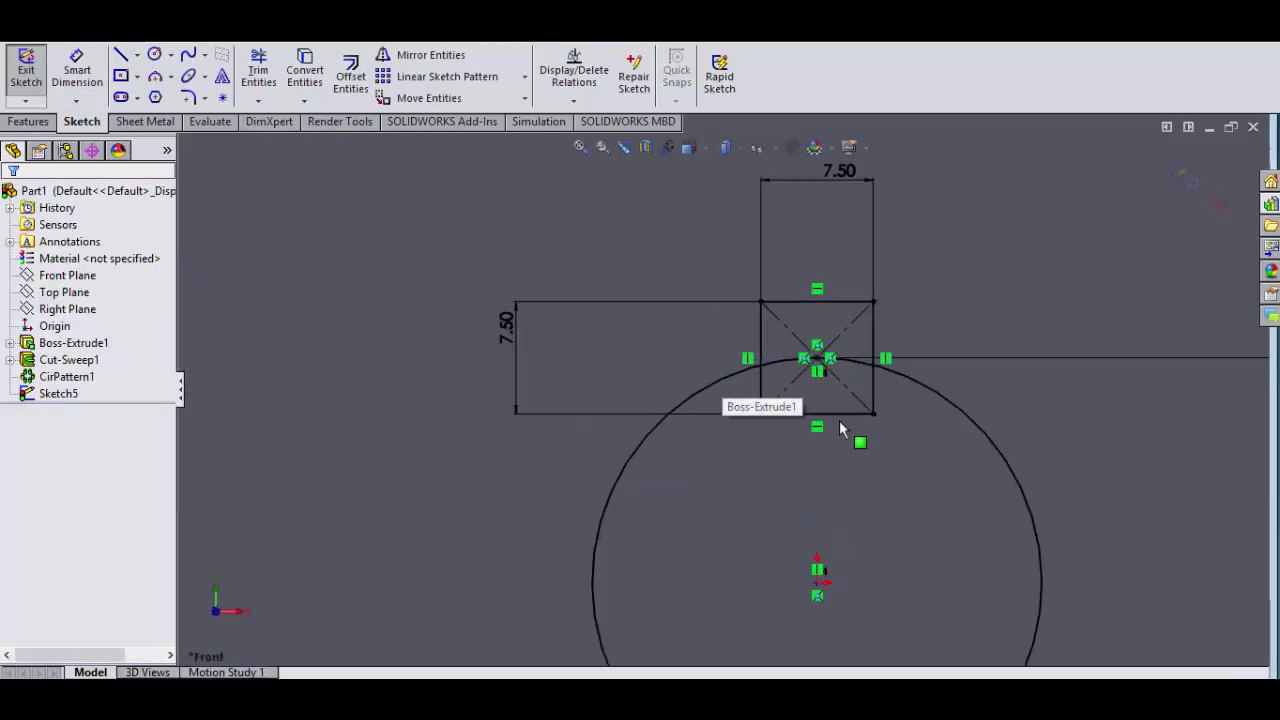
left_click(258, 70)
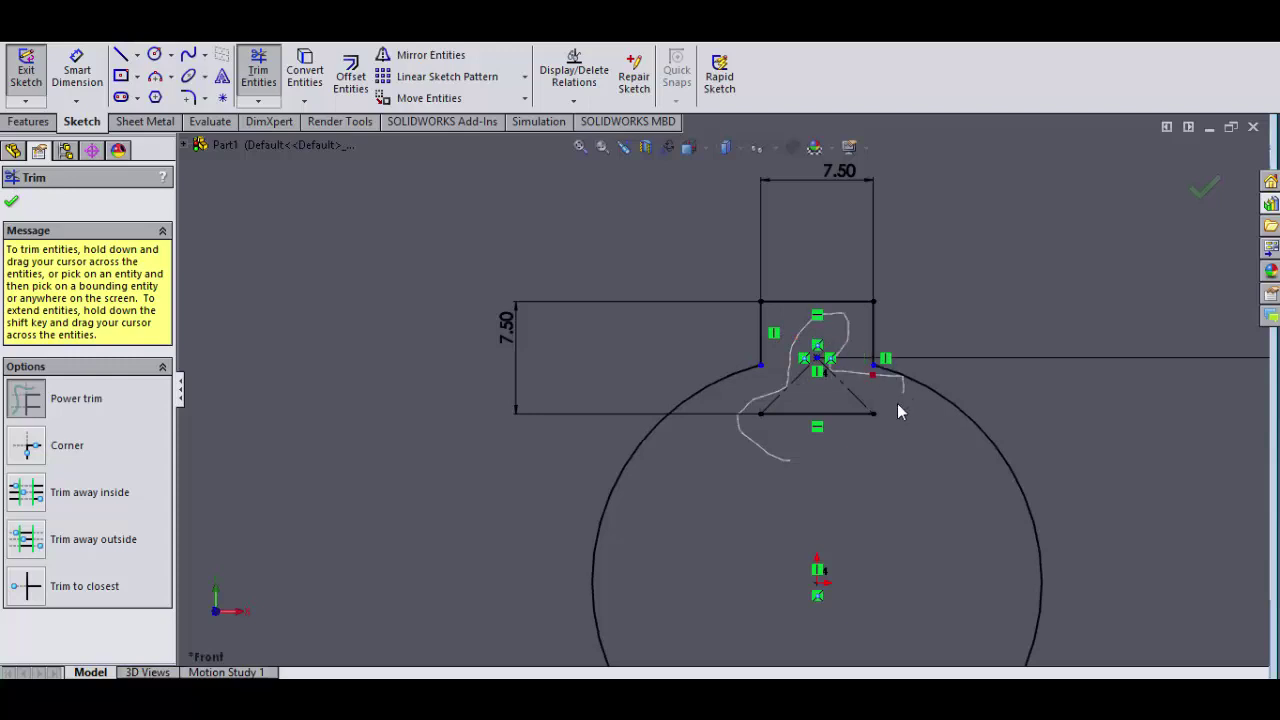
left_click_drag(781, 391, 795, 414)
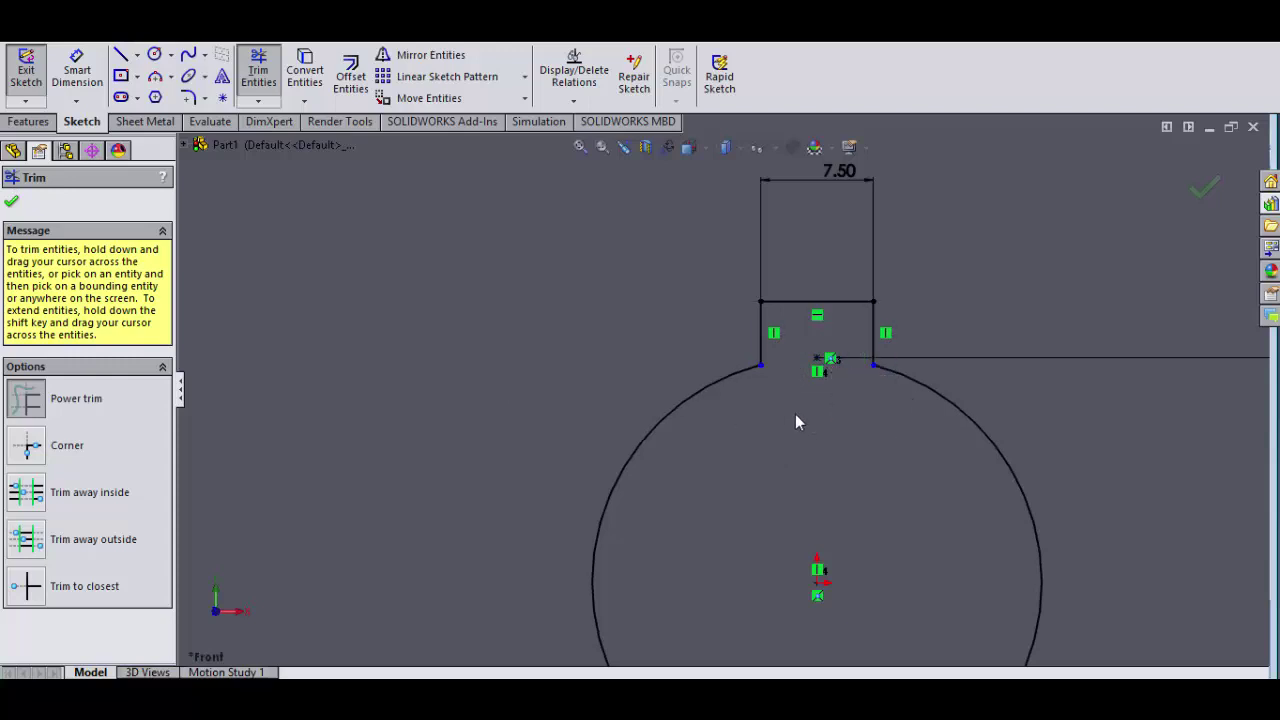
left_click(11, 201)
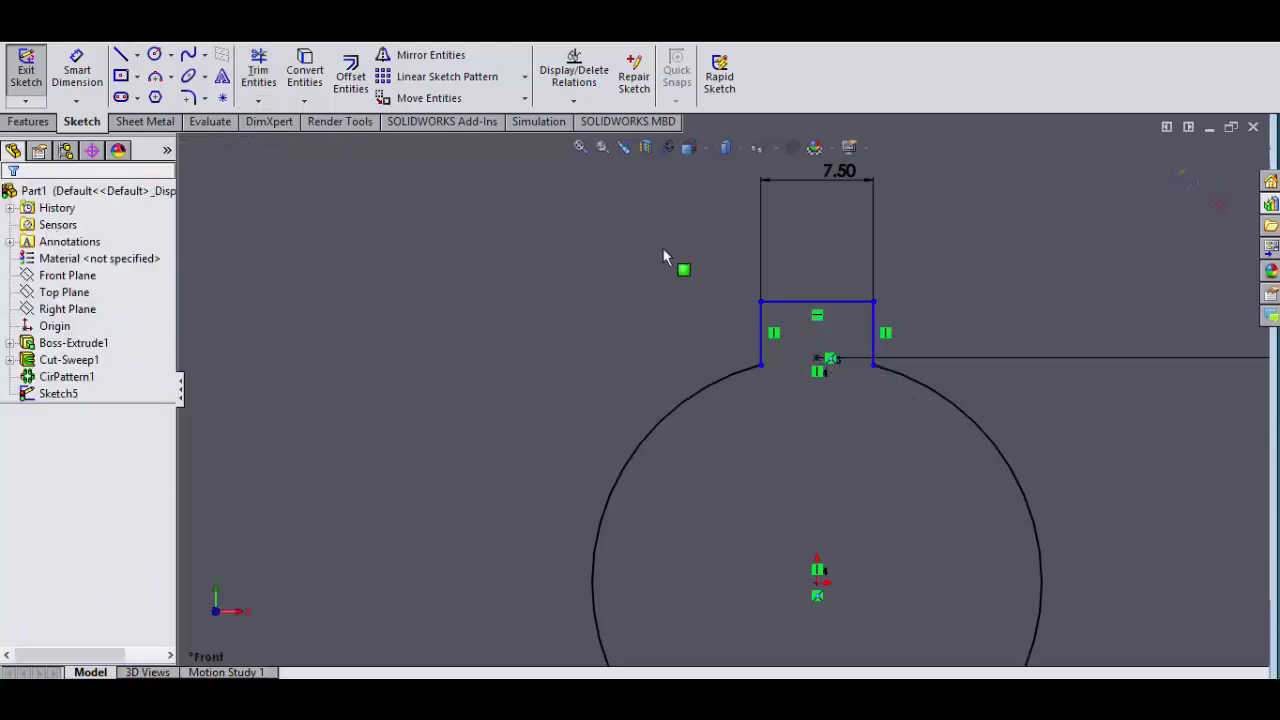
- Extrude-cut the bore and keyway profile with the Up To Surface end condition, ending at the gear's opposite flat face
left_click(580, 148)
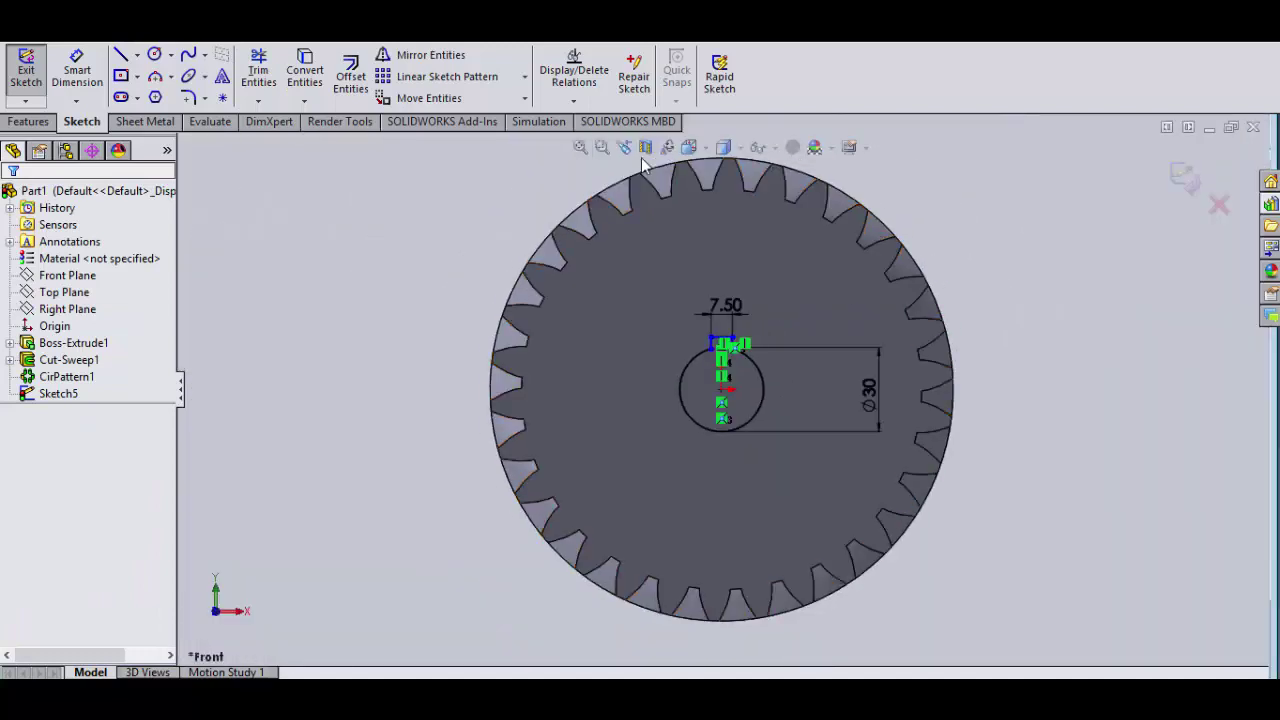
left_click(690, 149)
left_click(784, 196)
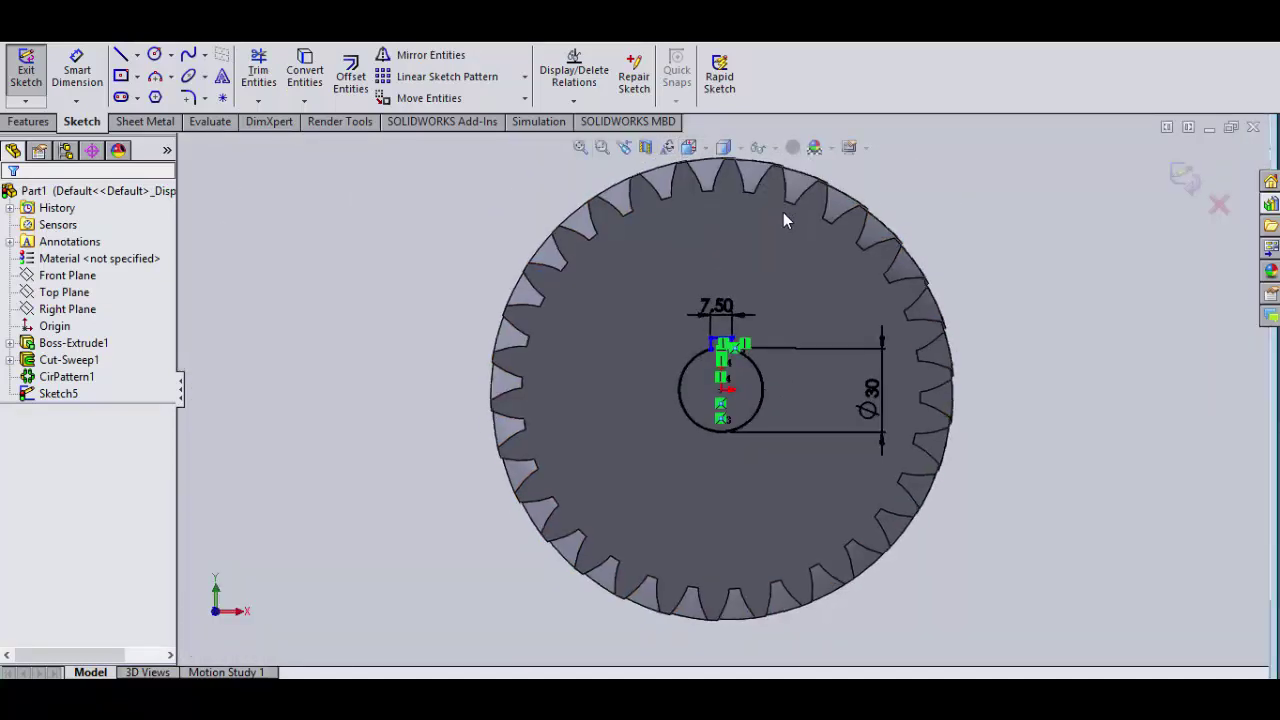
left_click(27, 122)
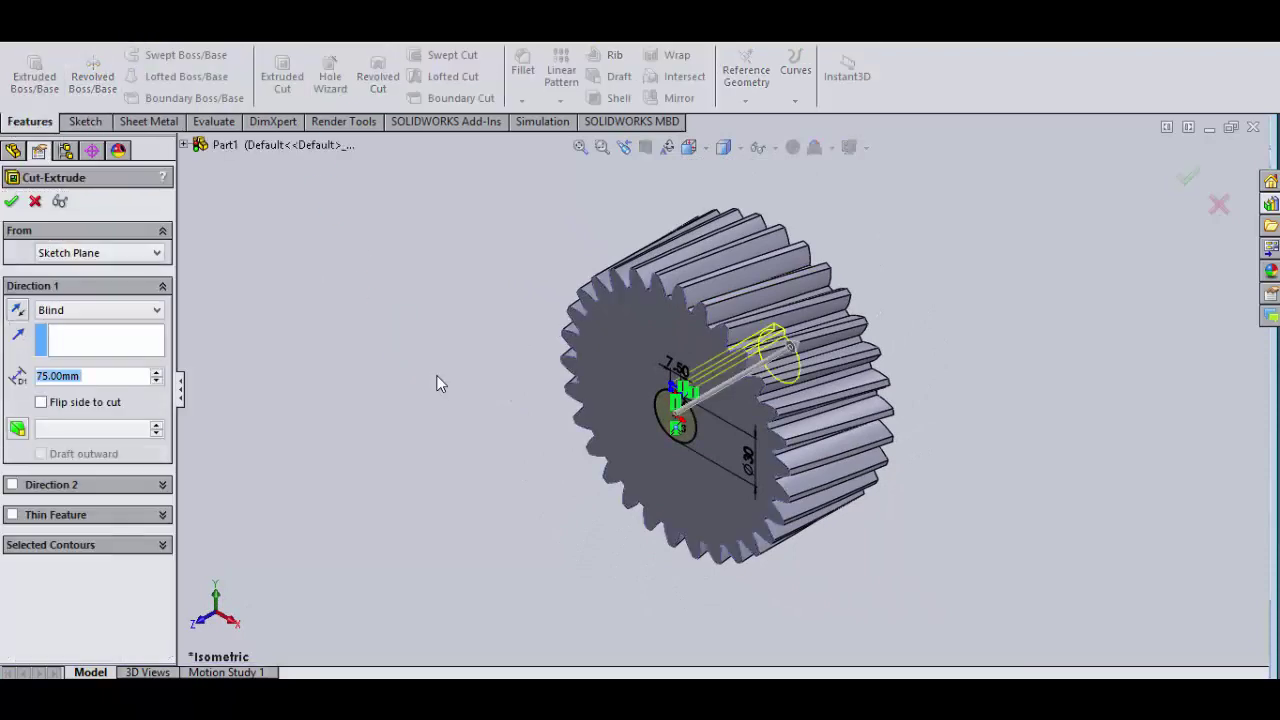
middle_click_drag(530, 418, 300, 440)
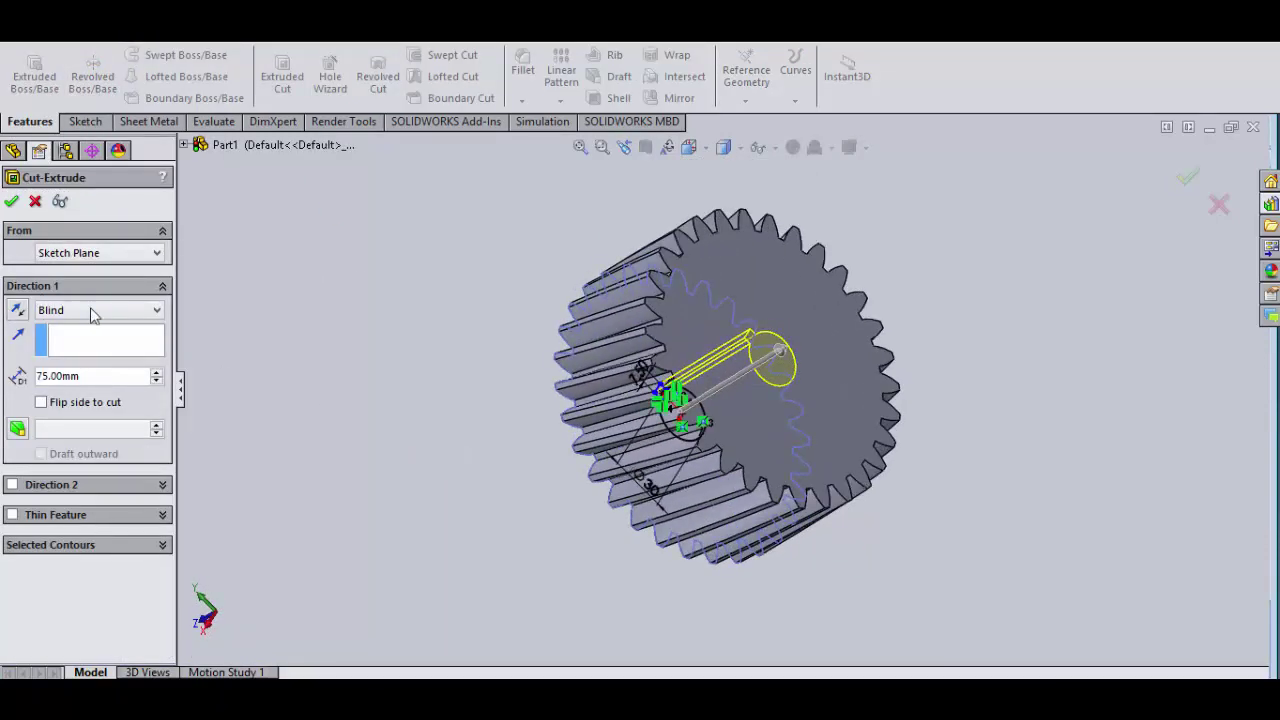
left_click(90, 312)
left_click(145, 395)
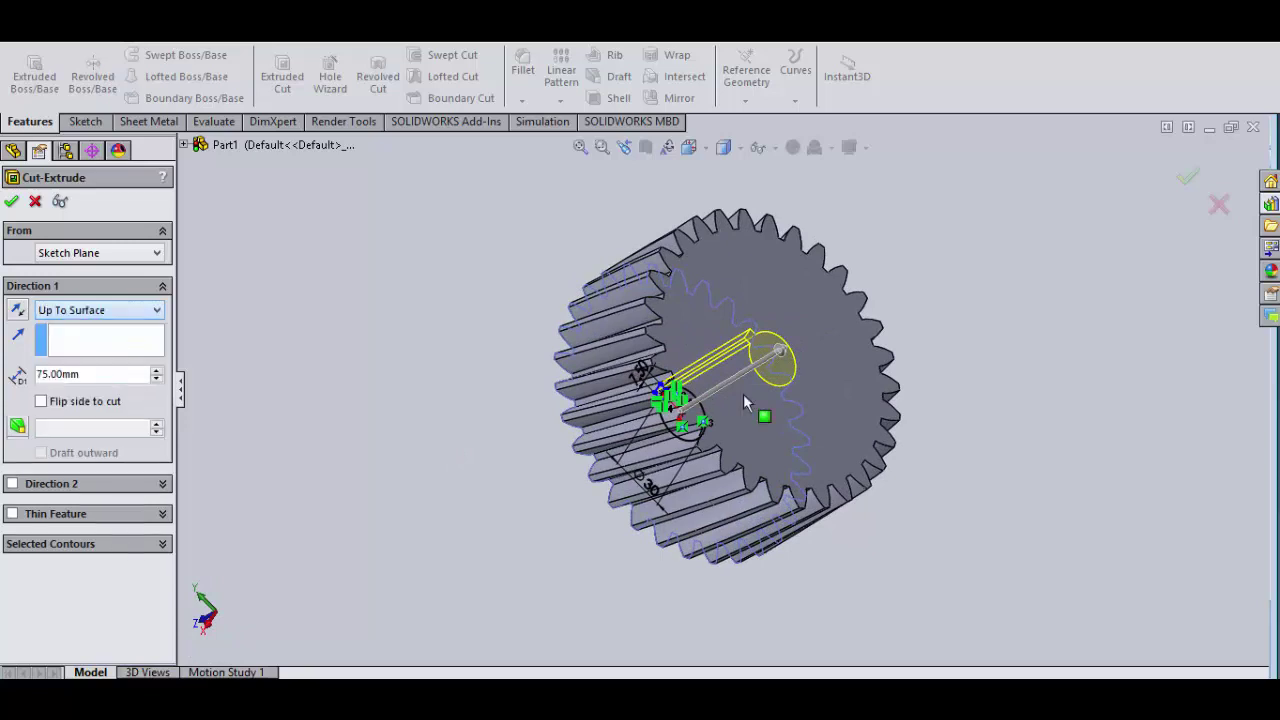
left_click(818, 362)
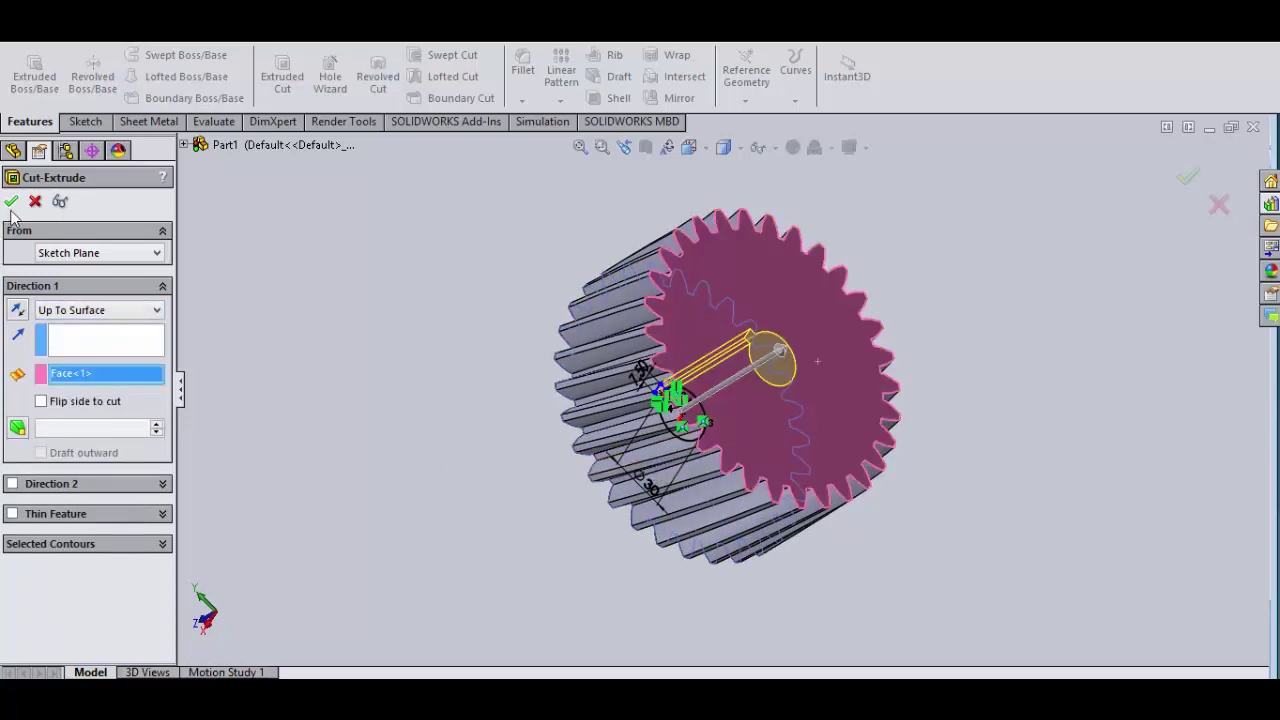